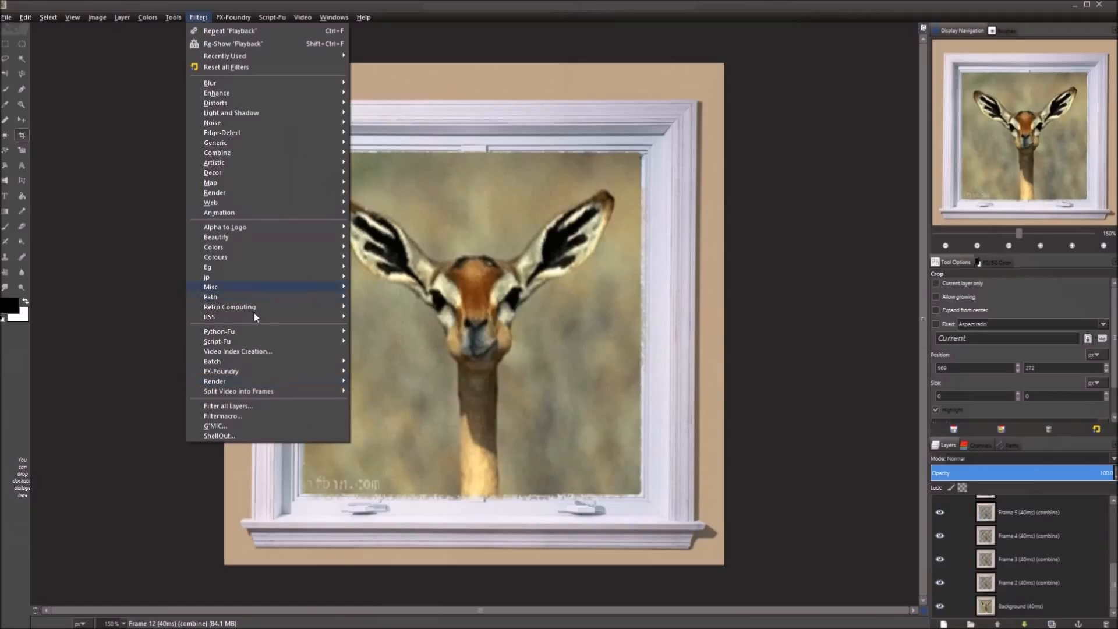
Open the animation playback preview for the finished window image and play its frames.
{"action": "mouse_move", "coordinate": [250, 212]}
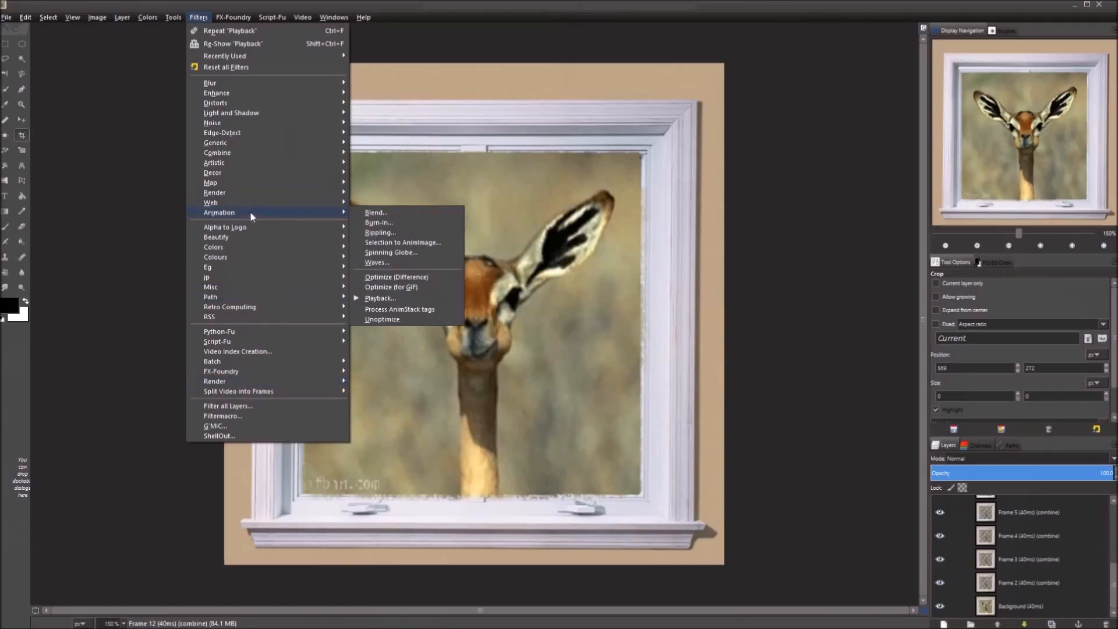
{"action": "left_click", "coordinate": [405, 300]}
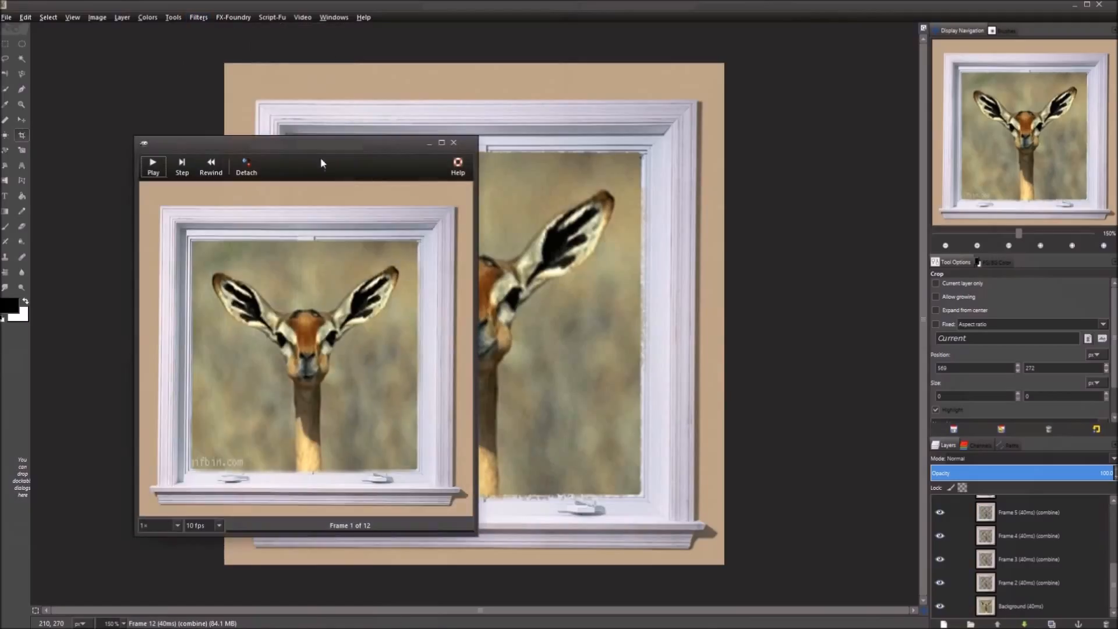
{"action": "left_click_drag", "start_coordinate": [341, 136], "coordinate": [400, 72]}
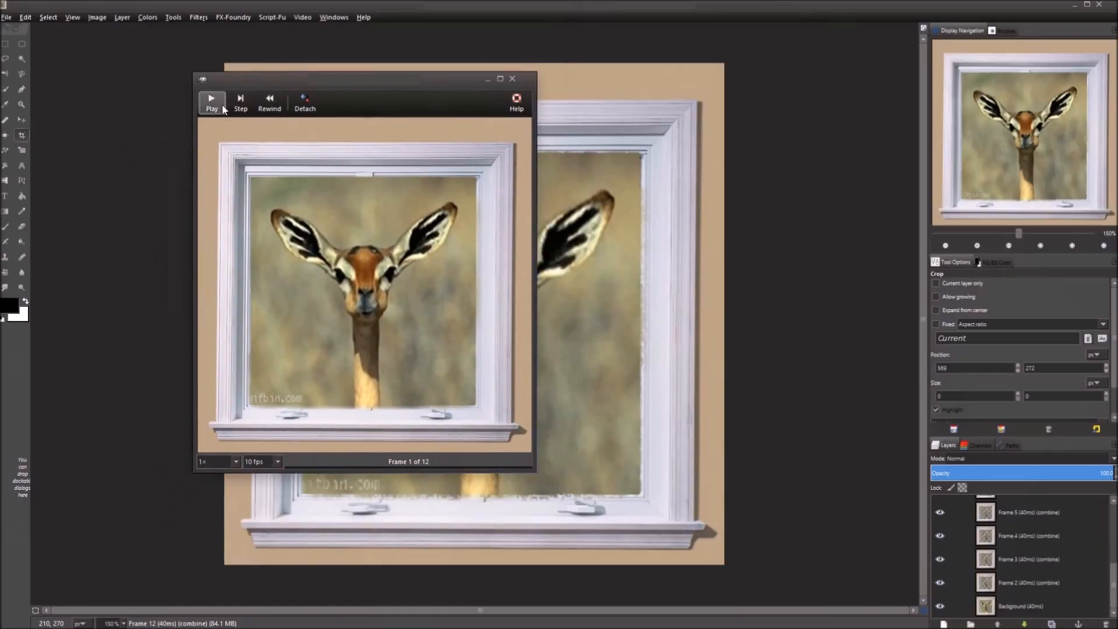
{"action": "left_click", "coordinate": [215, 103]}
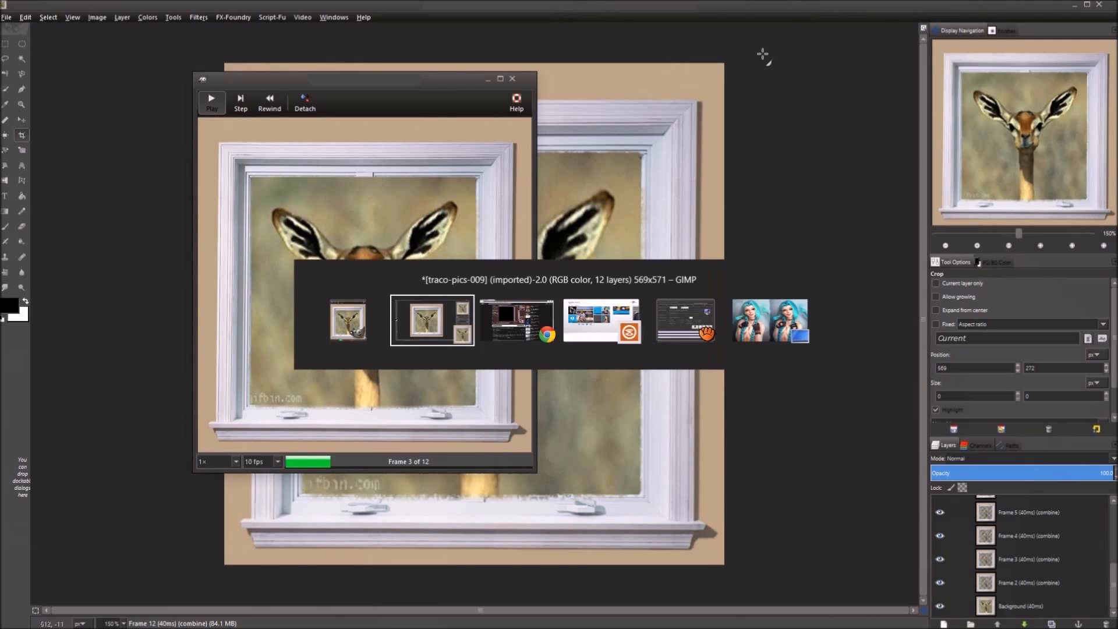
Switch to Chrome and play the YouTube video "How to put a animated gif into a image in gimp".
{"action": "key", "text": "alt+Tab"}
{"action": "key", "text": "alt+Tab"}
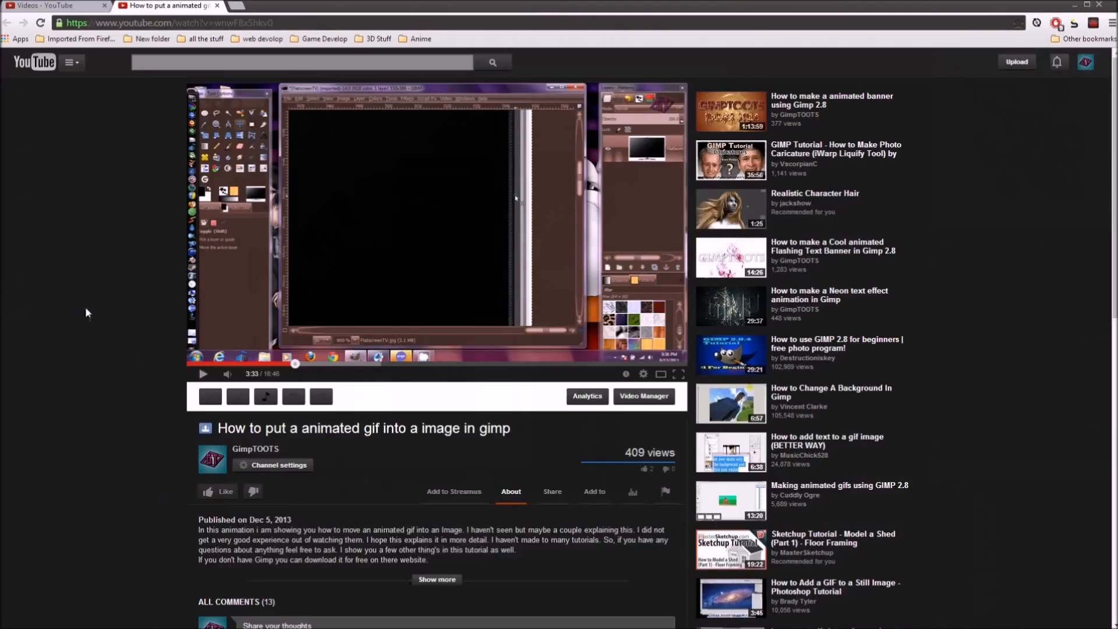
{"action": "left_click", "coordinate": [203, 376]}
{"action": "left_click", "coordinate": [203, 375]}
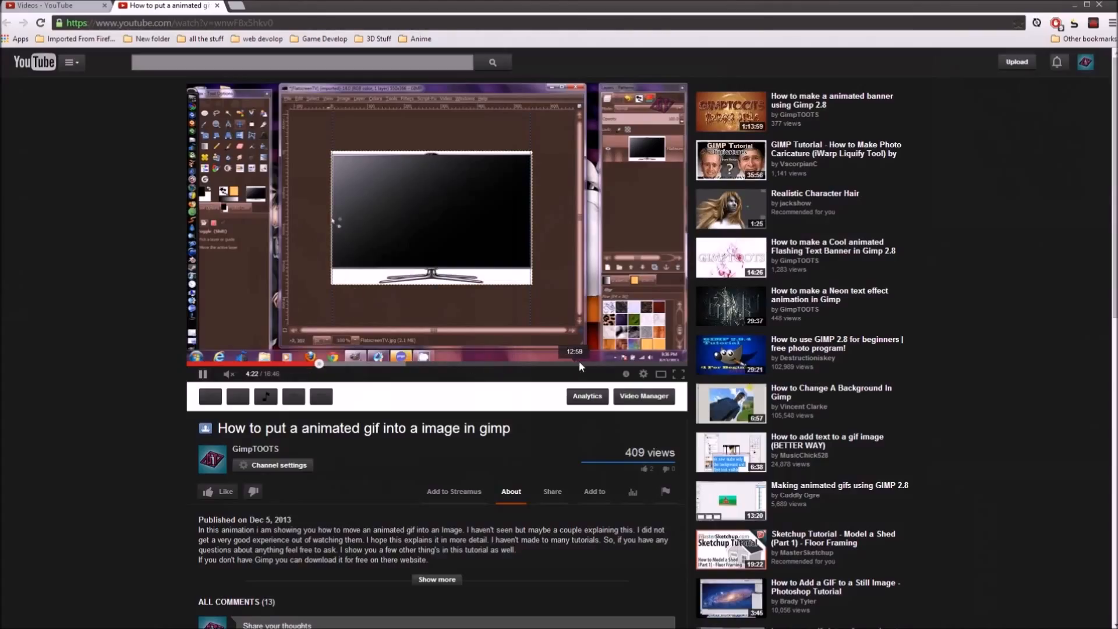
Skip through the tutorial video to the animation playback part at about 14:26 and pause it.
{"action": "left_click", "coordinate": [578, 363]}
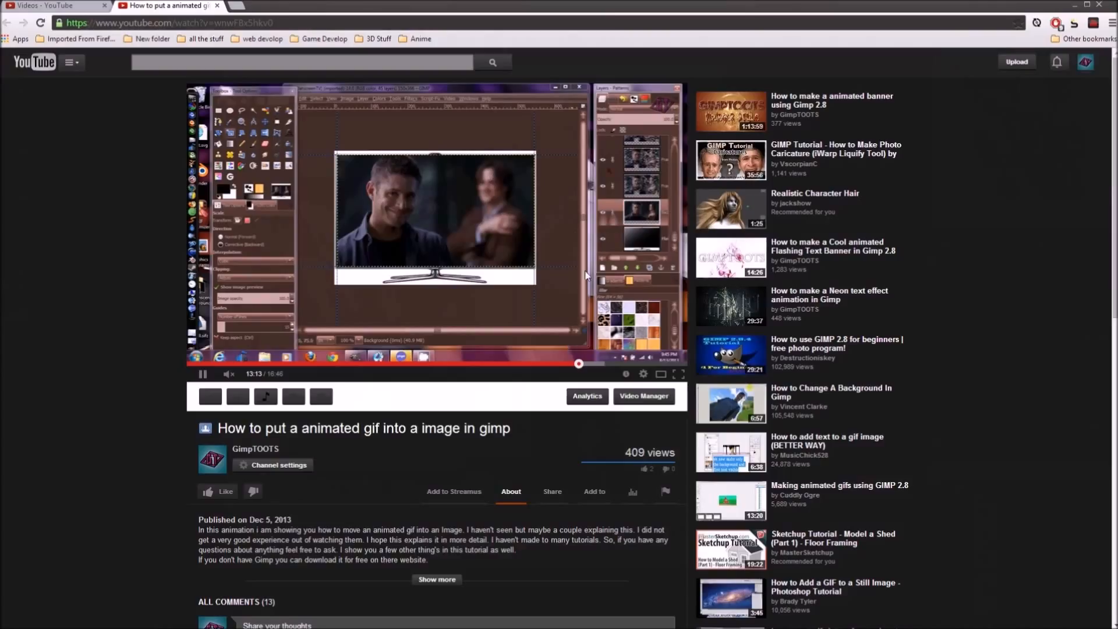
{"action": "left_click", "coordinate": [600, 364]}
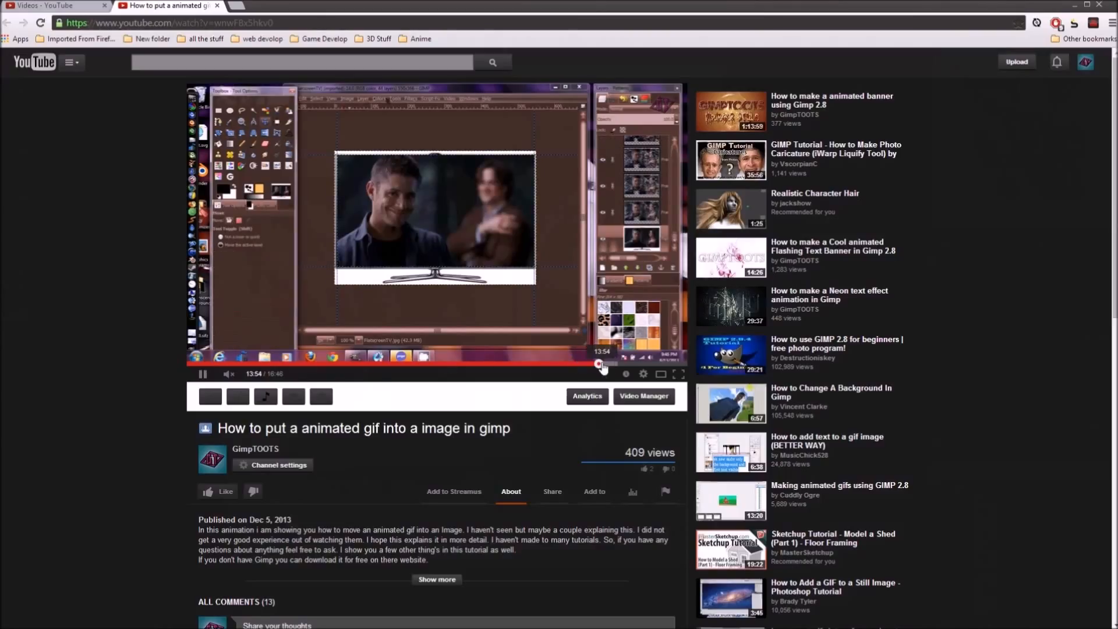
{"action": "left_click", "coordinate": [636, 366]}
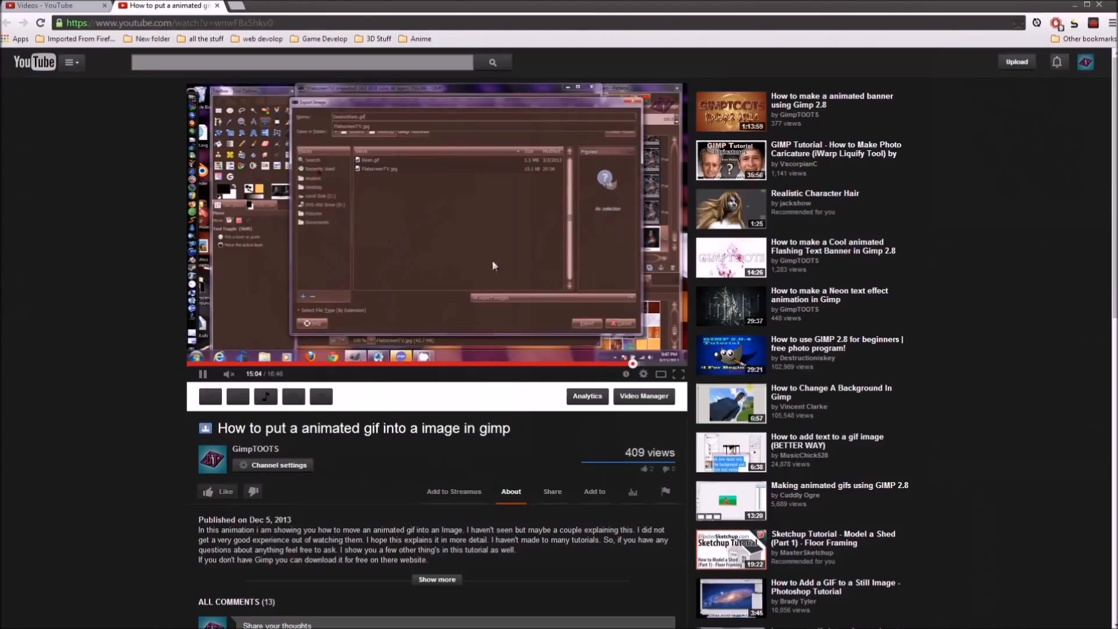
{"action": "left_click", "coordinate": [623, 373]}
{"action": "left_click", "coordinate": [622, 373]}
{"action": "left_click", "coordinate": [615, 365]}
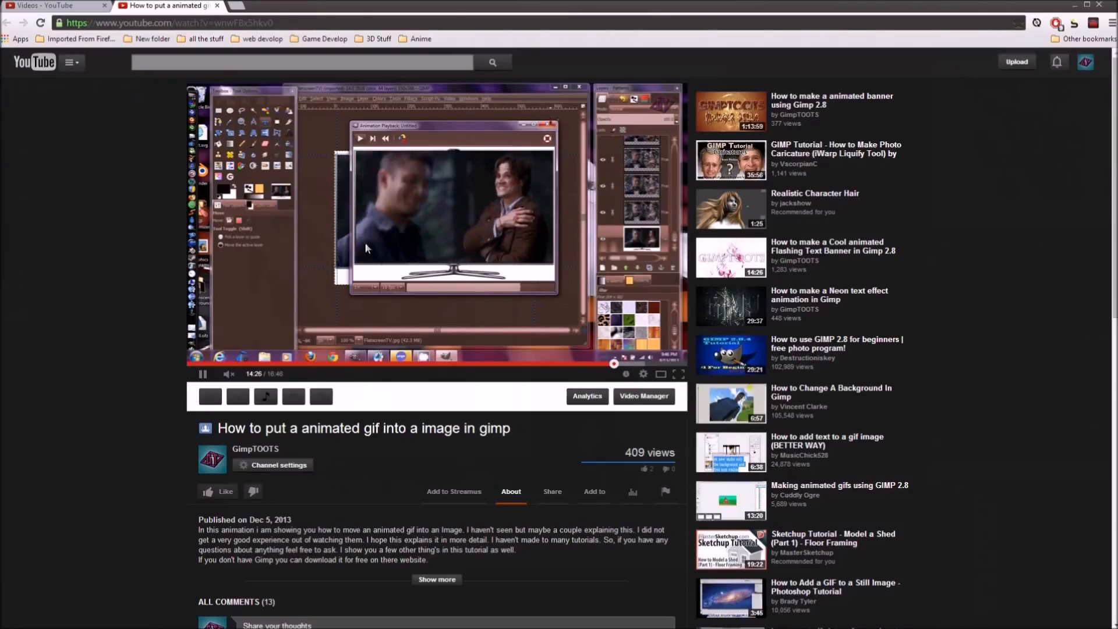
{"action": "key", "text": "space"}
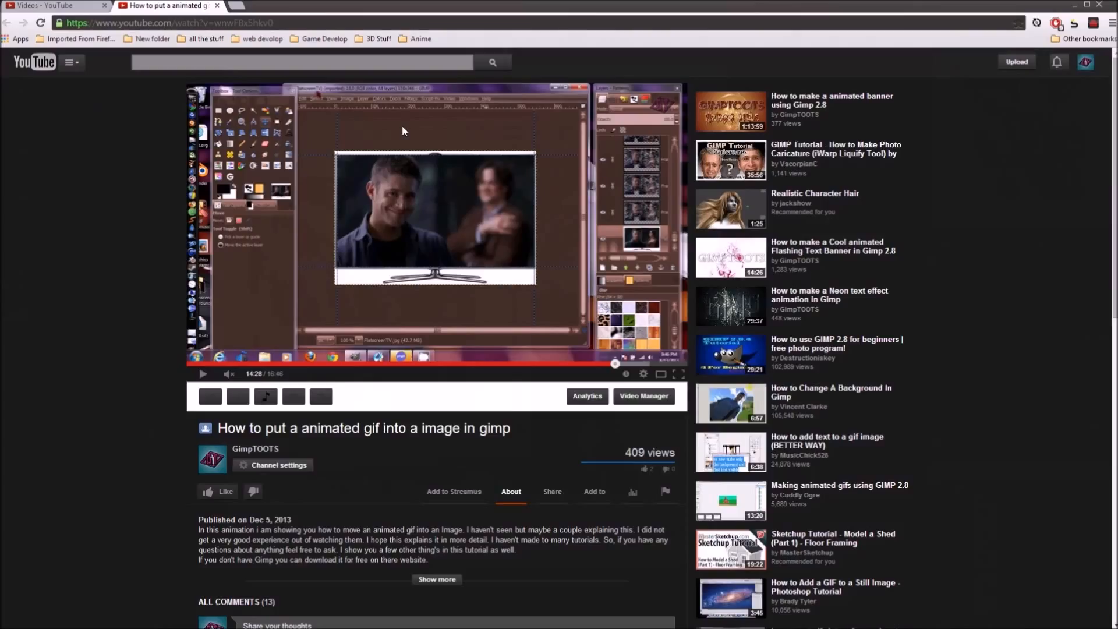
Switch back to GIMP and close the animation playback window.
{"action": "key", "text": "alt+Tab"}
{"action": "key", "text": "alt+Tab"}
{"action": "key", "text": "alt+Tab"}
{"action": "key", "text": "alt+Tab"}
{"action": "key", "text": "alt+Tab"}
{"action": "key", "text": "alt+Tab"}
{"action": "key", "text": "alt+Tab"}
{"action": "key", "text": "alt+Tab"}
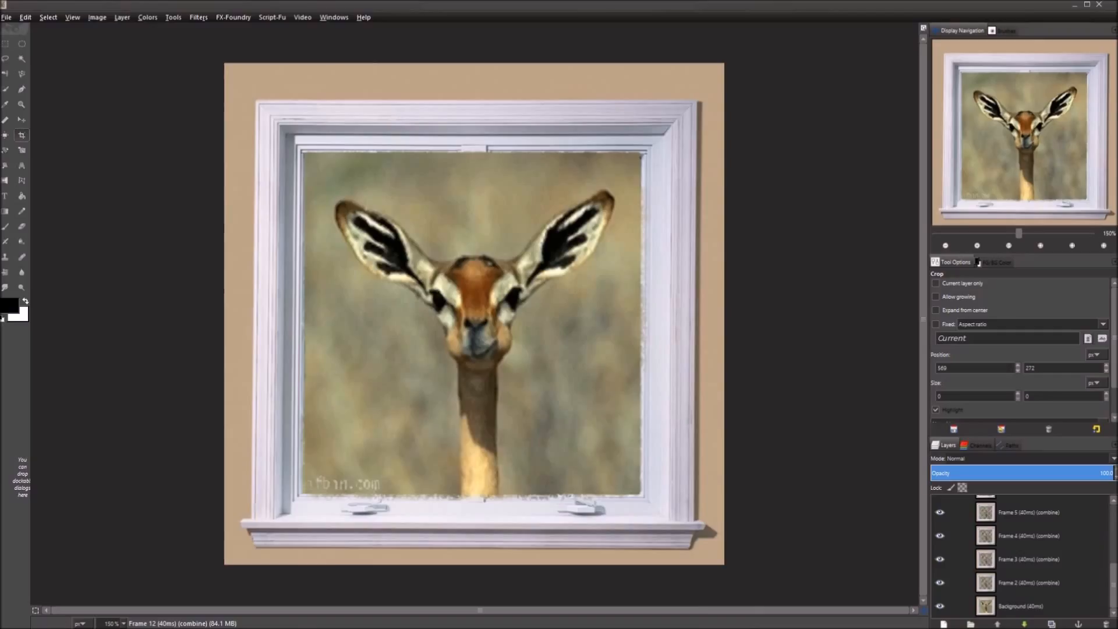
{"action": "left_click", "coordinate": [940, 18]}
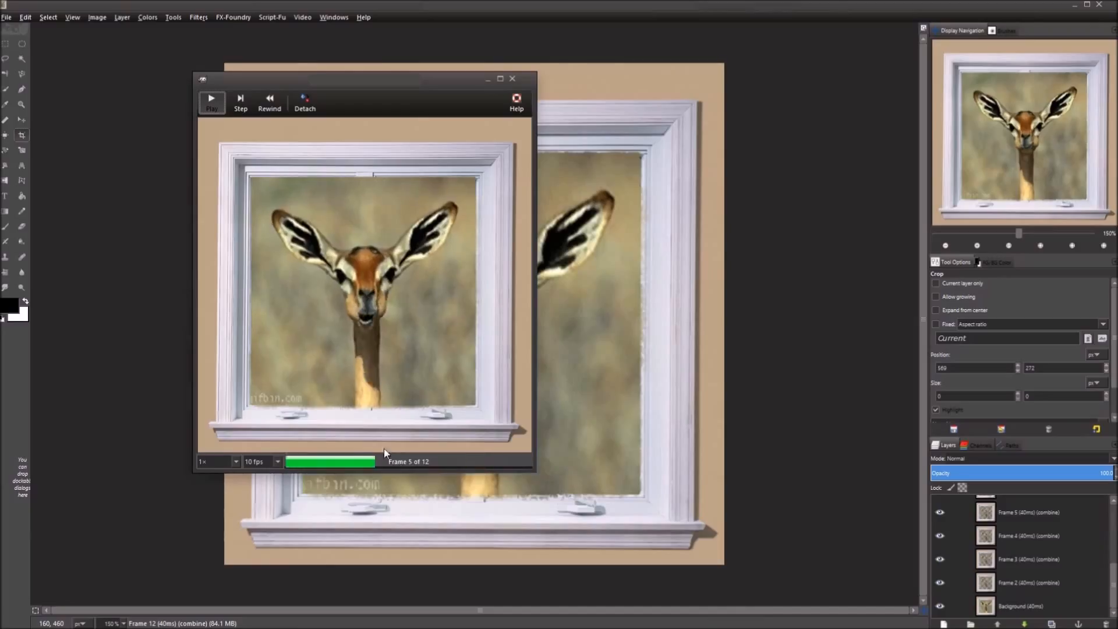
{"action": "left_click", "coordinate": [514, 79]}
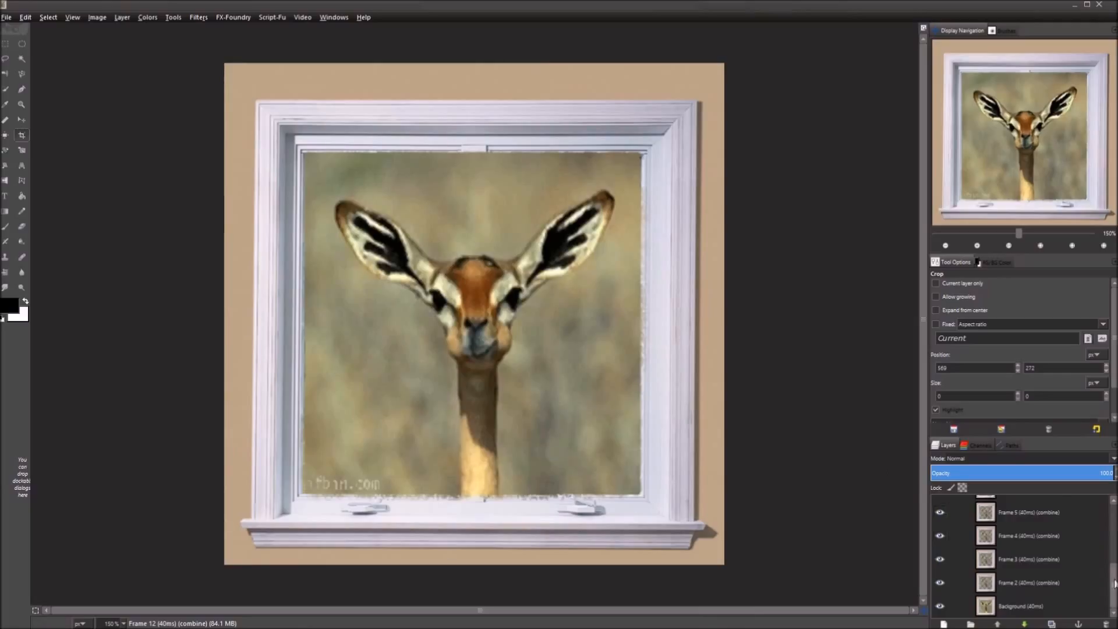
Open the window photo traco-pics-009.jpeg from the Pictures folder as a new image.
{"action": "left_click_drag", "start_coordinate": [1115, 584], "coordinate": [1116, 526]}
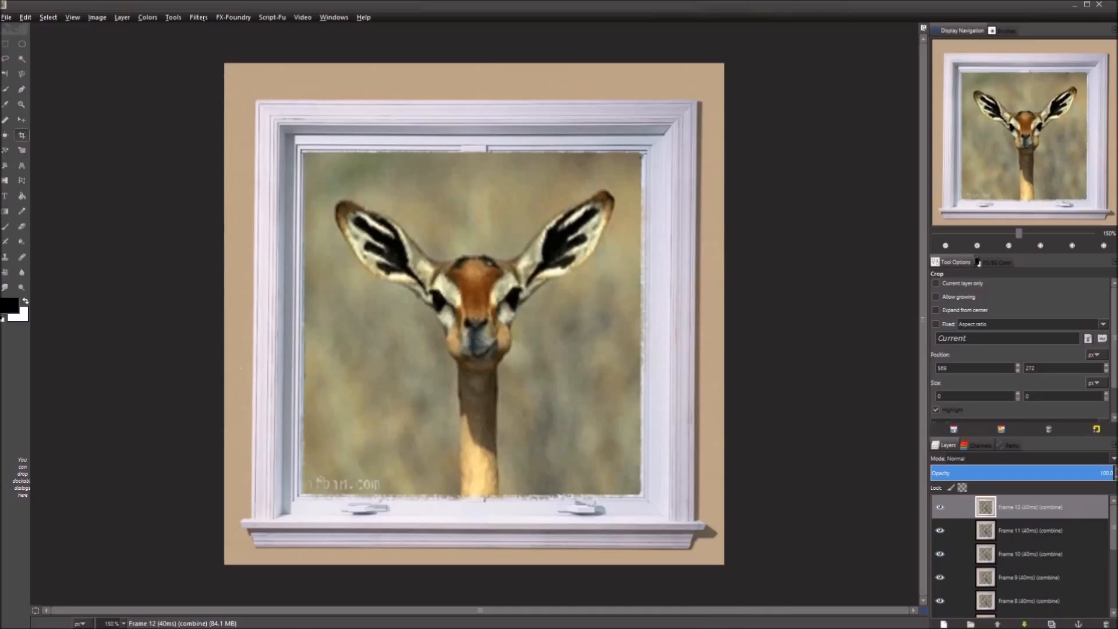
{"action": "left_click", "coordinate": [6, 18]}
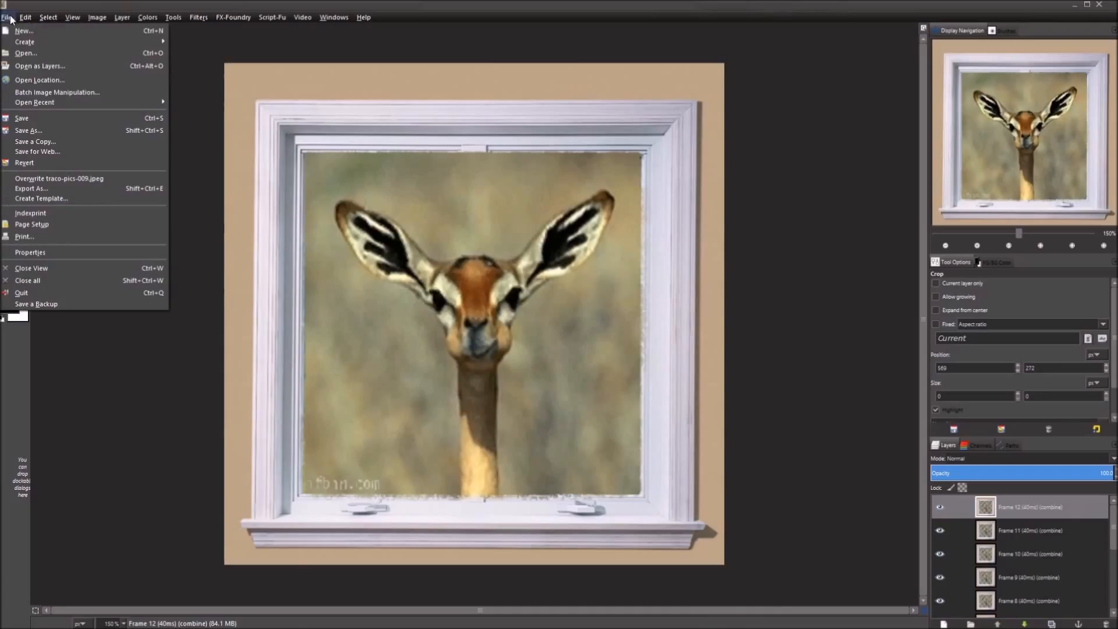
{"action": "left_click", "coordinate": [27, 54]}
{"action": "left_click", "coordinate": [302, 333]}
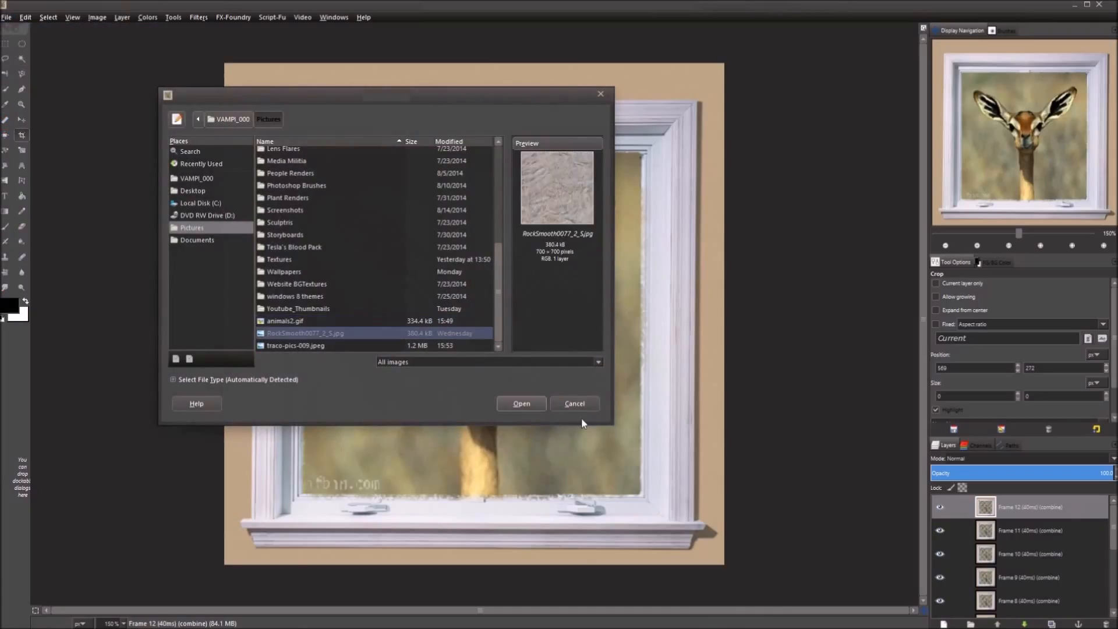
{"action": "left_click", "coordinate": [309, 348]}
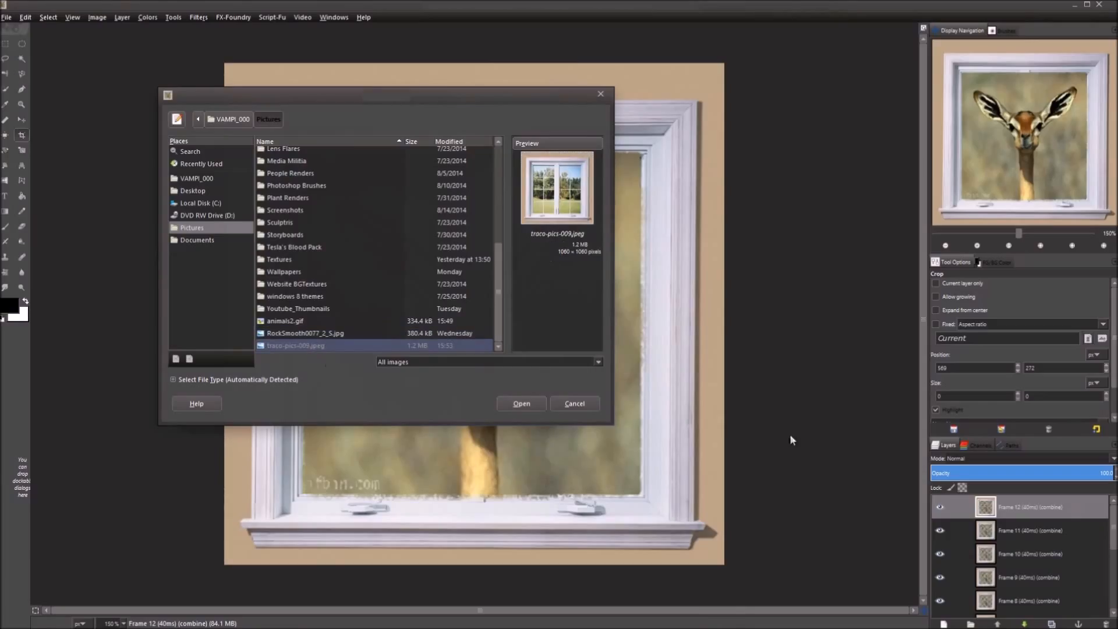
{"action": "left_click", "coordinate": [523, 403]}
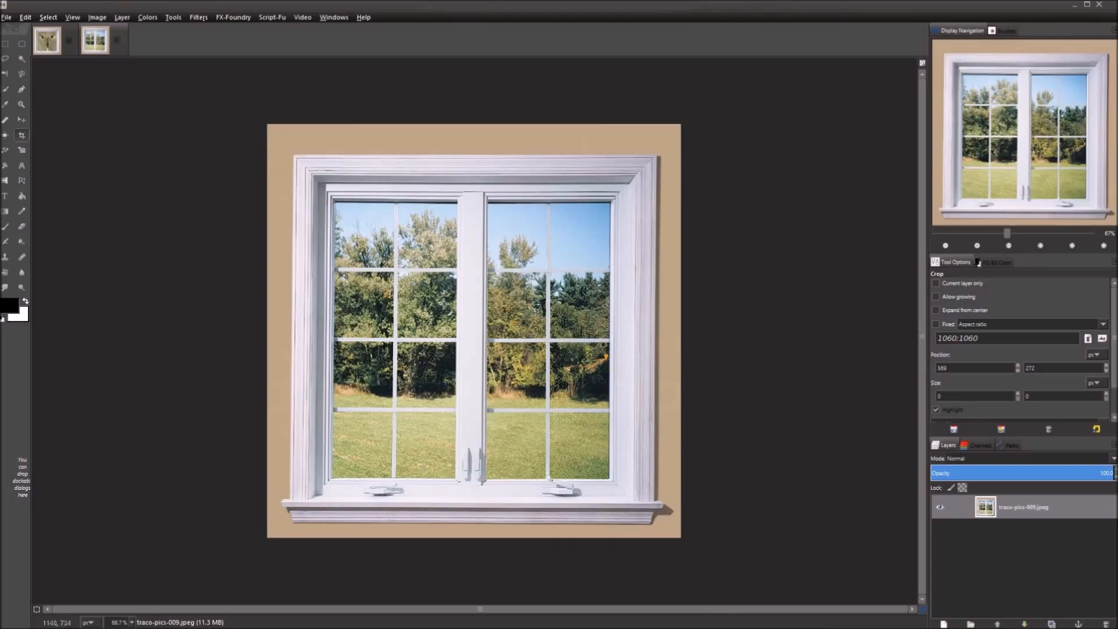
Add animals2.gif from the Pictures folder to the window image as layers.
{"action": "left_click", "coordinate": [1019, 502]}
{"action": "left_click", "coordinate": [8, 18]}
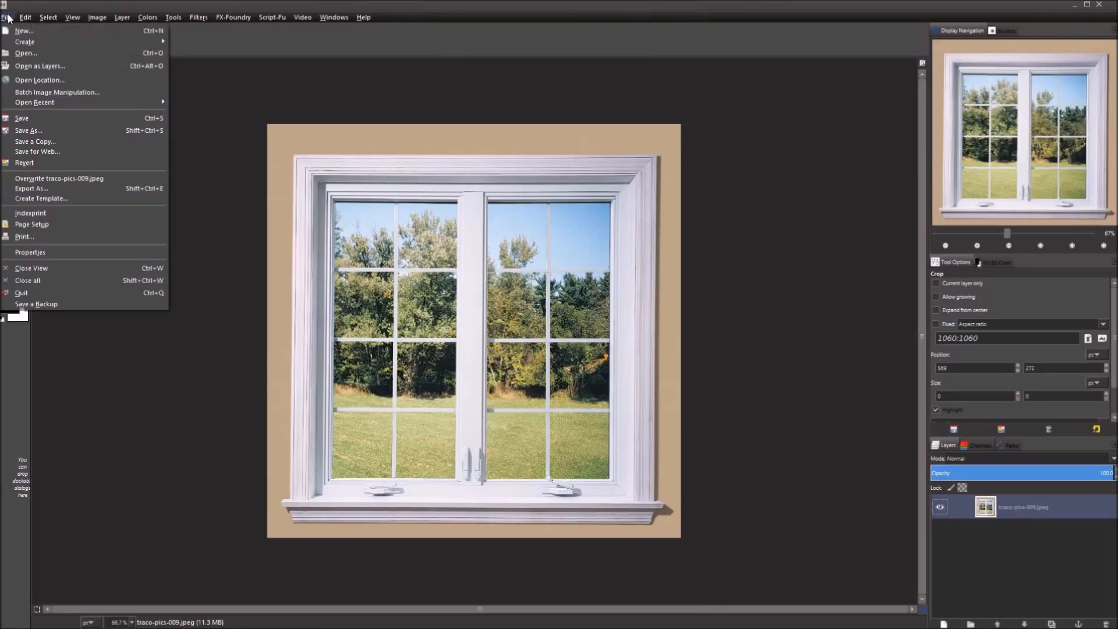
{"action": "left_click", "coordinate": [39, 62]}
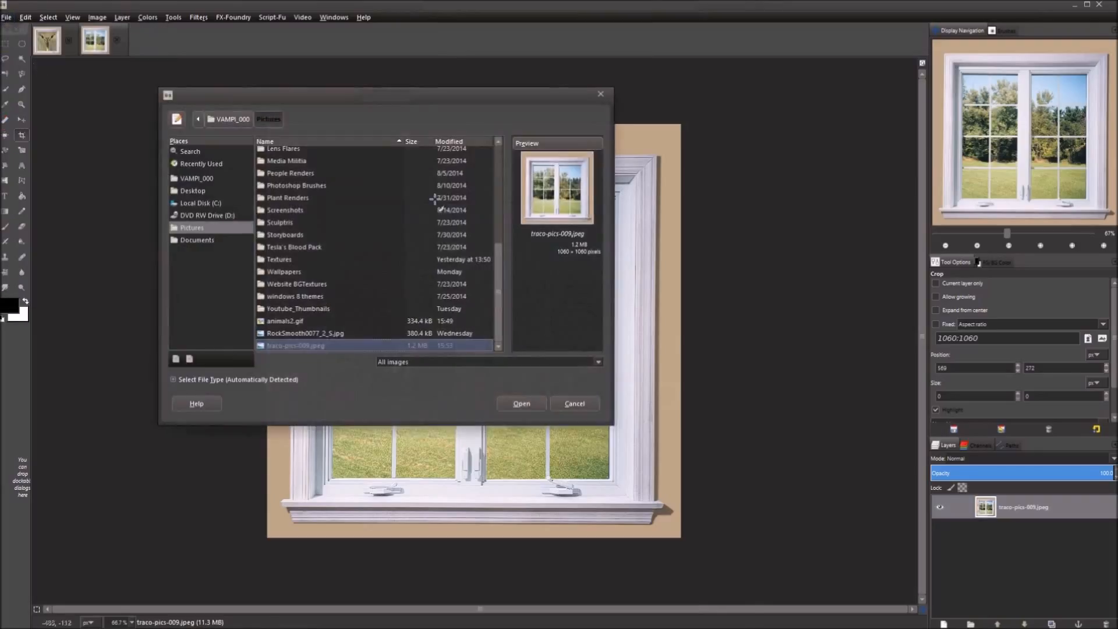
{"action": "left_click", "coordinate": [316, 335]}
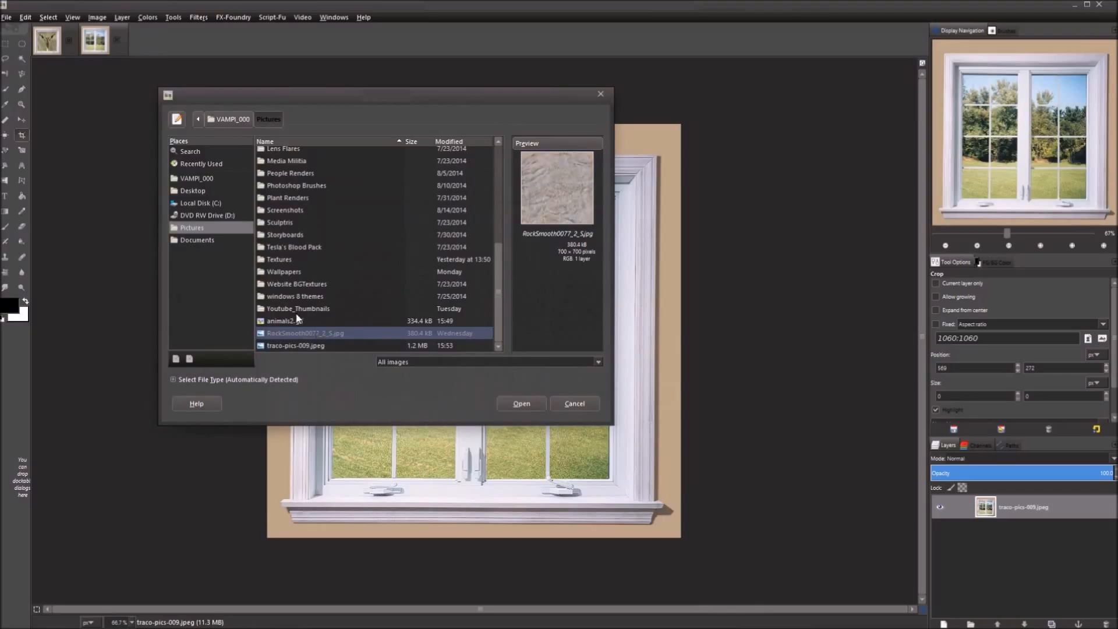
{"action": "left_click", "coordinate": [302, 320]}
{"action": "left_click", "coordinate": [523, 405]}
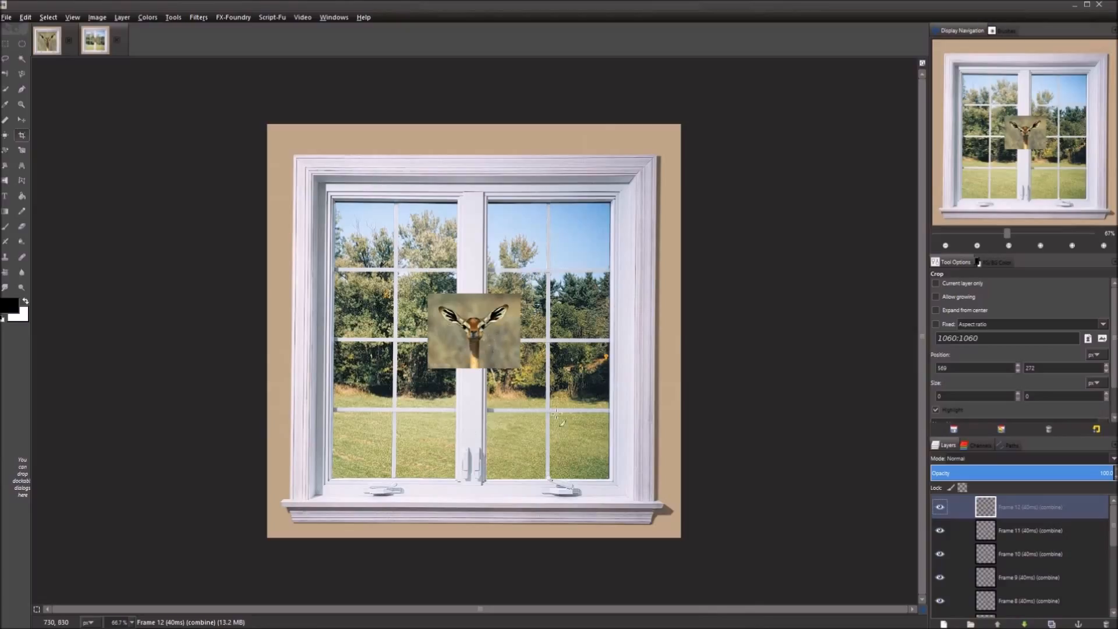
Scale the traco-pics-009.jpeg layer down to 660 × 660 px.
{"action": "scroll", "coordinate": [1019, 554], "scroll_direction": "down", "scroll_amount": 5}
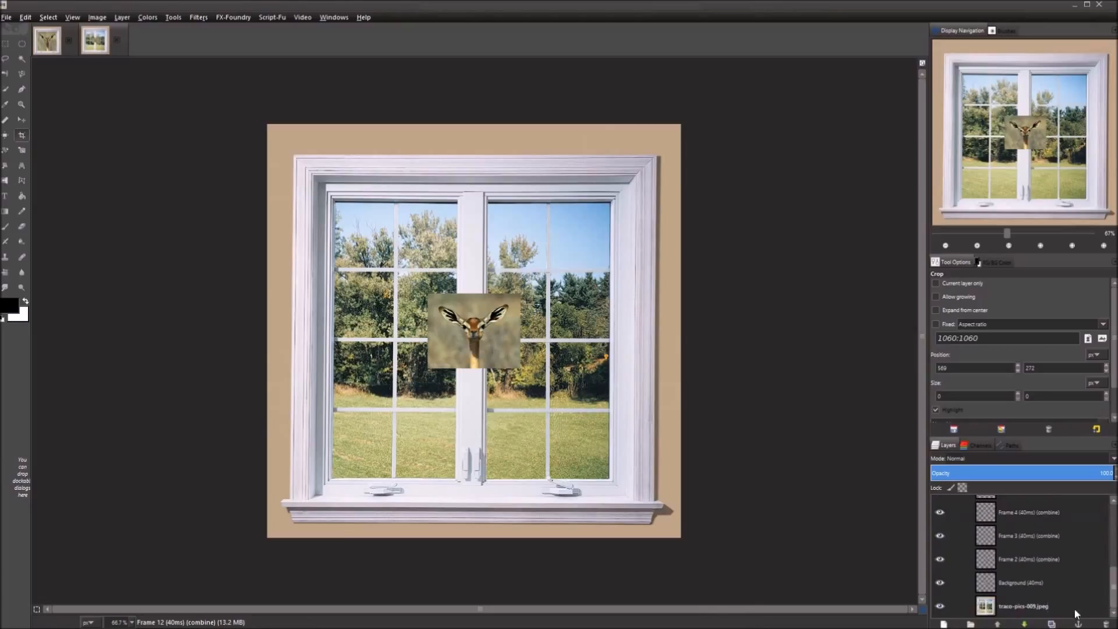
{"action": "left_click", "coordinate": [1025, 606]}
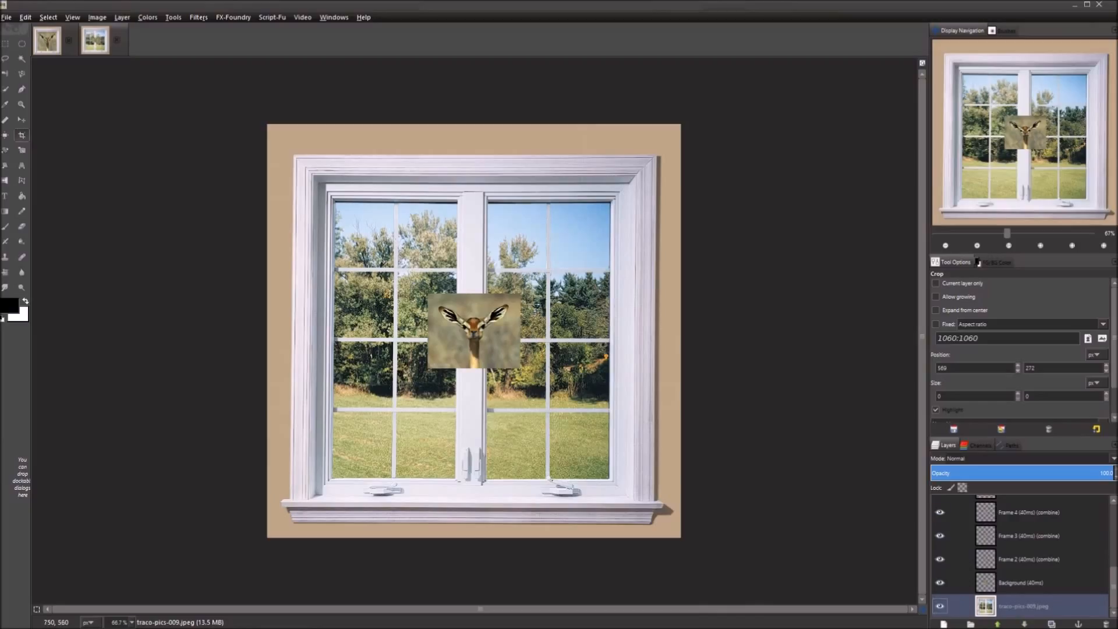
{"action": "key", "text": "shift+s"}
{"action": "left_click", "coordinate": [426, 531]}
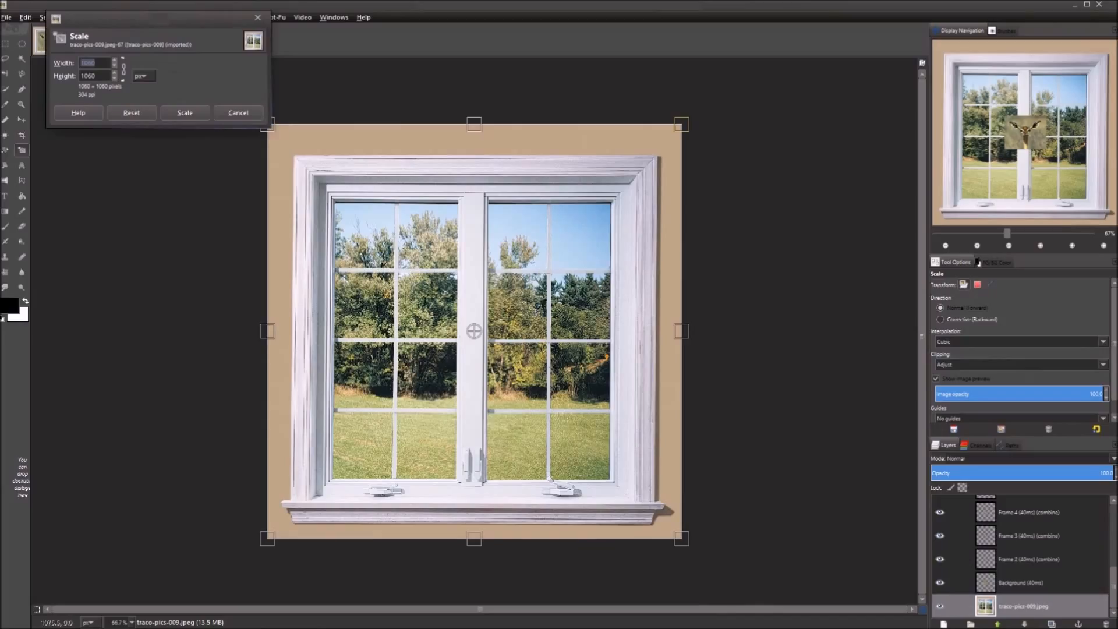
{"action": "left_click_drag", "start_coordinate": [681, 124], "coordinate": [525, 286]}
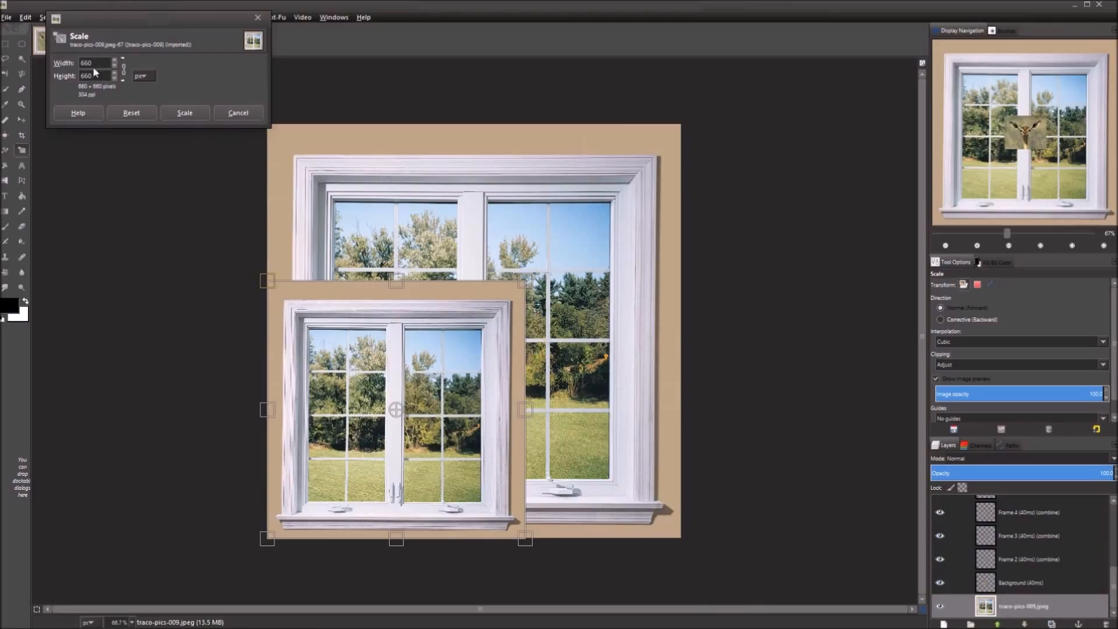
{"action": "left_click", "coordinate": [185, 112]}
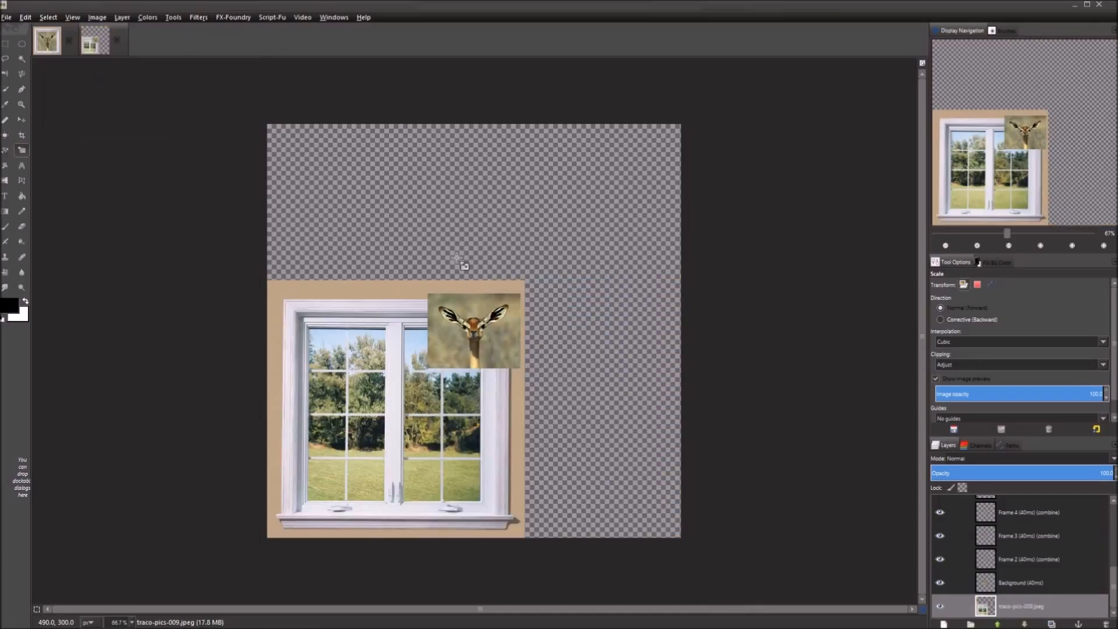
Move the scaled window layer to the middle of the canvas, centred behind the animal frames.
{"action": "key", "text": "m"}
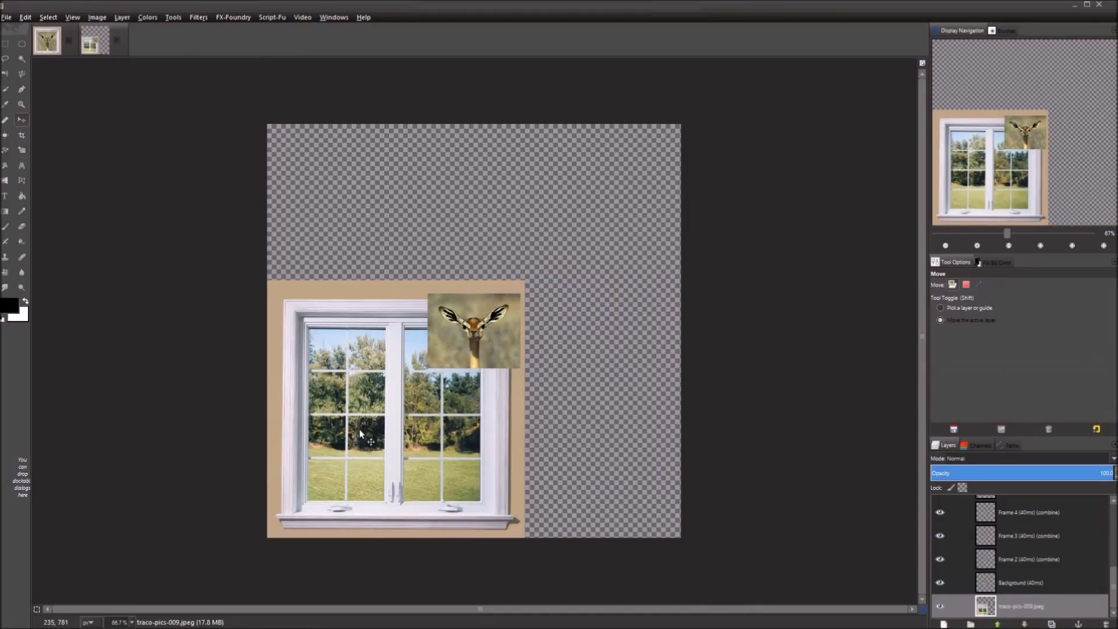
{"action": "left_click_drag", "start_coordinate": [358, 451], "coordinate": [441, 372]}
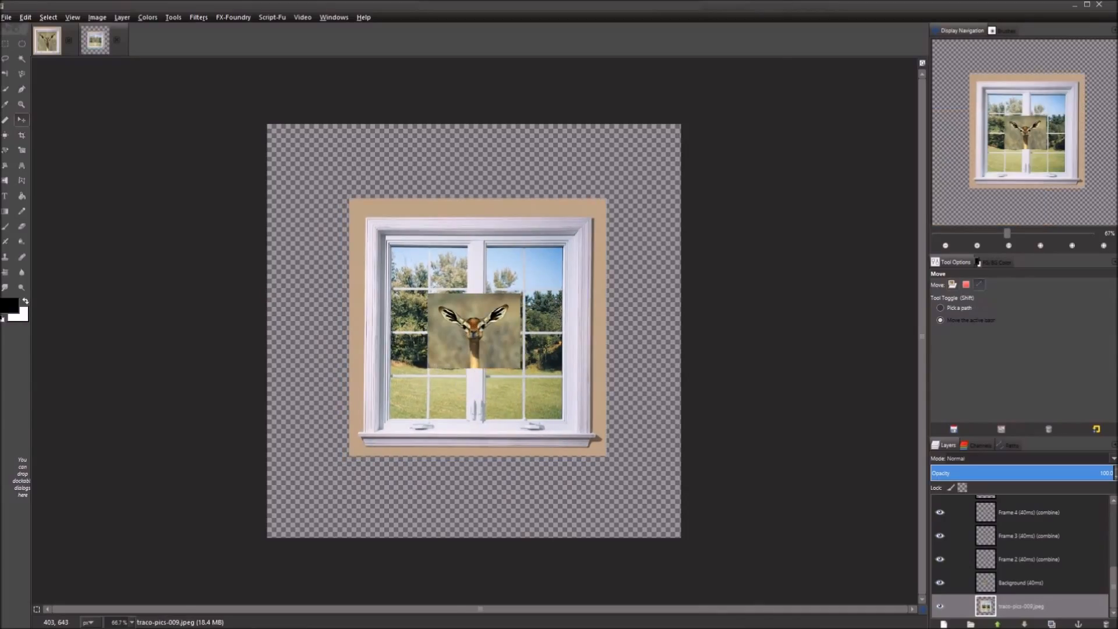
{"action": "scroll", "coordinate": [425, 374], "scroll_direction": "up", "scroll_amount": 2}
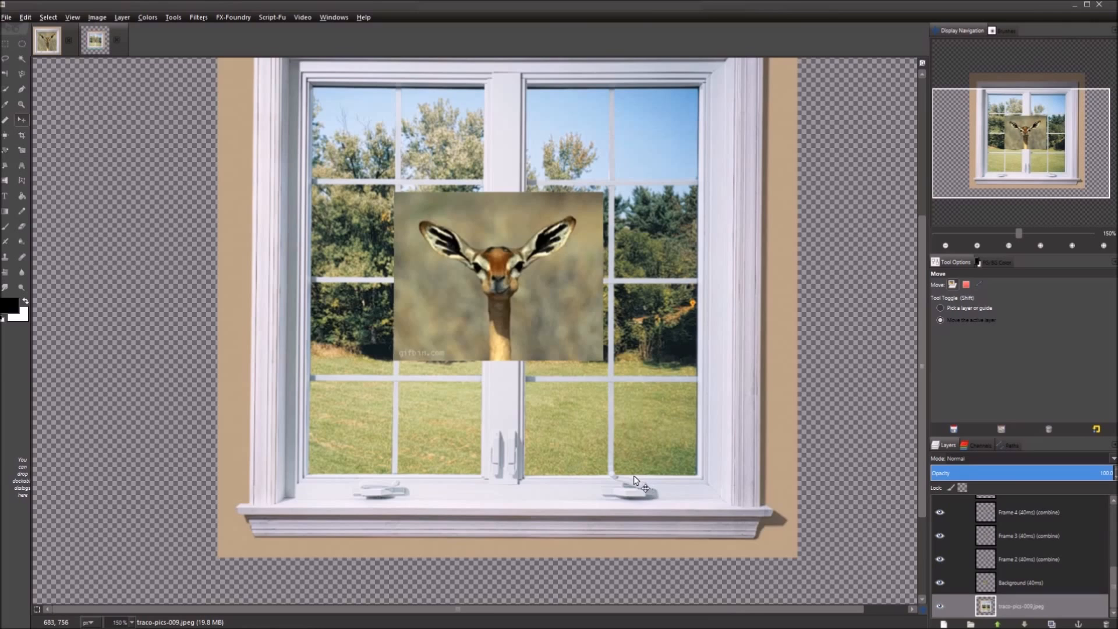
{"action": "scroll", "coordinate": [636, 481], "scroll_direction": "down", "scroll_amount": 1}
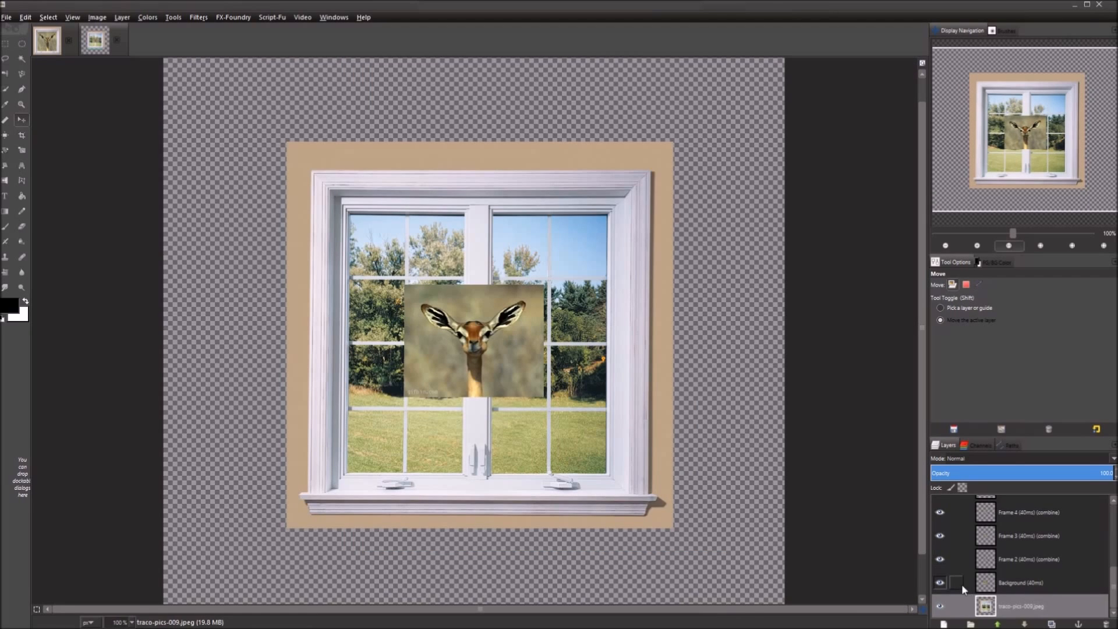
Link all the GIF layers together, from Background (40ms) up through Frame 12, leaving the window photo layer unlinked.
{"action": "left_click", "coordinate": [1028, 580]}
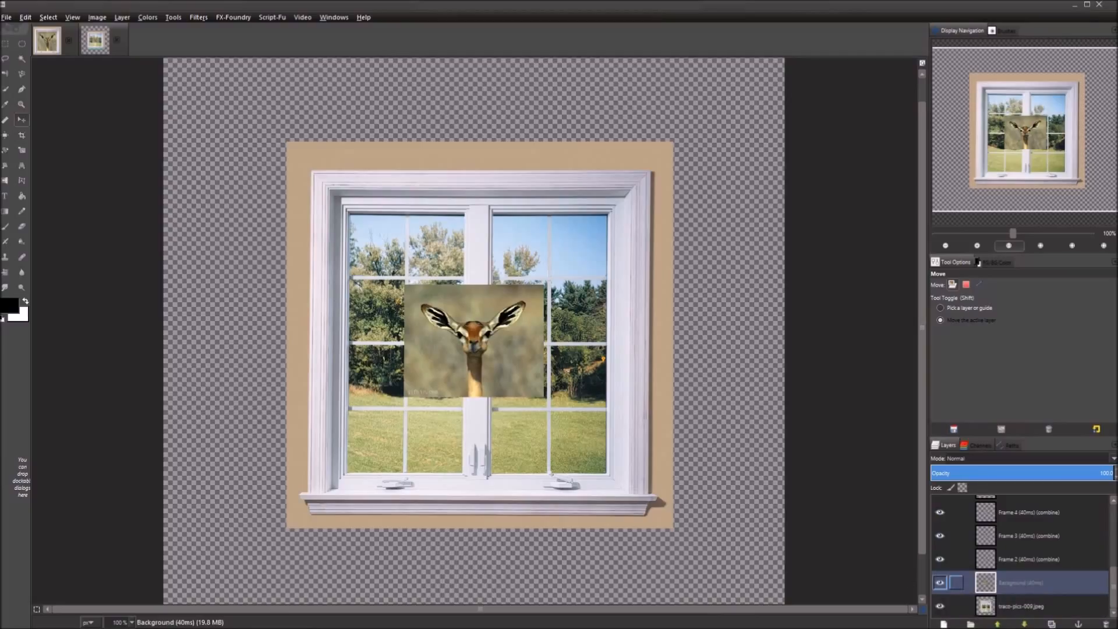
{"action": "left_click", "coordinate": [958, 582]}
{"action": "left_click", "coordinate": [957, 558]}
{"action": "scroll", "coordinate": [962, 560], "scroll_direction": "up", "scroll_amount": 2}
{"action": "left_click", "coordinate": [957, 509]}
{"action": "scroll", "coordinate": [960, 518], "scroll_direction": "up", "scroll_amount": 2}
{"action": "left_click", "coordinate": [957, 528]}
{"action": "scroll", "coordinate": [1113, 547], "scroll_direction": "up", "scroll_amount": 2}
{"action": "scroll", "coordinate": [1114, 547], "scroll_direction": "up", "scroll_amount": 2}
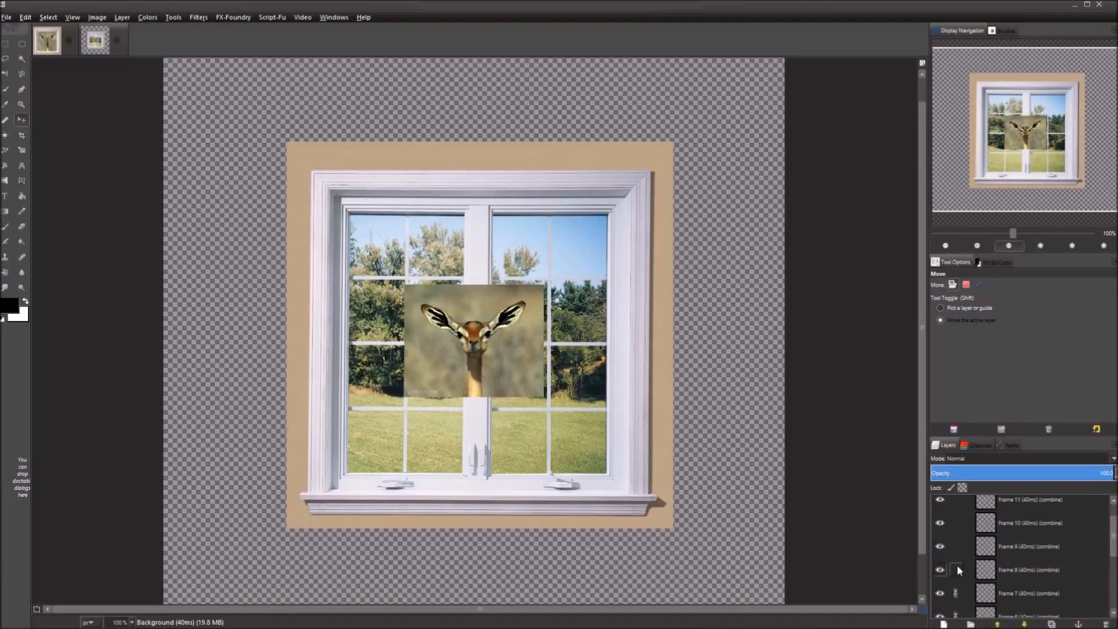
{"action": "left_click", "coordinate": [957, 501]}
{"action": "scroll", "coordinate": [1002, 511], "scroll_direction": "up", "scroll_amount": 1}
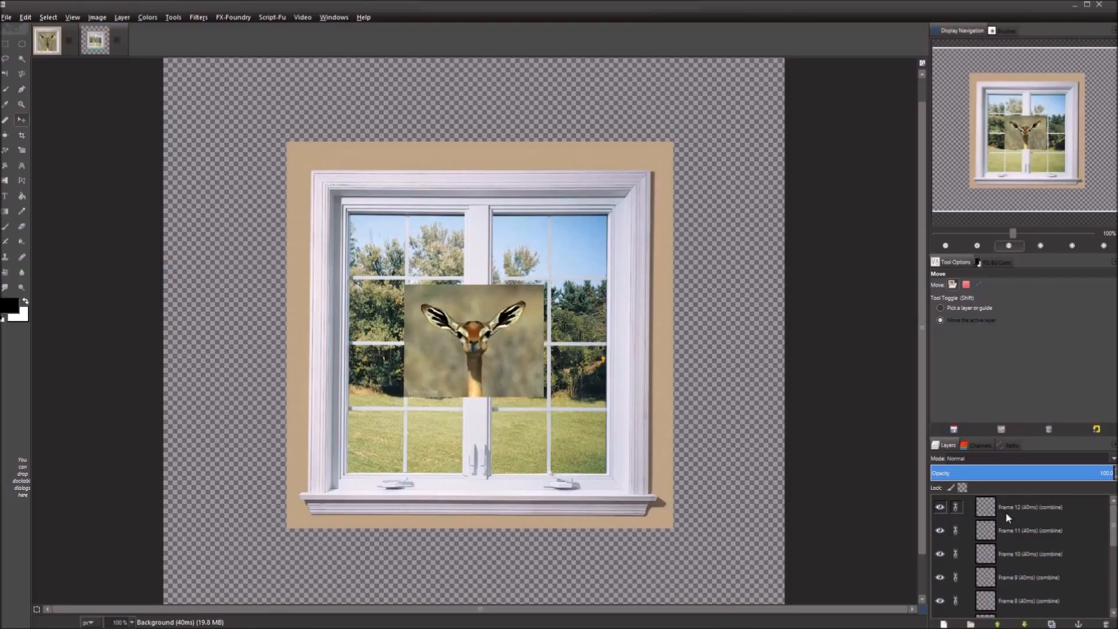
Start scaling the linked GIF layers from Frame 12, enlarging them to 436 × 352 px and centring them over the window panes.
{"action": "left_click", "coordinate": [1026, 509]}
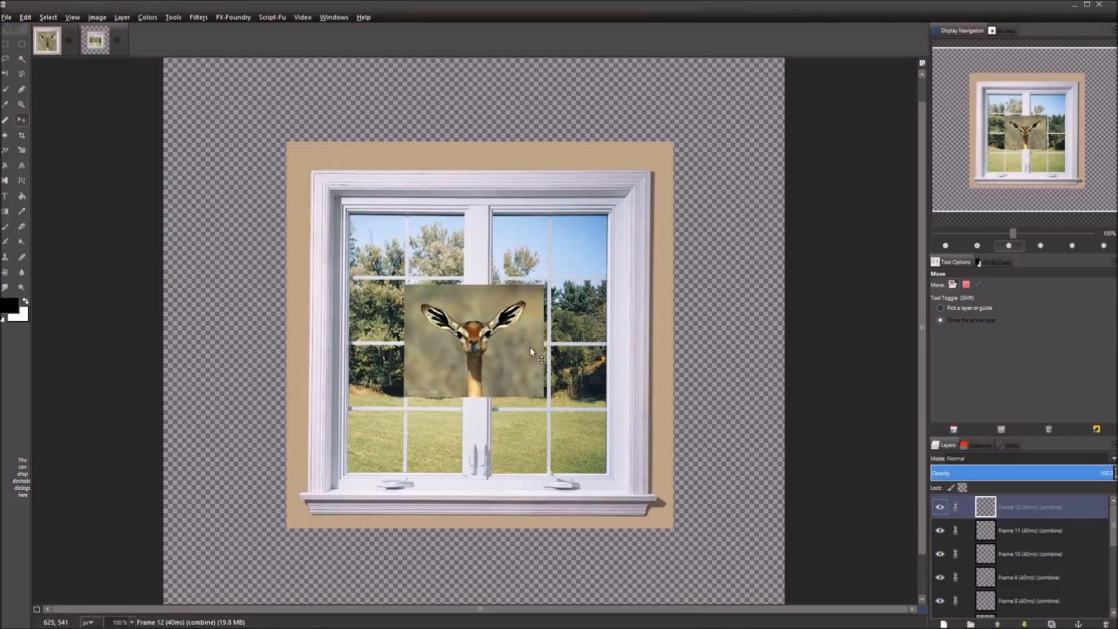
{"action": "key", "text": "shift+s"}
{"action": "left_click", "coordinate": [492, 355]}
{"action": "left_click_drag", "start_coordinate": [554, 409], "coordinate": [620, 462]}
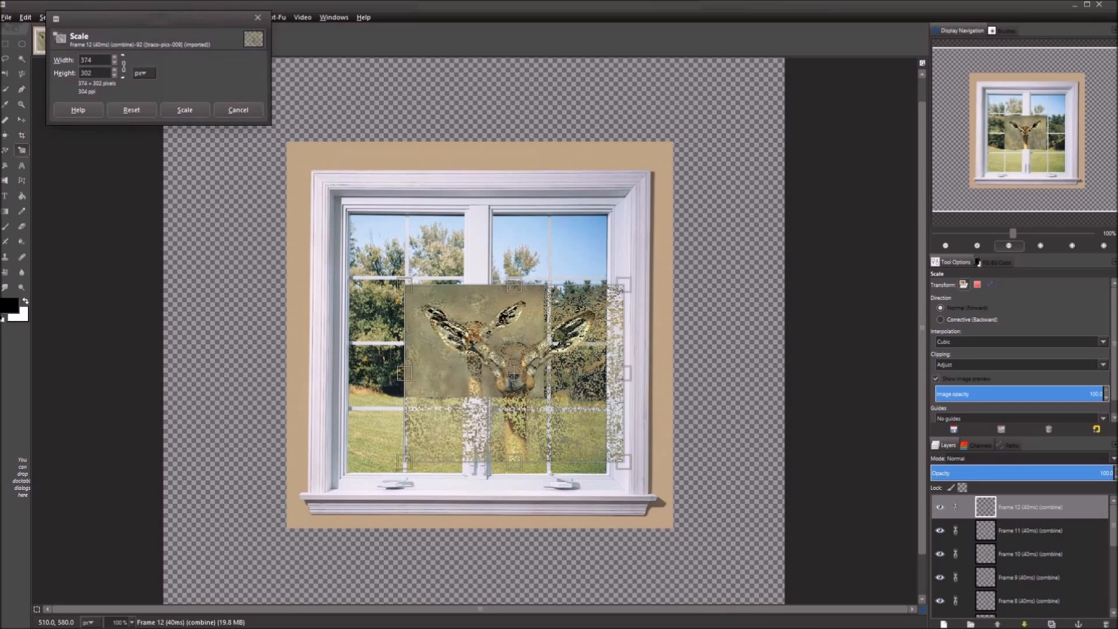
{"action": "left_click_drag", "start_coordinate": [514, 373], "coordinate": [481, 353]}
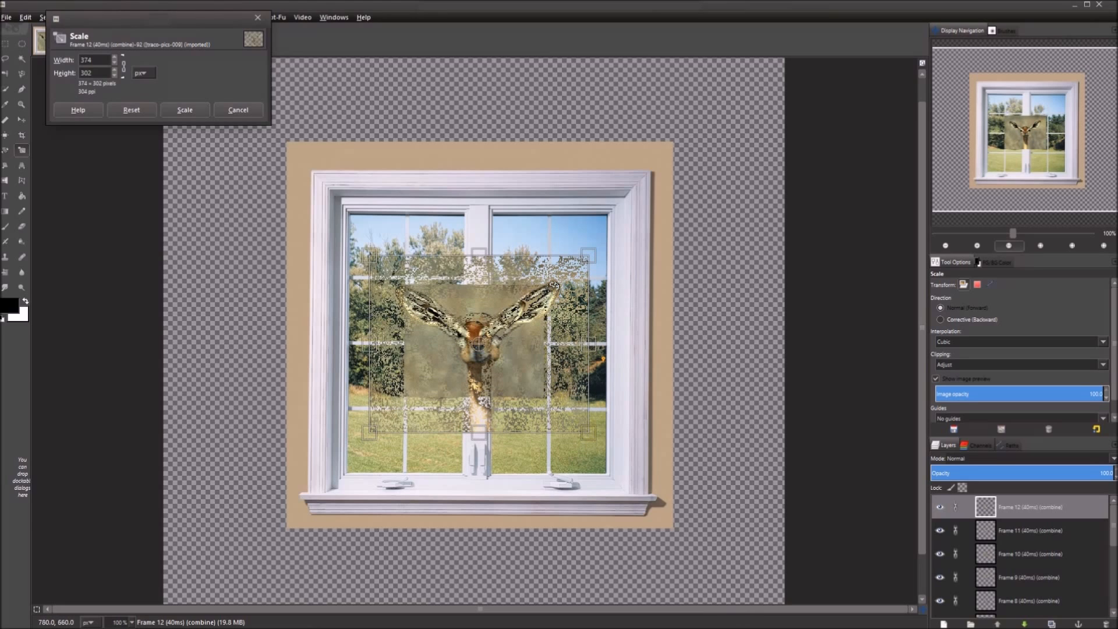
{"action": "left_click_drag", "start_coordinate": [590, 439], "coordinate": [603, 459]}
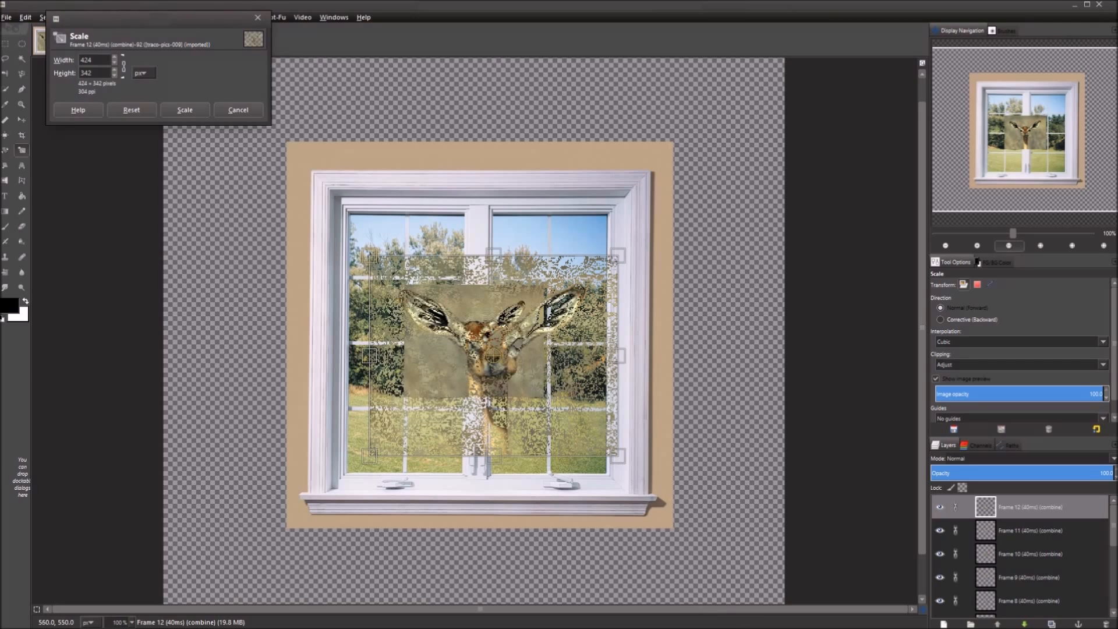
{"action": "left_click_drag", "start_coordinate": [496, 361], "coordinate": [478, 355]}
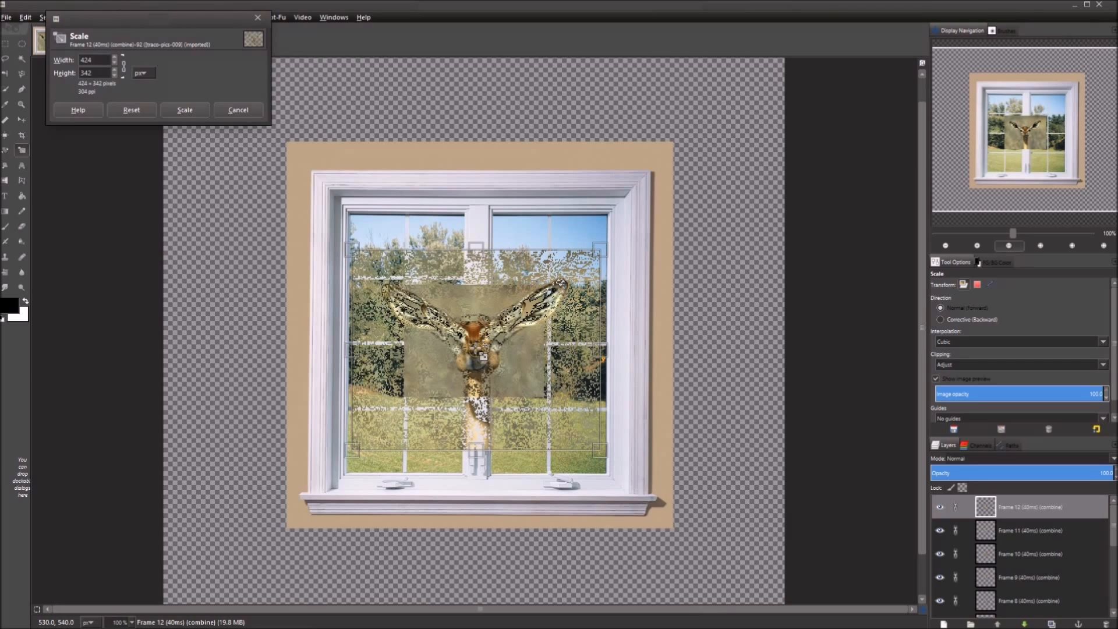
{"action": "left_click_drag", "start_coordinate": [600, 452], "coordinate": [607, 459]}
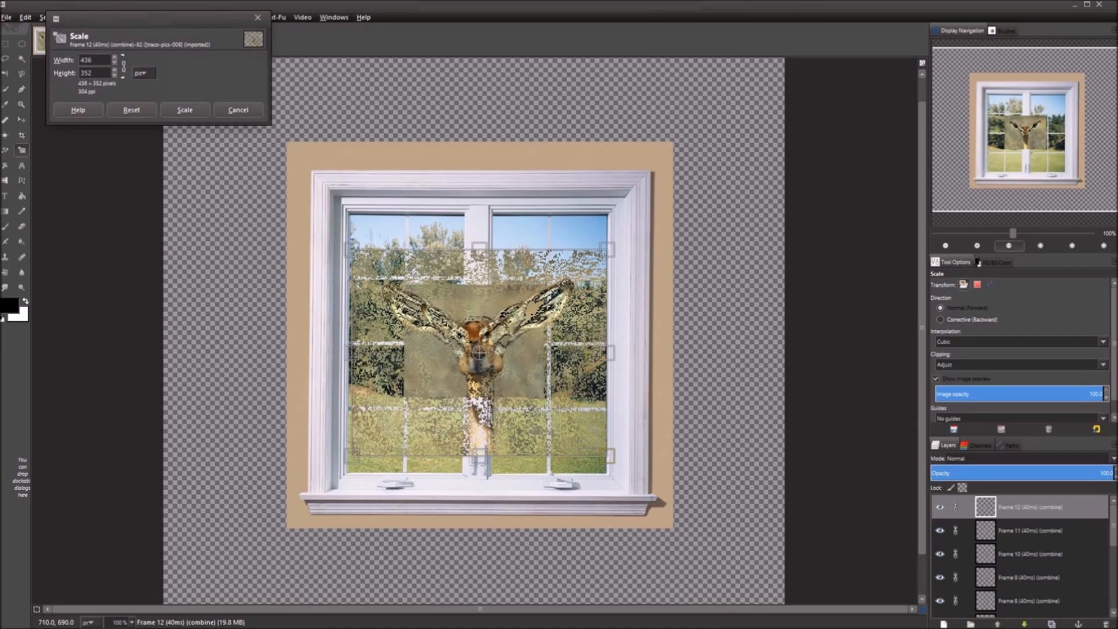
{"action": "left_click_drag", "start_coordinate": [480, 355], "coordinate": [473, 354]}
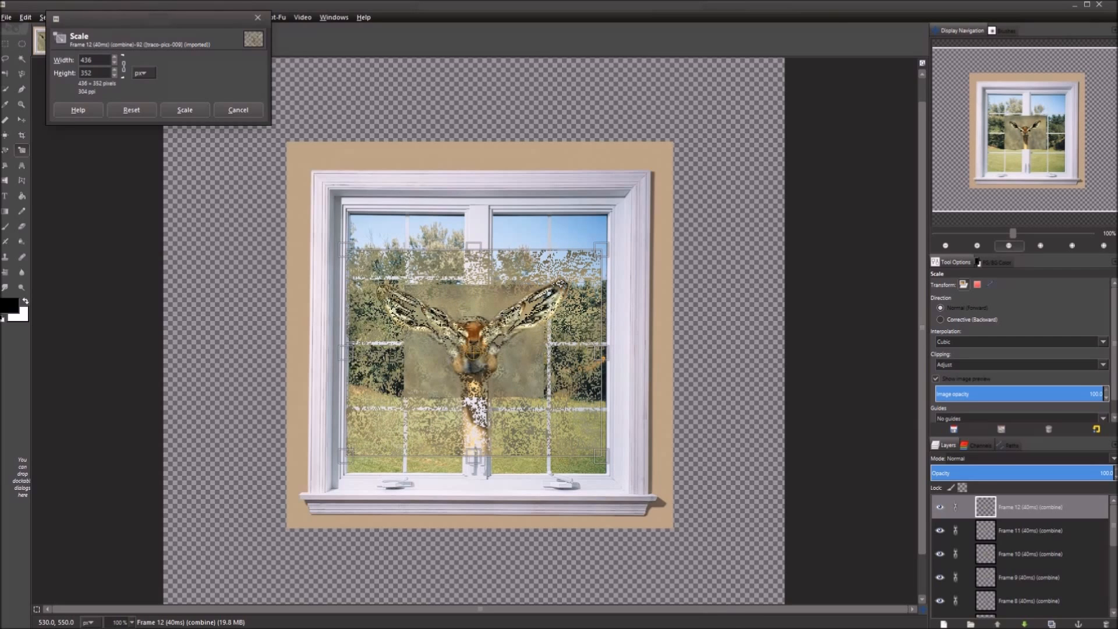
{"action": "left_click_drag", "start_coordinate": [474, 352], "coordinate": [474, 339]}
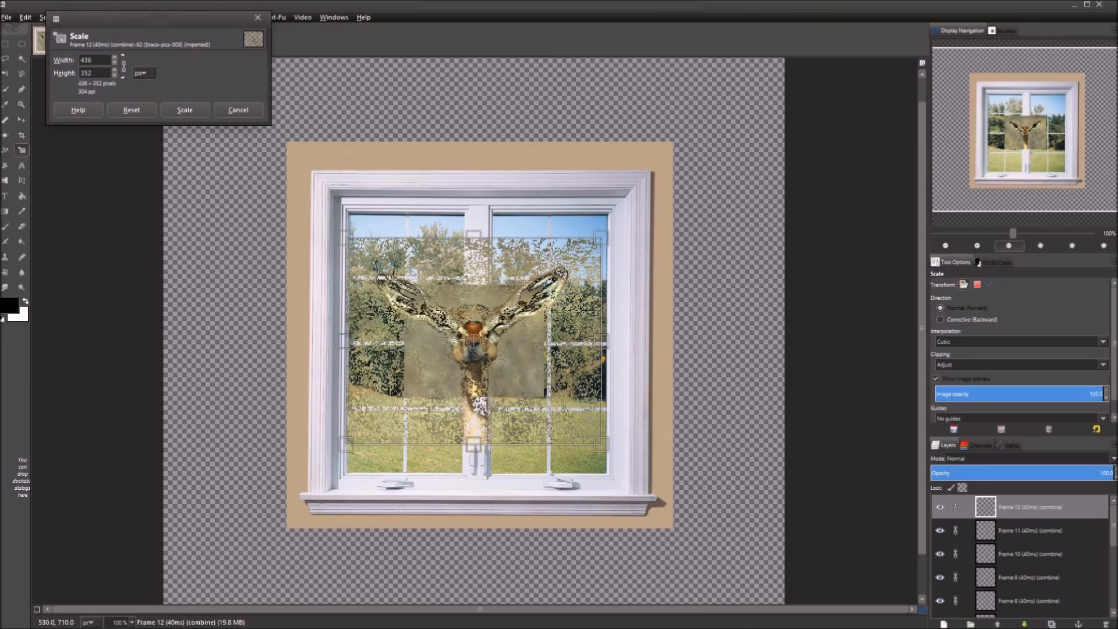
Stretch the linked frames vertically to 452 px so they span the glass opening, and apply the scaling.
{"action": "left_click_drag", "start_coordinate": [476, 445], "coordinate": [475, 474]}
{"action": "left_click_drag", "start_coordinate": [475, 237], "coordinate": [475, 211]}
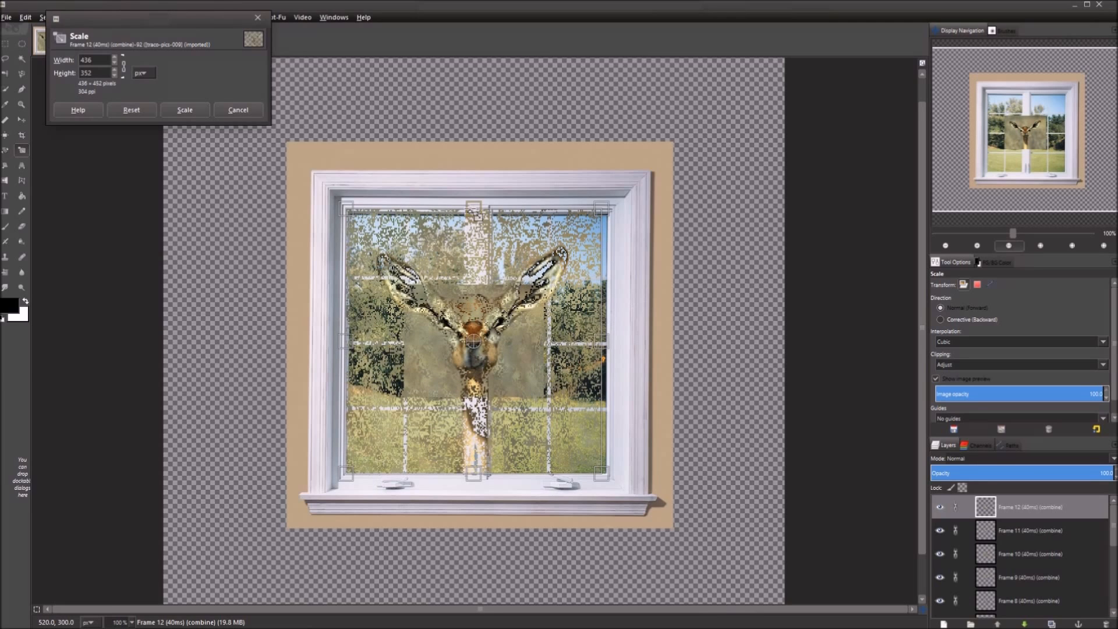
{"action": "left_click", "coordinate": [183, 111]}
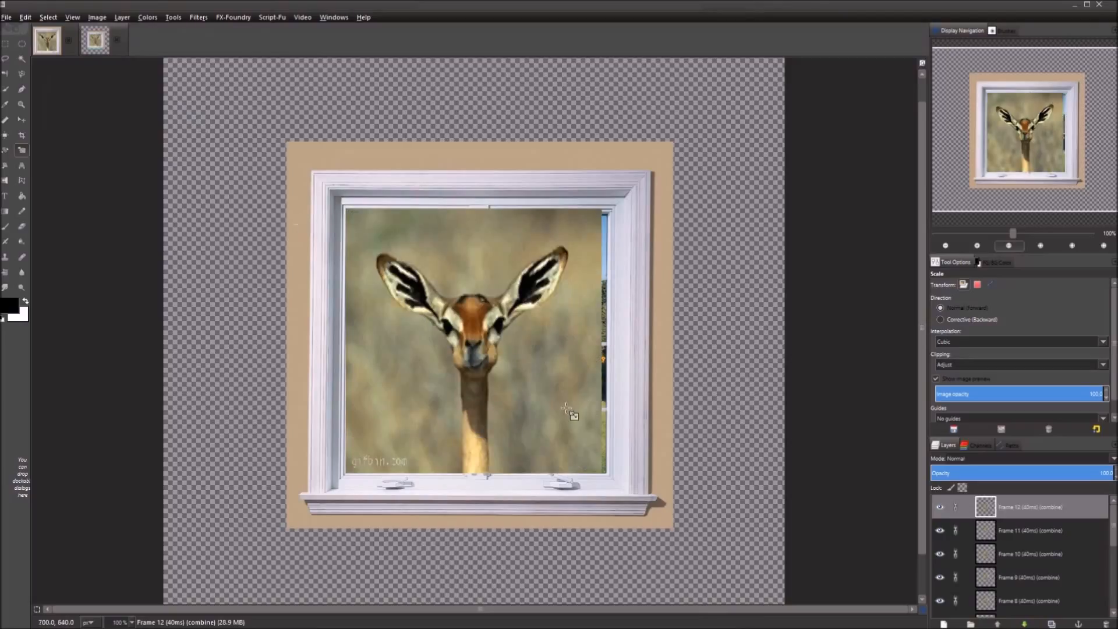
Move the linked animal frames slightly to the right and nudge them into line with the inner edges of the window frame.
{"action": "key", "text": "m"}
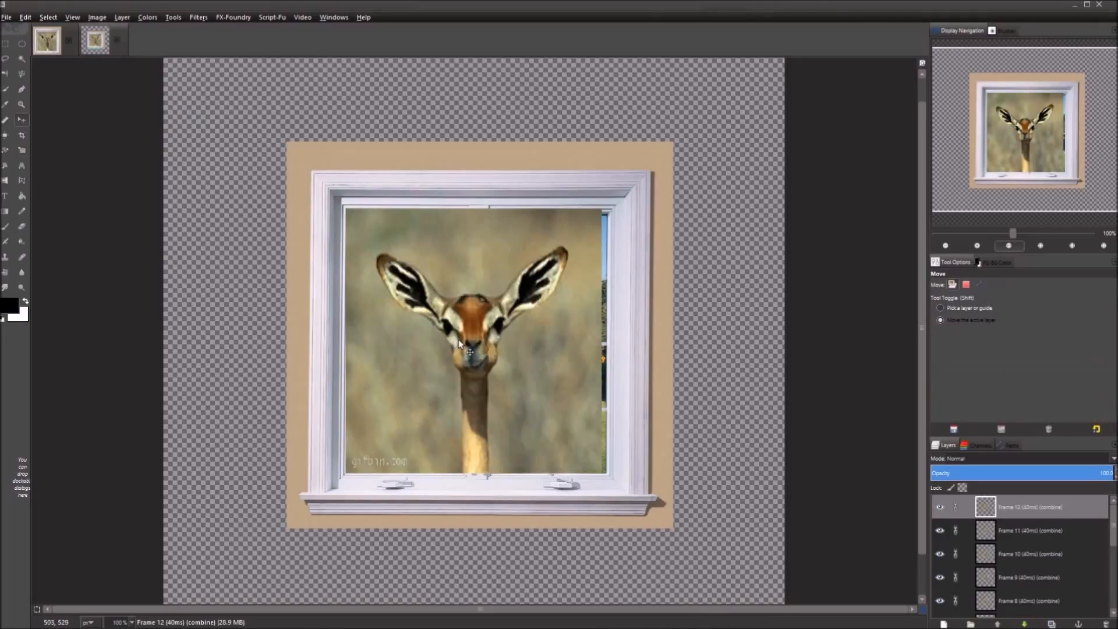
{"action": "left_click_drag", "start_coordinate": [459, 341], "coordinate": [464, 341]}
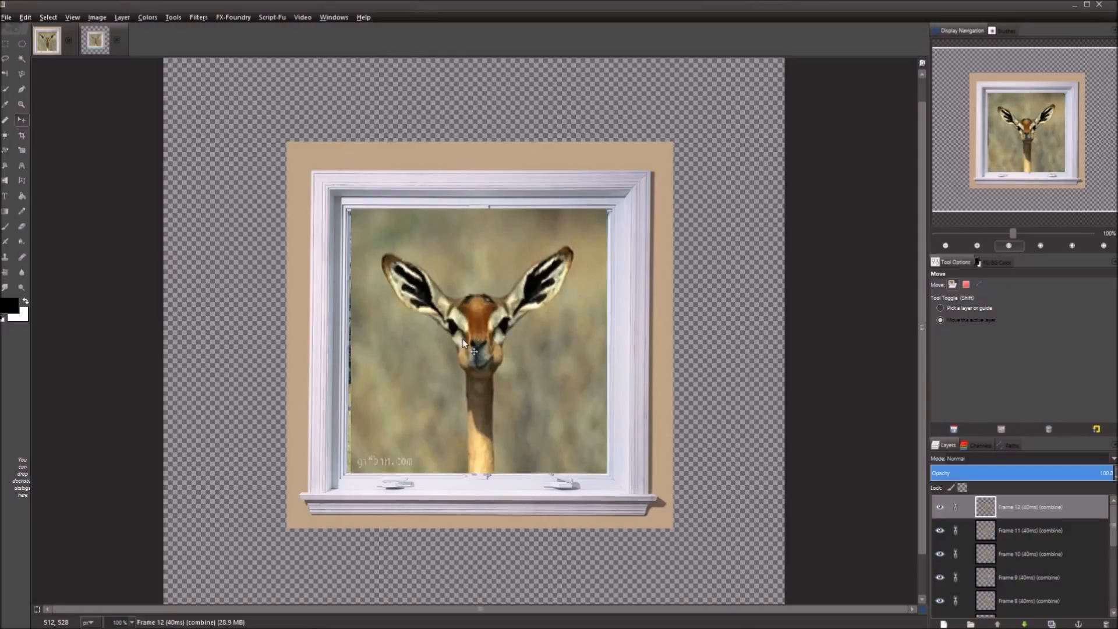
{"action": "key", "text": "Left"}
{"action": "key", "text": "Left"}
{"action": "key", "text": "Left"}
{"action": "key", "text": "Left"}
{"action": "key", "text": "Left"}
{"action": "key", "text": "Left"}
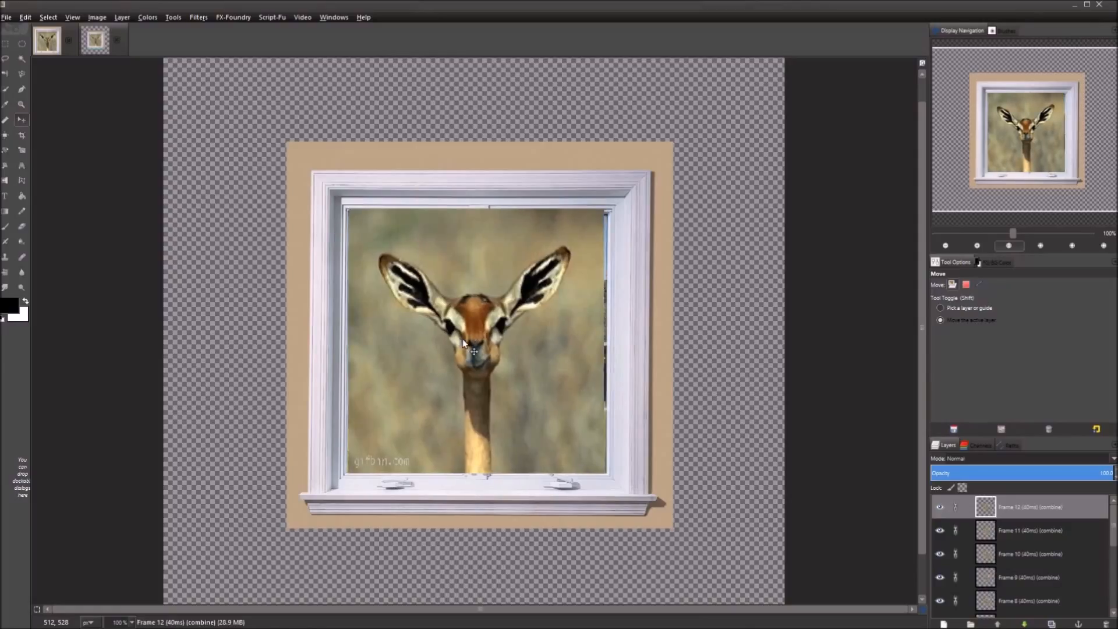
{"action": "key", "text": "Right"}
{"action": "key", "text": "Up"}
{"action": "key", "text": "Up"}
{"action": "key", "text": "Up"}
{"action": "key", "text": "Up"}
{"action": "key", "text": "Up"}
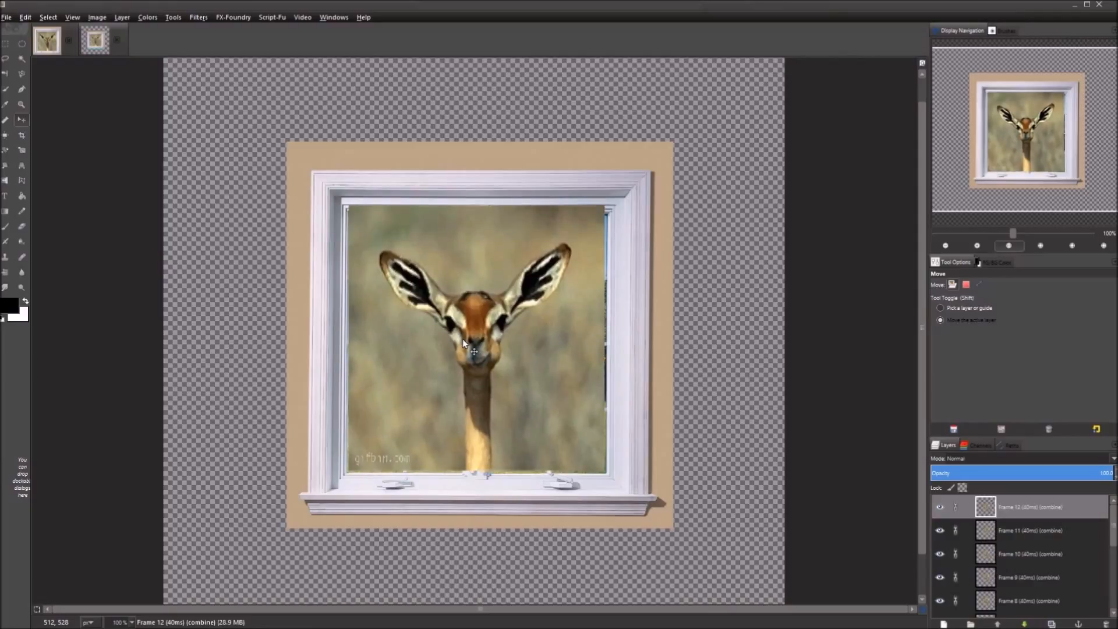
{"action": "key", "text": "Down"}
{"action": "key", "text": "Down"}
{"action": "key", "text": "Down"}
{"action": "key", "text": "Down"}
{"action": "key", "text": "Right"}
{"action": "key", "text": "Right"}
{"action": "key", "text": "Right"}
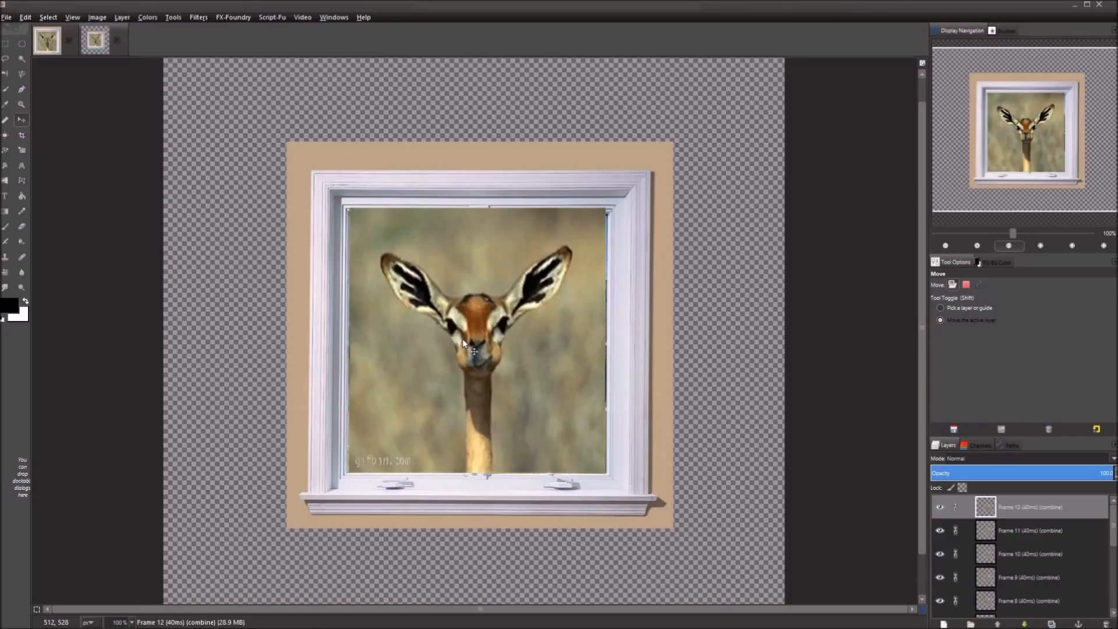
{"action": "key", "text": "Left"}
{"action": "key", "text": "Left"}
{"action": "key", "text": "Left"}
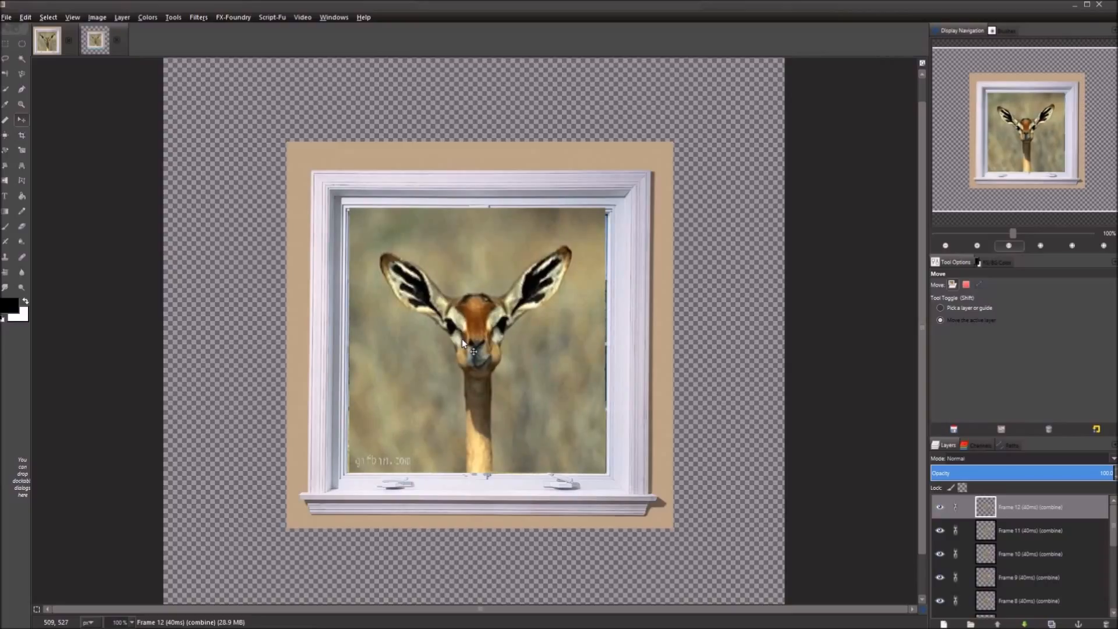
Scale the linked frames up to 447 × 462 px and recentre them over the glass opening.
{"action": "key", "text": "shift+s"}
{"action": "left_click", "coordinate": [462, 338]}
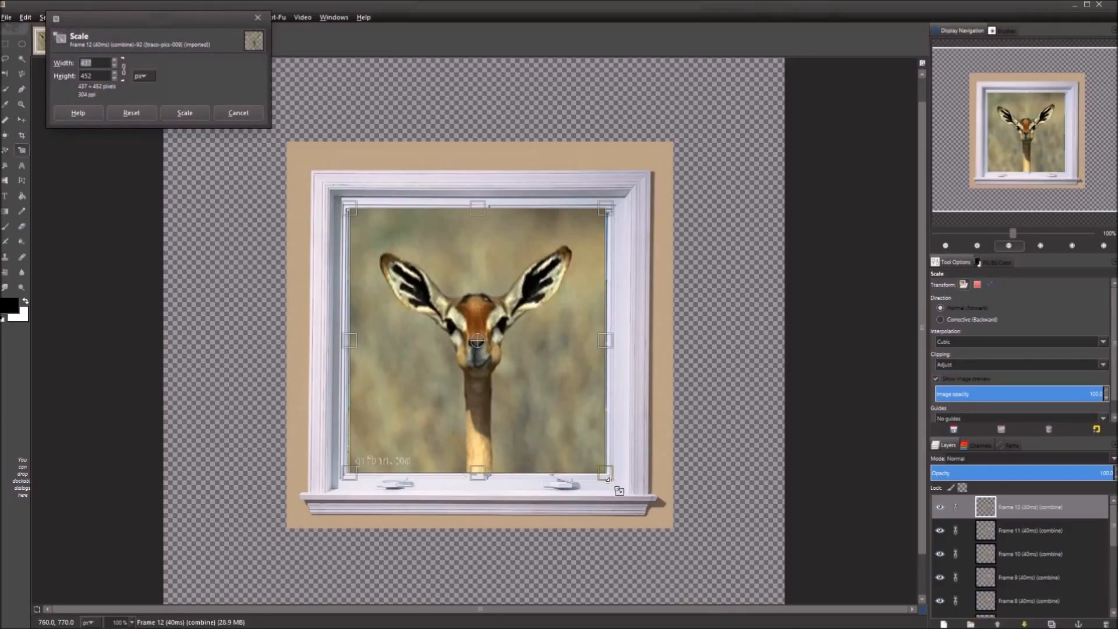
{"action": "left_click_drag", "start_coordinate": [621, 491], "coordinate": [624, 493]}
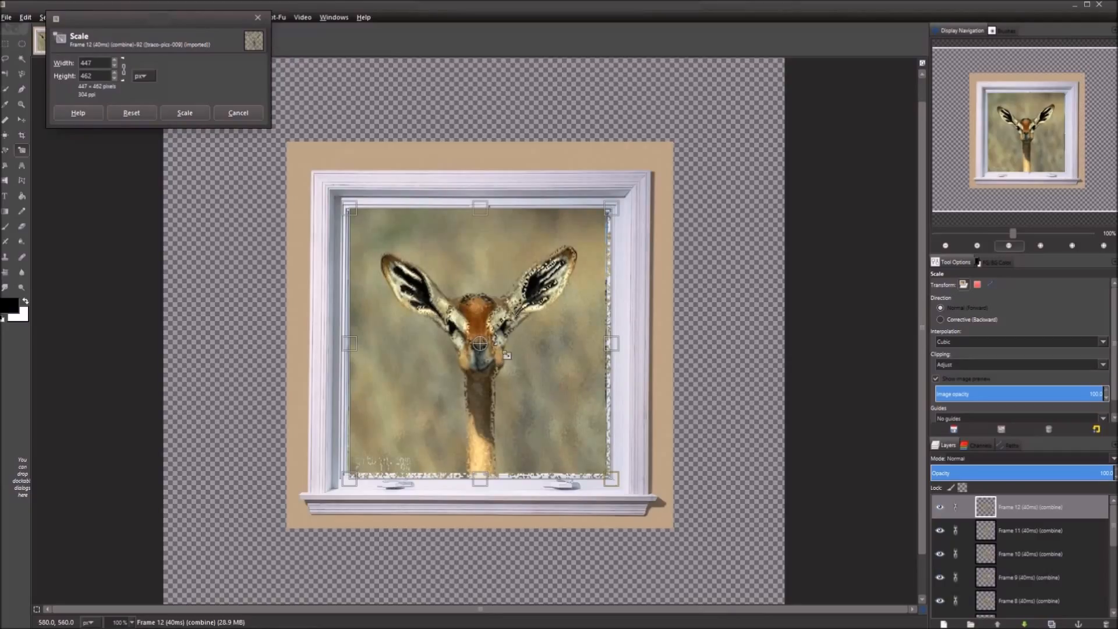
{"action": "scroll", "coordinate": [487, 350], "scroll_direction": "up", "scroll_amount": 1}
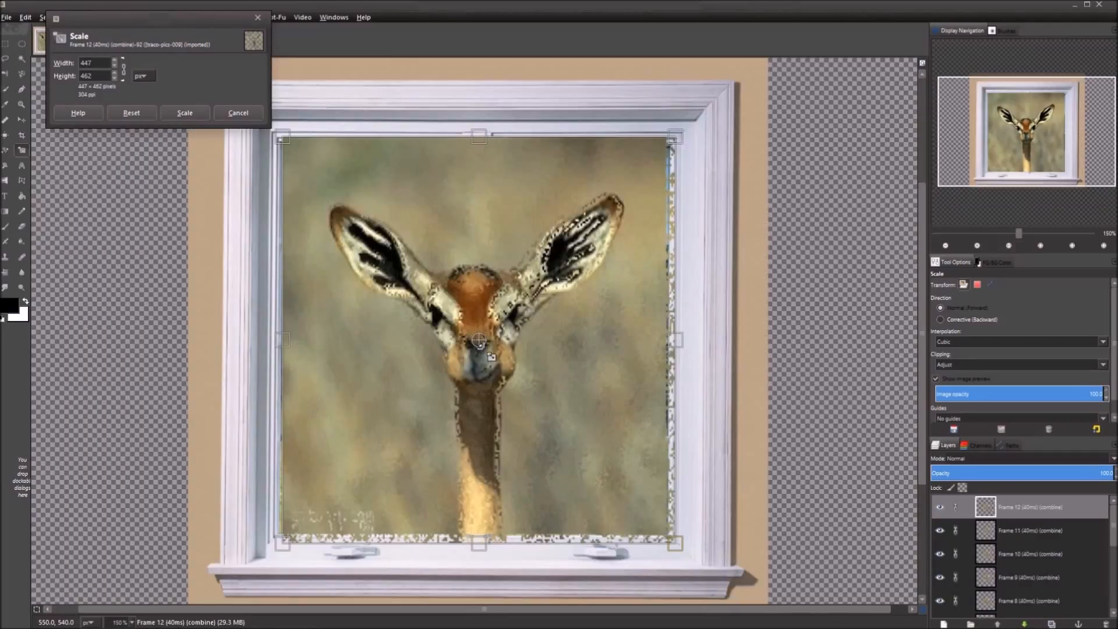
{"action": "scroll", "coordinate": [479, 340], "scroll_direction": "up", "scroll_amount": 2}
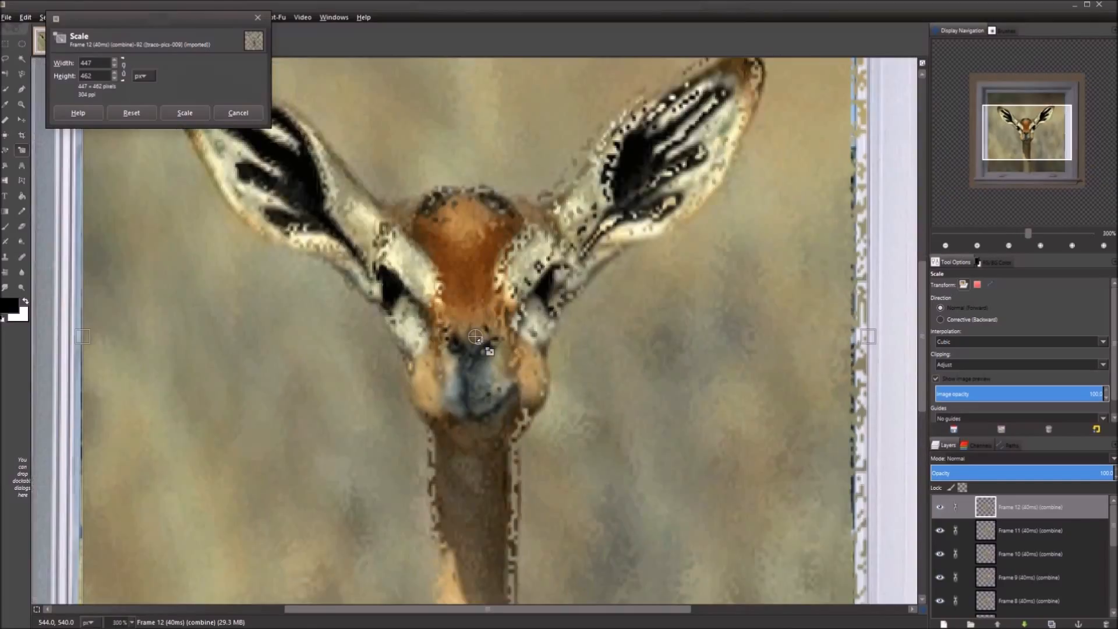
{"action": "scroll", "coordinate": [475, 337], "scroll_direction": "down", "scroll_amount": 1}
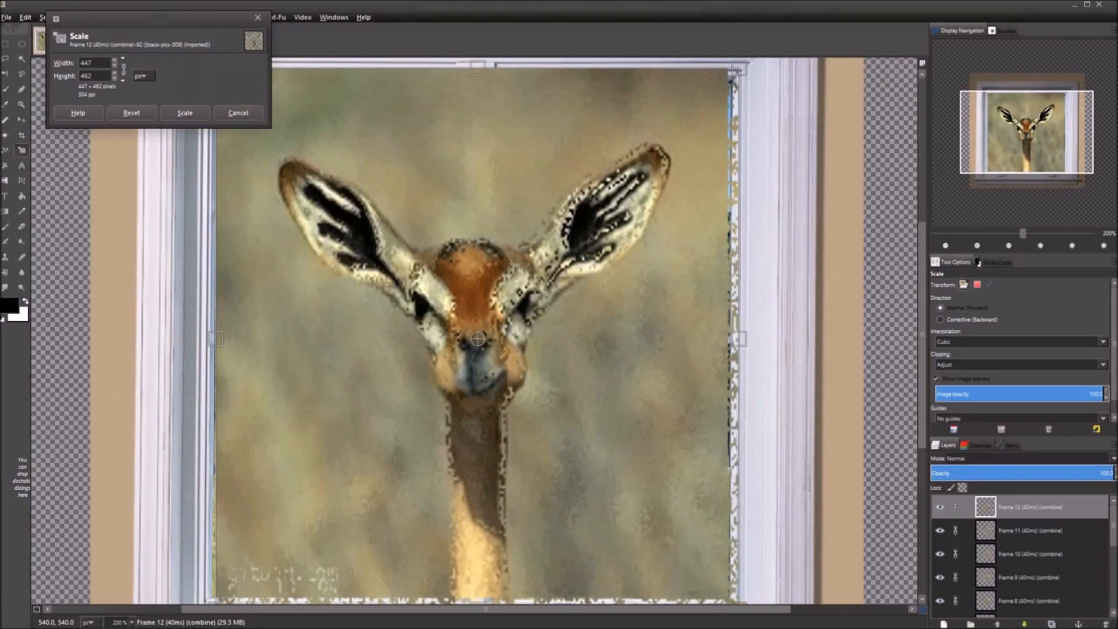
{"action": "left_click_drag", "start_coordinate": [477, 338], "coordinate": [473, 334]}
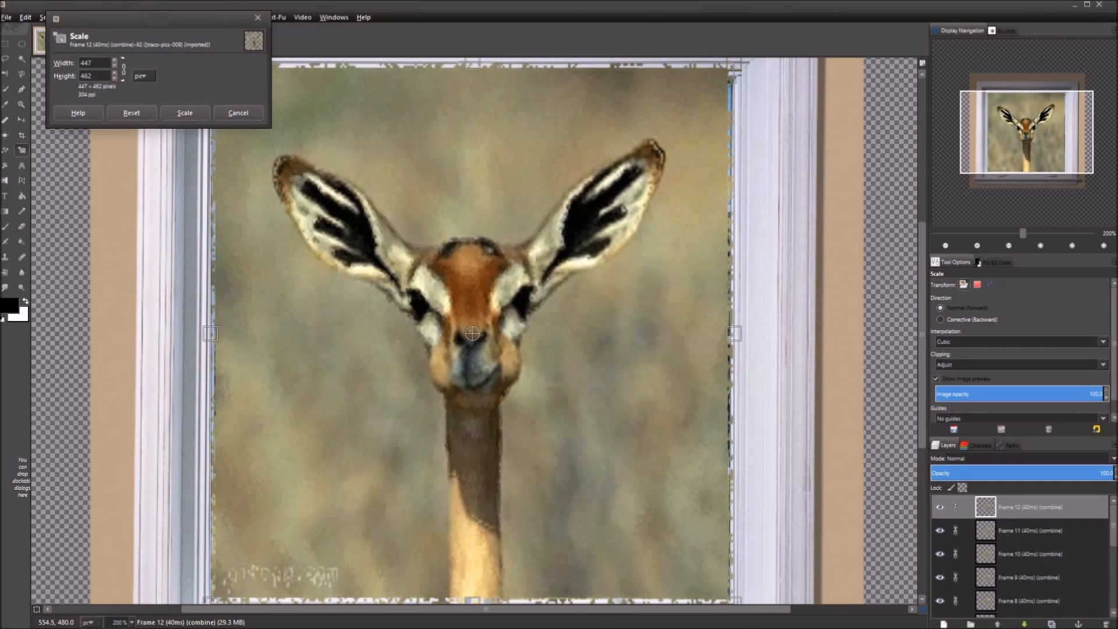
{"action": "scroll", "coordinate": [506, 278], "scroll_direction": "down", "scroll_amount": 4}
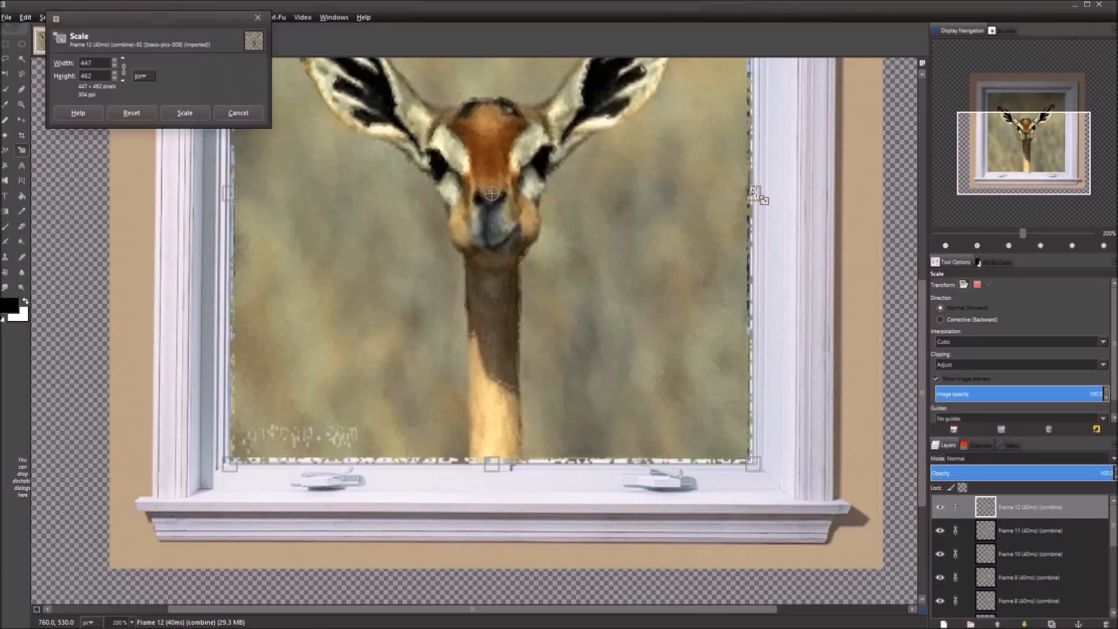
{"action": "left_click", "coordinate": [185, 113]}
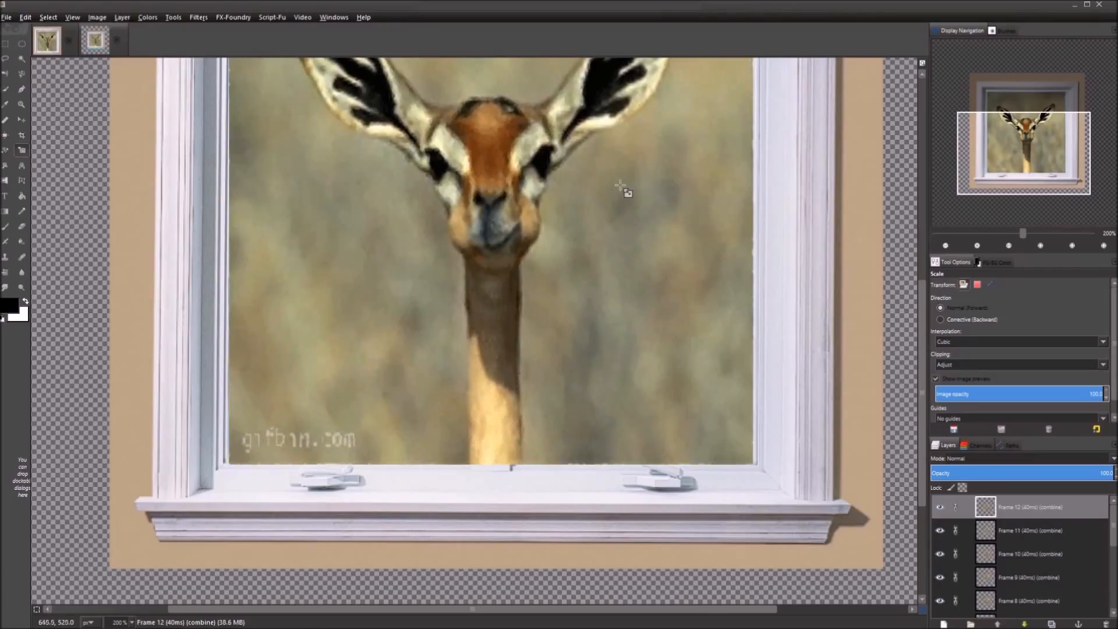
Scale the linked frames to 468 × 483 px, extending all four sides to fill the whole glass opening.
{"action": "scroll", "coordinate": [619, 183], "scroll_direction": "down", "scroll_amount": 4}
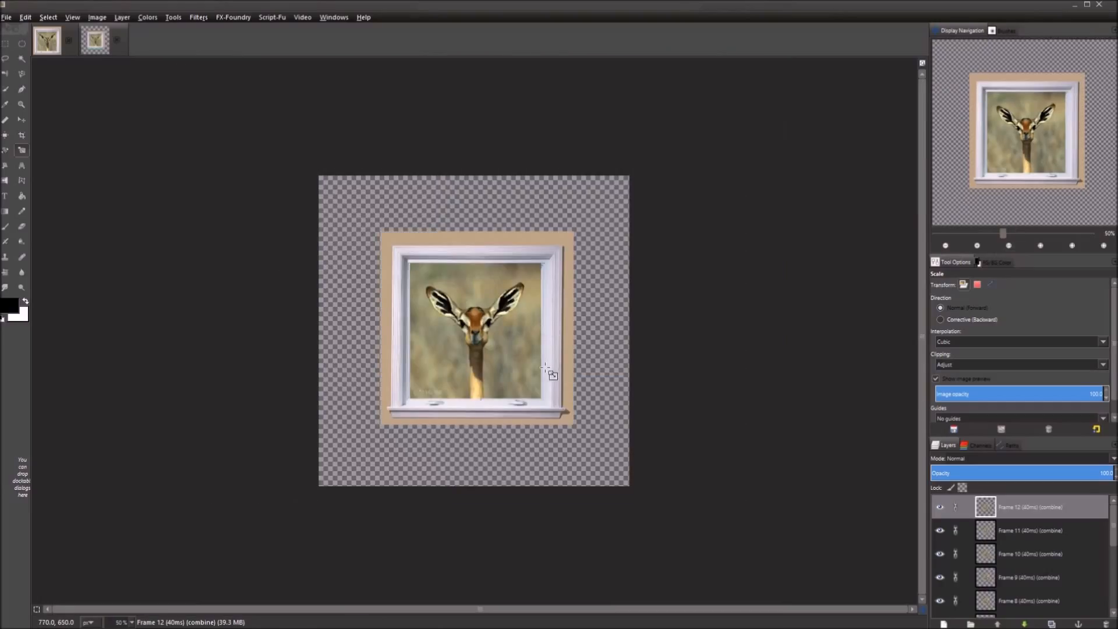
{"action": "scroll", "coordinate": [540, 367], "scroll_direction": "up", "scroll_amount": 2}
{"action": "scroll", "coordinate": [518, 271], "scroll_direction": "up", "scroll_amount": 1}
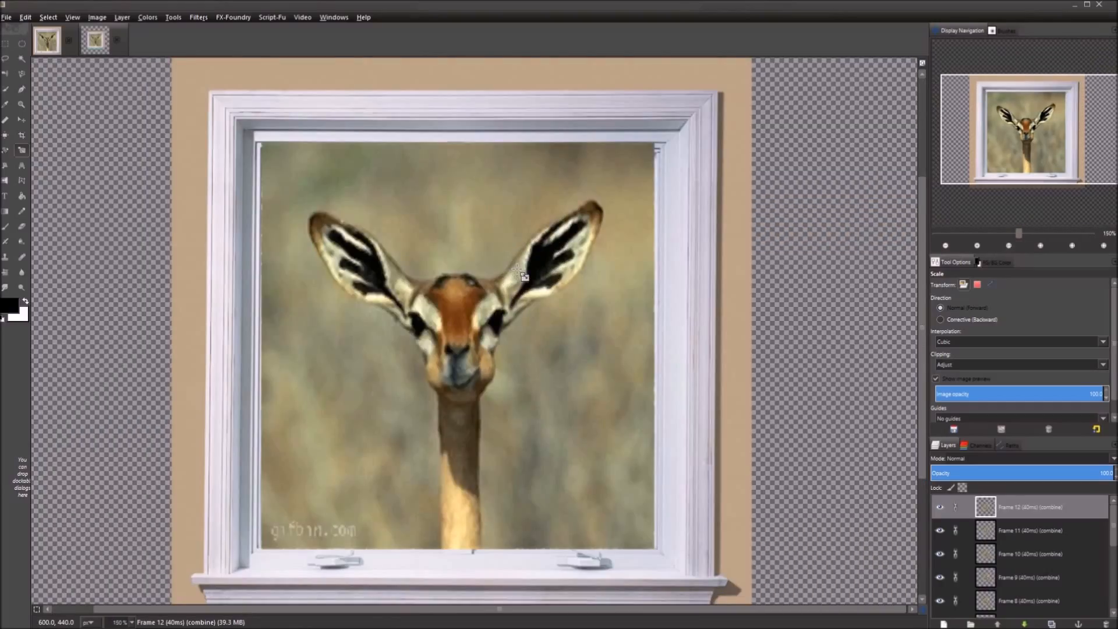
{"action": "left_click", "coordinate": [459, 388]}
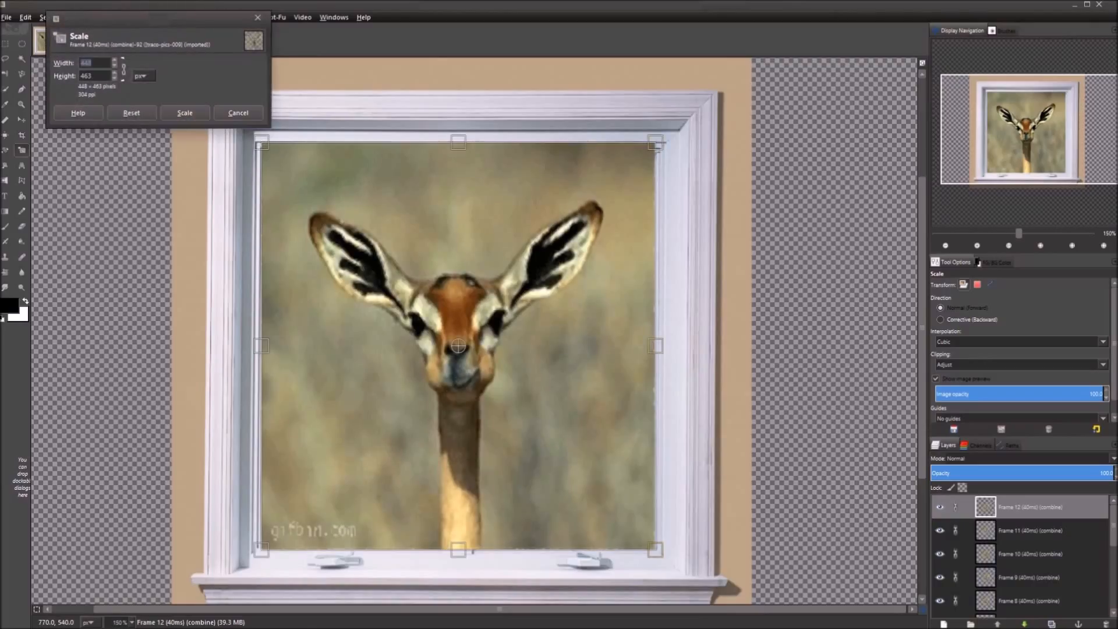
{"action": "left_click_drag", "start_coordinate": [655, 346], "coordinate": [662, 347]}
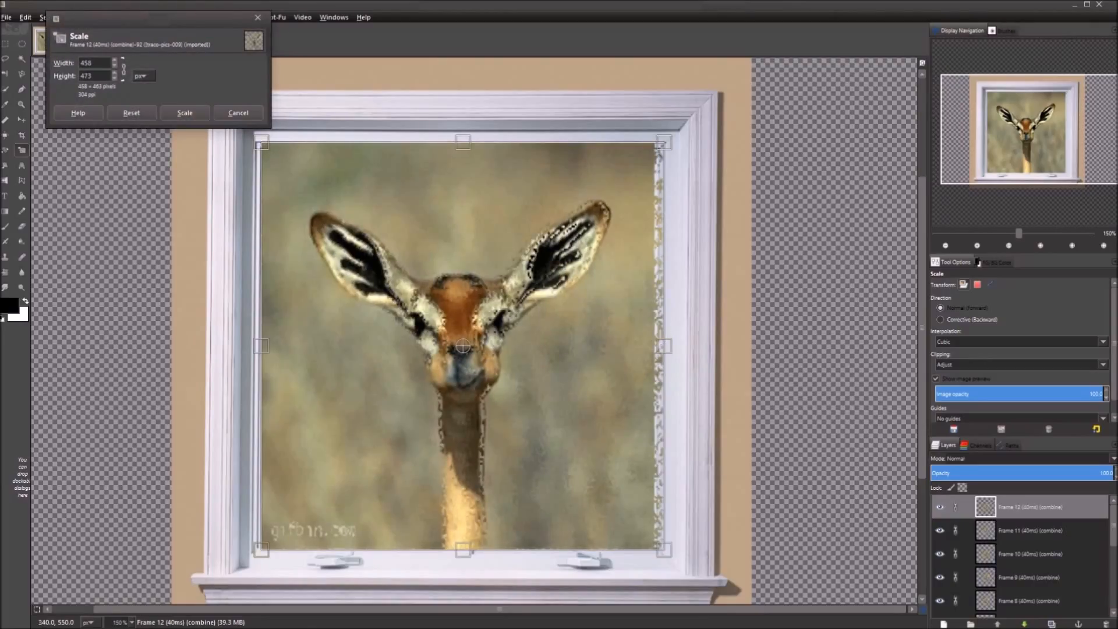
{"action": "left_click_drag", "start_coordinate": [261, 346], "coordinate": [254, 347]}
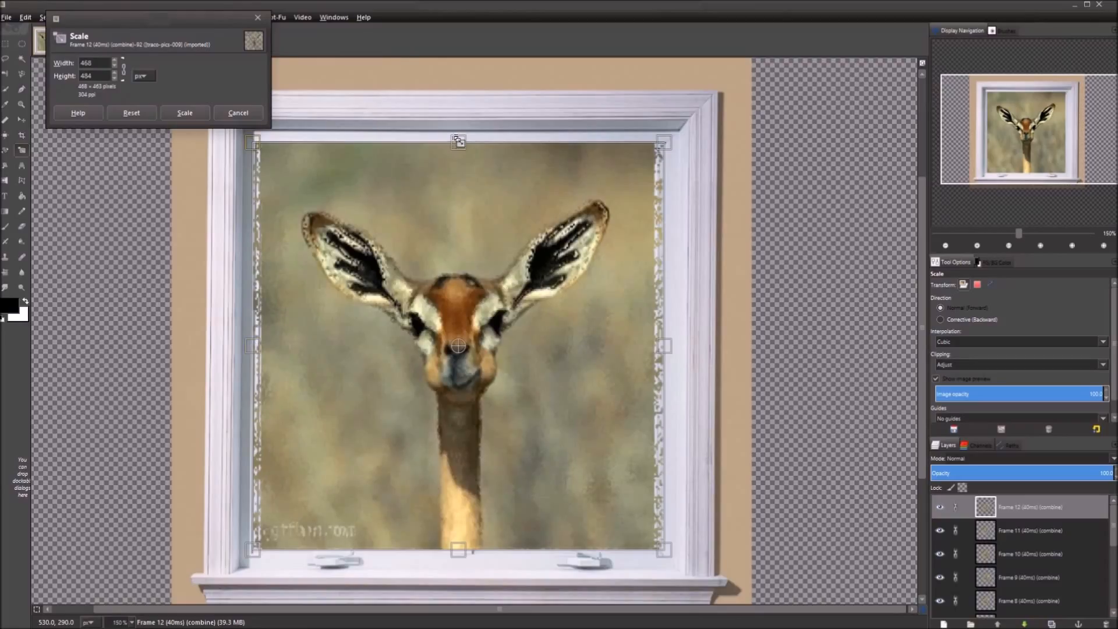
{"action": "left_click_drag", "start_coordinate": [458, 141], "coordinate": [459, 136]}
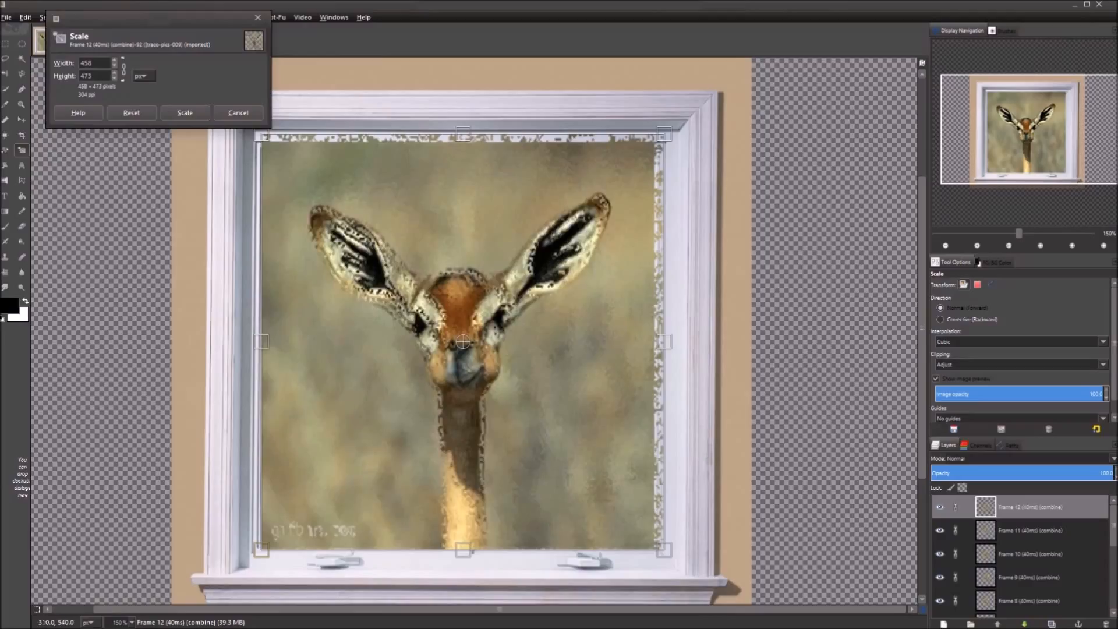
{"action": "key", "text": "ctrl+z"}
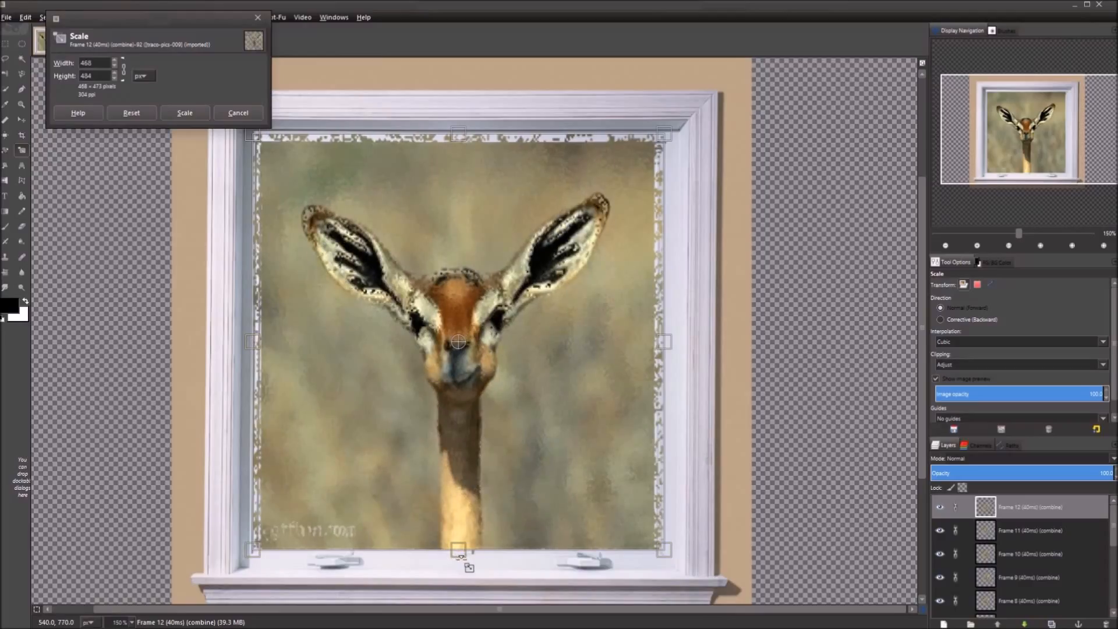
{"action": "left_click_drag", "start_coordinate": [461, 556], "coordinate": [460, 565]}
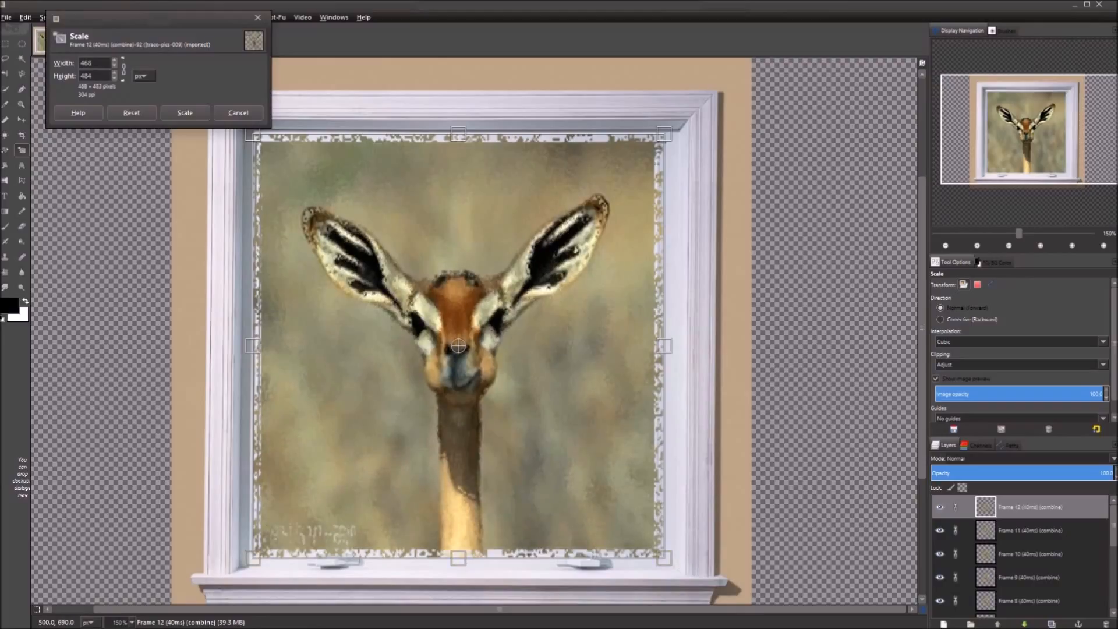
{"action": "left_click", "coordinate": [183, 113]}
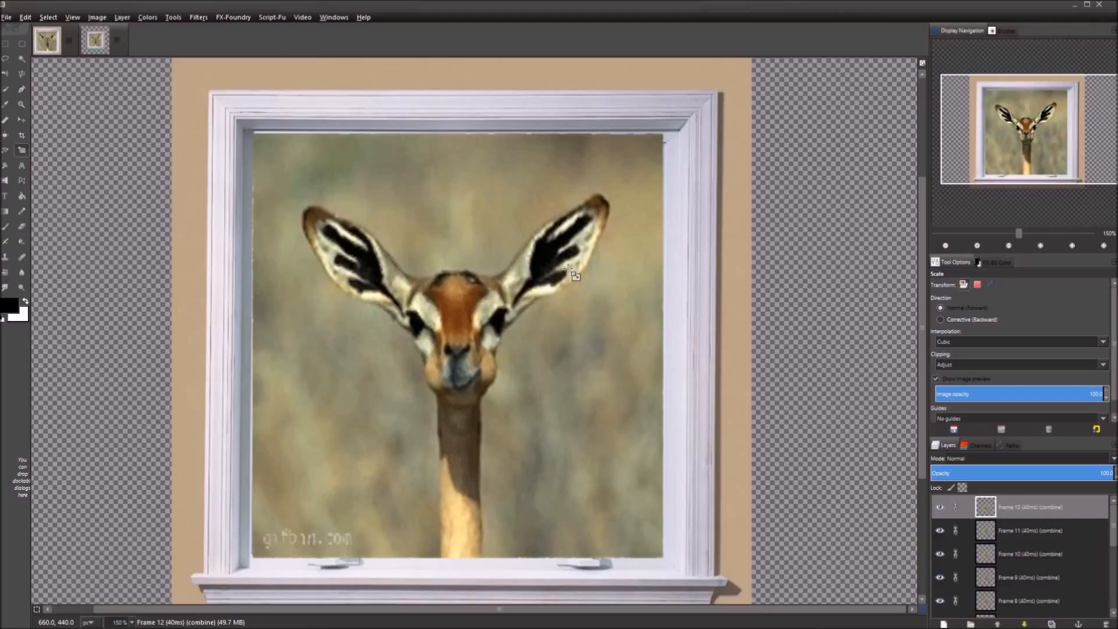
Raise the traco-pics-009.jpeg window layer from the bottom of the layer stack to the very top, above Frame 12.
{"action": "scroll", "coordinate": [578, 384], "scroll_direction": "down", "scroll_amount": 1}
{"action": "scroll", "coordinate": [578, 383], "scroll_direction": "down", "scroll_amount": 2}
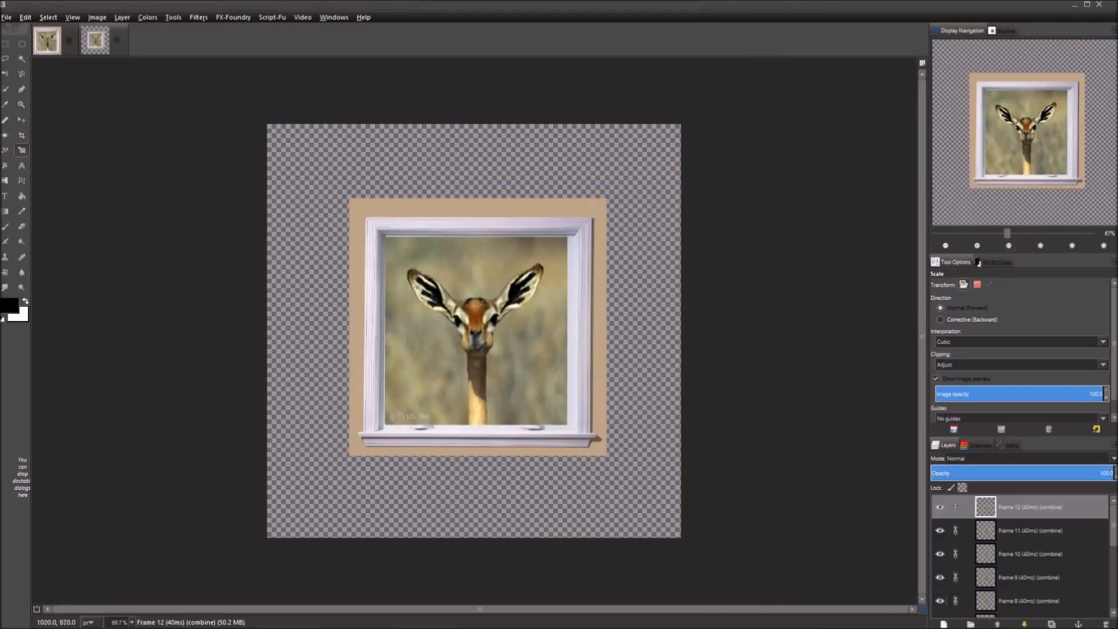
{"action": "left_click_drag", "start_coordinate": [1111, 531], "coordinate": [1111, 612]}
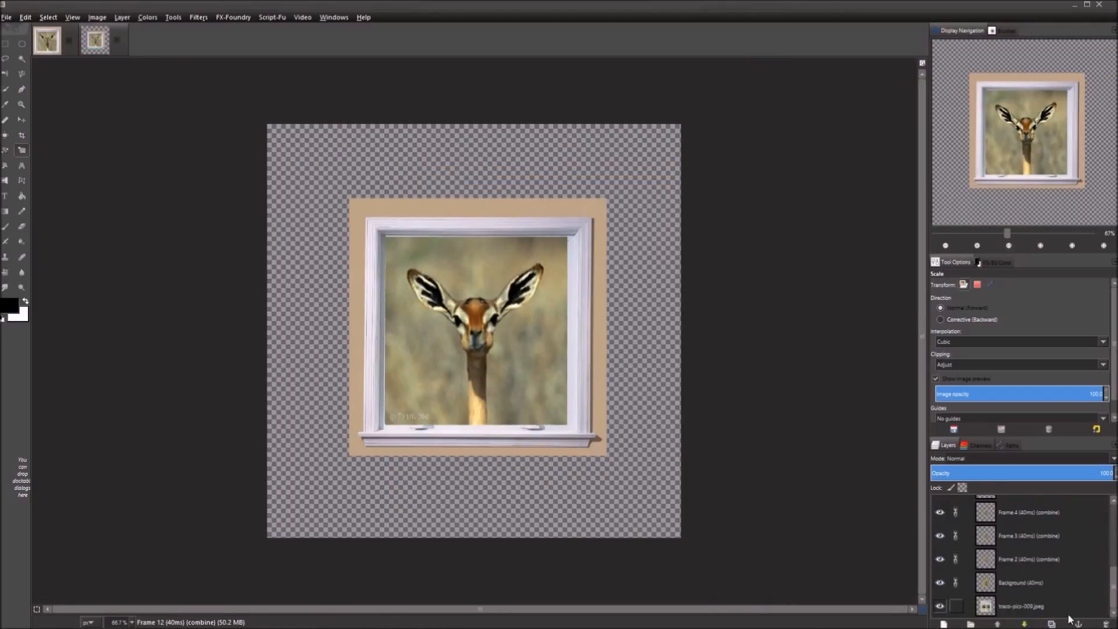
{"action": "left_click", "coordinate": [1035, 607]}
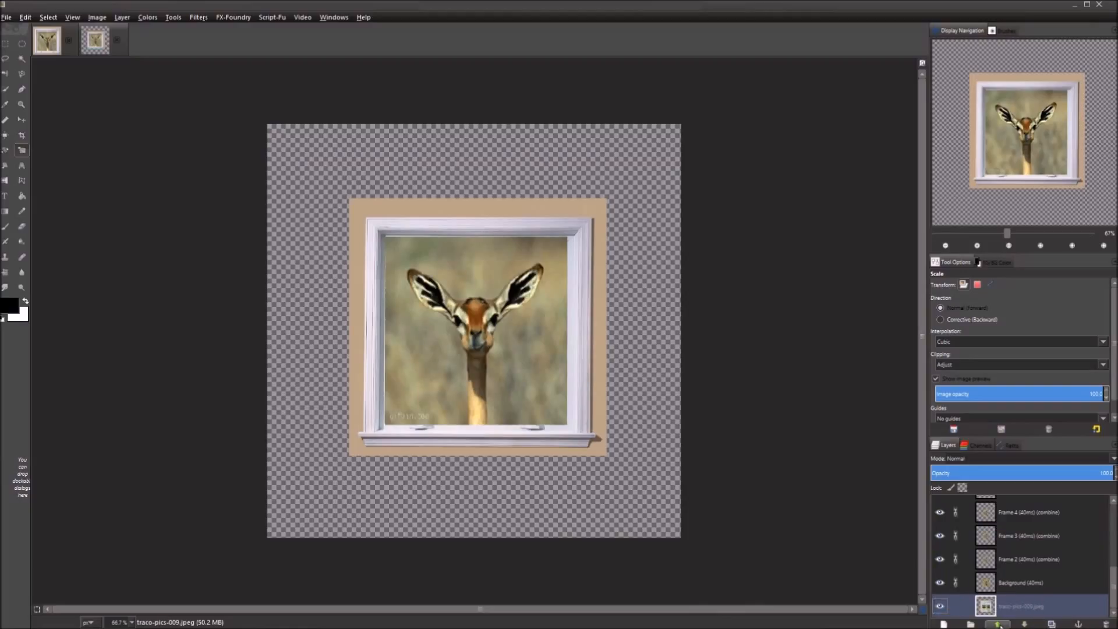
{"action": "left_click", "coordinate": [999, 624]}
{"action": "left_click", "coordinate": [998, 624]}
{"action": "left_click", "coordinate": [998, 625]}
{"action": "left_click", "coordinate": [999, 624]}
{"action": "left_click", "coordinate": [999, 625], "text": "shift"}
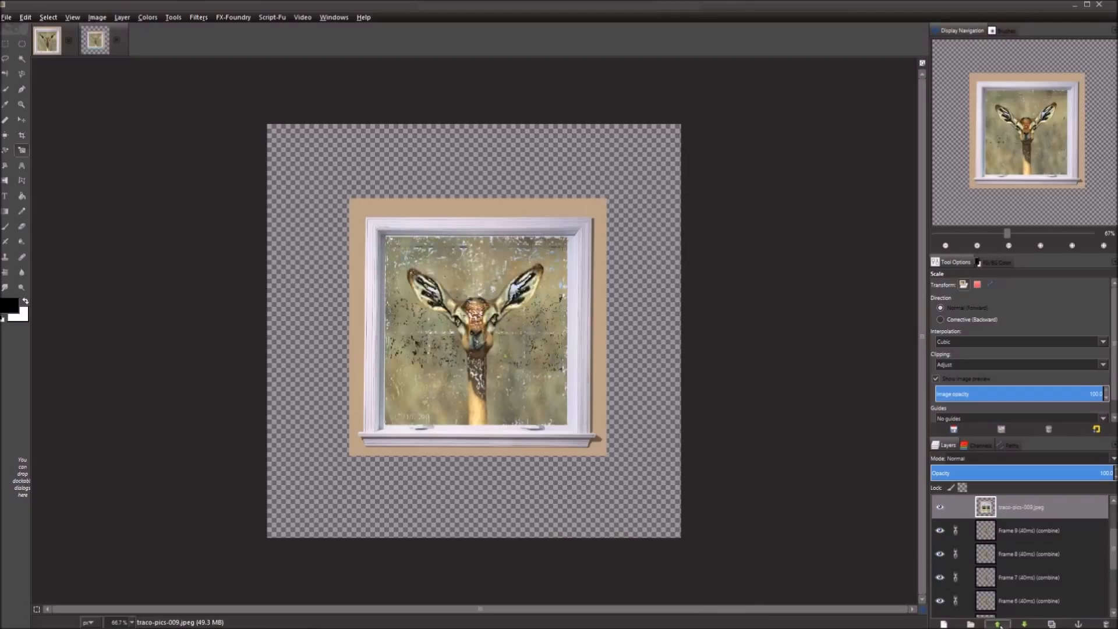
Add a white (full opacity) layer mask to the traco-pics-009.jpeg layer and make the mask the active editing target.
{"action": "left_click", "coordinate": [1031, 514]}
{"action": "right_click", "coordinate": [1030, 503]}
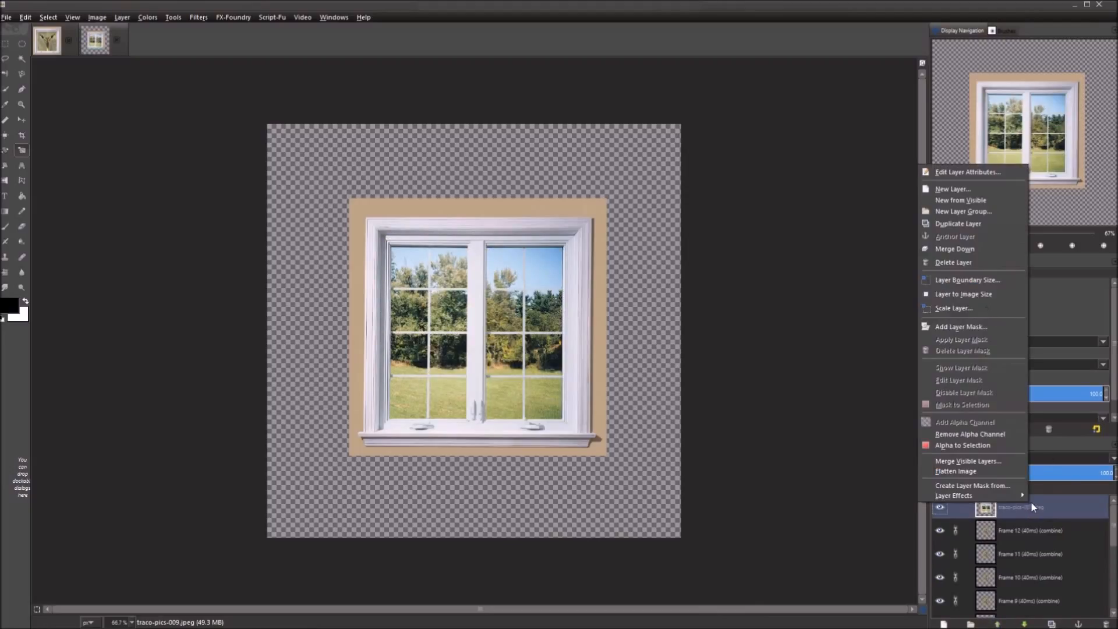
{"action": "left_click", "coordinate": [979, 328]}
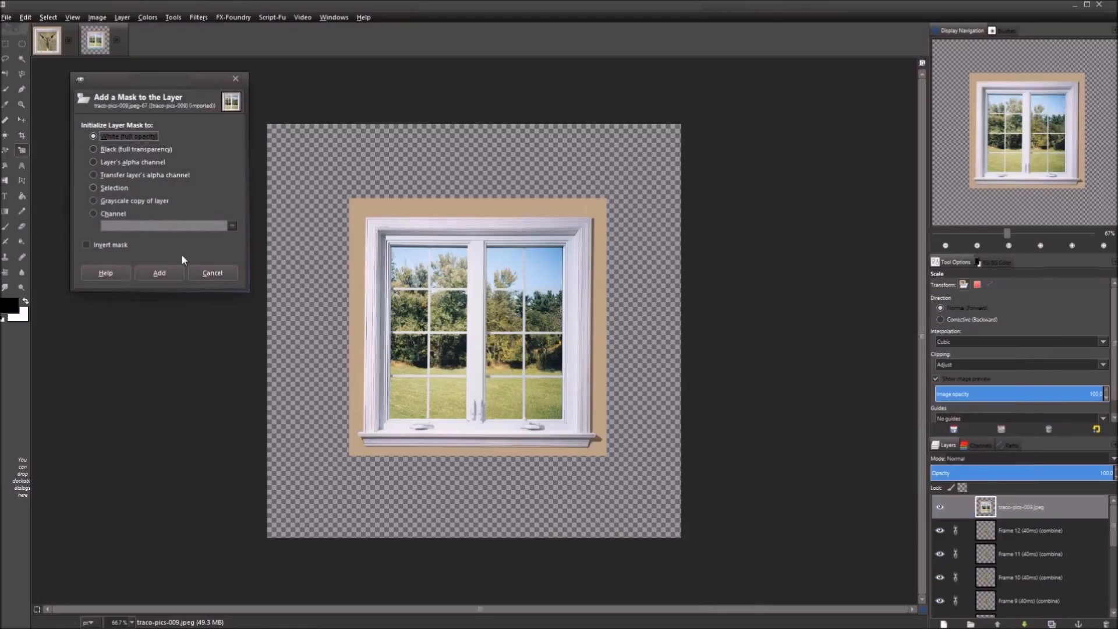
{"action": "left_click", "coordinate": [151, 271]}
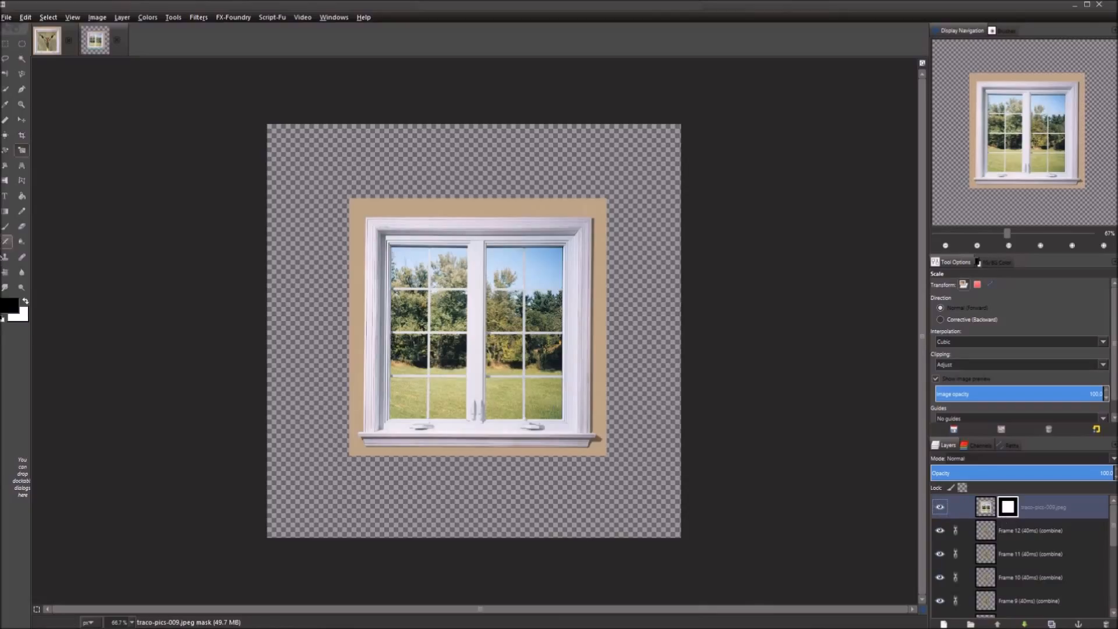
{"action": "left_click", "coordinate": [986, 509]}
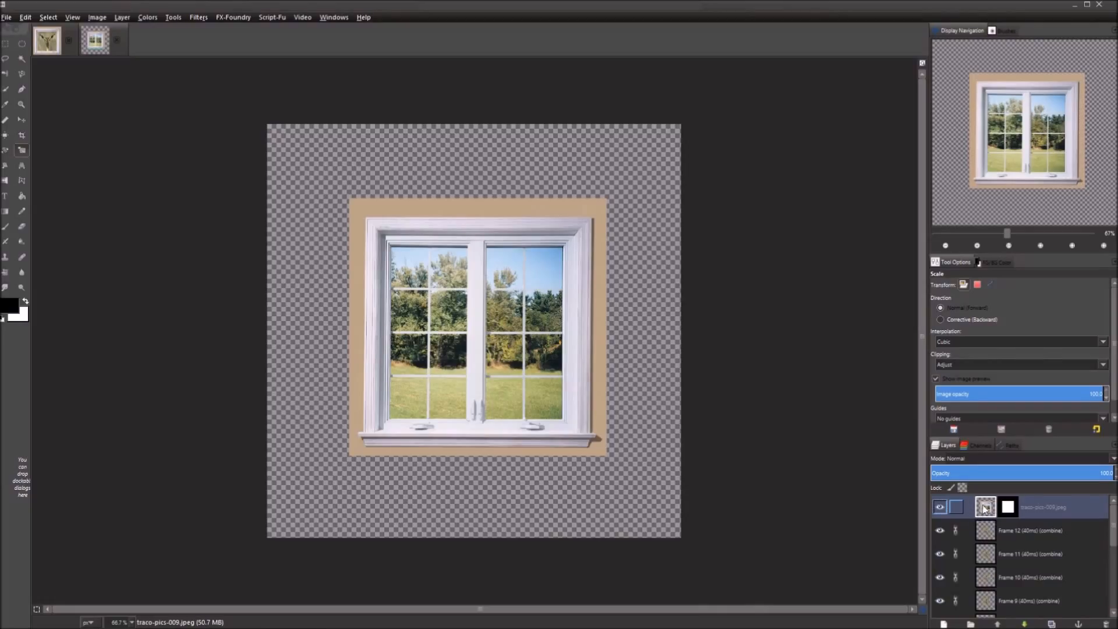
{"action": "right_click", "coordinate": [985, 509]}
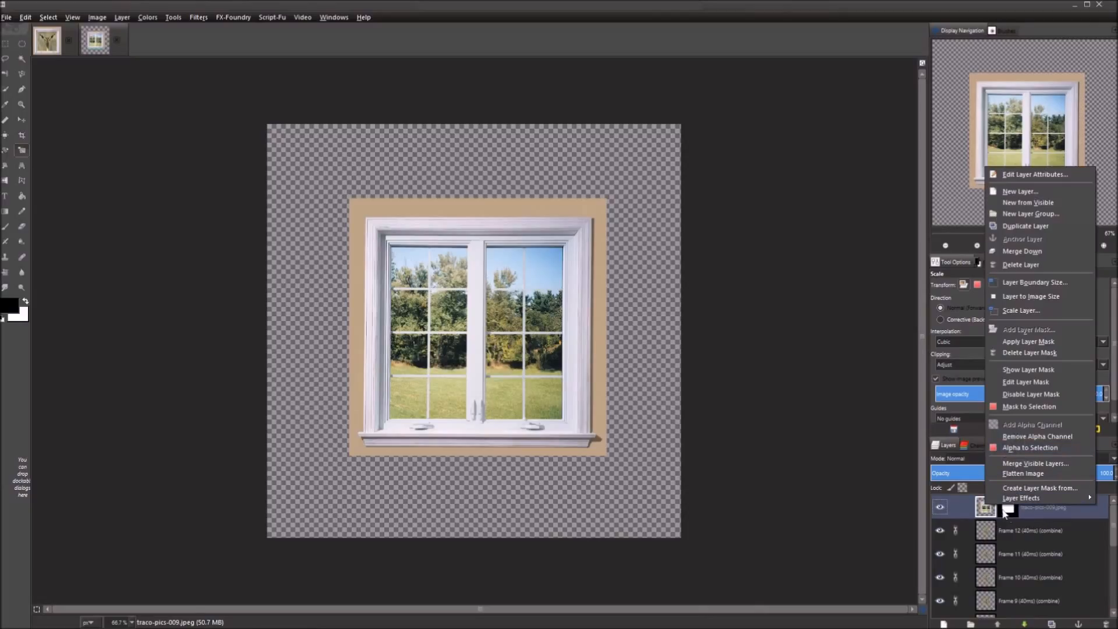
{"action": "left_click", "coordinate": [1004, 513]}
{"action": "left_click", "coordinate": [1006, 510]}
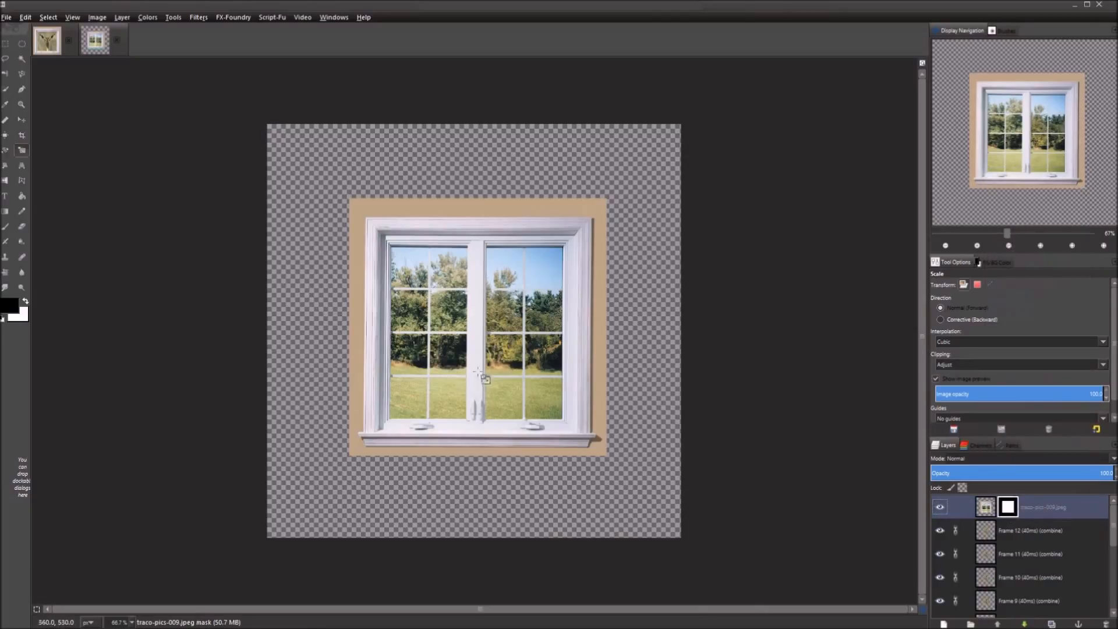
Paint black on the window layer's mask with the 59.76 px Hardness 025 Paintbrush to reveal the animal's head, ears and neck.
{"action": "key", "text": "1"}
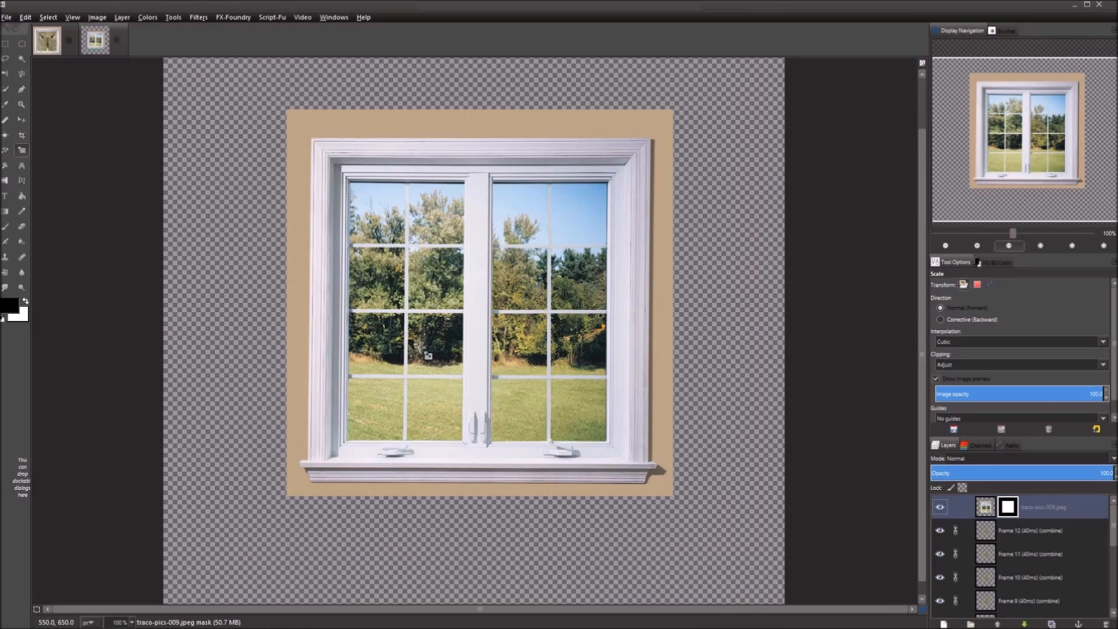
{"action": "left_click", "coordinate": [5, 226]}
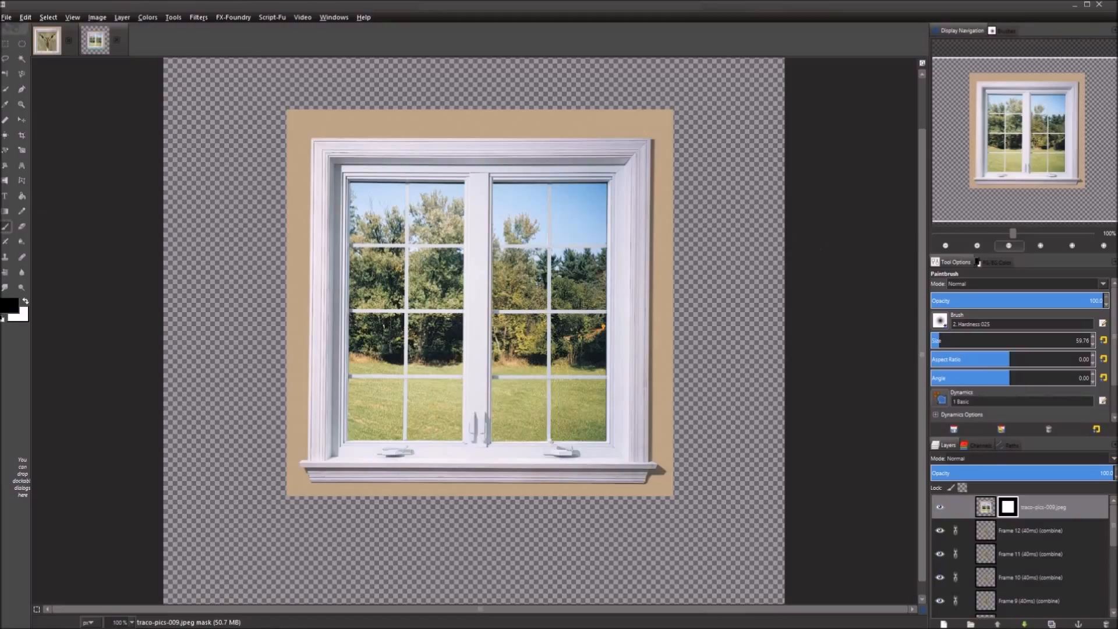
{"action": "mouse_move", "coordinate": [453, 248]}
{"action": "left_mouse_down"}
{"action": "mouse_move", "coordinate": [471, 273]}
{"action": "mouse_move", "coordinate": [511, 294]}
{"action": "mouse_move", "coordinate": [475, 290]}
{"action": "mouse_move", "coordinate": [499, 320]}
{"action": "mouse_move", "coordinate": [470, 329]}
{"action": "mouse_move", "coordinate": [470, 281]}
{"action": "mouse_move", "coordinate": [435, 275]}
{"action": "mouse_move", "coordinate": [480, 365]}
{"action": "mouse_move", "coordinate": [518, 336]}
{"action": "left_mouse_up"}
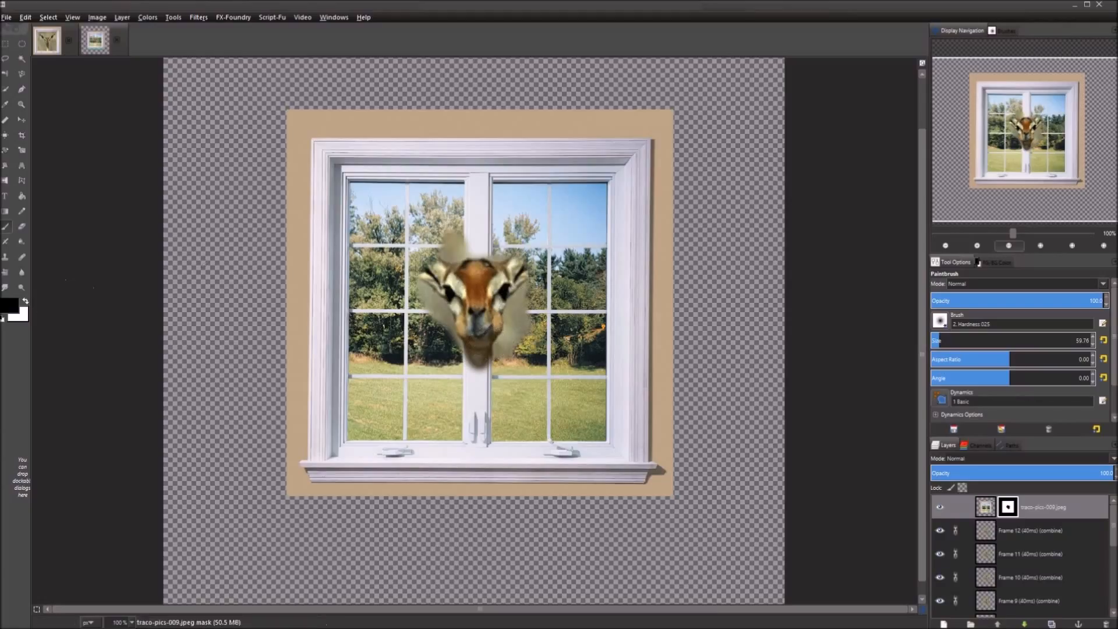
{"action": "mouse_move", "coordinate": [477, 224]}
{"action": "left_mouse_down"}
{"action": "mouse_move", "coordinate": [491, 259]}
{"action": "mouse_move", "coordinate": [459, 241]}
{"action": "mouse_move", "coordinate": [489, 260]}
{"action": "left_mouse_up"}
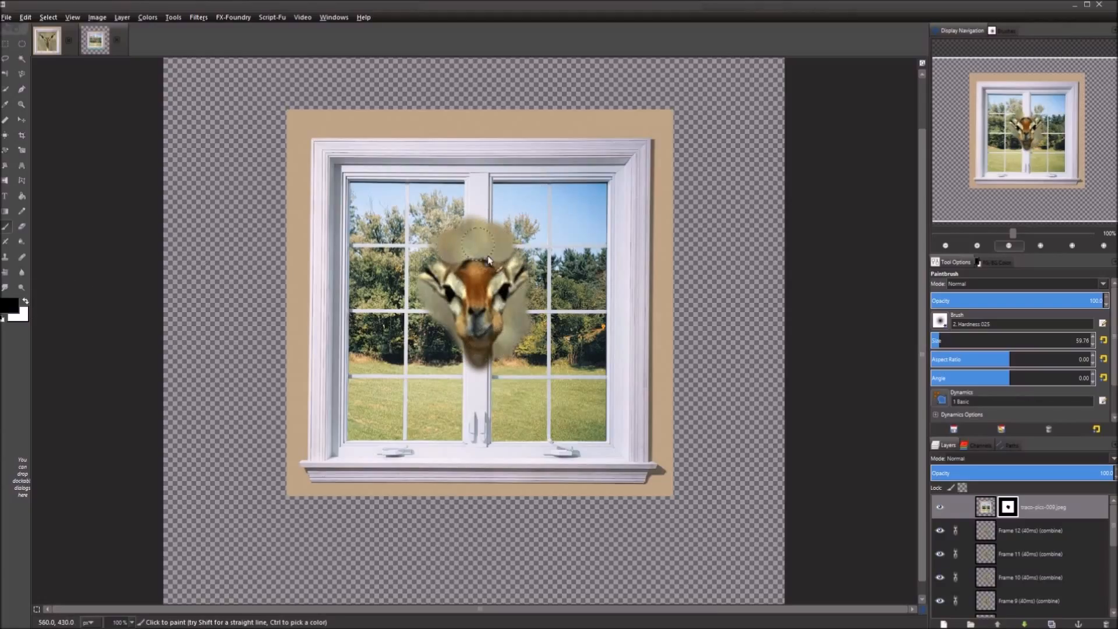
{"action": "mouse_move", "coordinate": [539, 225]}
{"action": "left_mouse_down"}
{"action": "mouse_move", "coordinate": [529, 320]}
{"action": "mouse_move", "coordinate": [543, 362]}
{"action": "mouse_move", "coordinate": [558, 283]}
{"action": "mouse_move", "coordinate": [553, 317]}
{"action": "mouse_move", "coordinate": [518, 282]}
{"action": "mouse_move", "coordinate": [556, 290]}
{"action": "mouse_move", "coordinate": [568, 259]}
{"action": "left_mouse_up"}
{"action": "left_click_drag", "start_coordinate": [572, 218], "coordinate": [568, 334]}
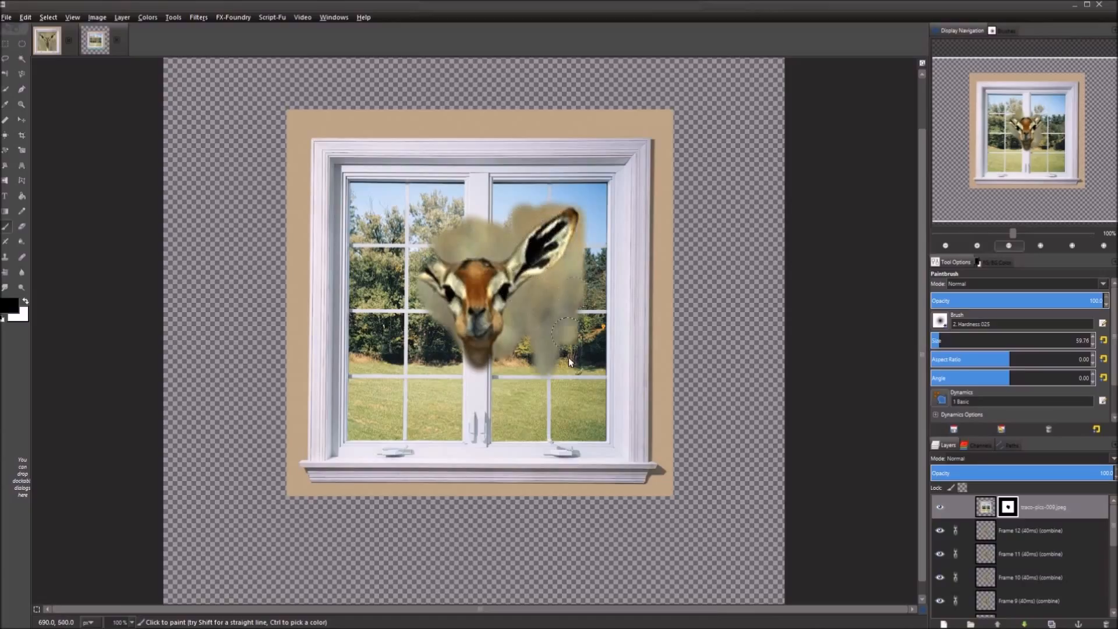
{"action": "mouse_move", "coordinate": [491, 350]}
{"action": "left_mouse_down"}
{"action": "mouse_move", "coordinate": [463, 357]}
{"action": "mouse_move", "coordinate": [479, 385]}
{"action": "mouse_move", "coordinate": [423, 272]}
{"action": "mouse_move", "coordinate": [436, 360]}
{"action": "mouse_move", "coordinate": [404, 239]}
{"action": "mouse_move", "coordinate": [409, 290]}
{"action": "mouse_move", "coordinate": [382, 235]}
{"action": "mouse_move", "coordinate": [391, 369]}
{"action": "mouse_move", "coordinate": [430, 336]}
{"action": "mouse_move", "coordinate": [402, 332]}
{"action": "mouse_move", "coordinate": [414, 356]}
{"action": "mouse_move", "coordinate": [435, 350]}
{"action": "mouse_move", "coordinate": [438, 370]}
{"action": "mouse_move", "coordinate": [458, 380]}
{"action": "mouse_move", "coordinate": [444, 404]}
{"action": "mouse_move", "coordinate": [488, 413]}
{"action": "left_mouse_up"}
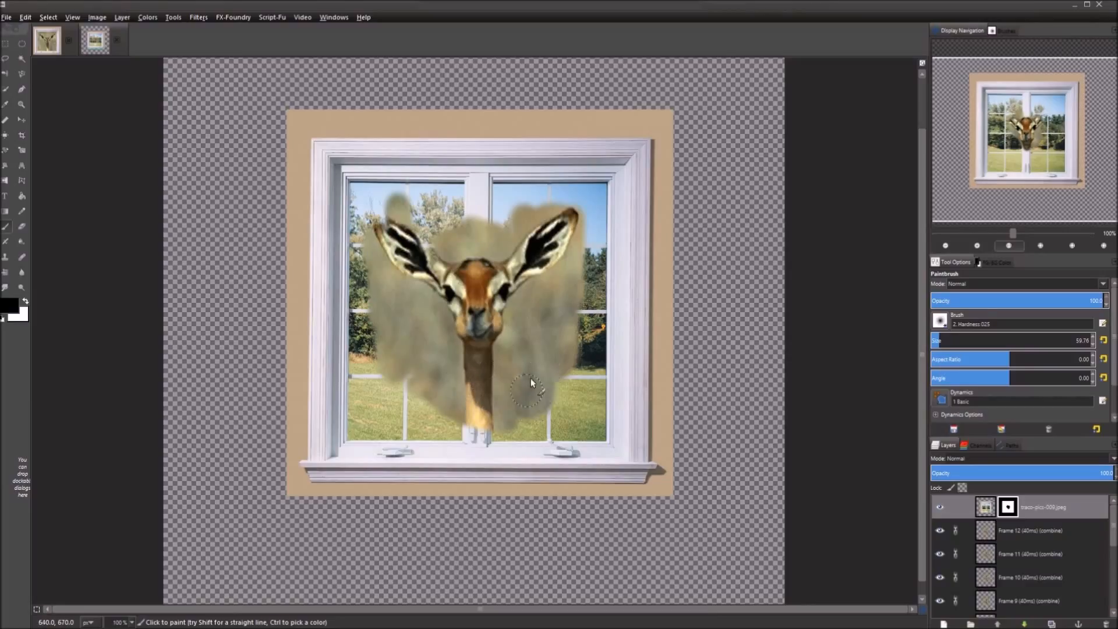
{"action": "mouse_move", "coordinate": [492, 213]}
{"action": "left_mouse_down"}
{"action": "mouse_move", "coordinate": [477, 228]}
{"action": "mouse_move", "coordinate": [414, 222]}
{"action": "left_mouse_up"}
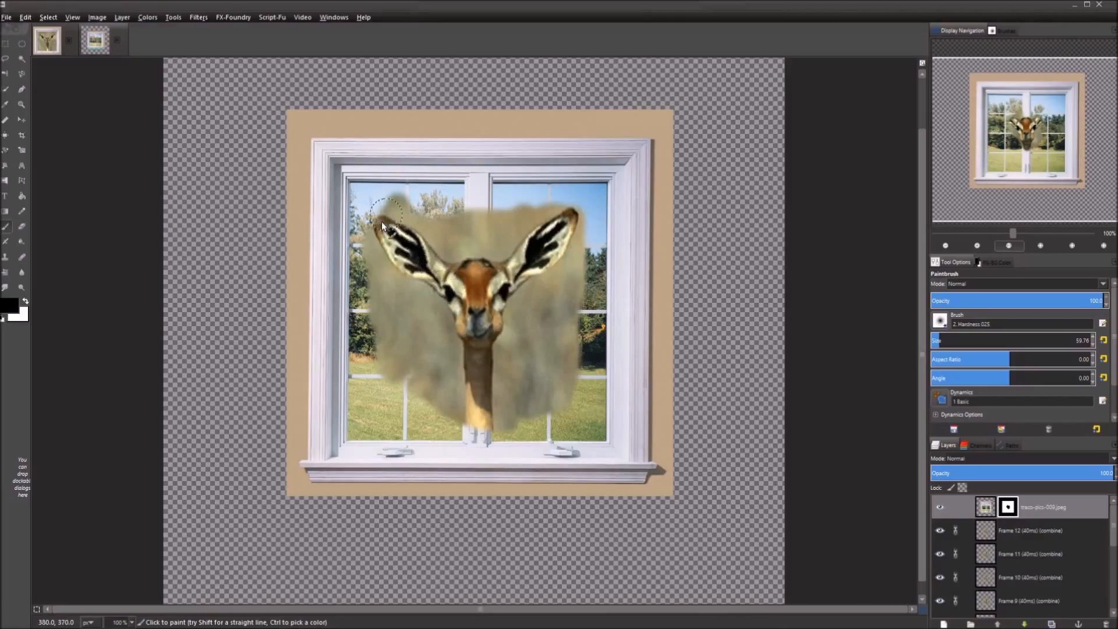
{"action": "mouse_move", "coordinate": [392, 209]}
{"action": "left_mouse_down"}
{"action": "mouse_move", "coordinate": [560, 223]}
{"action": "mouse_move", "coordinate": [579, 237]}
{"action": "left_mouse_up"}
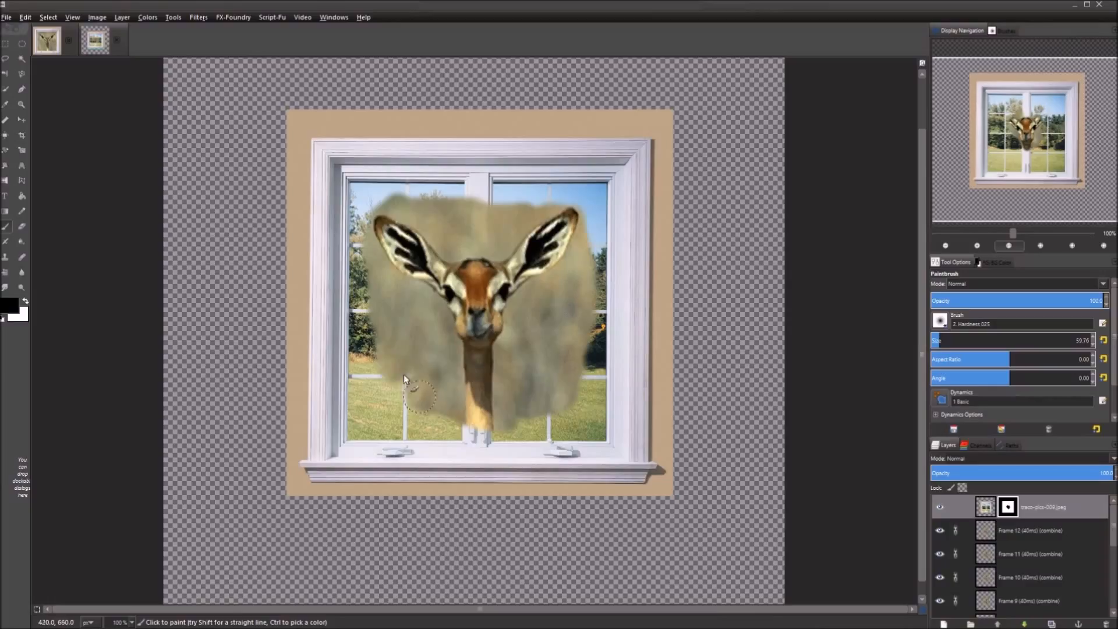
{"action": "mouse_move", "coordinate": [403, 399]}
{"action": "left_mouse_down"}
{"action": "mouse_move", "coordinate": [467, 431]}
{"action": "mouse_move", "coordinate": [414, 414]}
{"action": "mouse_move", "coordinate": [462, 423]}
{"action": "left_mouse_up"}
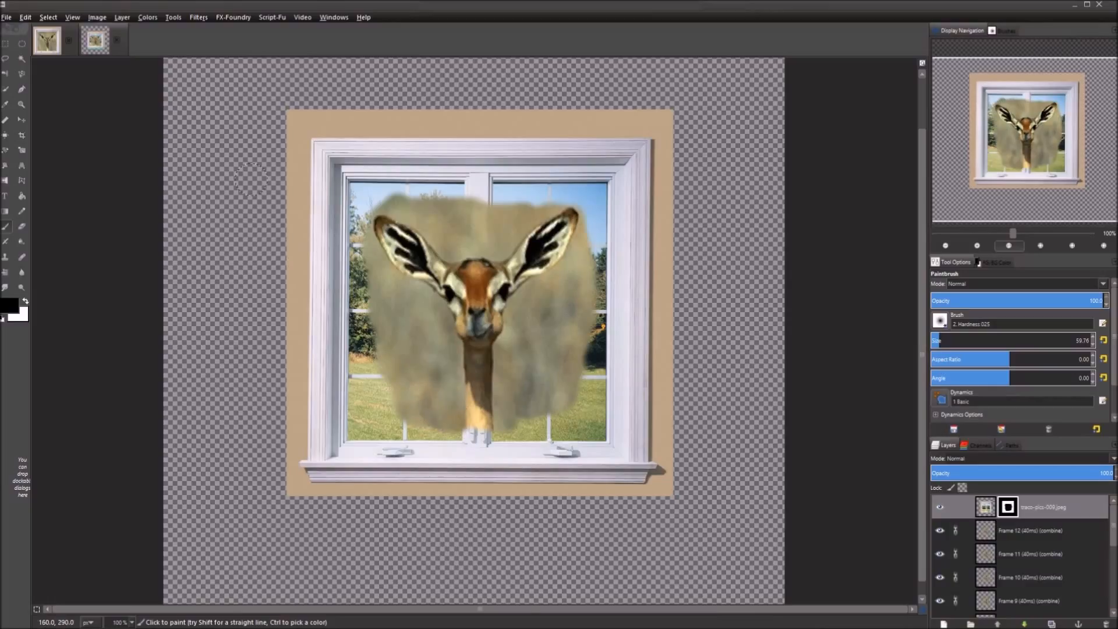
Draw a feathered rectangular selection around the glass opening from x 310, and lower its top edge to y 308.
{"action": "left_click", "coordinate": [6, 44]}
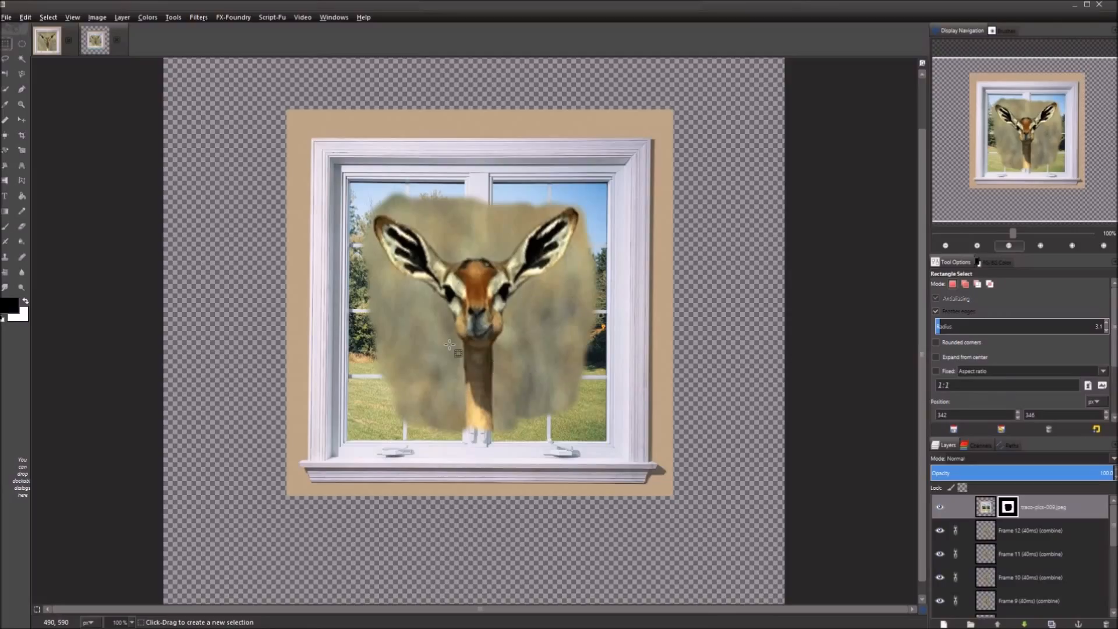
{"action": "scroll", "coordinate": [450, 345], "scroll_direction": "up", "scroll_amount": 1}
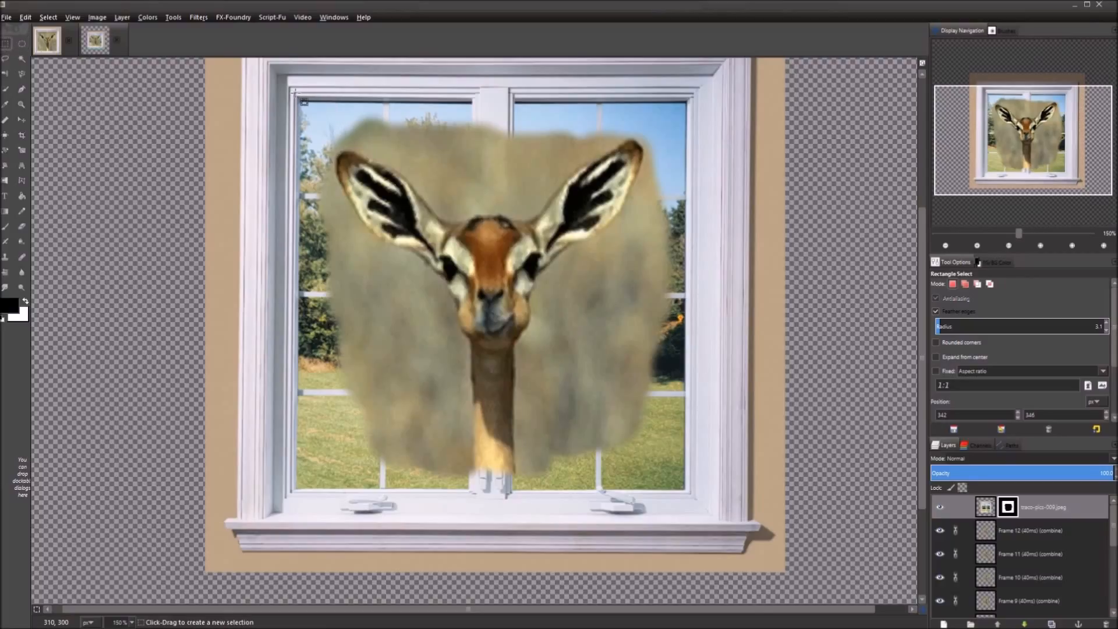
{"action": "left_click_drag", "start_coordinate": [294, 91], "coordinate": [688, 491]}
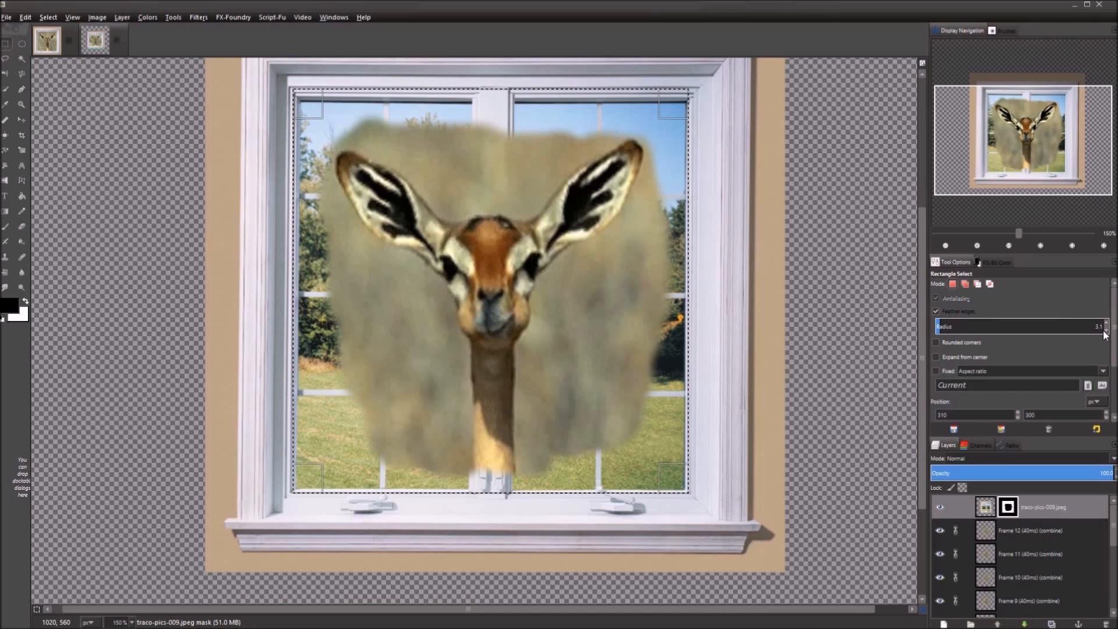
{"action": "scroll", "coordinate": [478, 99], "scroll_direction": "up", "scroll_amount": 3}
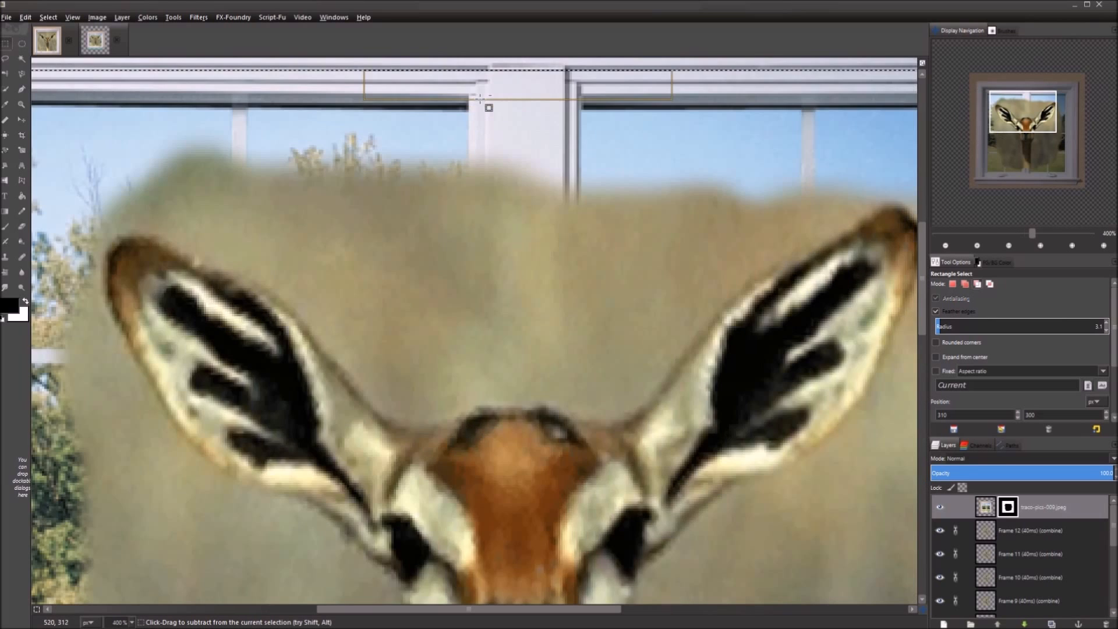
{"action": "scroll", "coordinate": [481, 99], "scroll_direction": "up", "scroll_amount": 1}
{"action": "scroll", "coordinate": [547, 122], "scroll_direction": "up", "scroll_amount": 3}
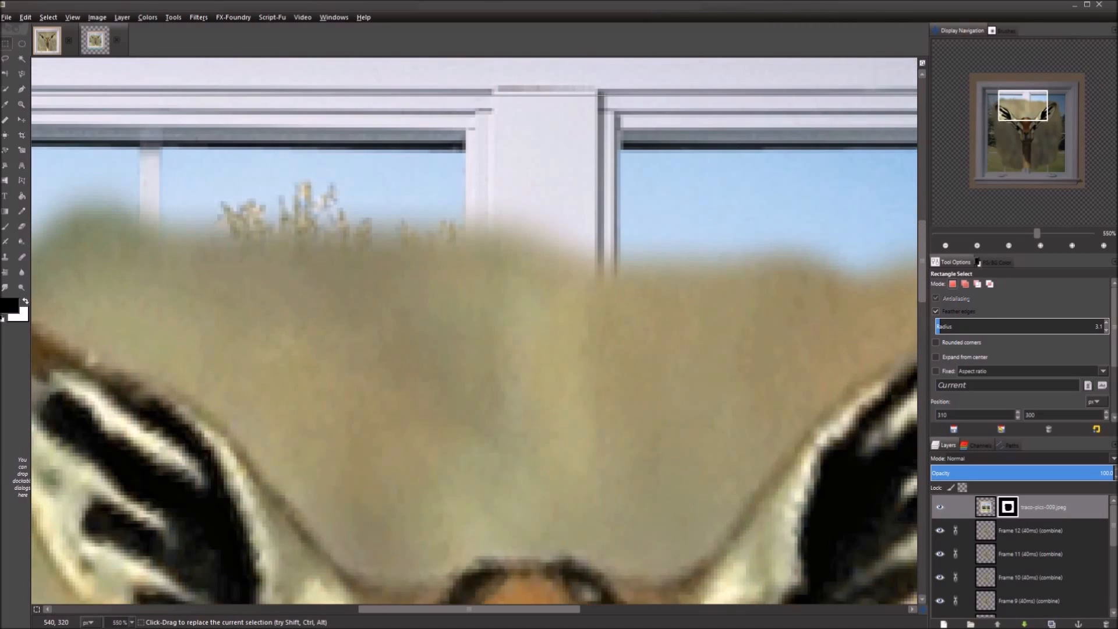
{"action": "left_click_drag", "start_coordinate": [565, 182], "coordinate": [565, 193]}
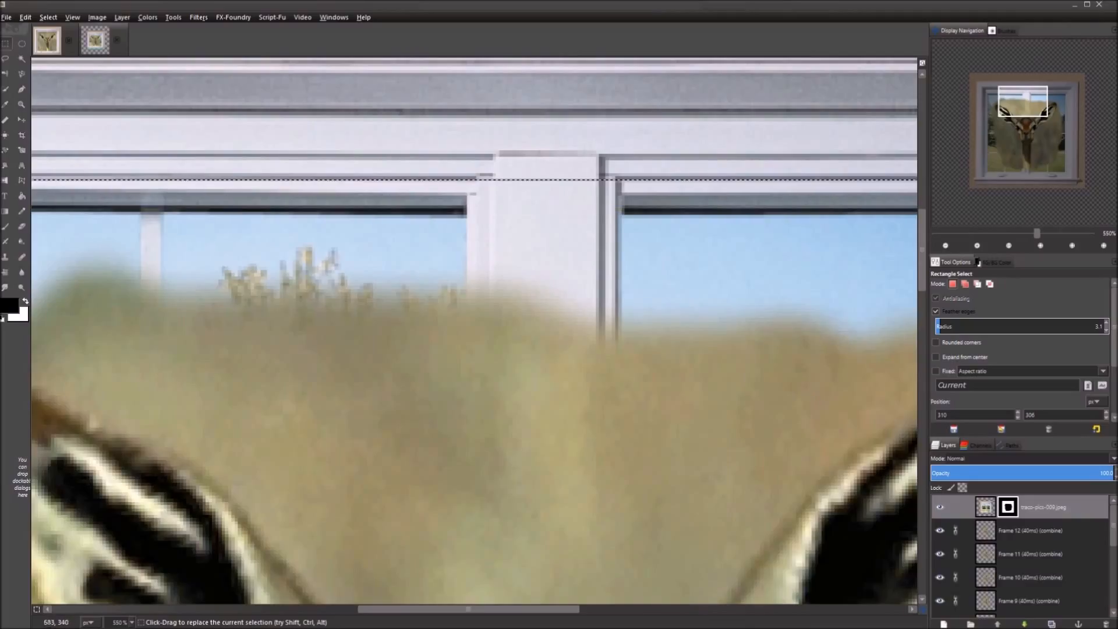
Examine the selection's left, right and bottom edges up close against the inner window frame.
{"action": "scroll", "coordinate": [656, 353], "scroll_direction": "down", "scroll_amount": 2}
{"action": "left_click_drag", "start_coordinate": [383, 434], "coordinate": [479, 189]}
{"action": "left_click_drag", "start_coordinate": [321, 382], "coordinate": [336, 242]}
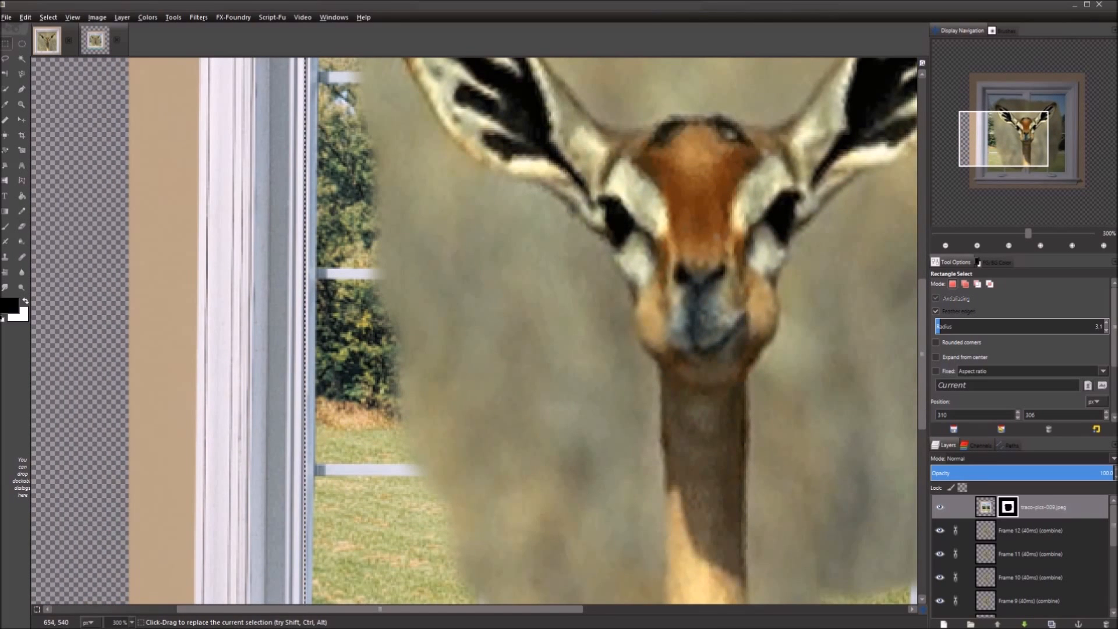
{"action": "left_click_drag", "start_coordinate": [846, 255], "coordinate": [306, 279]}
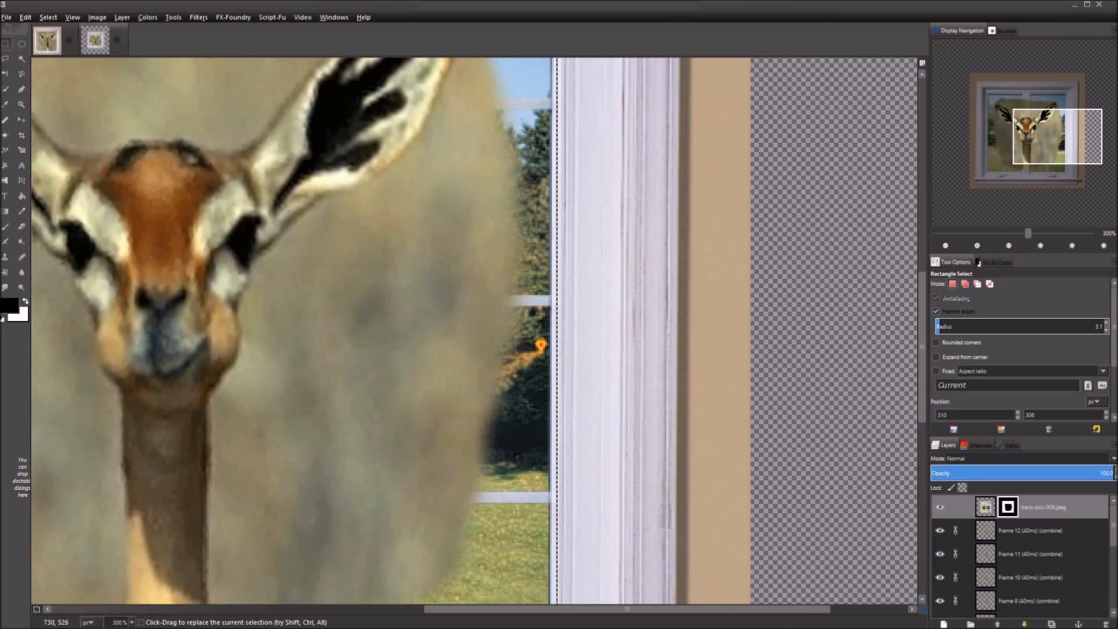
{"action": "left_click_drag", "start_coordinate": [307, 278], "coordinate": [680, 249]}
{"action": "left_click_drag", "start_coordinate": [574, 466], "coordinate": [509, 247]}
{"action": "left_click_drag", "start_coordinate": [605, 396], "coordinate": [566, 289]}
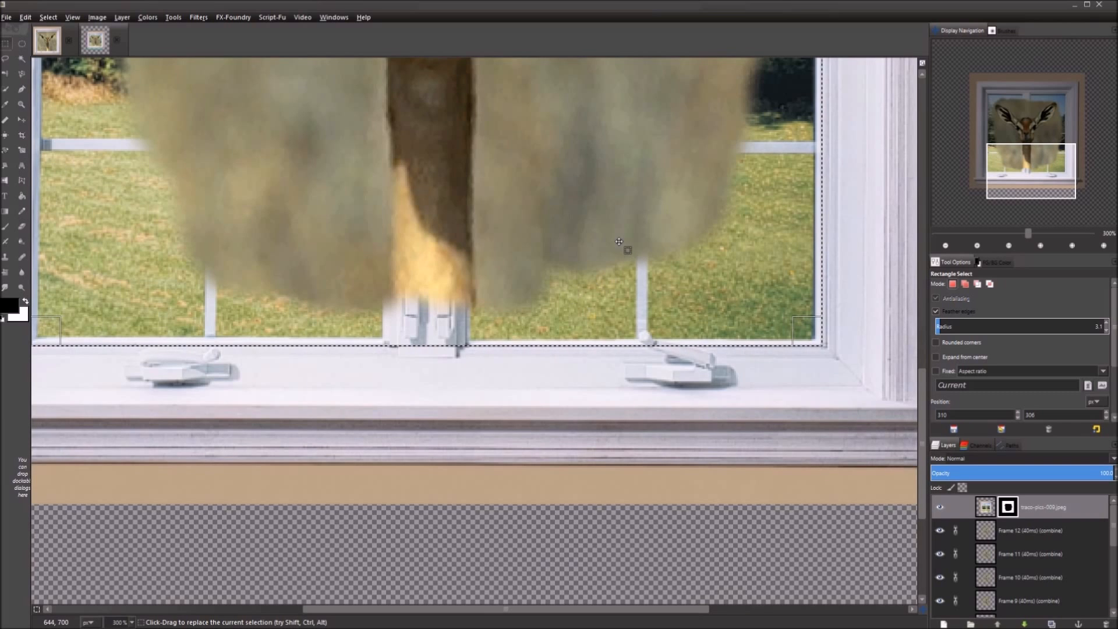
{"action": "left_click_drag", "start_coordinate": [621, 239], "coordinate": [540, 358]}
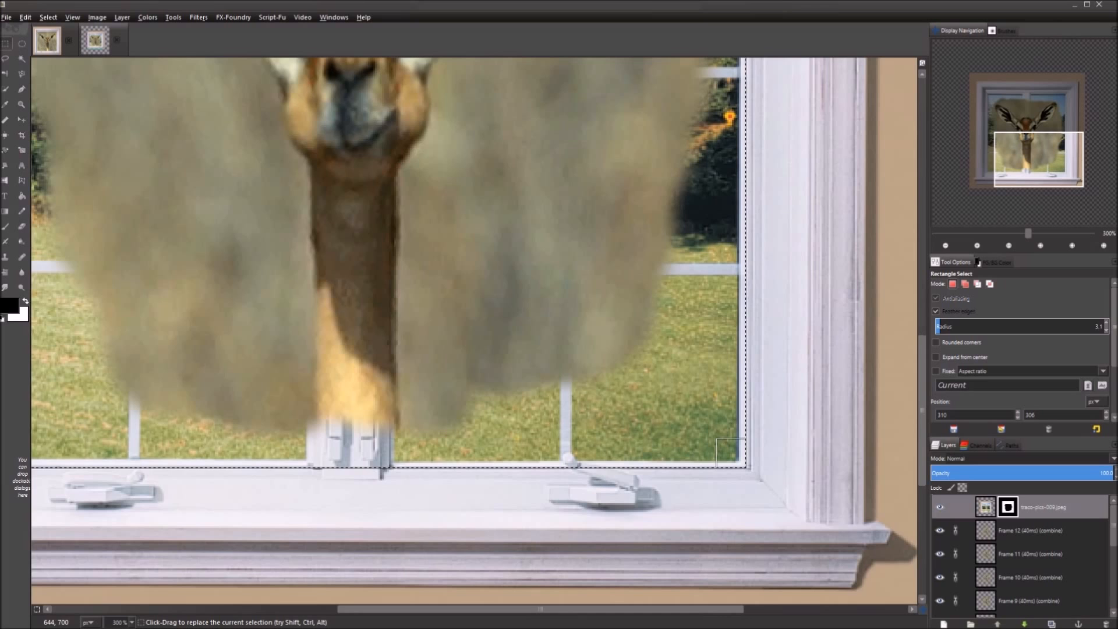
{"action": "left_click_drag", "start_coordinate": [382, 307], "coordinate": [487, 222]}
{"action": "scroll", "coordinate": [488, 326], "scroll_direction": "up", "scroll_amount": 5}
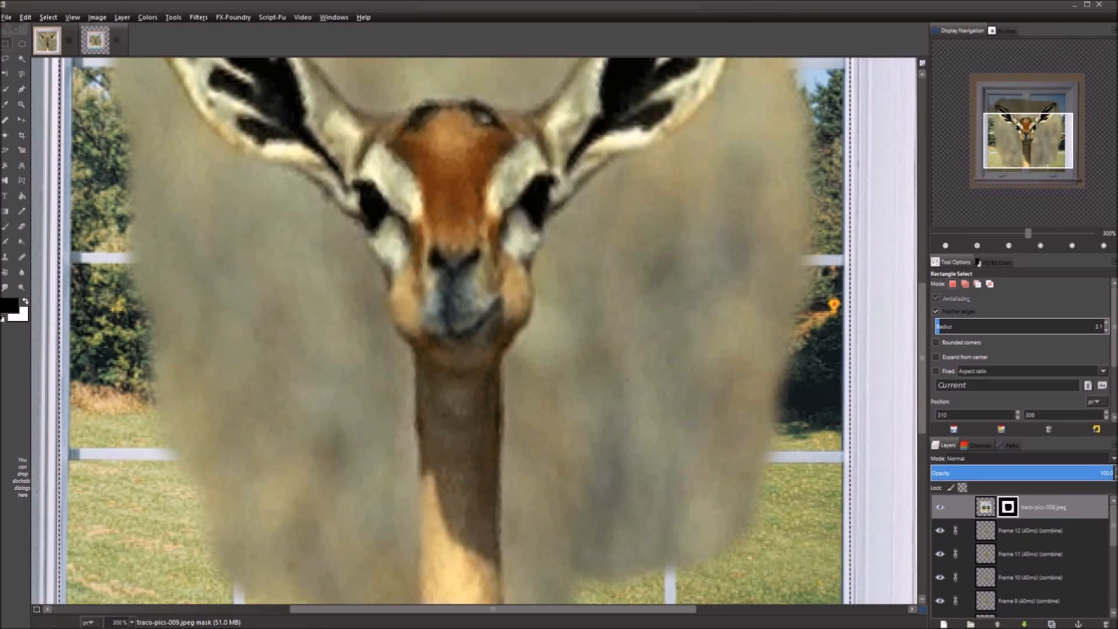
Confirm black as the foreground color and activate the Bucket Fill tool for the window layer's mask.
{"action": "left_click", "coordinate": [10, 305]}
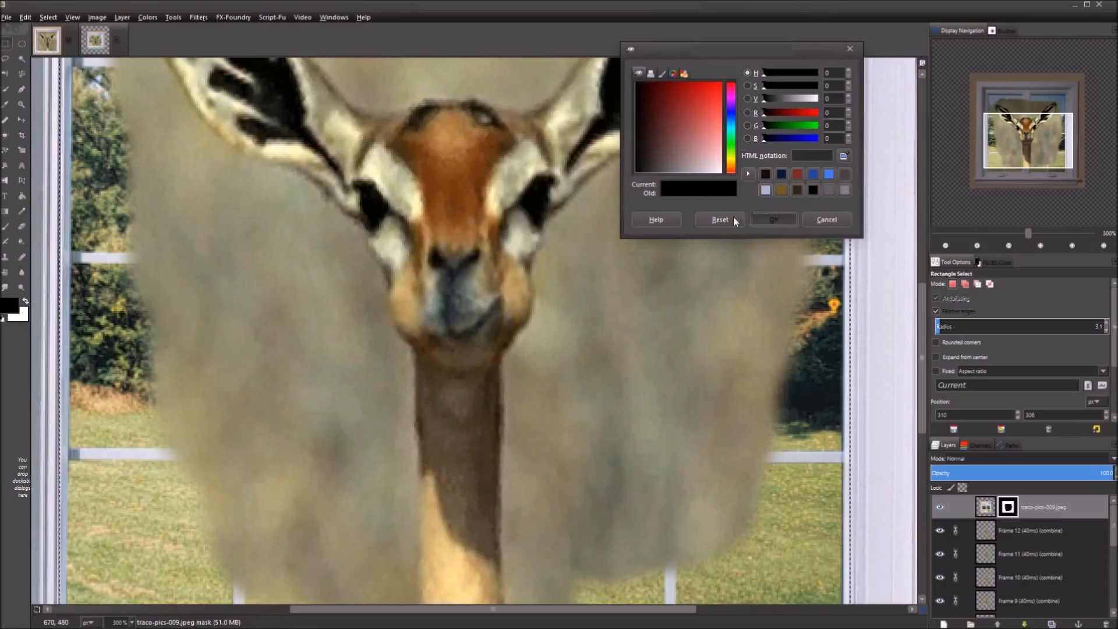
{"action": "left_click", "coordinate": [774, 219]}
{"action": "left_click", "coordinate": [22, 197]}
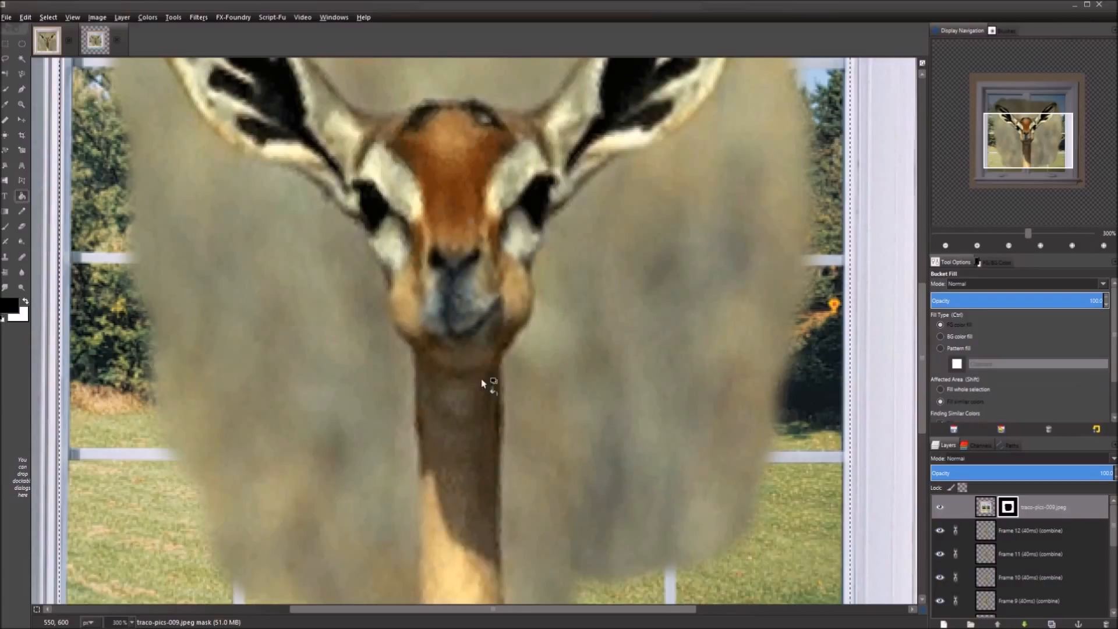
Try to fill the unpainted mask area inside the selection with black using Fill similar colors, and undo the fill.
{"action": "left_click", "coordinate": [813, 492]}
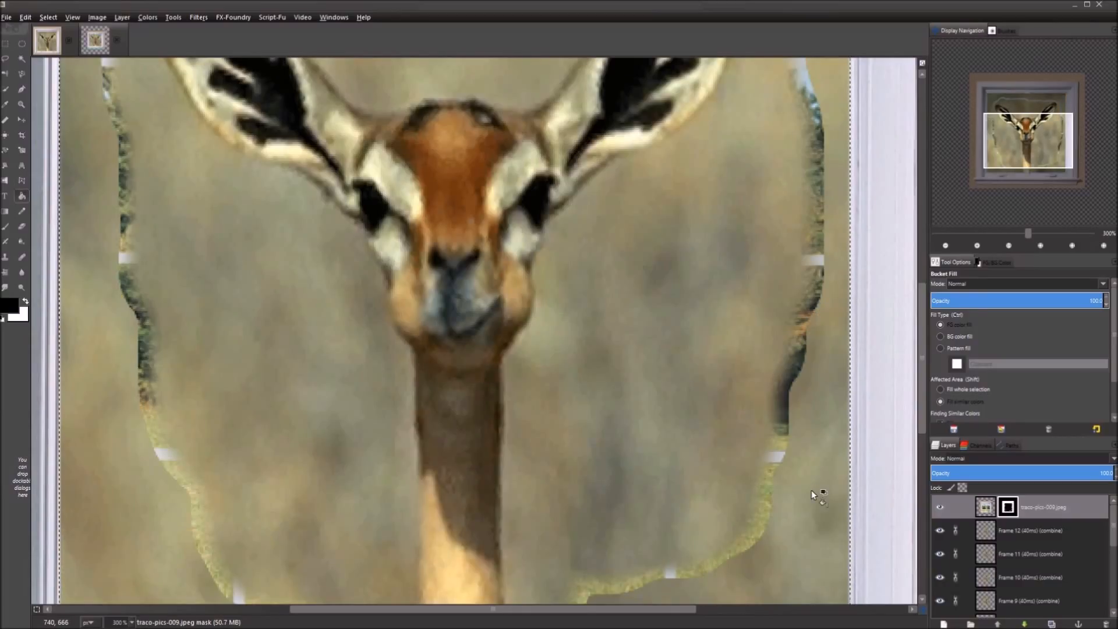
{"action": "key", "text": "ctrl"}
{"action": "left_click", "coordinate": [775, 454], "text": "ctrl"}
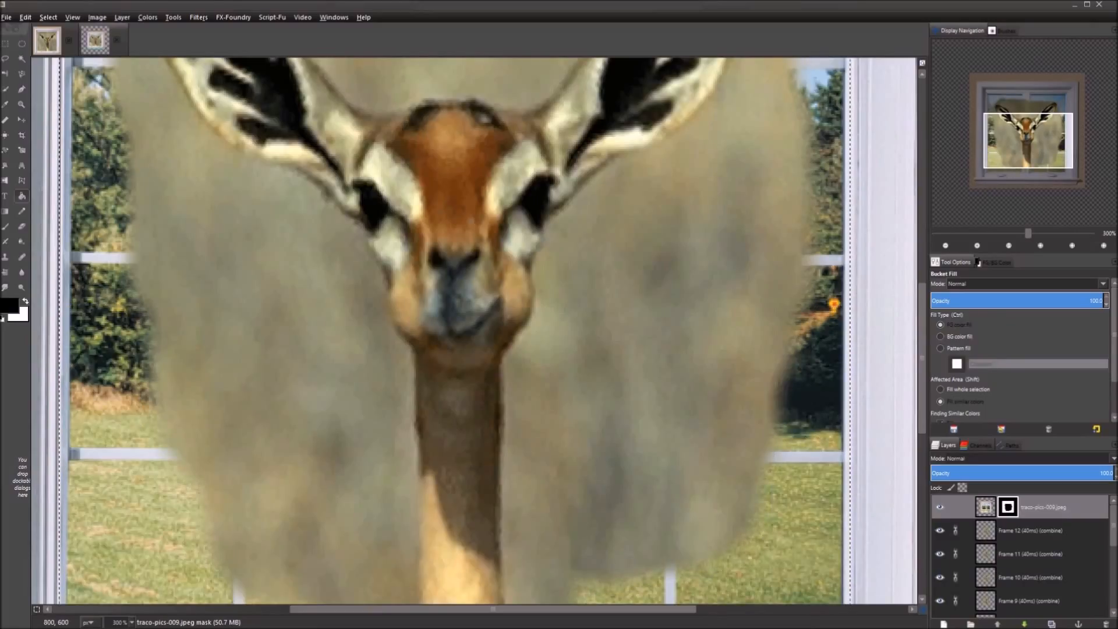
Fill the whole glass selection on the window layer's mask with black and clear the selection.
{"action": "left_click", "coordinate": [960, 390]}
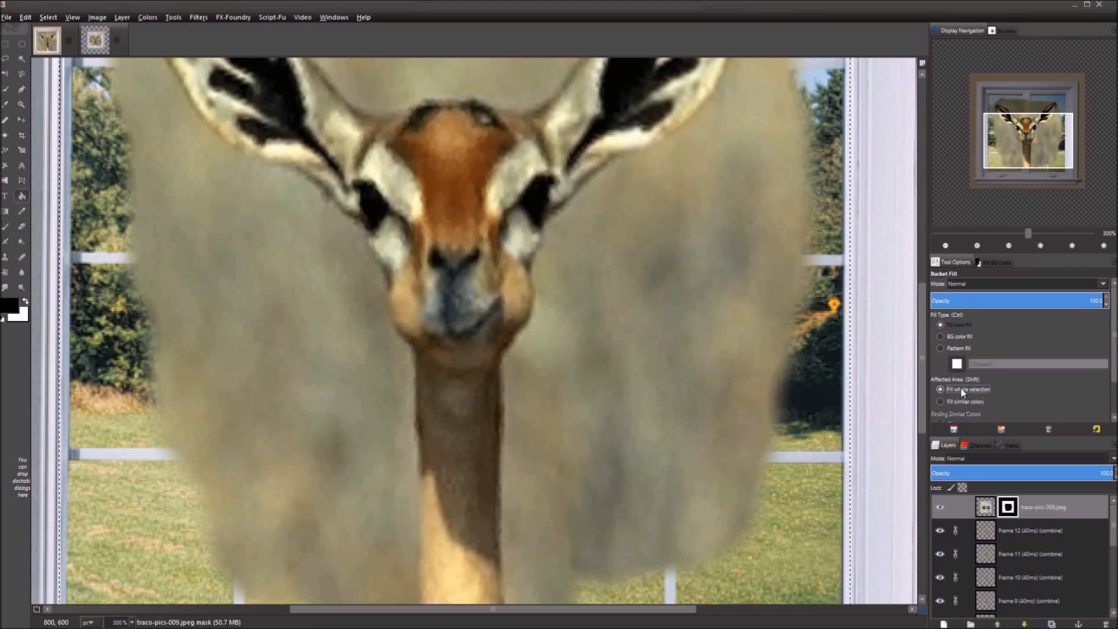
{"action": "left_click", "coordinate": [747, 387]}
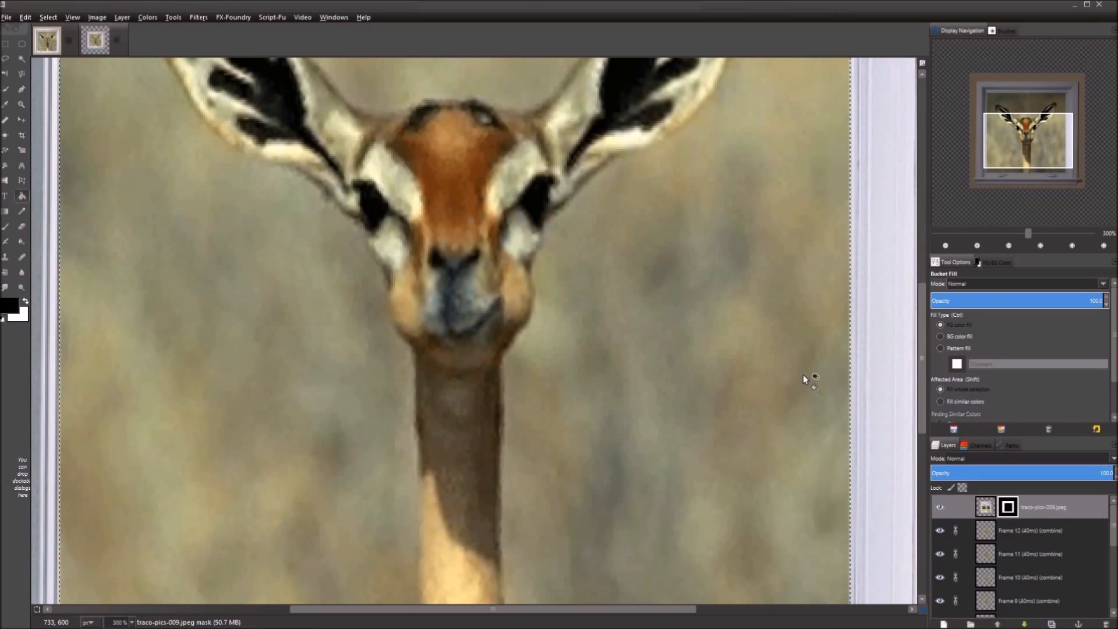
{"action": "left_click", "coordinate": [500, 316], "text": "ctrl"}
{"action": "scroll", "coordinate": [500, 315], "scroll_direction": "down", "scroll_amount": 3}
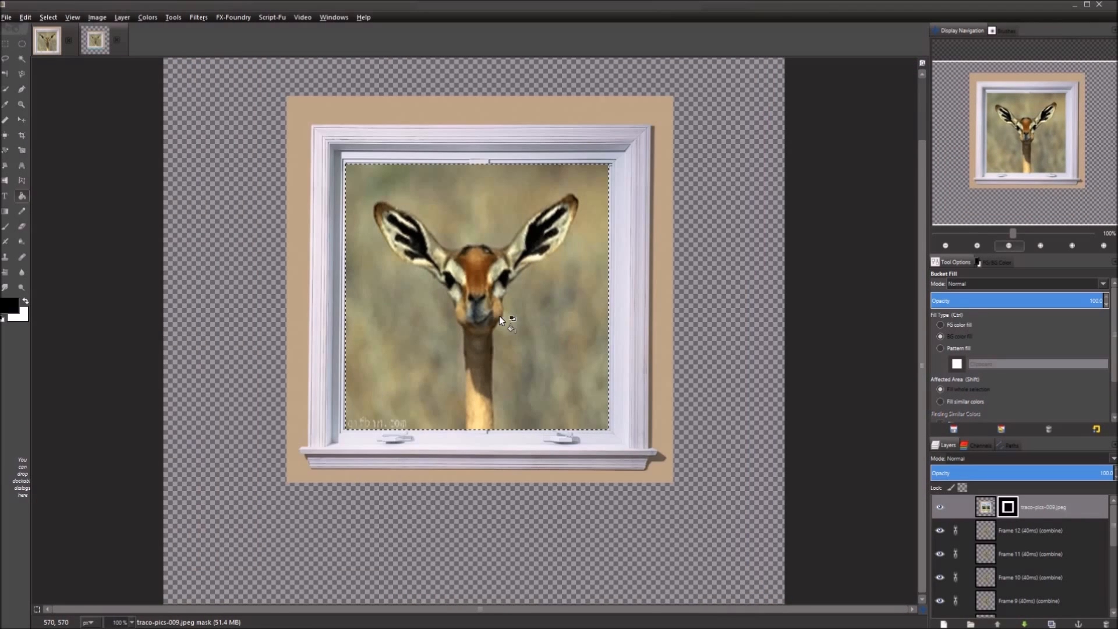
{"action": "key", "text": "ctrl+shift+a"}
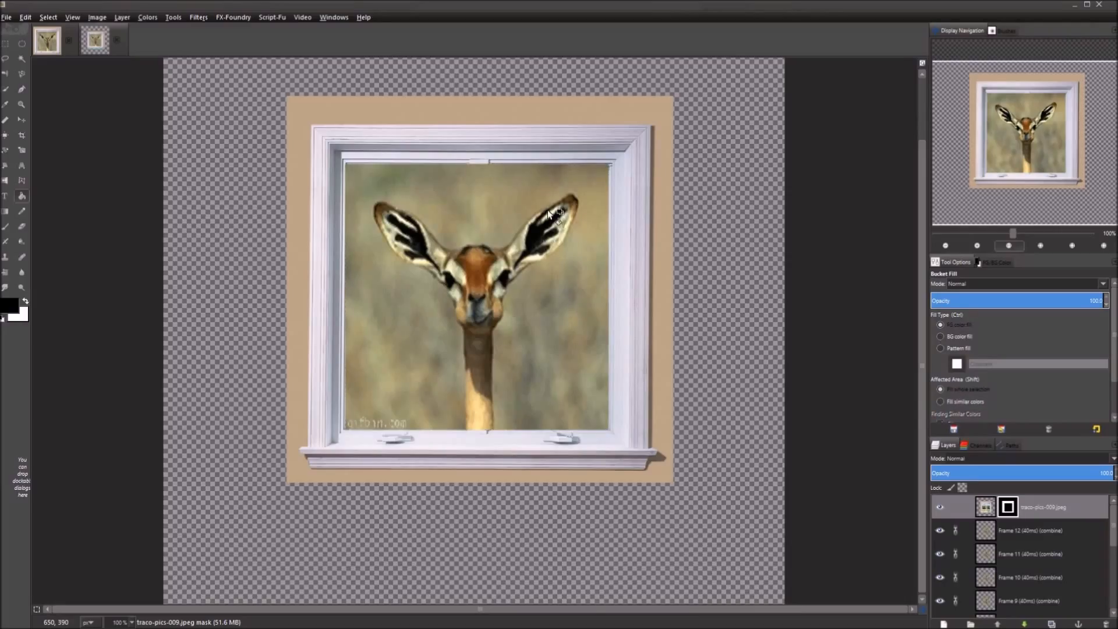
Apply the layer mask to the traco-pics-009.jpeg window layer.
{"action": "scroll", "coordinate": [548, 218], "scroll_direction": "up", "scroll_amount": 2}
{"action": "scroll", "coordinate": [549, 226], "scroll_direction": "down", "scroll_amount": 2}
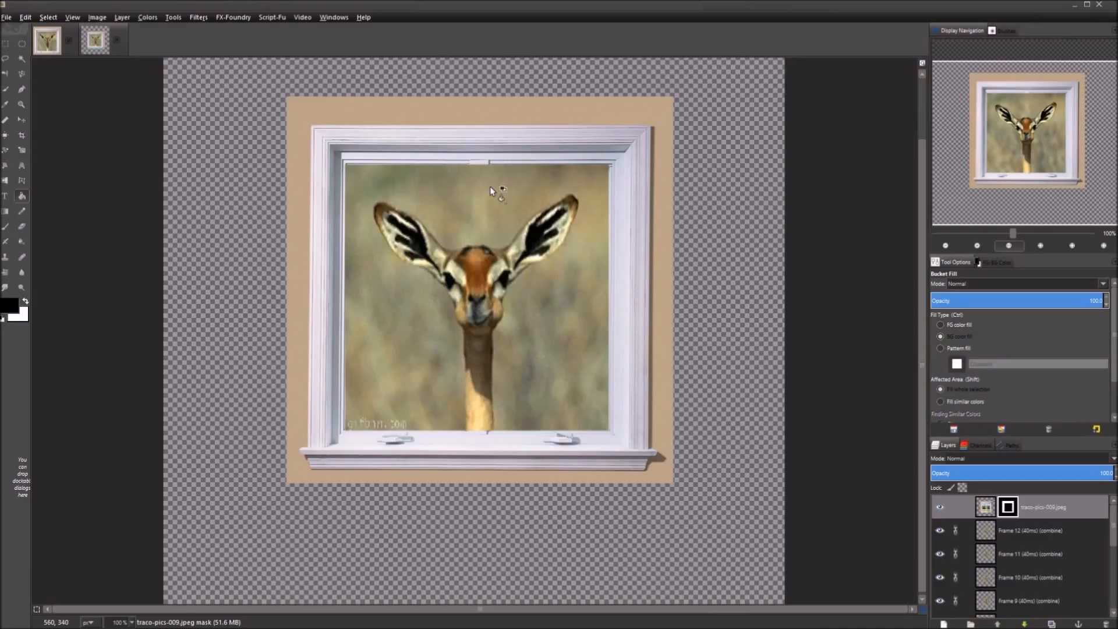
{"action": "scroll", "coordinate": [491, 184], "scroll_direction": "up", "scroll_amount": 2}
{"action": "scroll", "coordinate": [490, 190], "scroll_direction": "up", "scroll_amount": 1}
{"action": "scroll", "coordinate": [490, 186], "scroll_direction": "down", "scroll_amount": 3}
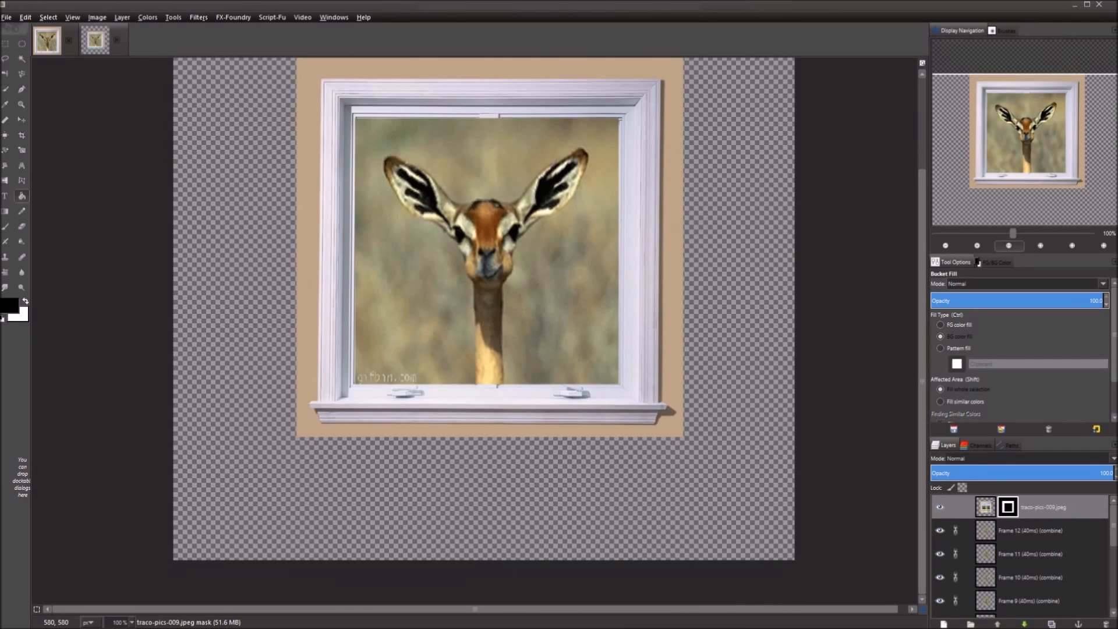
{"action": "left_click_drag", "start_coordinate": [511, 276], "coordinate": [488, 334]}
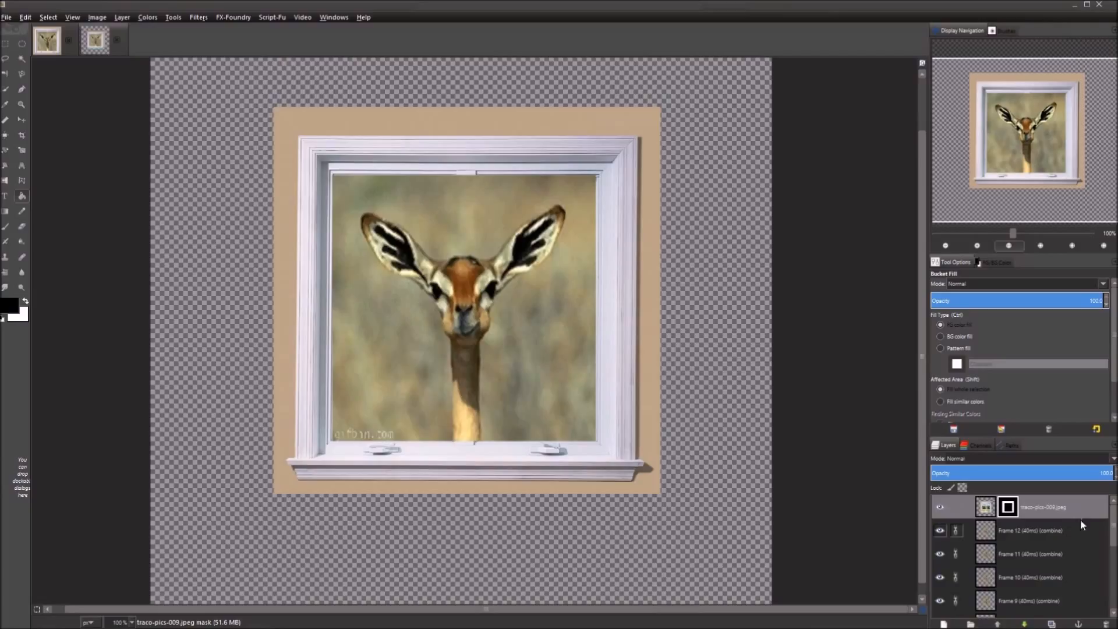
{"action": "right_click", "coordinate": [1012, 509]}
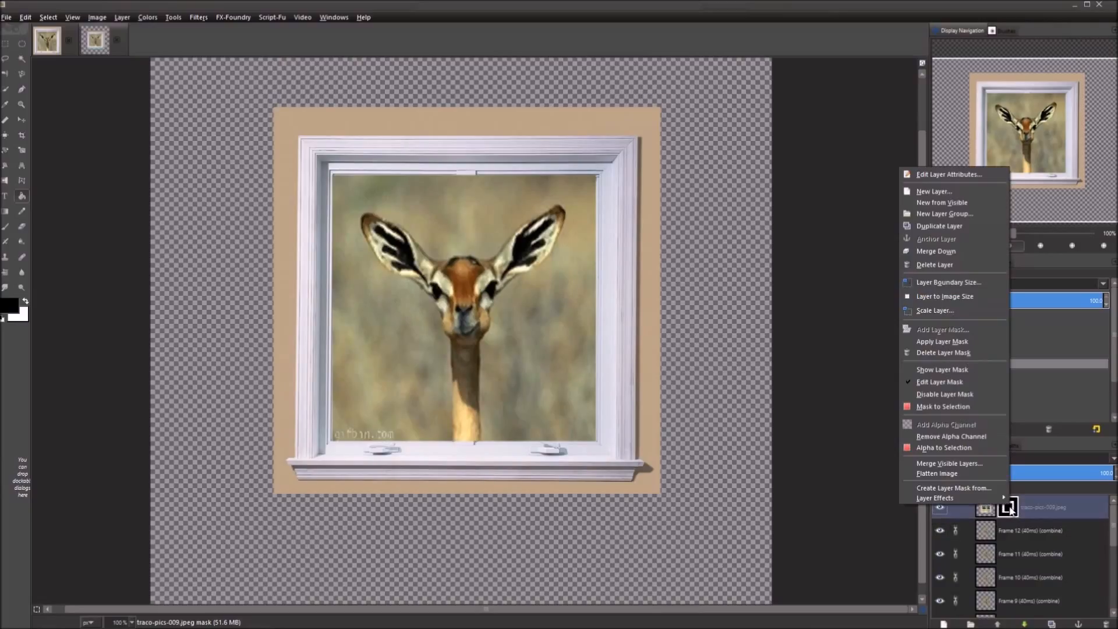
{"action": "left_click", "coordinate": [953, 342]}
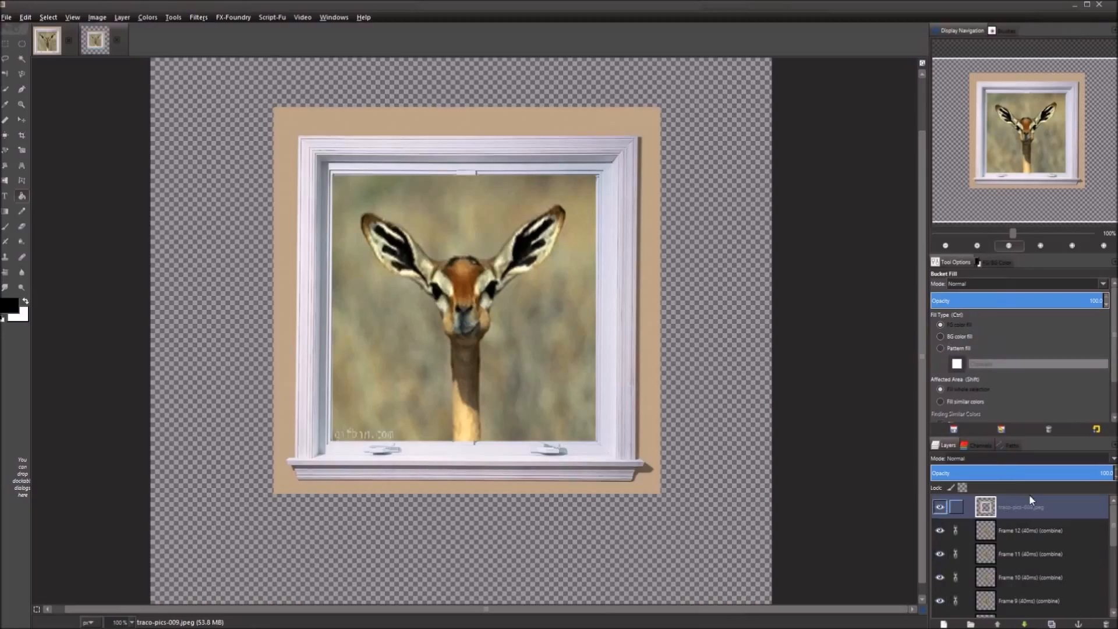
Duplicate the cut-out window layer nine times, up to traco-pics-009.jpeg copy #8.
{"action": "double_click", "coordinate": [1055, 624]}
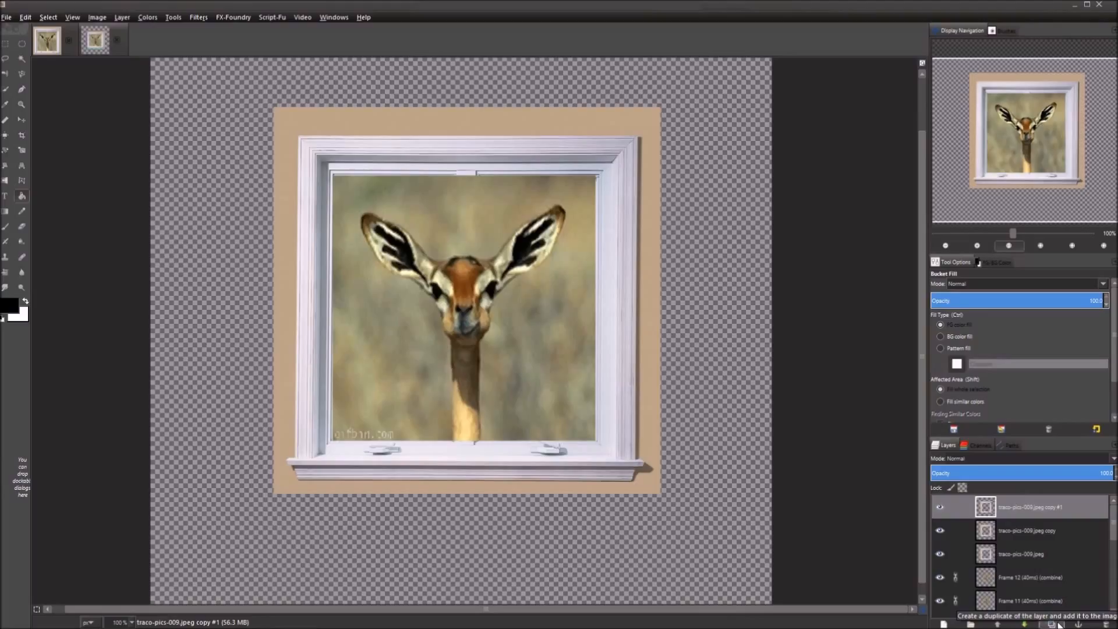
{"action": "left_click", "coordinate": [1055, 624]}
{"action": "double_click", "coordinate": [1054, 624]}
{"action": "left_click", "coordinate": [1054, 624]}
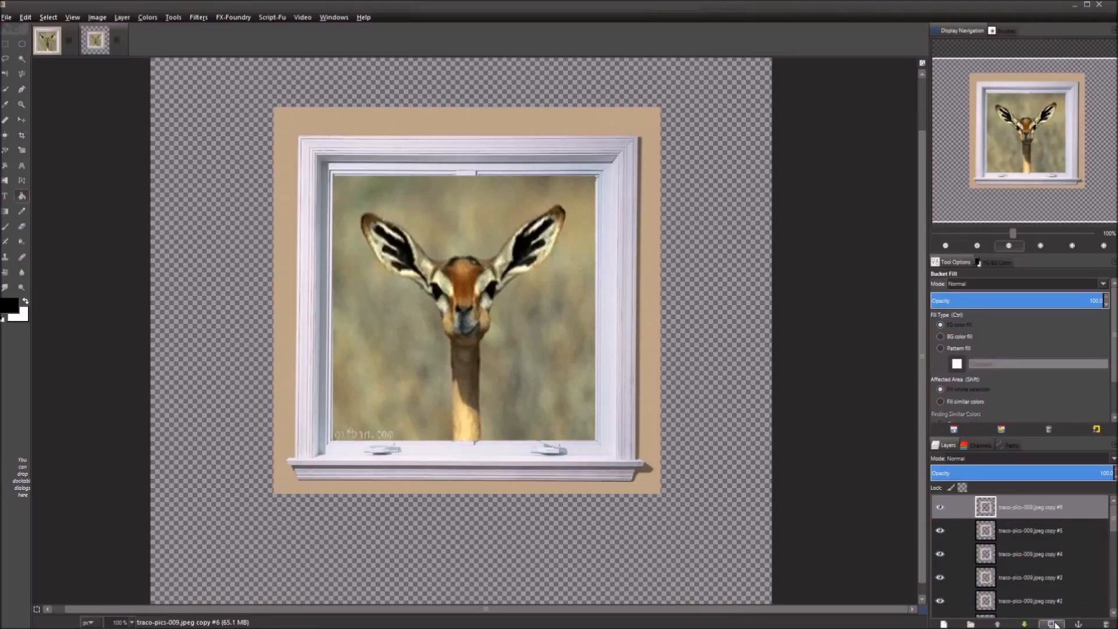
{"action": "left_click", "coordinate": [1055, 624]}
{"action": "left_click", "coordinate": [1055, 624]}
Move the original traco-pics-009.jpeg layer down the stack to directly above the Background (40ms) layer.
{"action": "scroll", "coordinate": [1110, 557], "scroll_direction": "down", "scroll_amount": 3}
{"action": "scroll", "coordinate": [1109, 557], "scroll_direction": "down", "scroll_amount": 3}
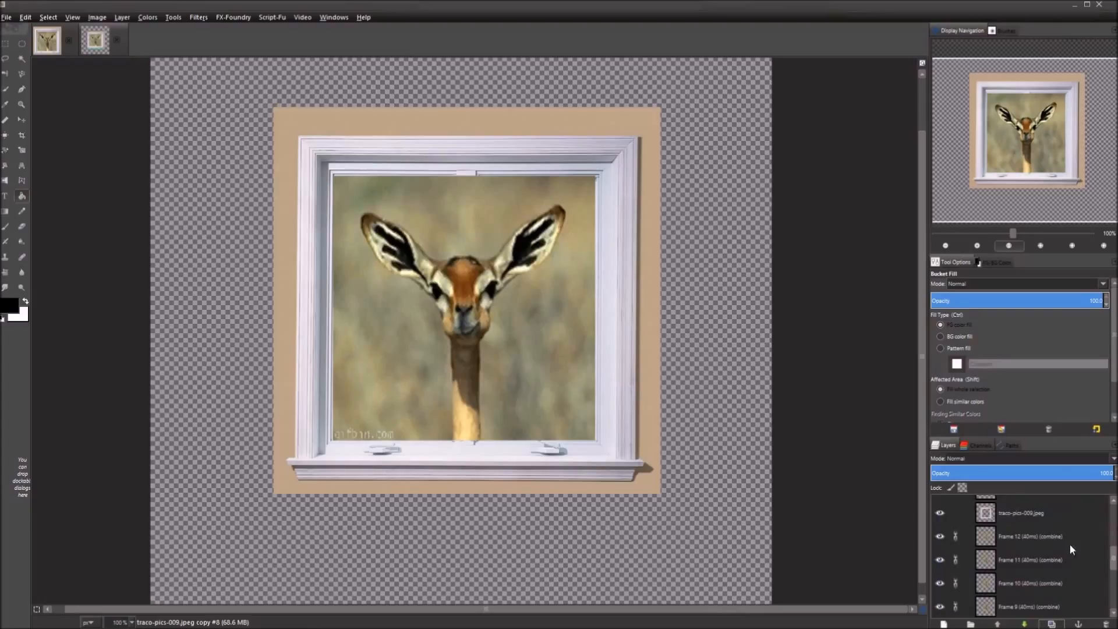
{"action": "left_click", "coordinate": [1022, 519]}
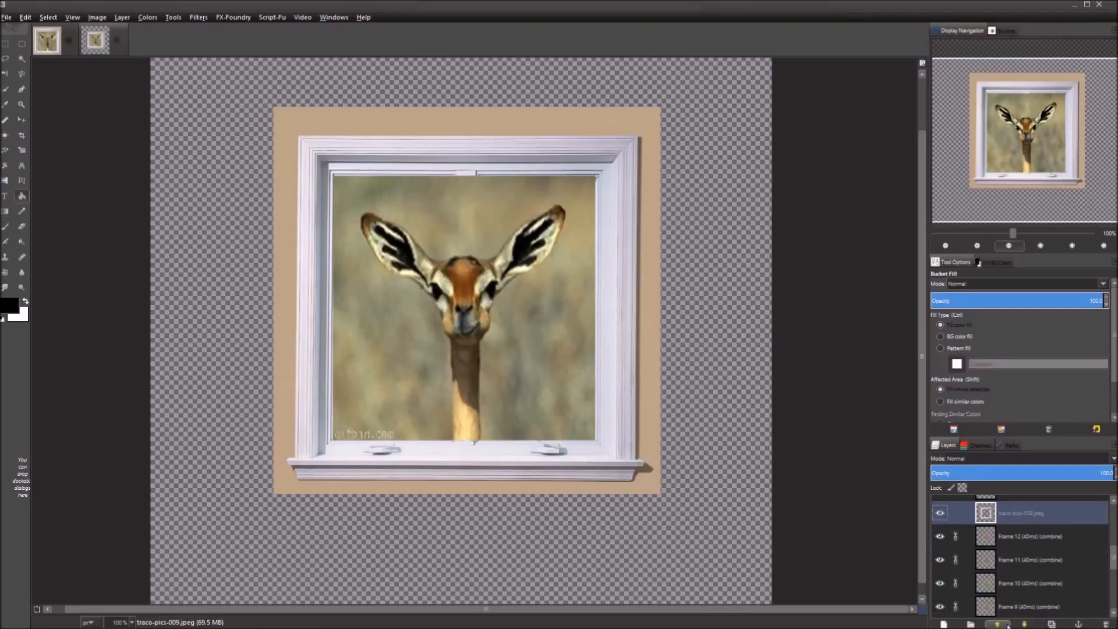
{"action": "left_click", "coordinate": [1025, 624], "text": "shift"}
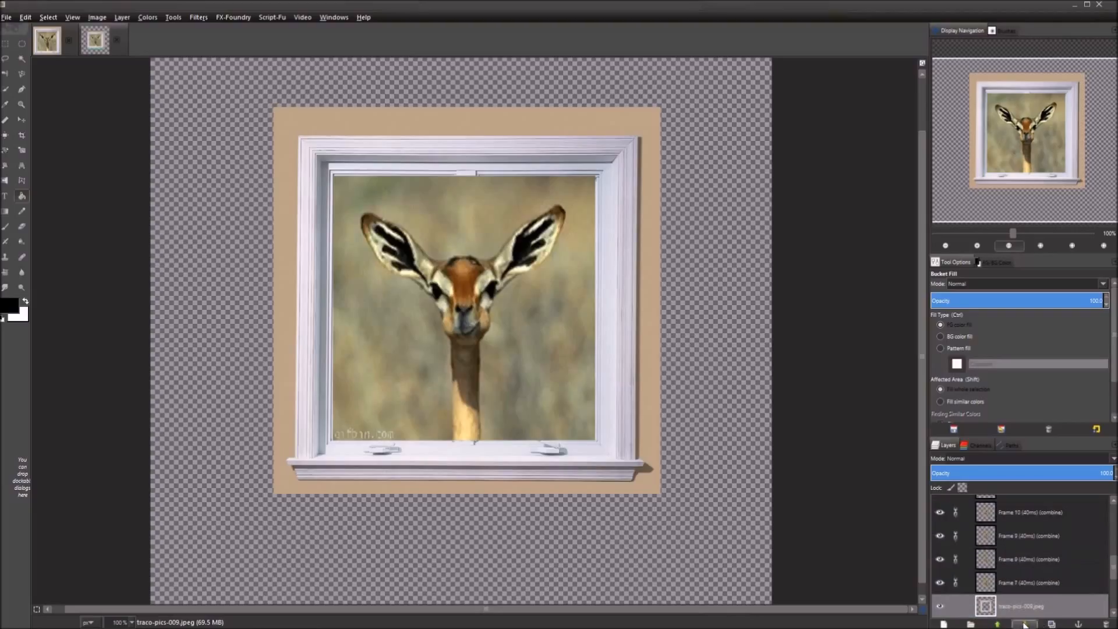
{"action": "left_click", "coordinate": [1025, 624]}
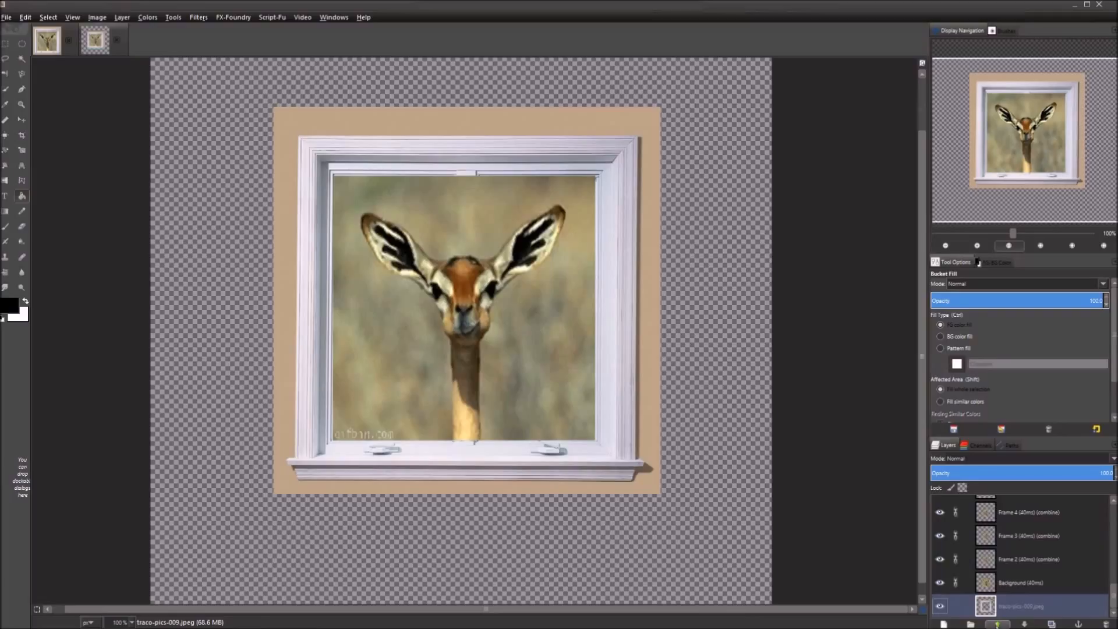
{"action": "left_click", "coordinate": [997, 623]}
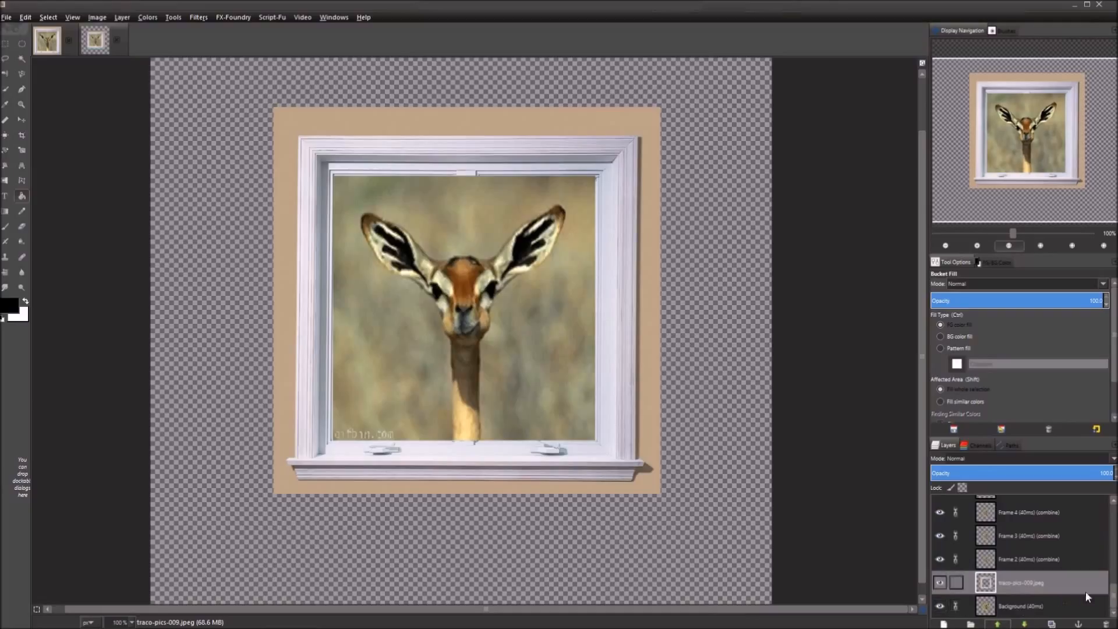
Move the traco-pics-009.jpeg copy layer down the stack to directly above Frame 2 (40ms).
{"action": "left_click_drag", "start_coordinate": [1113, 600], "coordinate": [1114, 555]}
{"action": "left_click", "coordinate": [1029, 525]}
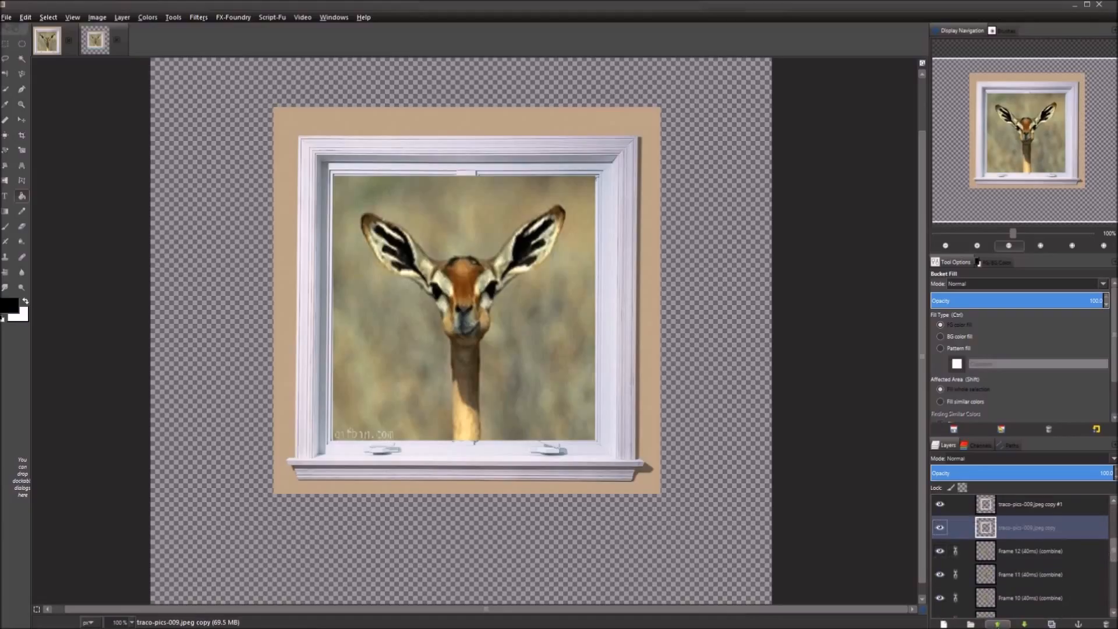
{"action": "left_click", "coordinate": [1025, 625]}
{"action": "left_click", "coordinate": [1024, 625], "text": "shift"}
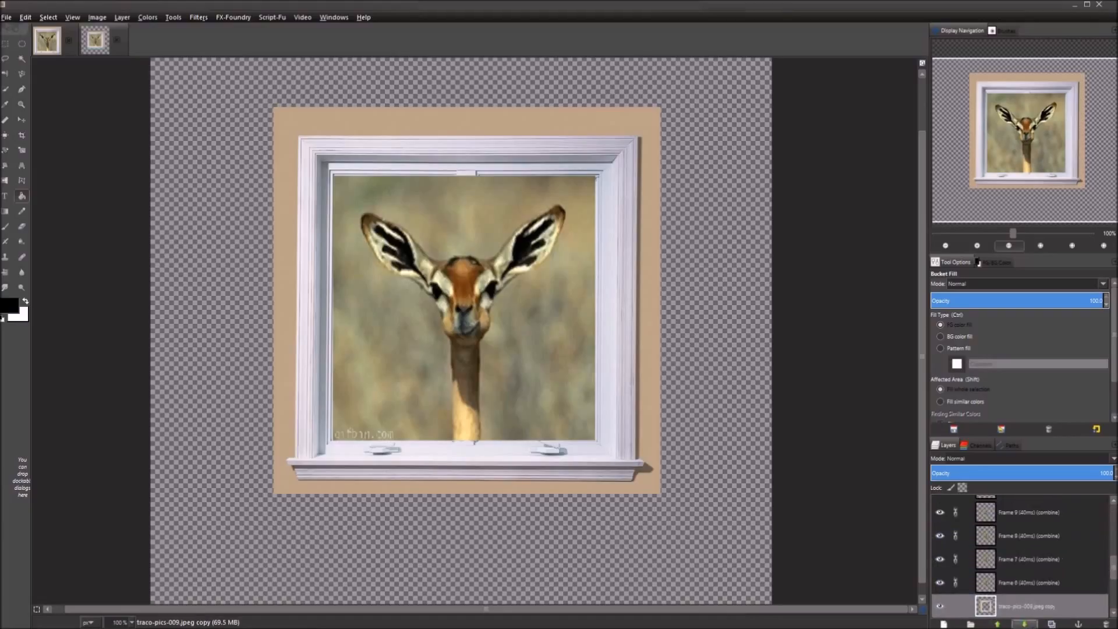
{"action": "left_click", "coordinate": [1000, 625]}
{"action": "left_click", "coordinate": [999, 625]}
{"action": "left_click", "coordinate": [999, 625]}
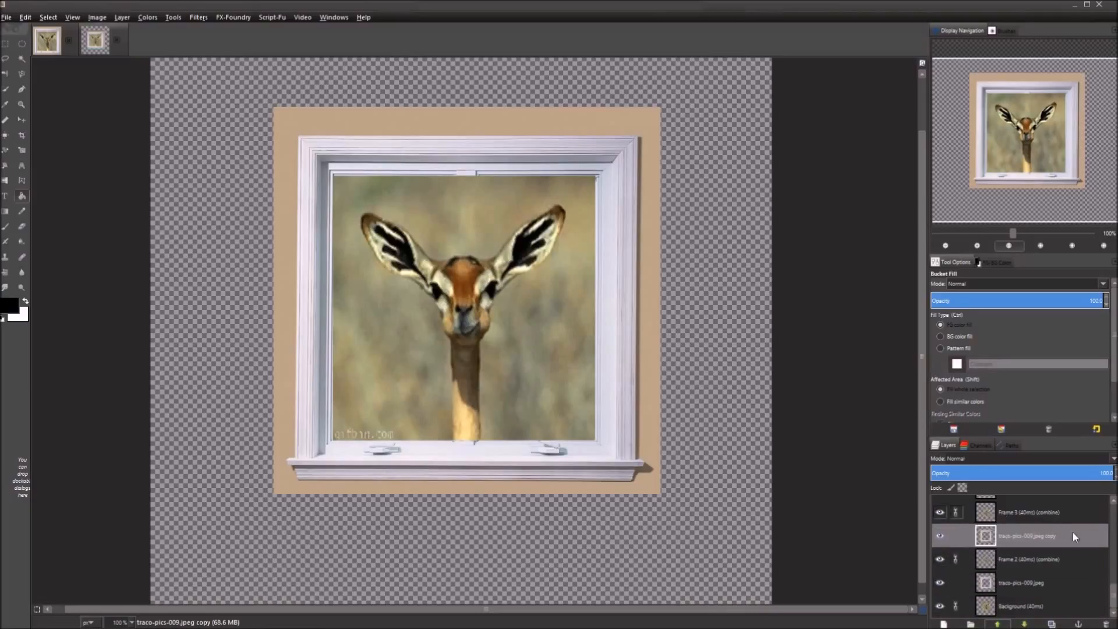
Move the traco-pics-009.jpeg copy #1 layer down the stack to directly above Frame 3 (40ms).
{"action": "left_click_drag", "start_coordinate": [1115, 590], "coordinate": [1115, 536]}
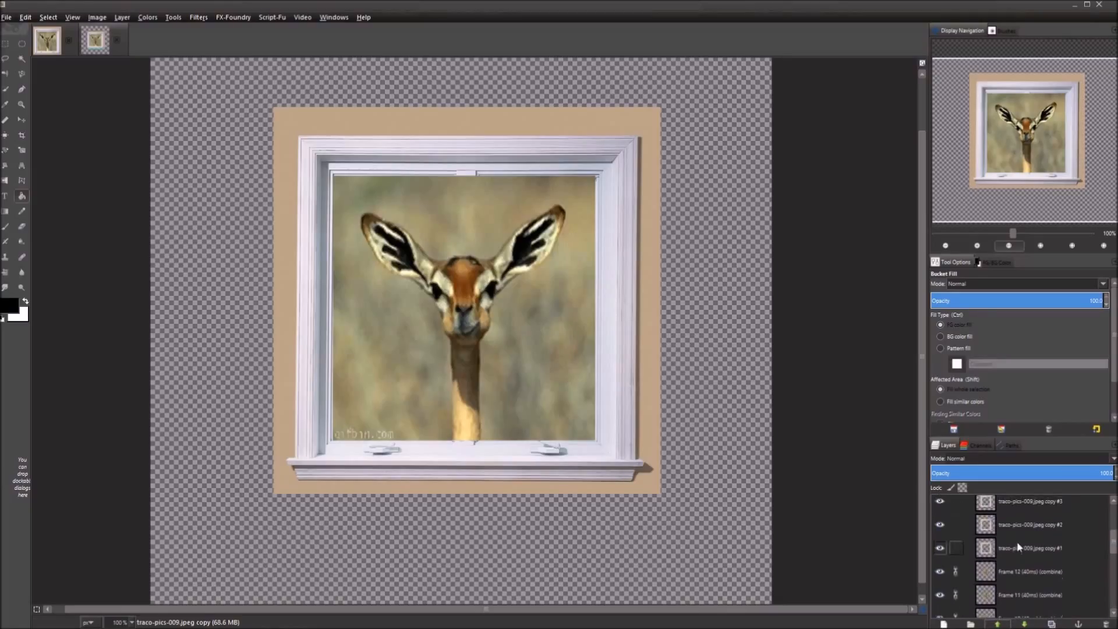
{"action": "left_click", "coordinate": [1019, 548]}
{"action": "left_click", "coordinate": [1027, 624]}
{"action": "left_click", "coordinate": [1026, 624]}
{"action": "left_click", "coordinate": [1026, 623]}
{"action": "left_click", "coordinate": [1026, 624]}
{"action": "left_click", "coordinate": [1028, 624]}
{"action": "left_click_drag", "start_coordinate": [1115, 548], "coordinate": [1115, 571]}
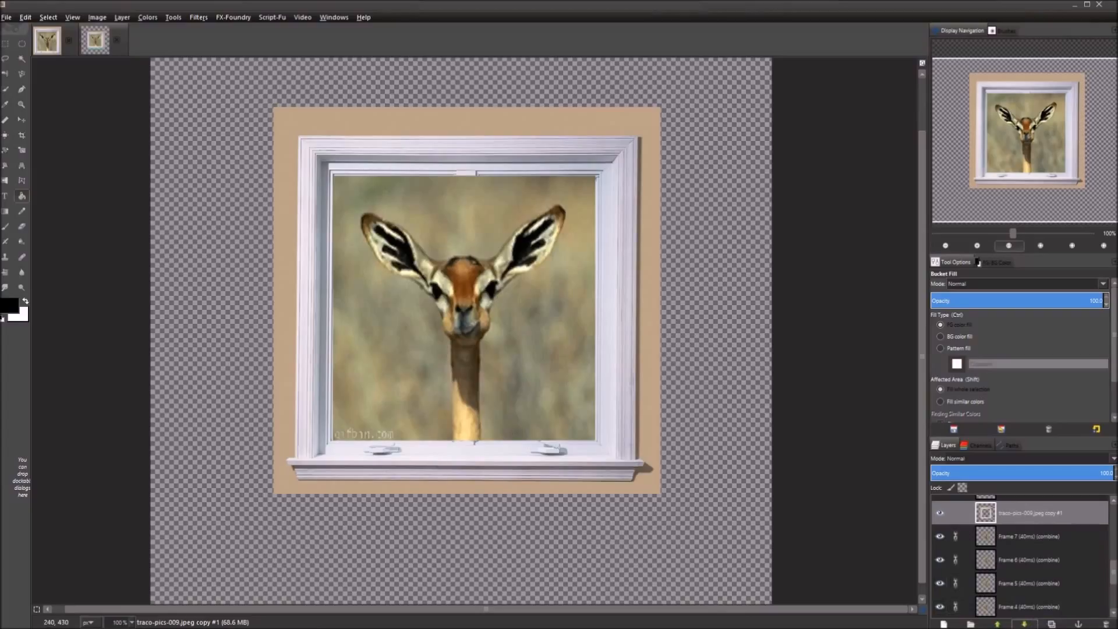
{"action": "left_click", "coordinate": [1023, 624]}
{"action": "left_click", "coordinate": [1022, 624]}
{"action": "left_click", "coordinate": [1021, 625]}
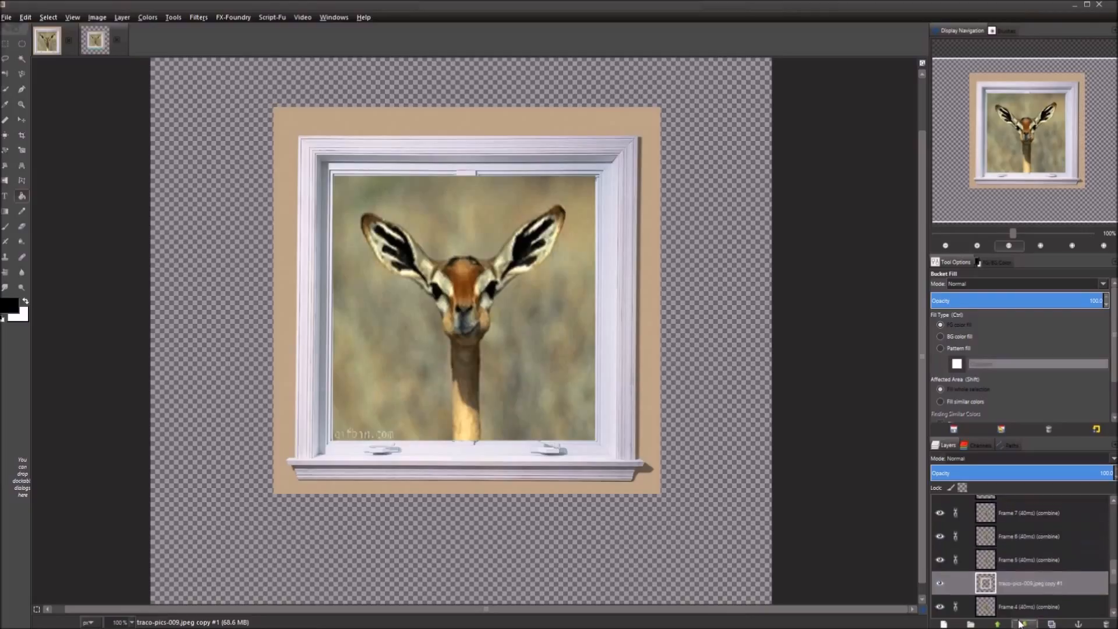
{"action": "left_click", "coordinate": [1017, 582]}
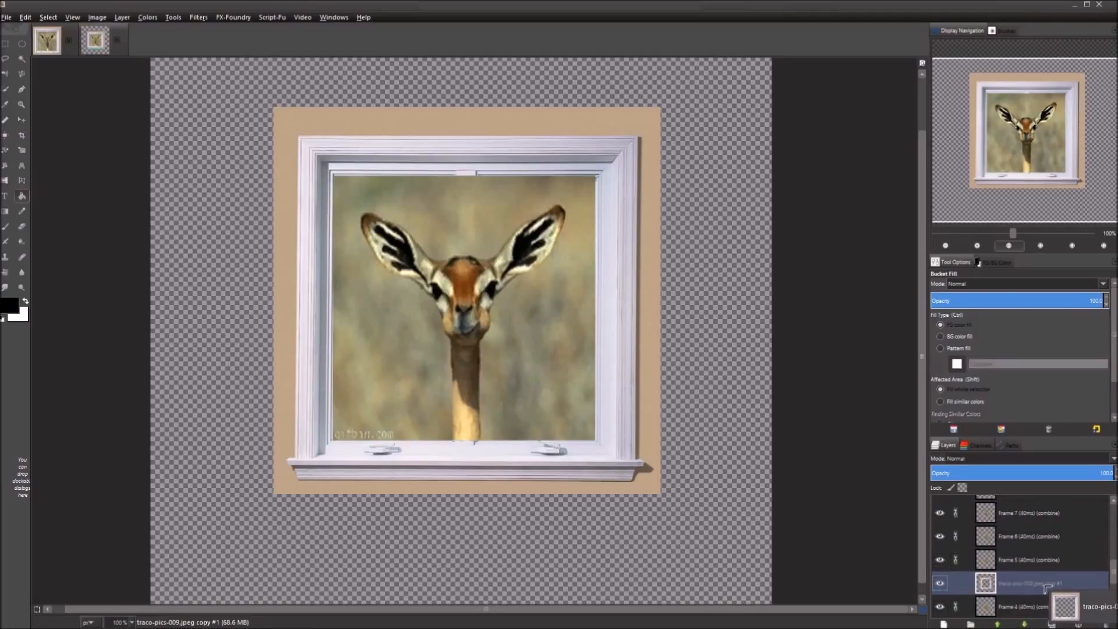
{"action": "left_click", "coordinate": [1026, 625]}
{"action": "left_click", "coordinate": [1026, 625]}
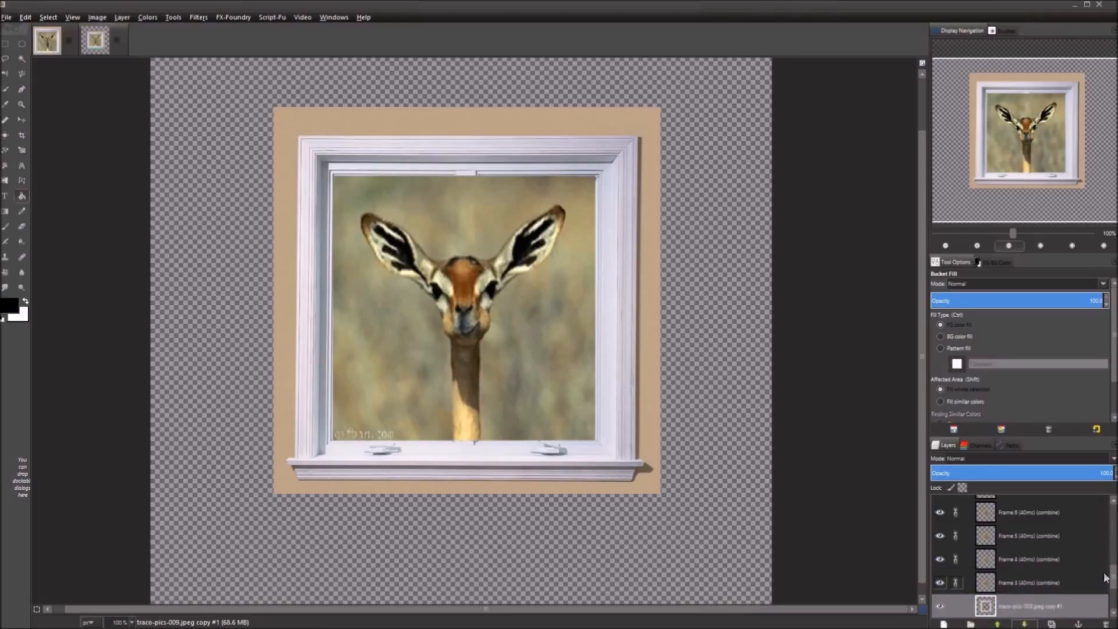
{"action": "scroll", "coordinate": [1103, 588], "scroll_direction": "down", "scroll_amount": 3}
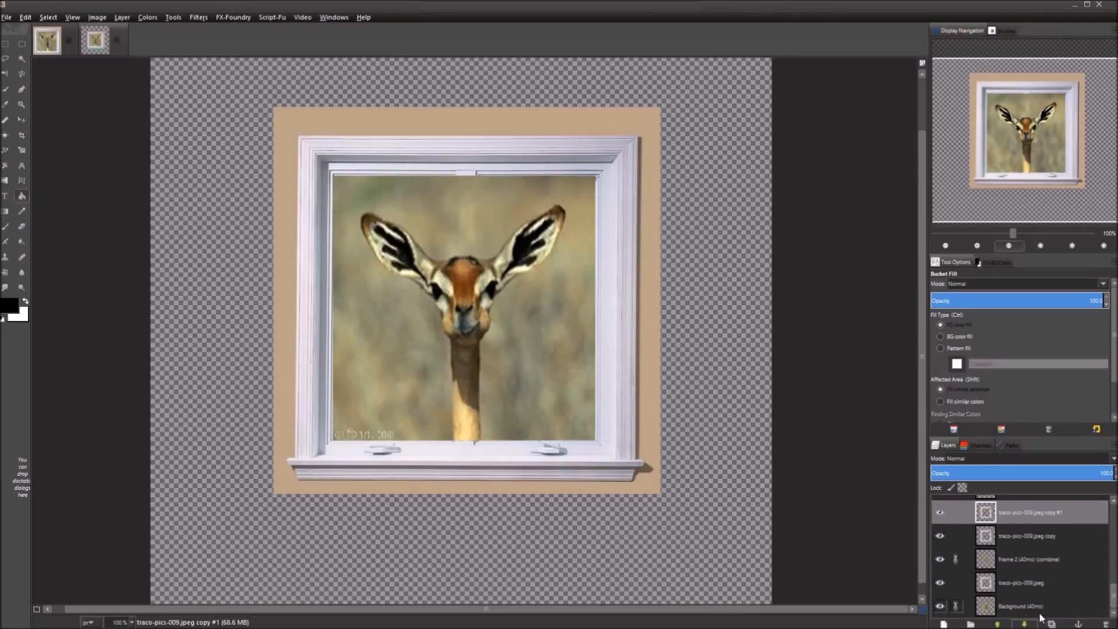
{"action": "left_click", "coordinate": [999, 623]}
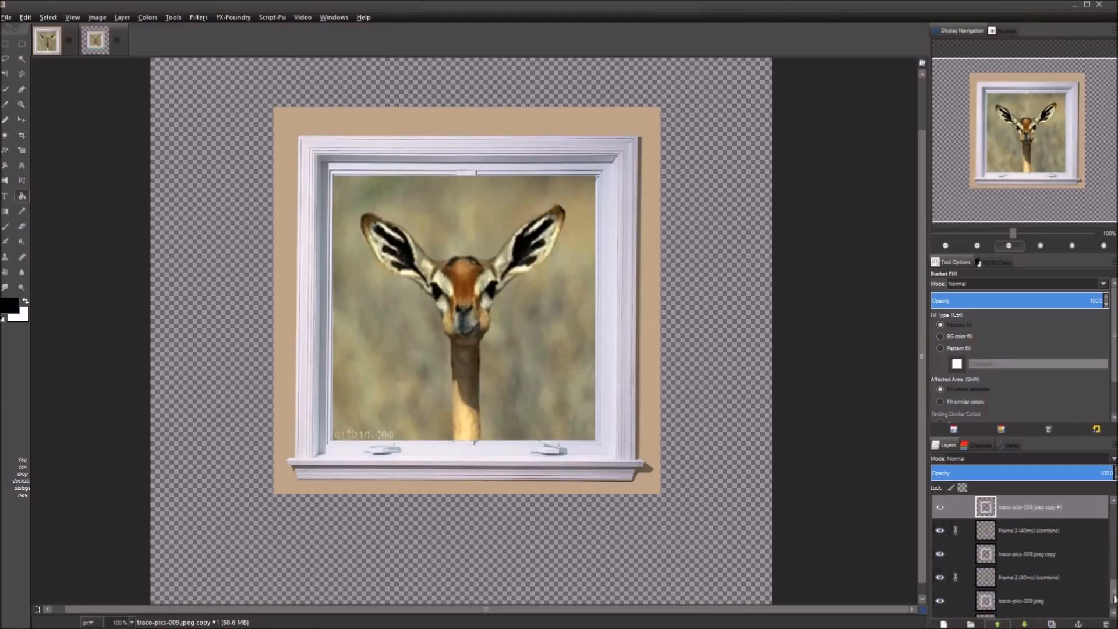
Enlarge the layer list and review how the Background frame is paired with the traco-pics-009.jpeg layer above it.
{"action": "left_click", "coordinate": [1114, 613]}
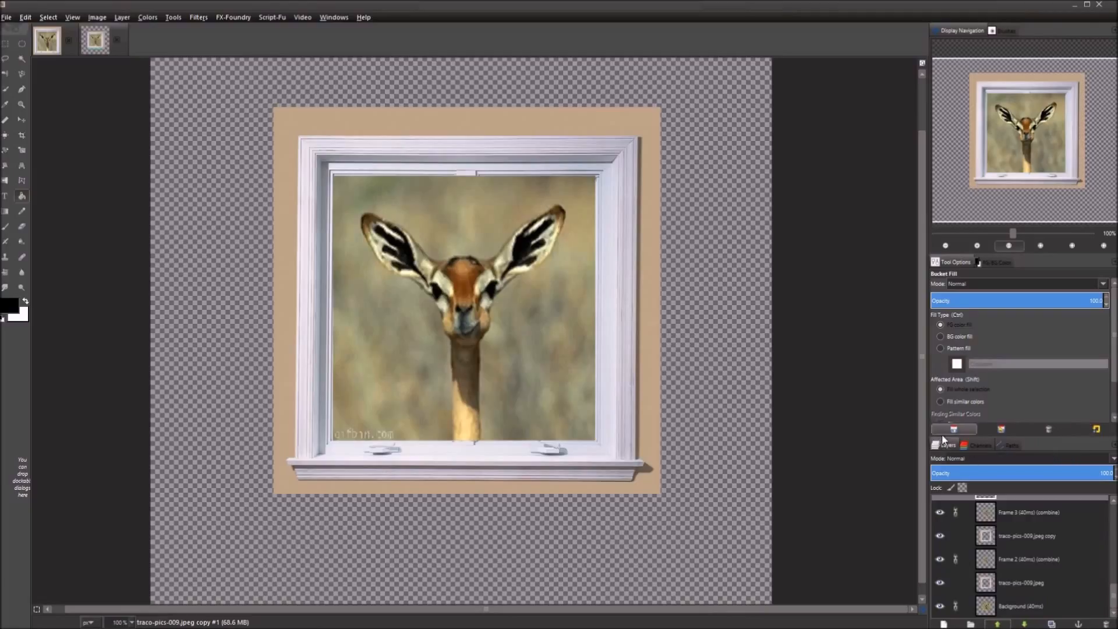
{"action": "left_click_drag", "start_coordinate": [942, 436], "coordinate": [933, 260]}
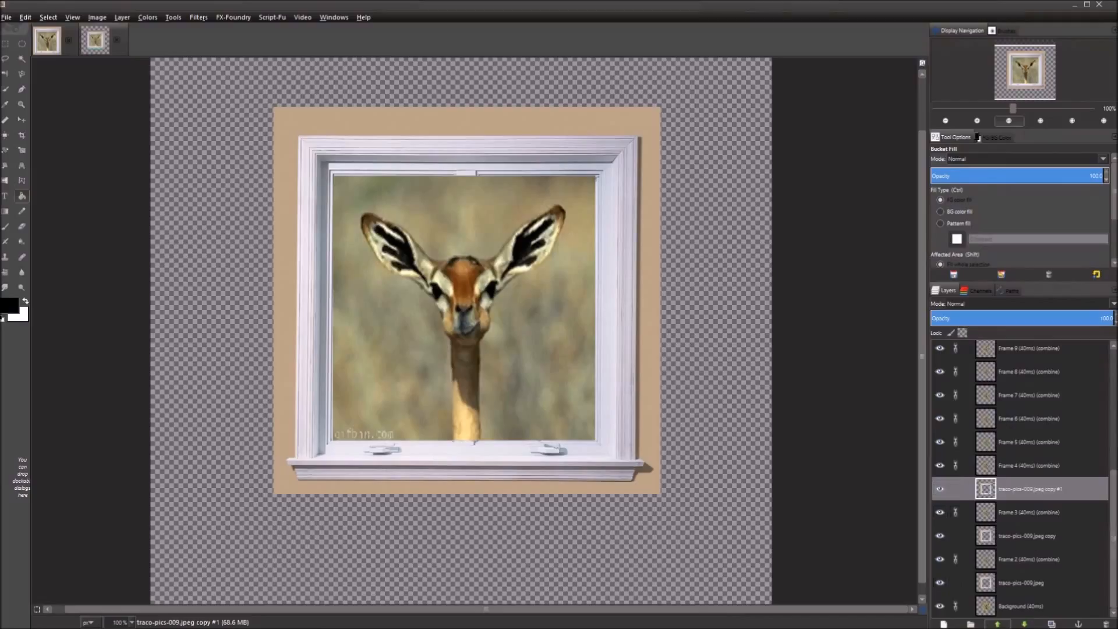
{"action": "left_click", "coordinate": [1008, 609]}
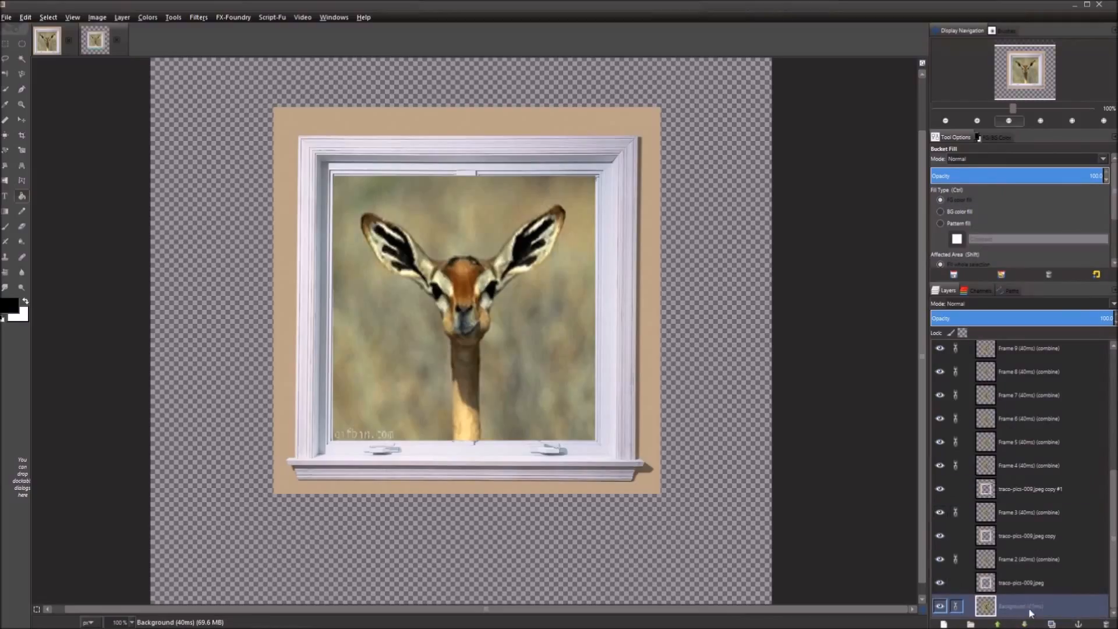
{"action": "left_click", "coordinate": [1008, 583]}
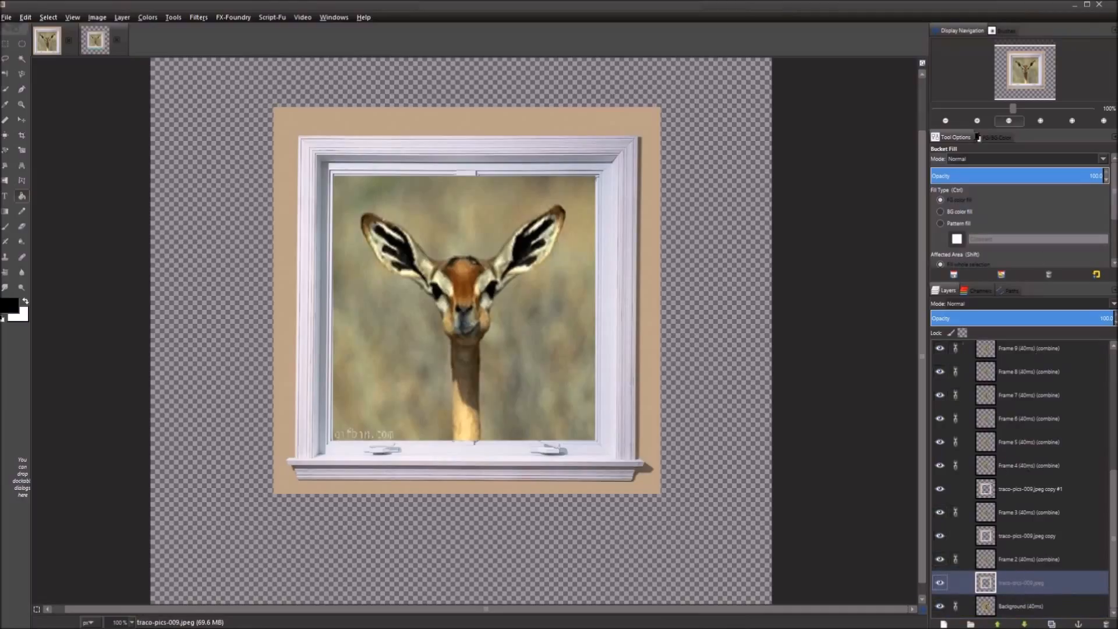
{"action": "mouse_move", "coordinate": [1114, 556]}
{"action": "left_mouse_down"}
{"action": "mouse_move", "coordinate": [1115, 460]}
{"action": "mouse_move", "coordinate": [1114, 560]}
{"action": "left_mouse_up"}
{"action": "left_click", "coordinate": [1014, 607]}
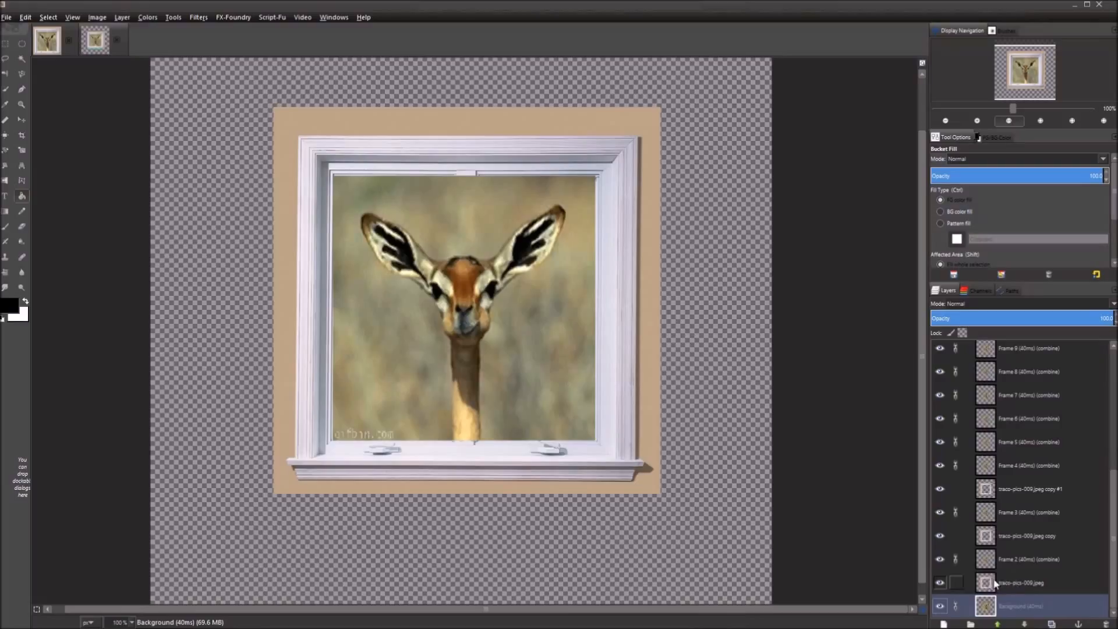
Move the traco-pics-009.jpeg copy #2 layer down the stack to directly above Frame 4 (40ms).
{"action": "left_click_drag", "start_coordinate": [1115, 529], "coordinate": [1114, 514]}
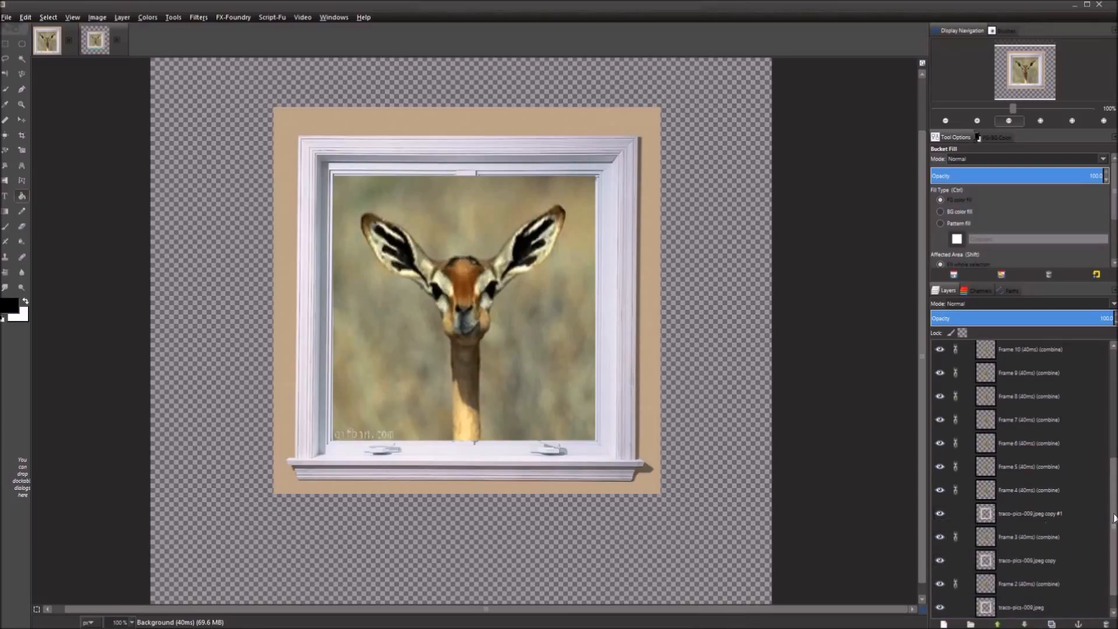
{"action": "scroll", "coordinate": [1049, 454], "scroll_direction": "up", "scroll_amount": 3}
{"action": "left_click", "coordinate": [1021, 379]}
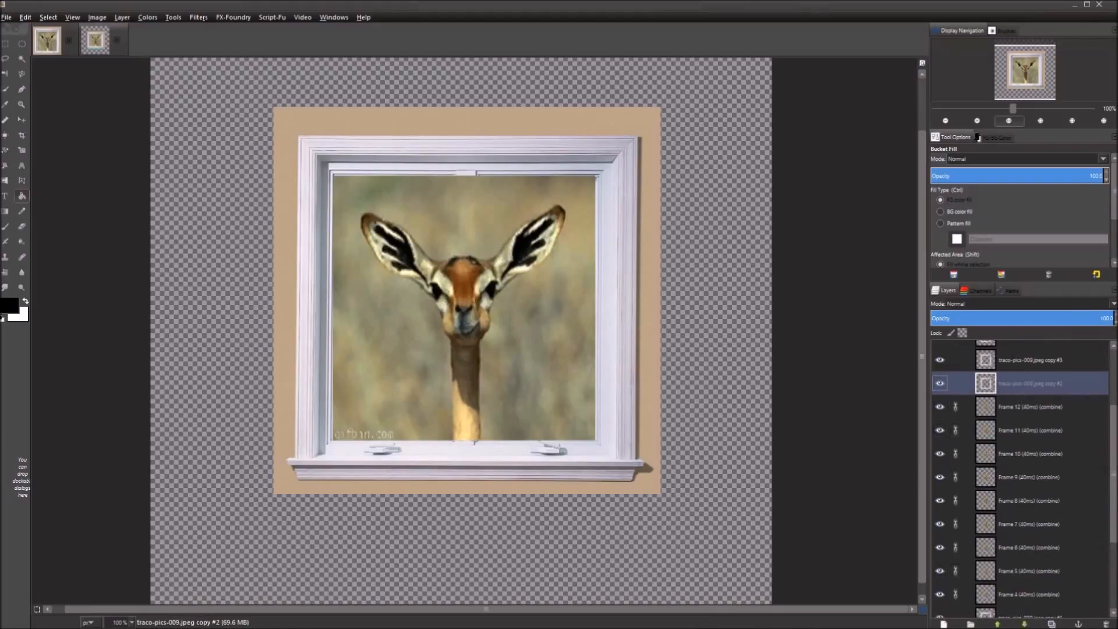
{"action": "left_click", "coordinate": [1032, 625]}
{"action": "left_click", "coordinate": [1032, 625]}
{"action": "left_click", "coordinate": [1031, 625]}
{"action": "left_click", "coordinate": [1032, 625]}
{"action": "left_click", "coordinate": [1032, 625]}
{"action": "left_click", "coordinate": [1032, 625]}
{"action": "left_click", "coordinate": [1031, 625]}
{"action": "left_click", "coordinate": [1032, 625]}
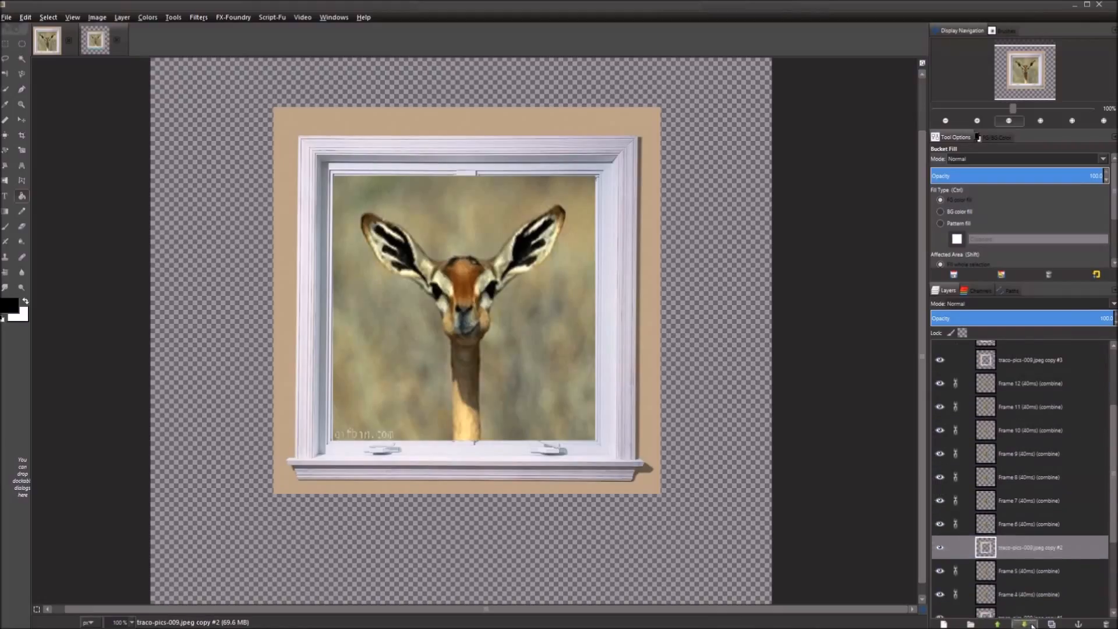
{"action": "left_click", "coordinate": [1032, 625]}
{"action": "left_click", "coordinate": [1032, 625]}
{"action": "left_click", "coordinate": [1032, 625]}
{"action": "left_click", "coordinate": [1007, 625]}
{"action": "left_click", "coordinate": [1007, 625]}
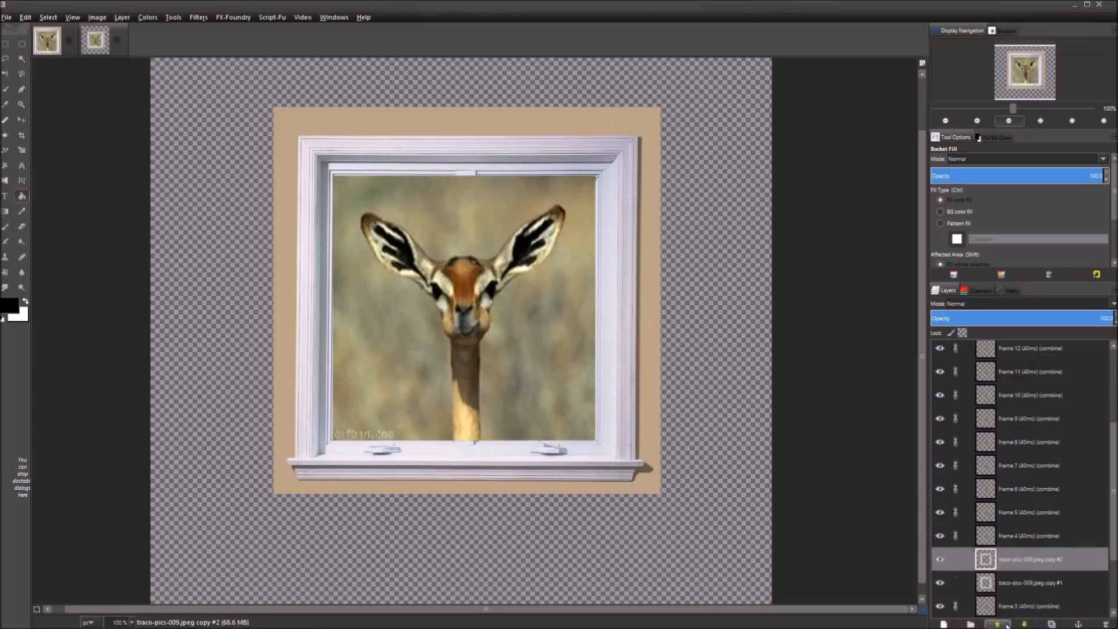
{"action": "left_click", "coordinate": [1007, 625]}
Move the traco-pics-009.jpeg copy #3 layer down the stack to directly above Frame 5 (40ms).
{"action": "scroll", "coordinate": [1114, 478], "scroll_direction": "up", "scroll_amount": 3}
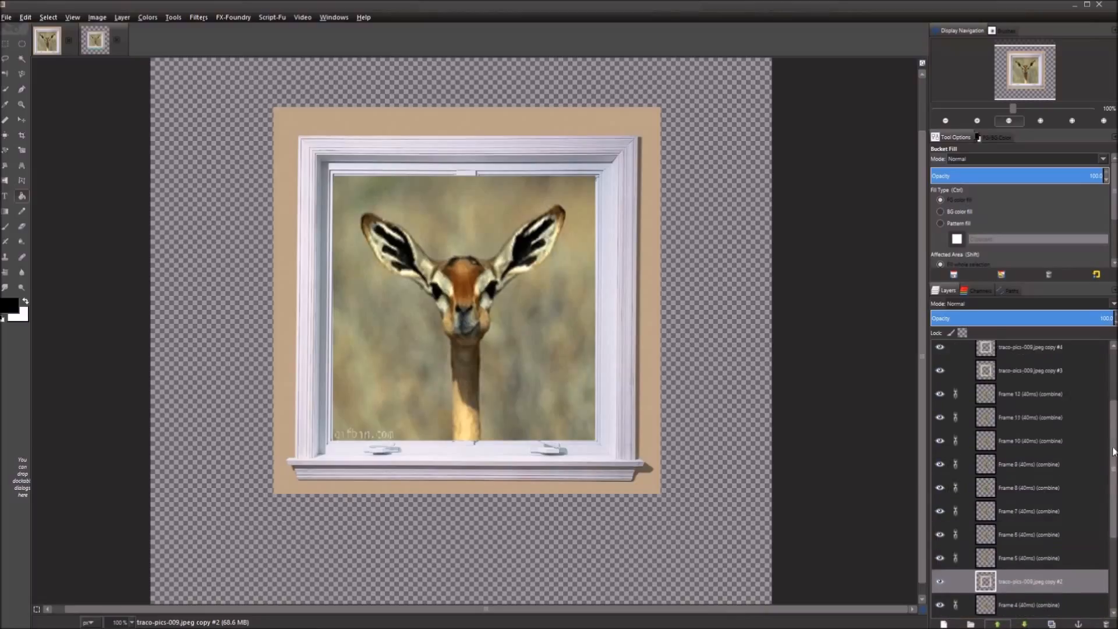
{"action": "left_click", "coordinate": [1037, 386]}
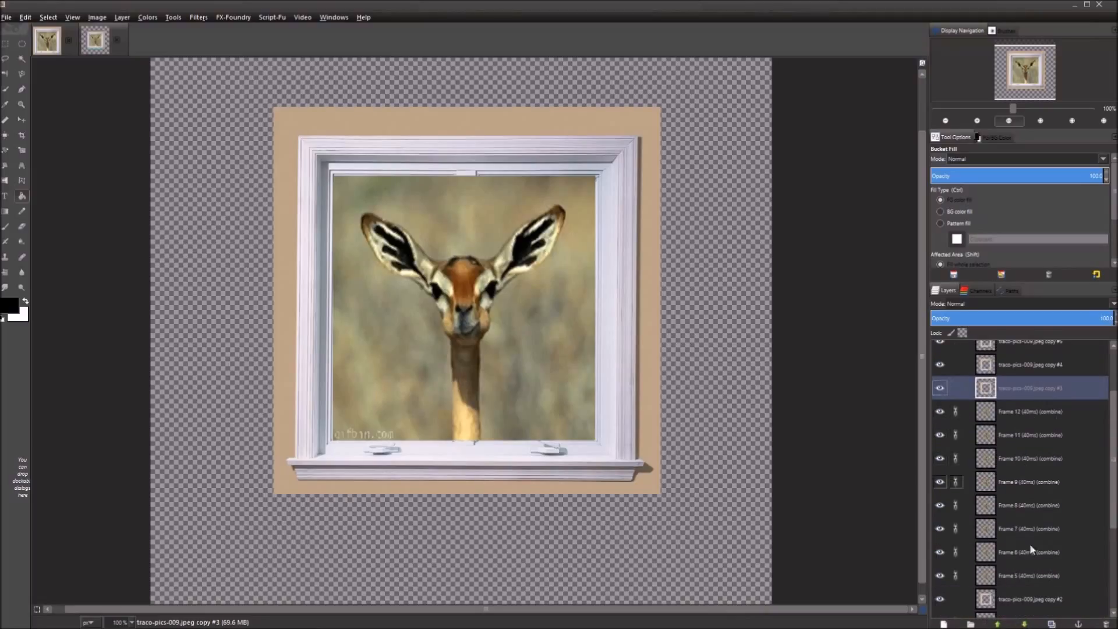
{"action": "left_click", "coordinate": [1028, 625]}
{"action": "left_click", "coordinate": [1029, 625]}
{"action": "left_click", "coordinate": [1029, 625]}
{"action": "left_click", "coordinate": [1028, 625]}
{"action": "left_click", "coordinate": [1029, 625]}
{"action": "left_click", "coordinate": [1029, 625]}
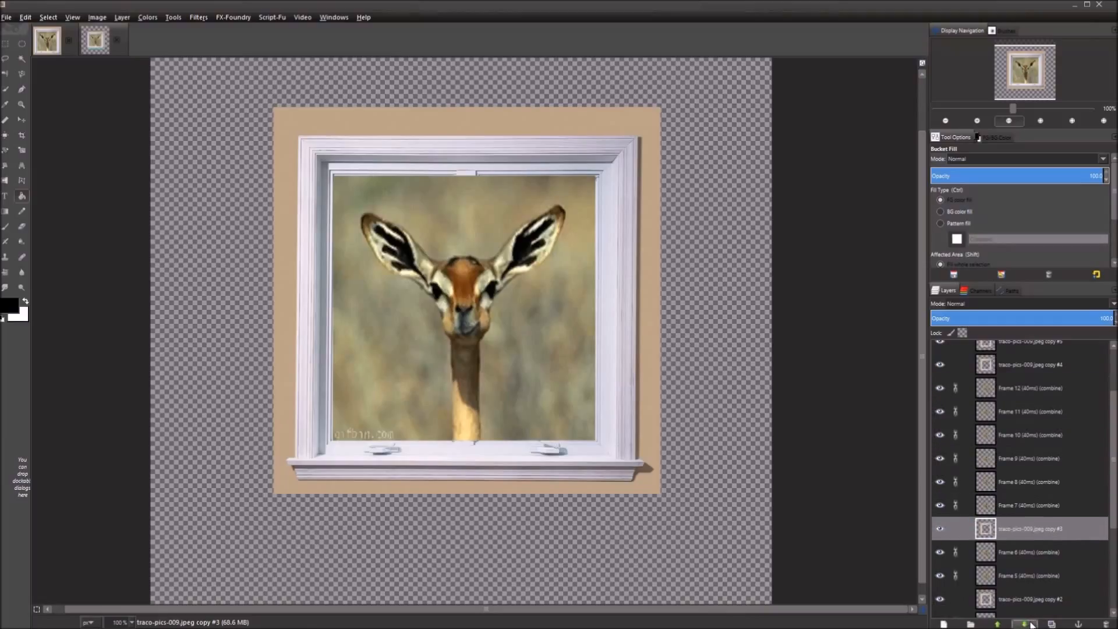
{"action": "left_click", "coordinate": [1029, 625]}
Move the traco-pics-009.jpeg copy #4 layer down the stack to directly above Frame 6 (40ms).
{"action": "scroll", "coordinate": [1116, 492], "scroll_direction": "up", "scroll_amount": 1}
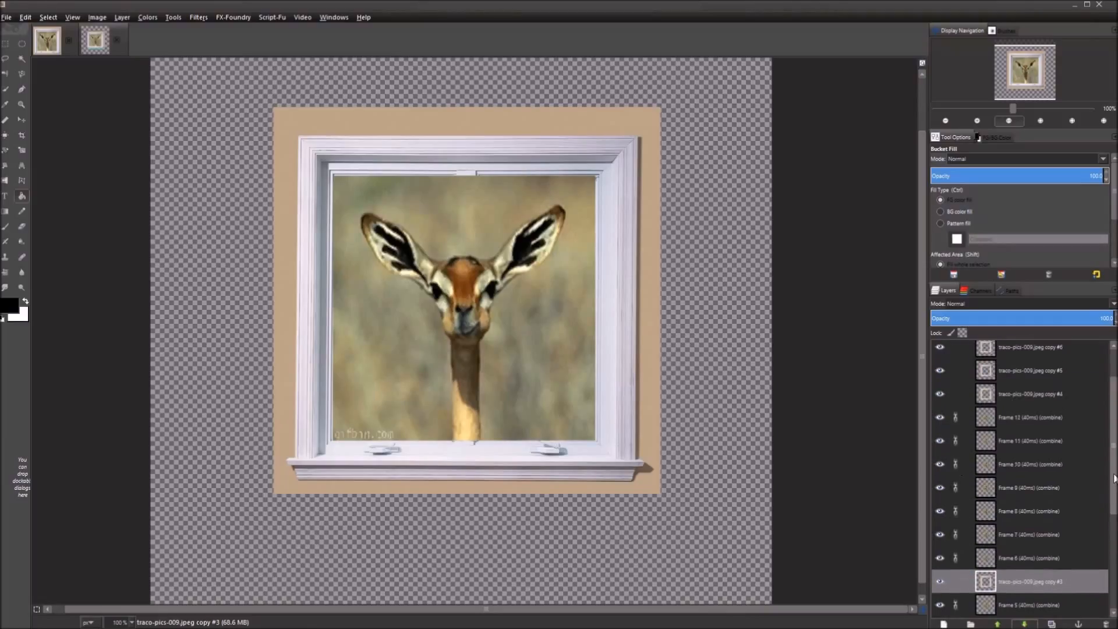
{"action": "left_click", "coordinate": [1033, 399]}
{"action": "left_click", "coordinate": [1027, 625]}
{"action": "left_click", "coordinate": [1026, 625]}
{"action": "left_click", "coordinate": [1026, 625]}
{"action": "left_click", "coordinate": [1027, 625]}
{"action": "left_click", "coordinate": [1026, 625]}
{"action": "left_click", "coordinate": [1026, 626]}
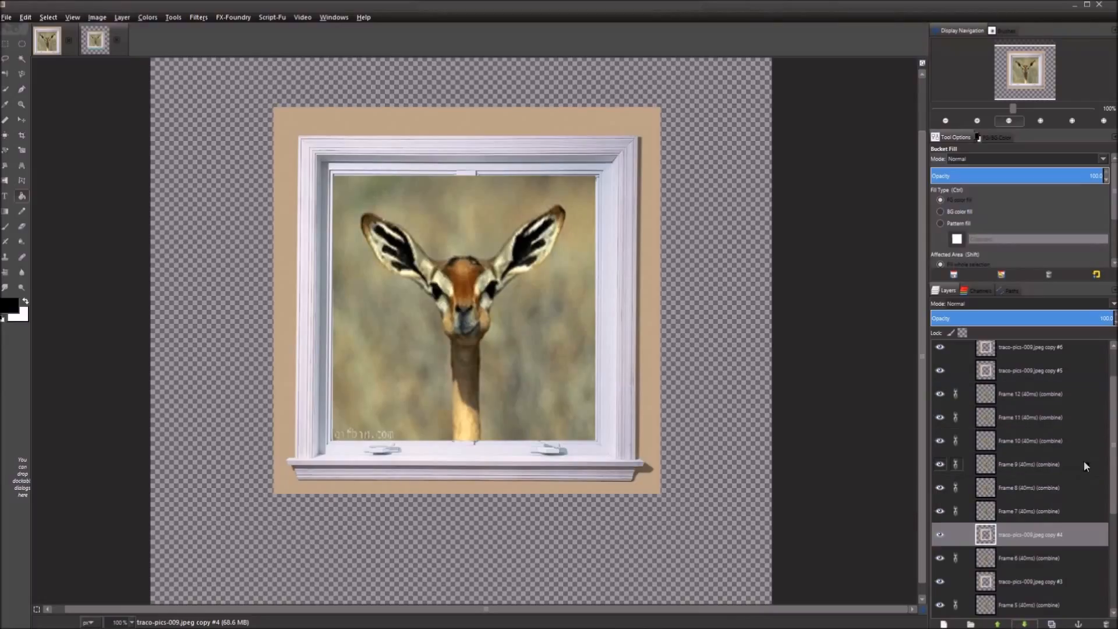
Move the traco-pics-009.jpeg copy #5 layer down the stack to directly above Frame 7 (40ms).
{"action": "scroll", "coordinate": [1107, 455], "scroll_direction": "up", "scroll_amount": 1}
{"action": "left_click", "coordinate": [1046, 399]}
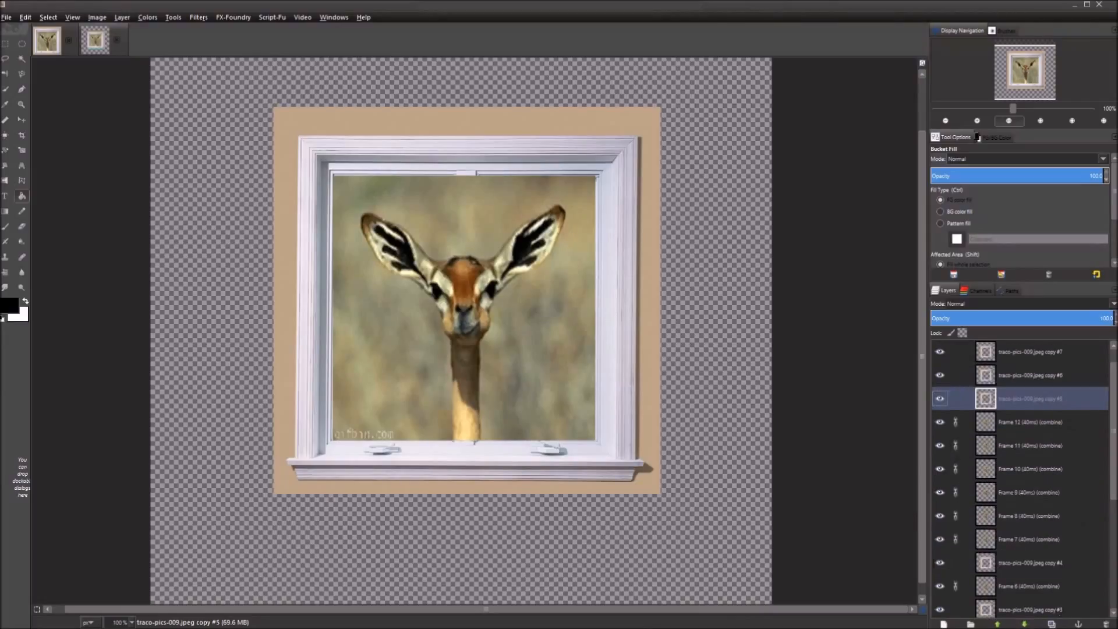
{"action": "left_click", "coordinate": [1025, 625]}
{"action": "left_click", "coordinate": [1025, 625]}
{"action": "left_click", "coordinate": [1025, 625]}
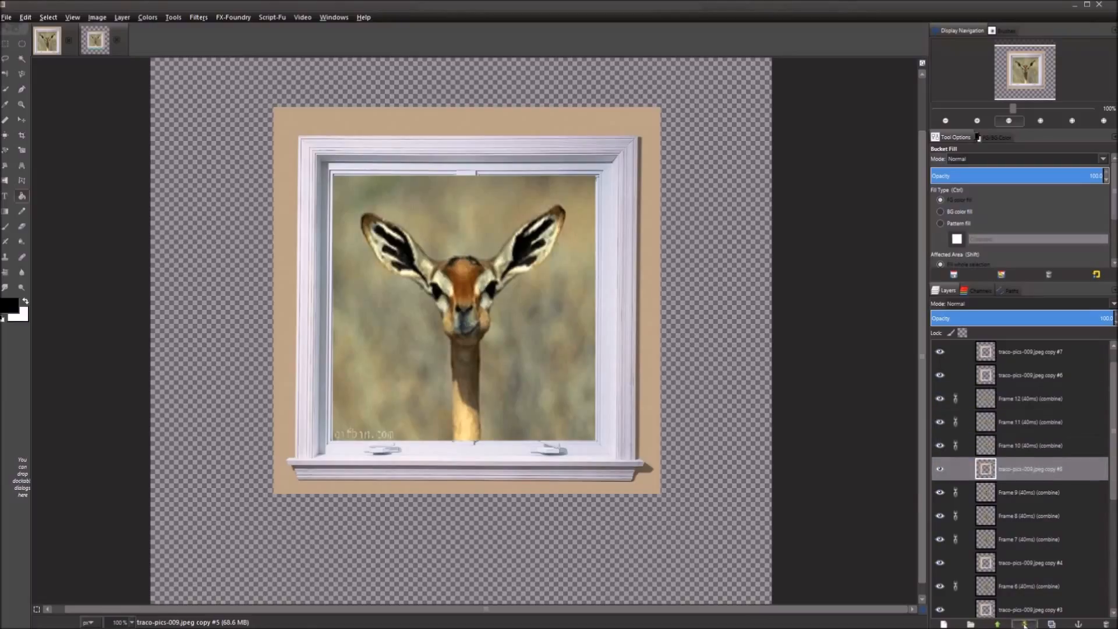
{"action": "left_click", "coordinate": [1026, 625]}
{"action": "left_click", "coordinate": [1026, 625]}
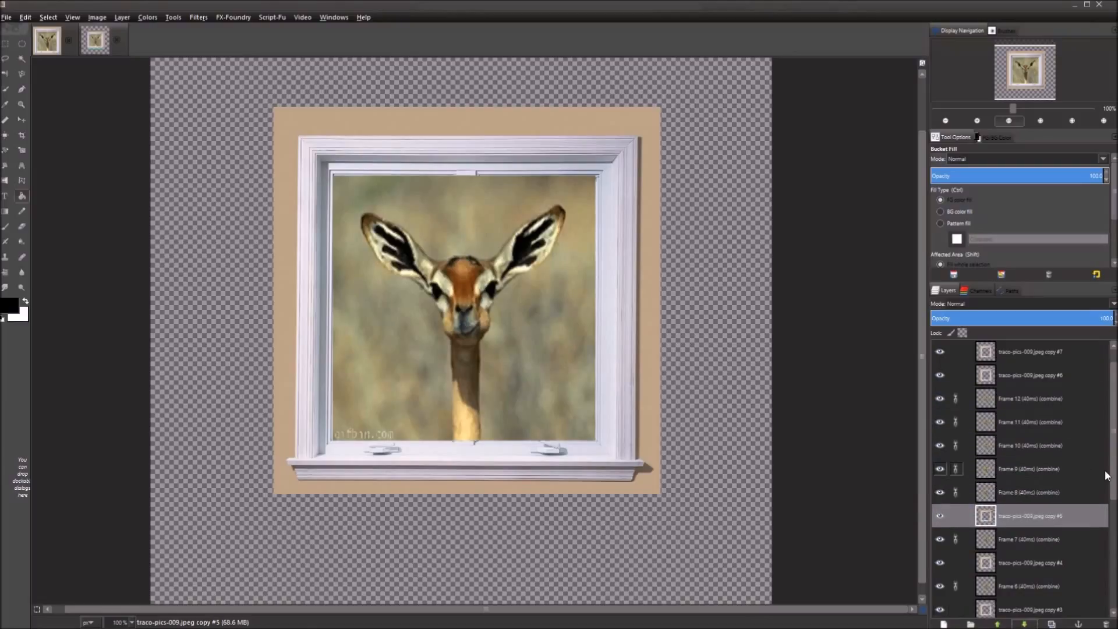
Move the traco-pics-009.jpeg copy #6 layer down the stack to directly above Frame 8 (40ms).
{"action": "scroll", "coordinate": [1113, 476], "scroll_direction": "up", "scroll_amount": 1}
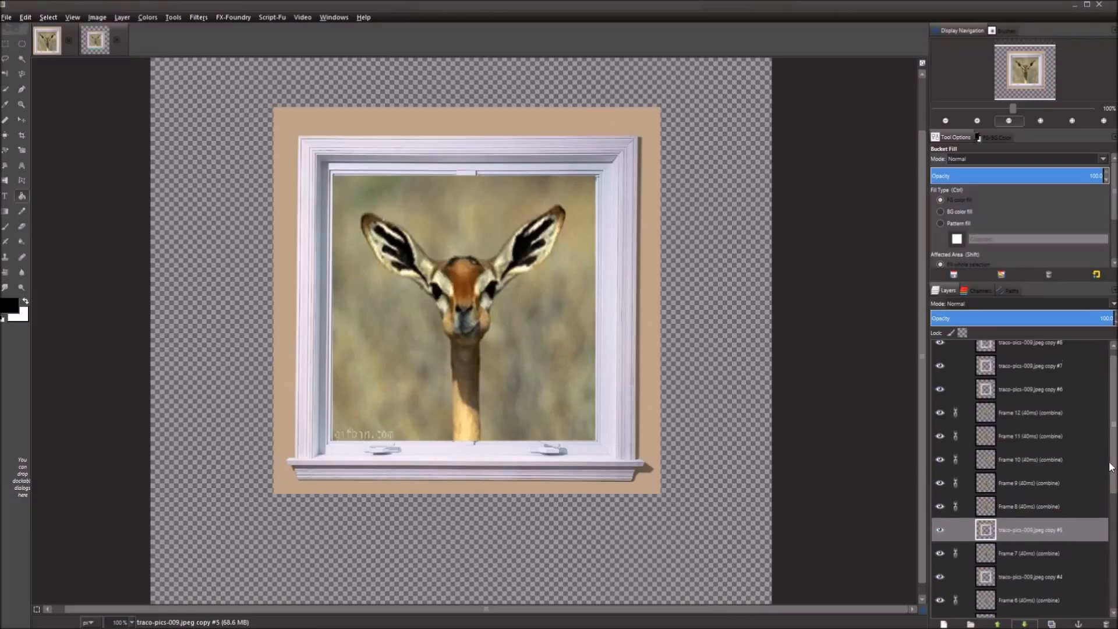
{"action": "left_click", "coordinate": [1025, 396]}
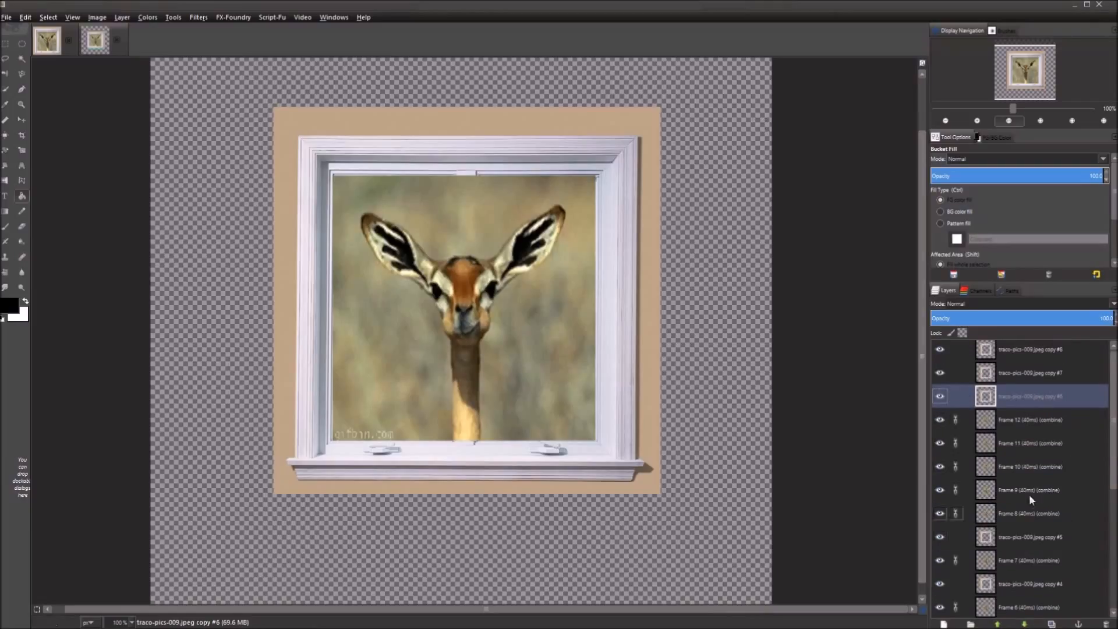
{"action": "left_click", "coordinate": [1024, 625]}
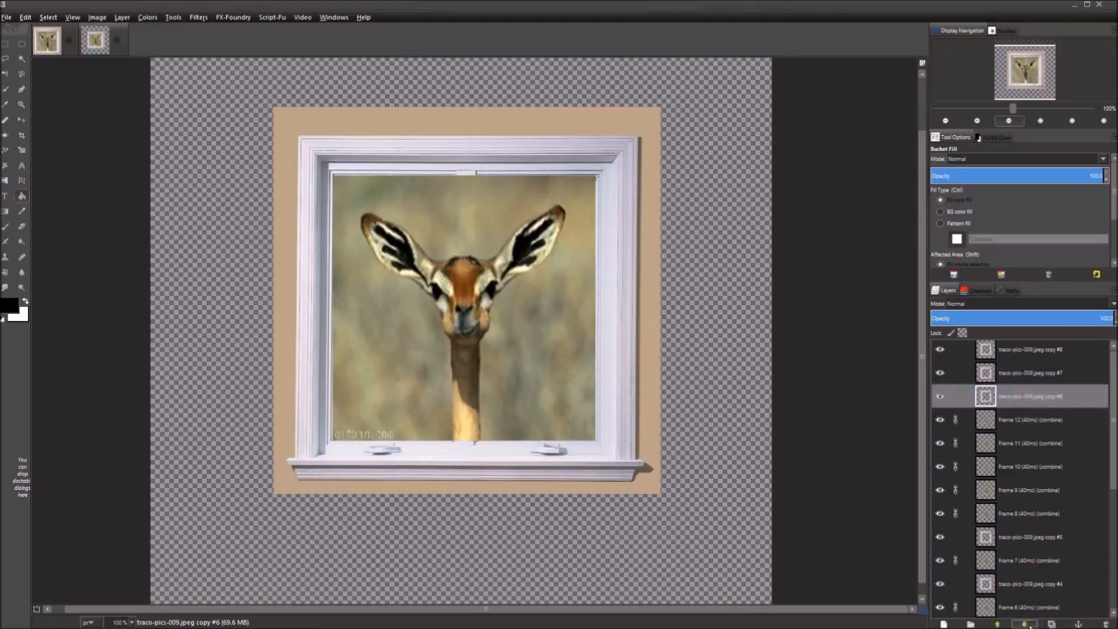
{"action": "left_click", "coordinate": [1025, 625]}
{"action": "left_click", "coordinate": [1024, 625]}
{"action": "left_click", "coordinate": [1025, 624]}
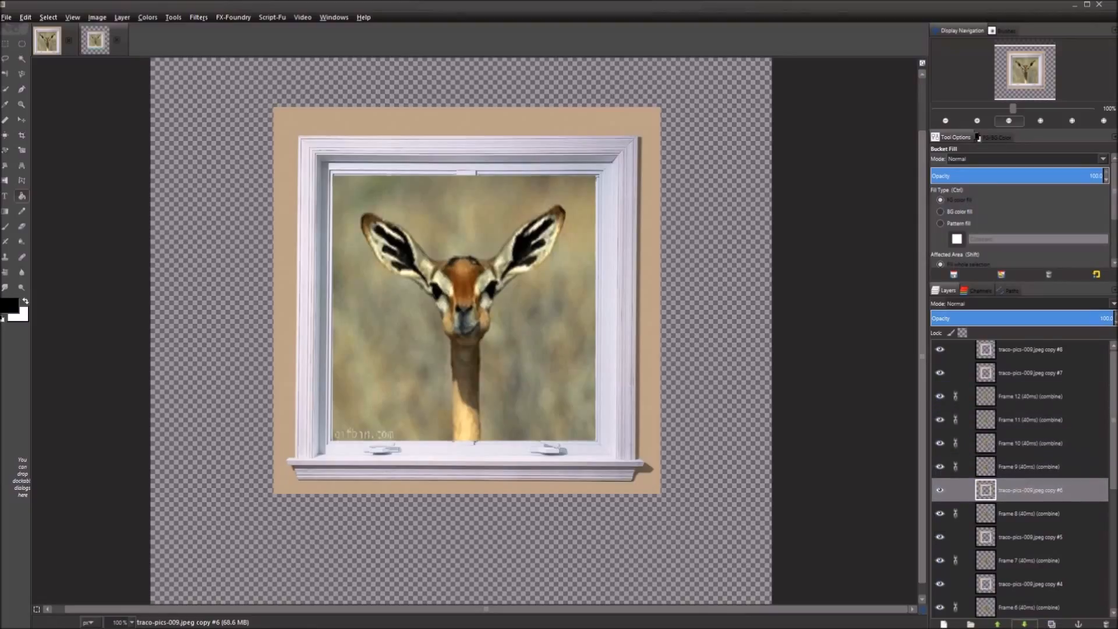
Move the traco-pics-009.jpeg copy #7 layer down the stack to directly above Frame 9 (40ms).
{"action": "left_click", "coordinate": [1048, 373]}
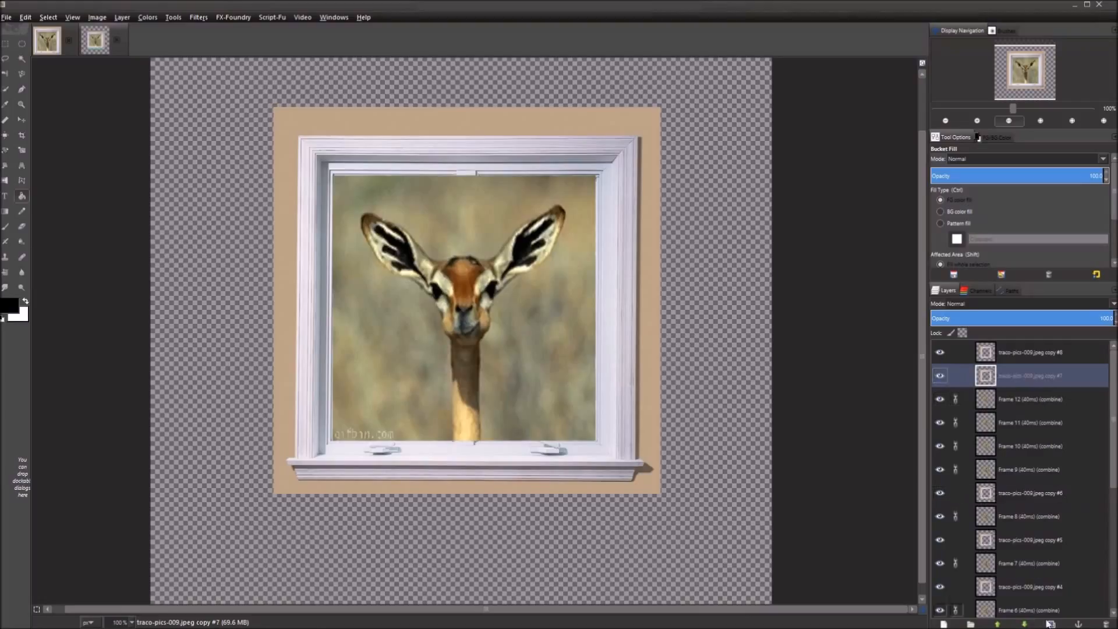
{"action": "left_click", "coordinate": [1025, 625]}
{"action": "left_click", "coordinate": [1025, 624]}
{"action": "left_click", "coordinate": [1024, 625]}
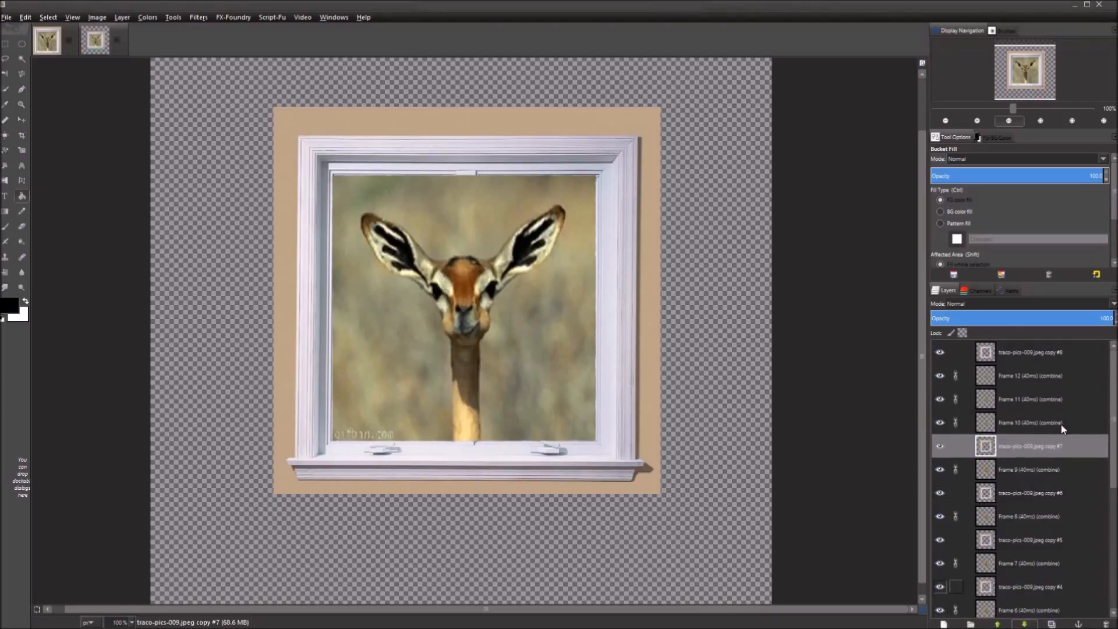
Move the traco-pics-009.jpeg copy #8 layer down the stack to directly above Frame 10 (40ms).
{"action": "left_click", "coordinate": [1025, 352]}
{"action": "left_click", "coordinate": [1025, 624]}
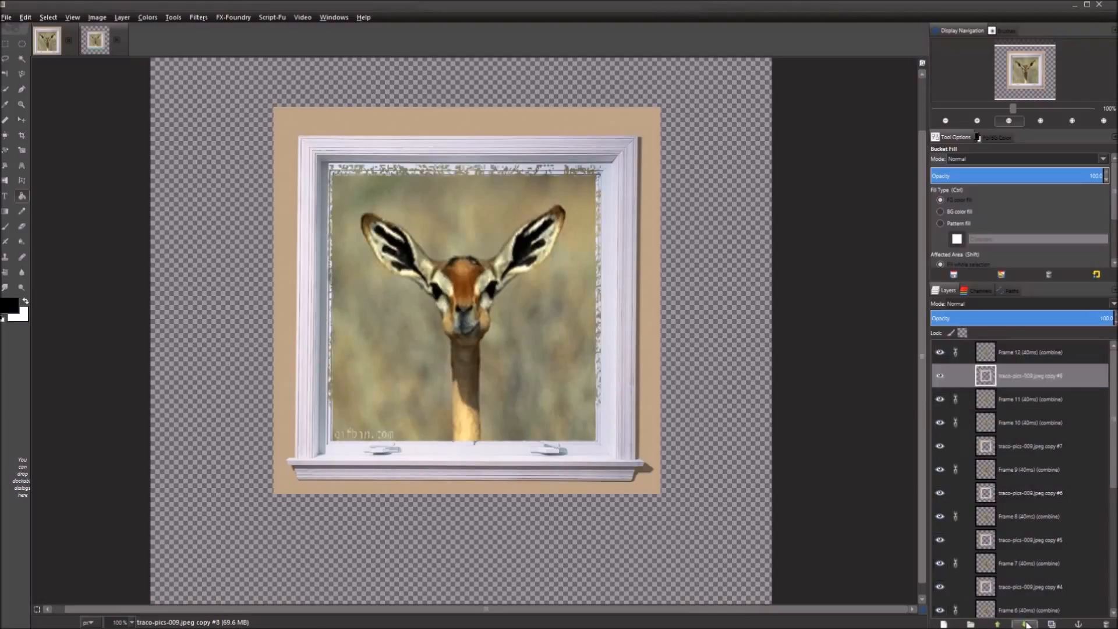
{"action": "left_click", "coordinate": [1025, 624]}
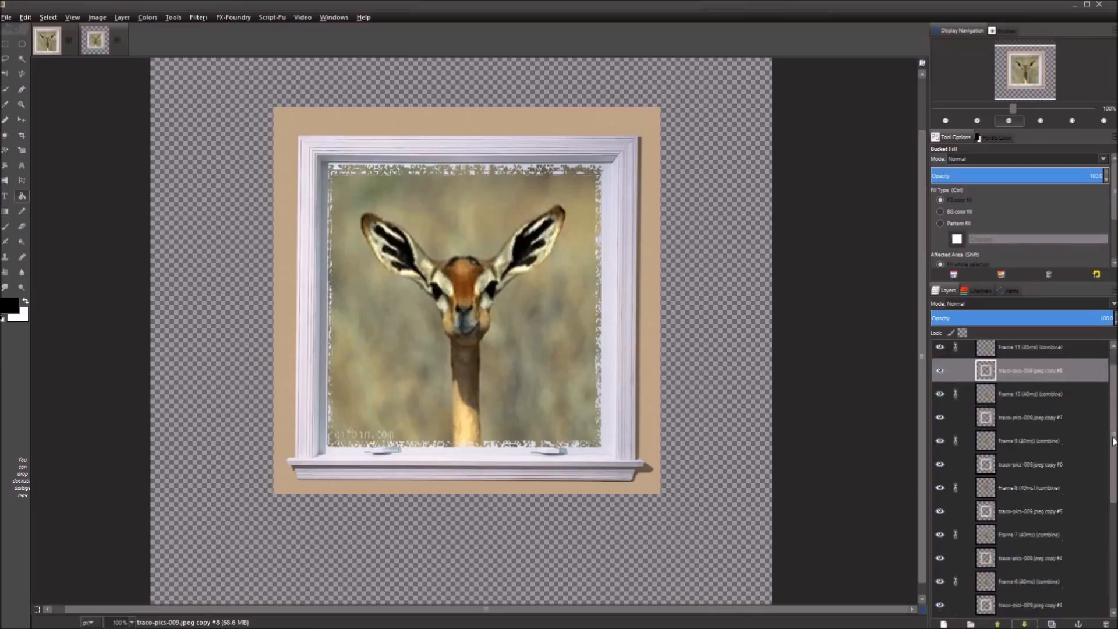
Duplicate the traco-pics-009.jpeg copy #8 layer and raise the duplicate to directly above Frame 11 (40ms).
{"action": "left_click", "coordinate": [1031, 396]}
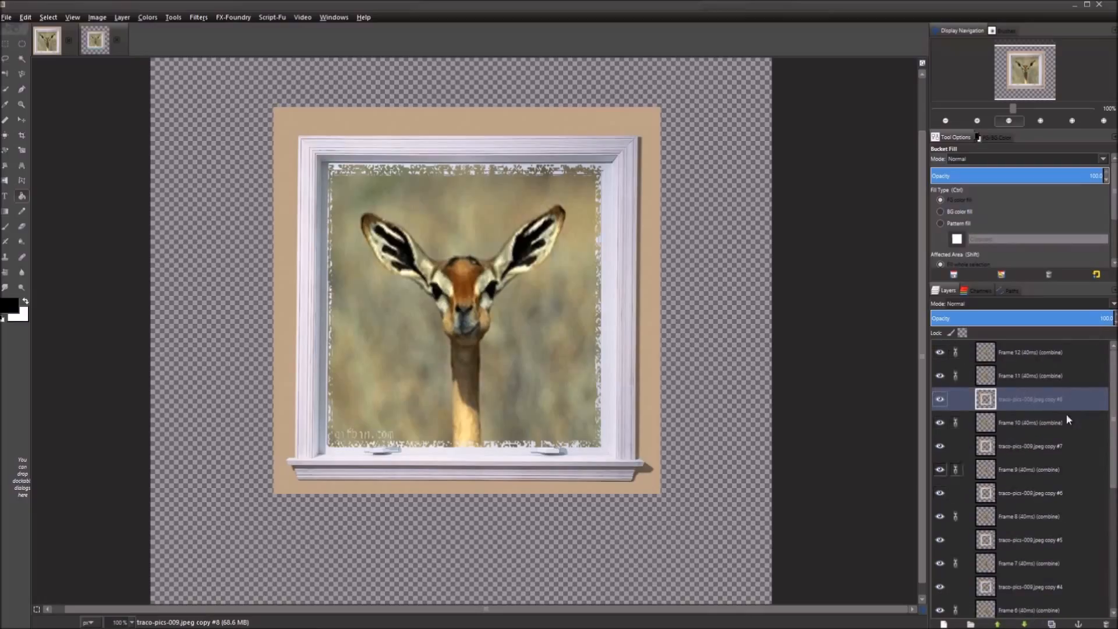
{"action": "left_click", "coordinate": [1052, 625]}
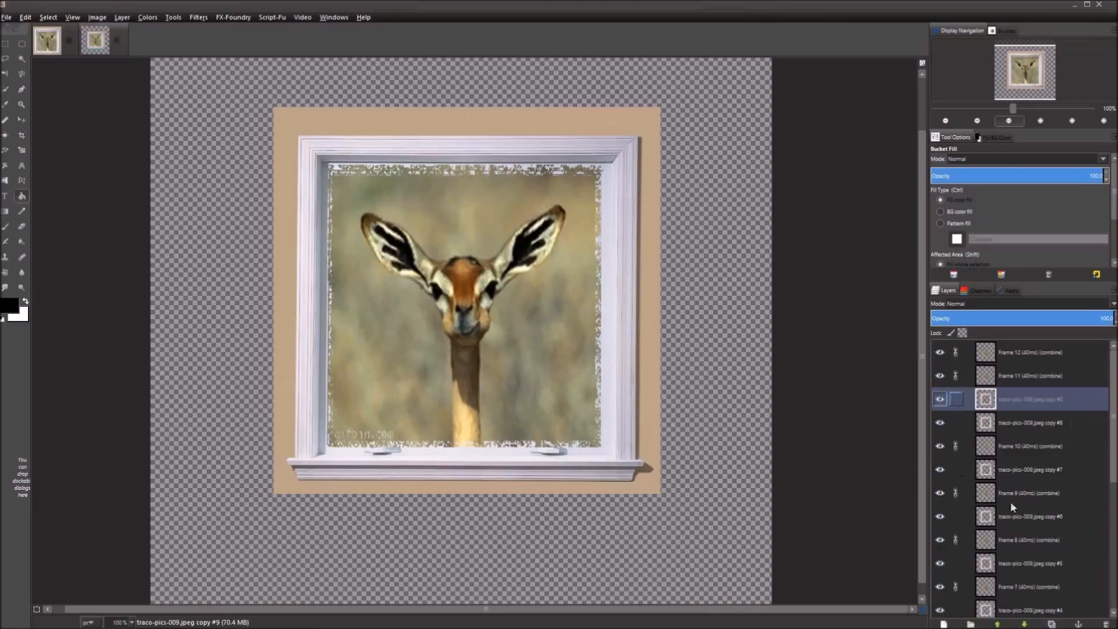
{"action": "left_click", "coordinate": [998, 624]}
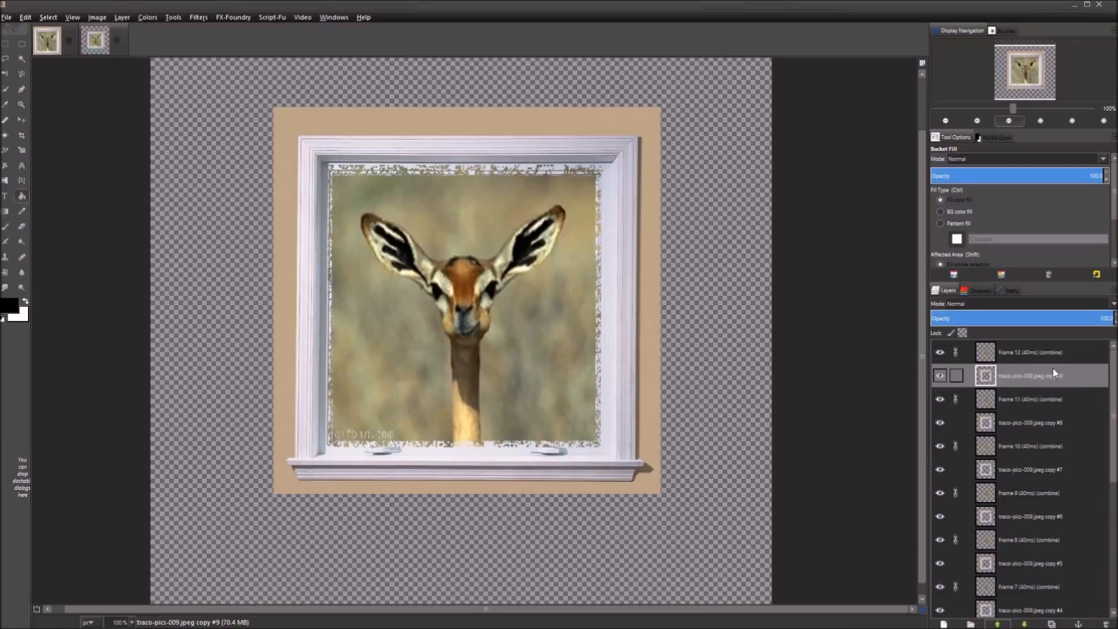
Duplicate the window layer above Frame 11 and raise the duplicate to directly above Frame 12 (40ms).
{"action": "left_click", "coordinate": [1052, 624]}
{"action": "left_click", "coordinate": [1065, 379]}
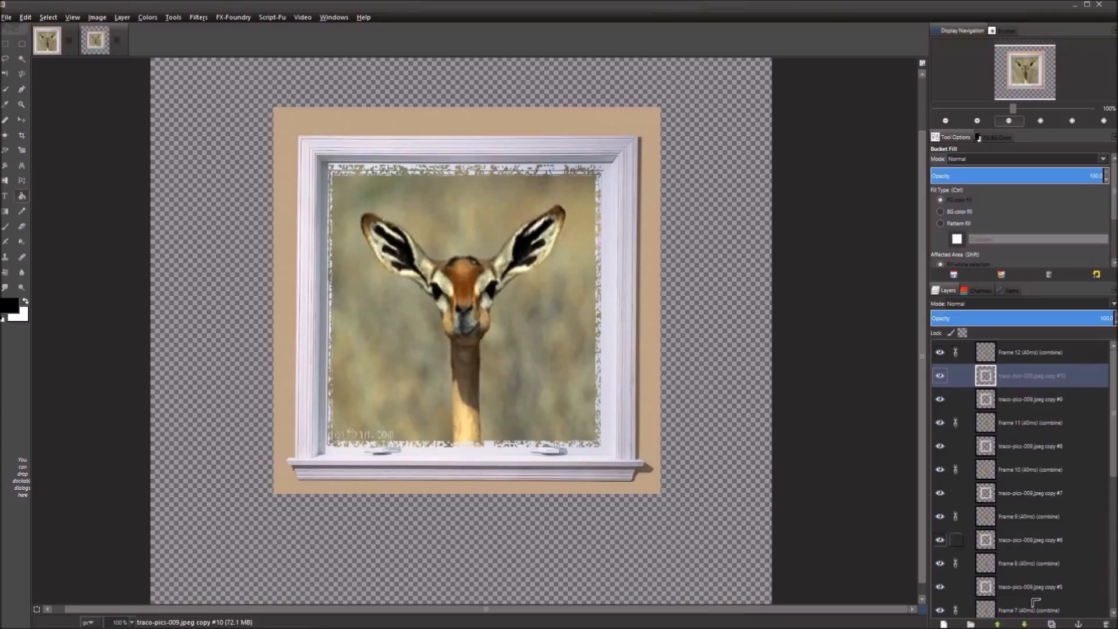
{"action": "left_click", "coordinate": [997, 624]}
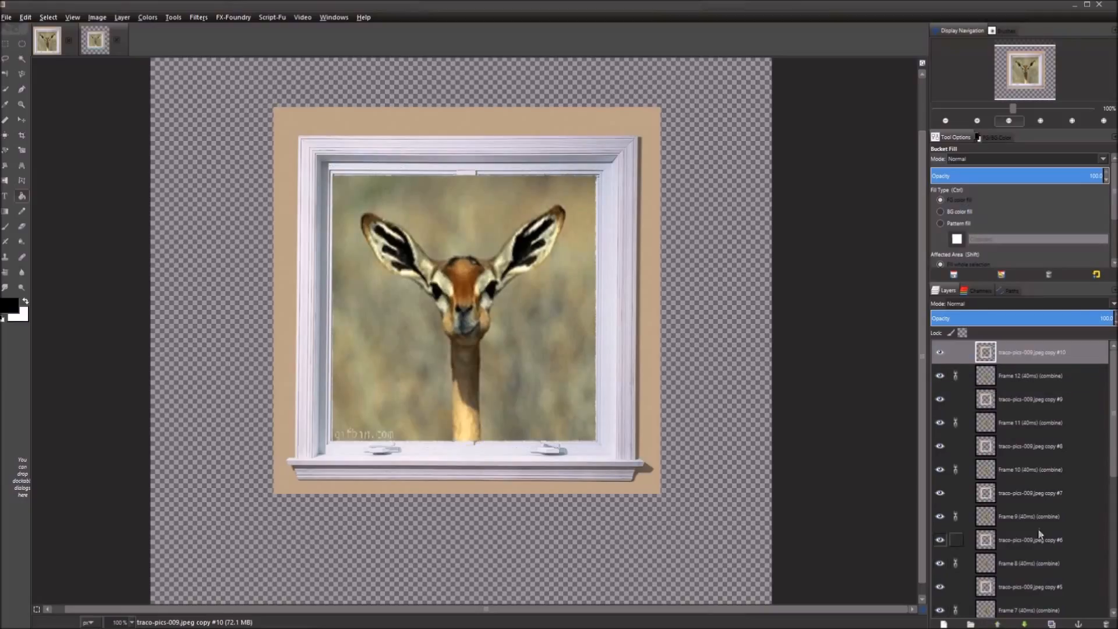
Rename the traco-pics-009.jpeg layer directly above the Background (40ms) layer as Window 1.
{"action": "scroll", "coordinate": [1116, 390], "scroll_direction": "down", "scroll_amount": 10}
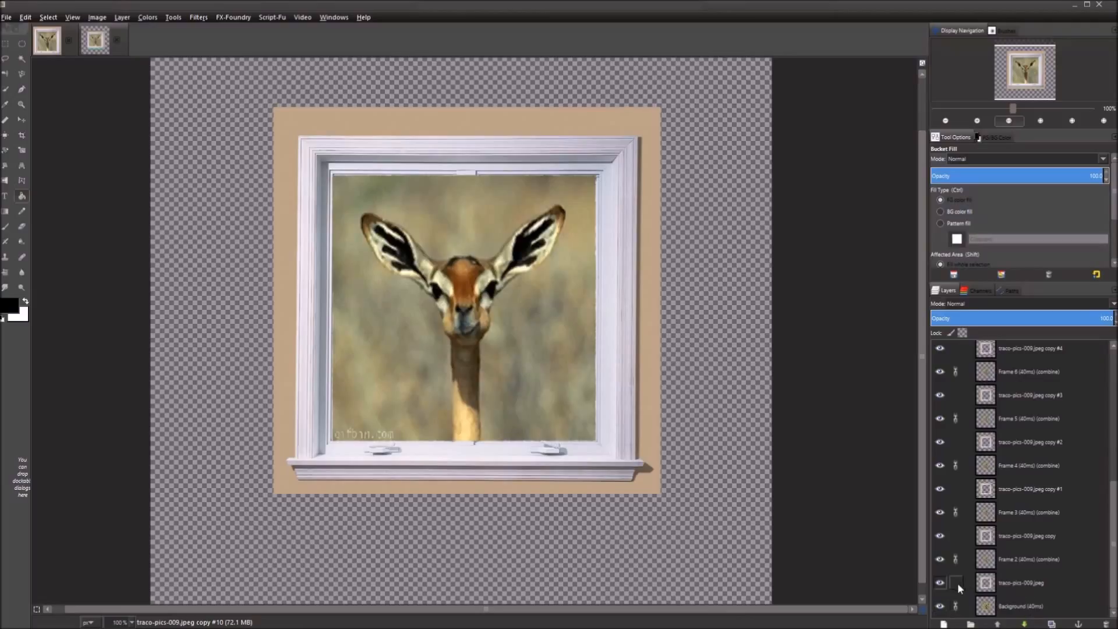
{"action": "double_click", "coordinate": [1015, 586]}
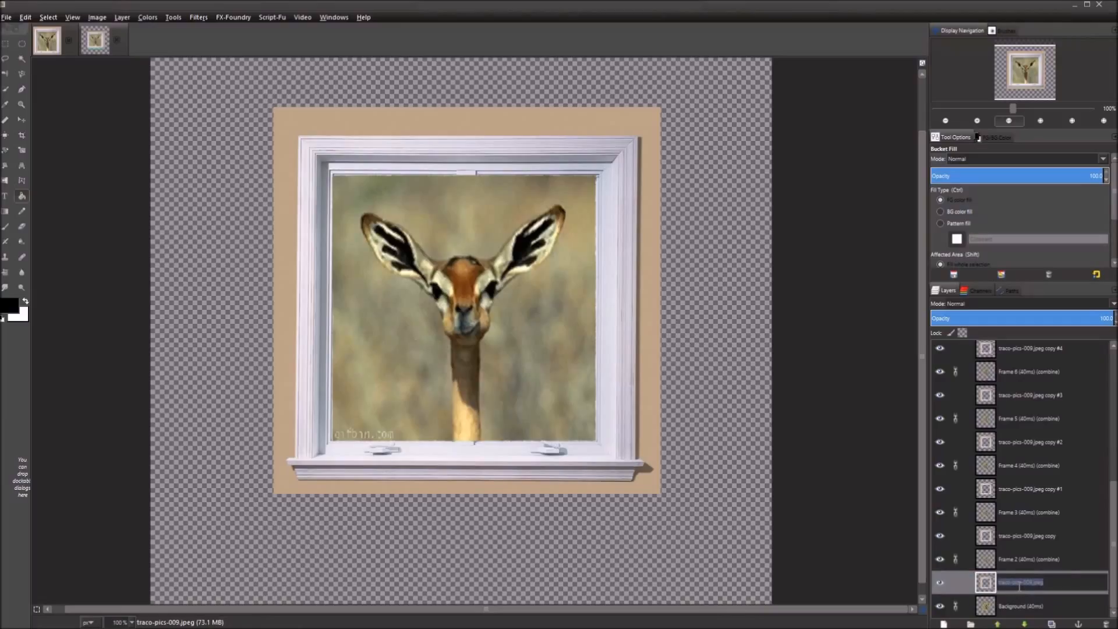
{"action": "type", "text": "m"}
{"action": "key", "text": "Return"}
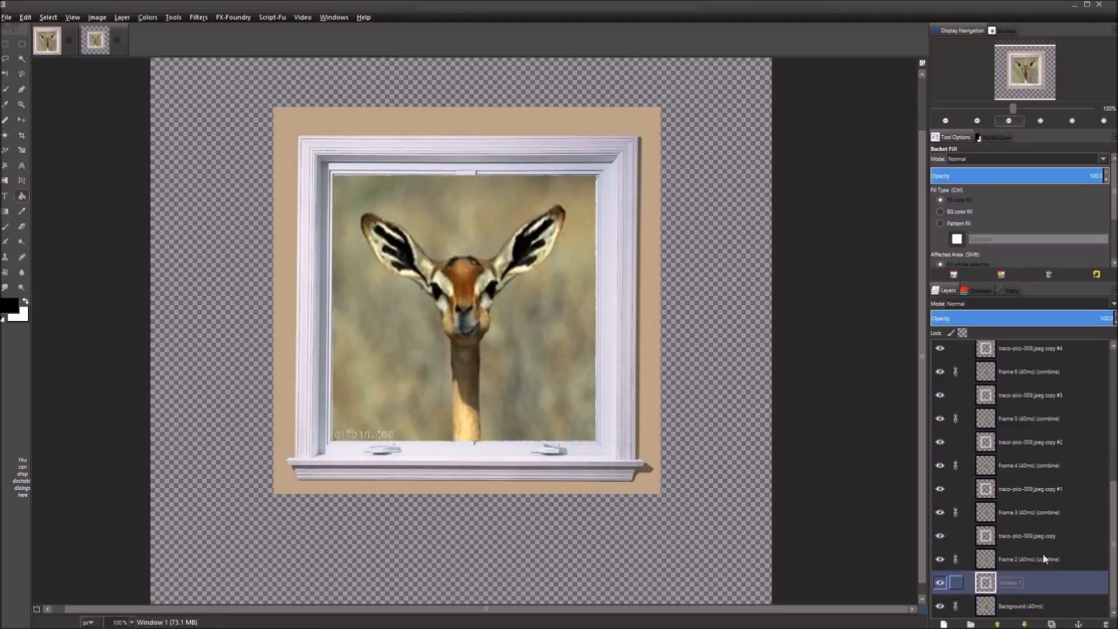
Rename the traco-pics-009.jpeg copy layer above Frame 2 (40ms) as w 2.
{"action": "left_click", "coordinate": [1012, 565]}
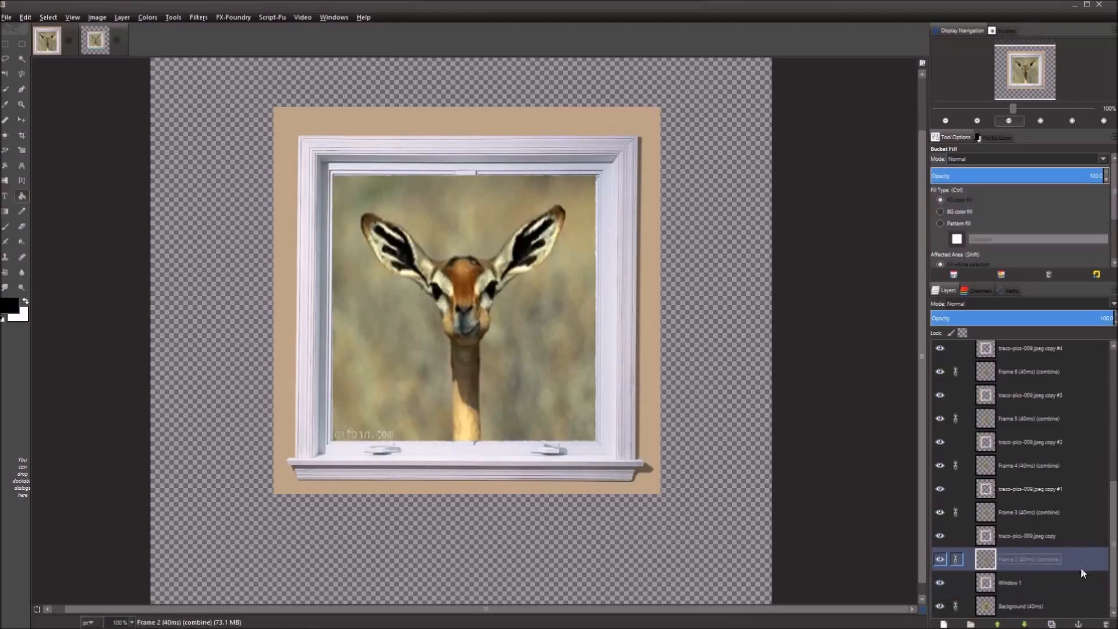
{"action": "double_click", "coordinate": [1006, 535]}
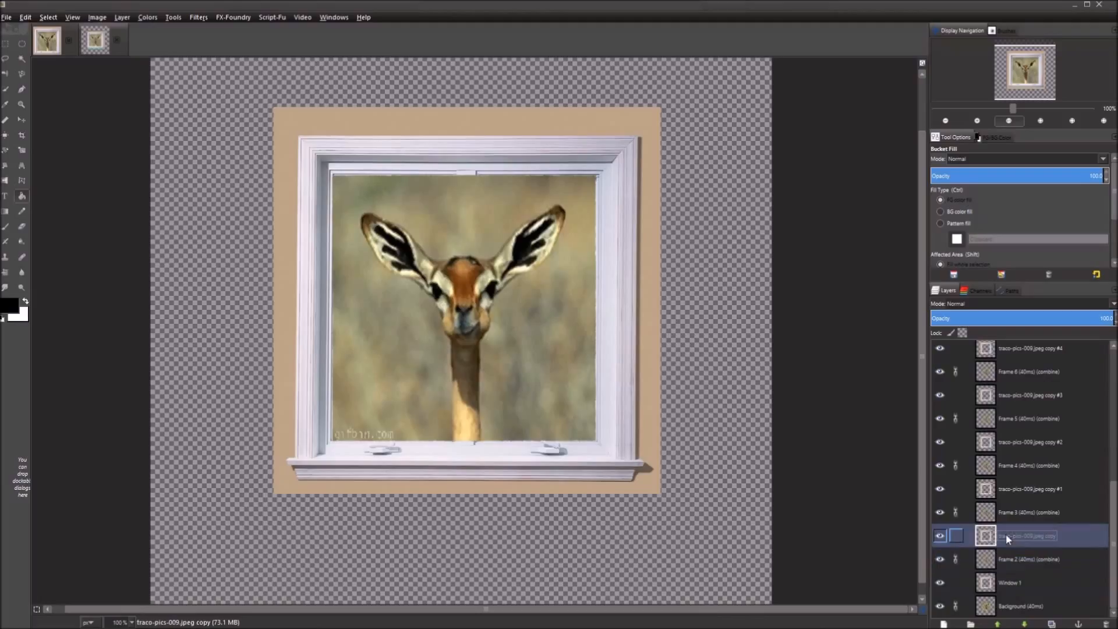
{"action": "key", "text": "minus"}
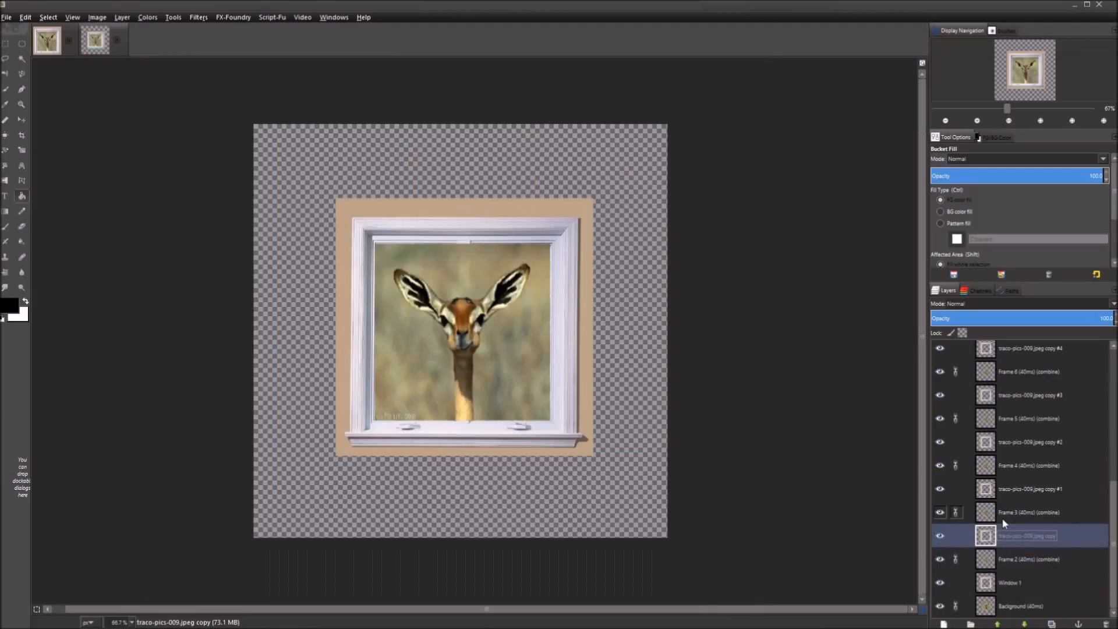
{"action": "double_click", "coordinate": [1025, 541]}
{"action": "type", "text": "W 2"}
{"action": "key", "text": "Return"}
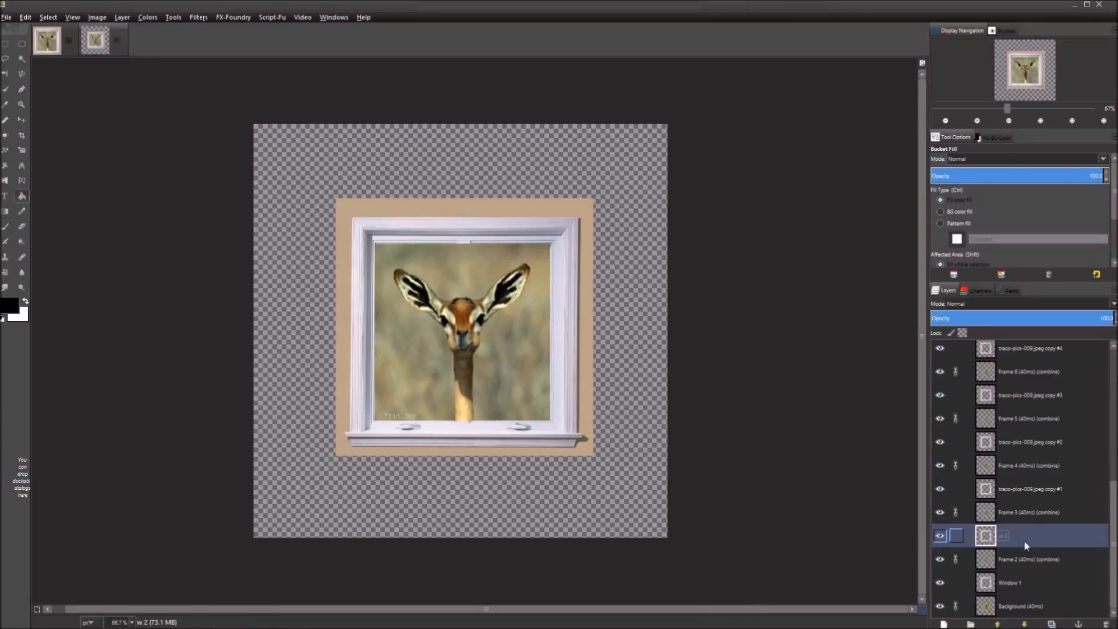
Rename the traco-pics-009.jpeg copy #1 layer above Frame 3 (40ms) as w 3.
{"action": "double_click", "coordinate": [1029, 510]}
{"action": "double_click", "coordinate": [1027, 491]}
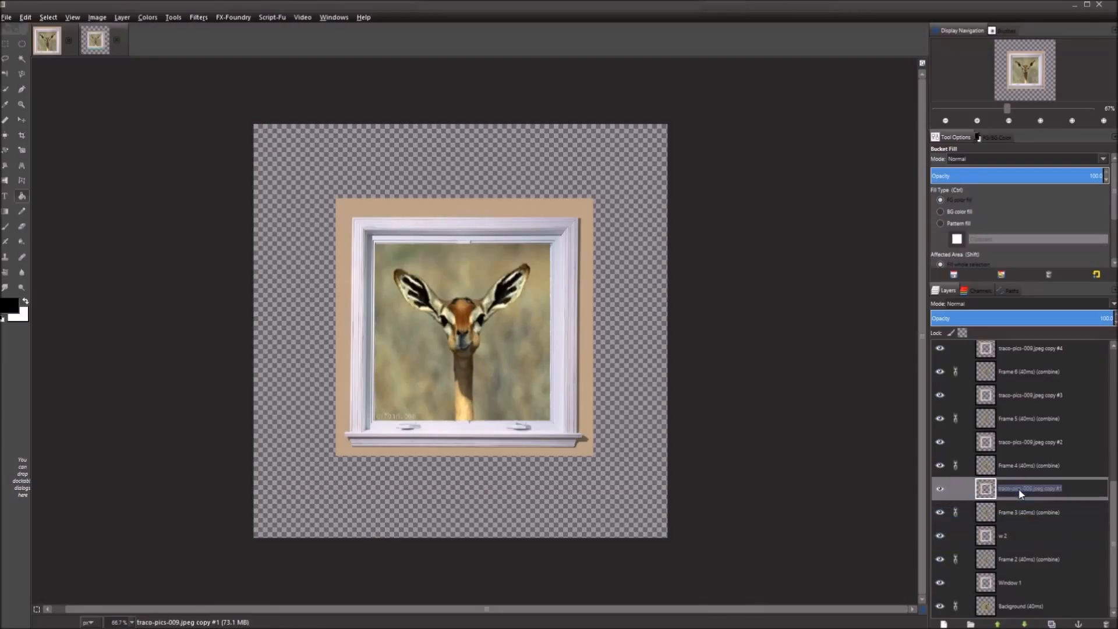
{"action": "type", "text": "w 3"}
{"action": "key", "text": "Return"}
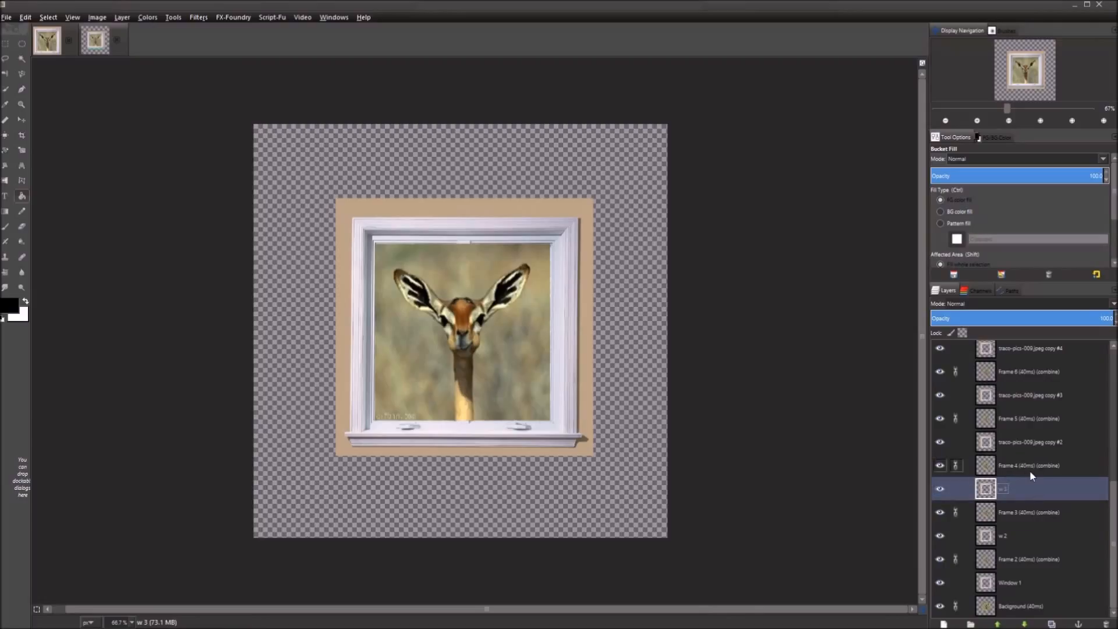
Rename the traco-pics-009.jpeg copy #2 layer above Frame 4 as w 4 and the copy #3 layer above Frame 5 as w 5.
{"action": "double_click", "coordinate": [1013, 441]}
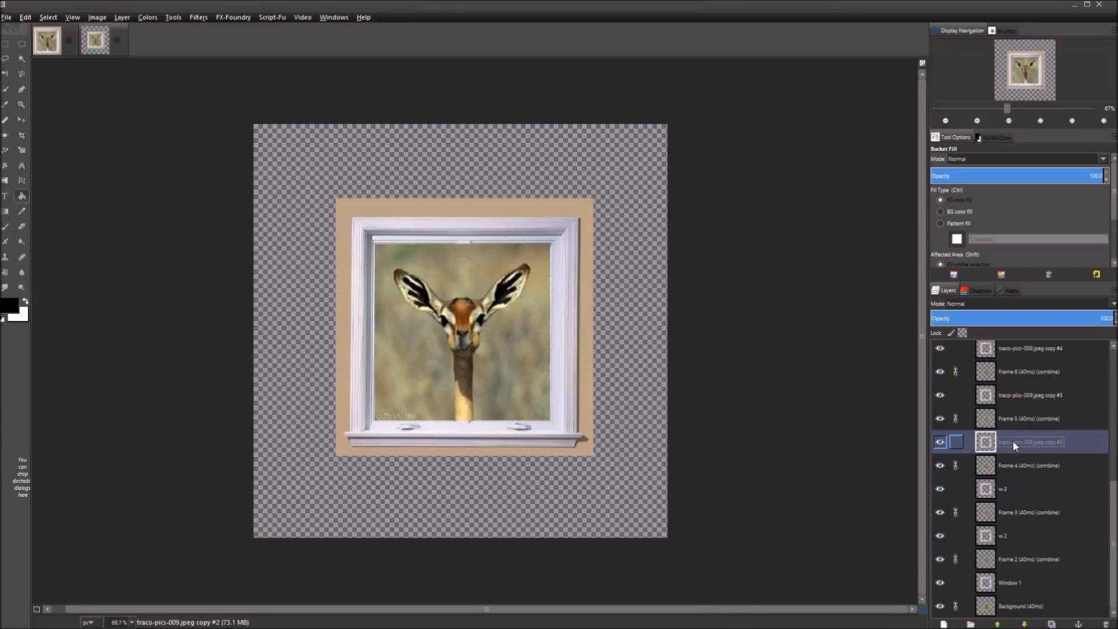
{"action": "type", "text": "w"}
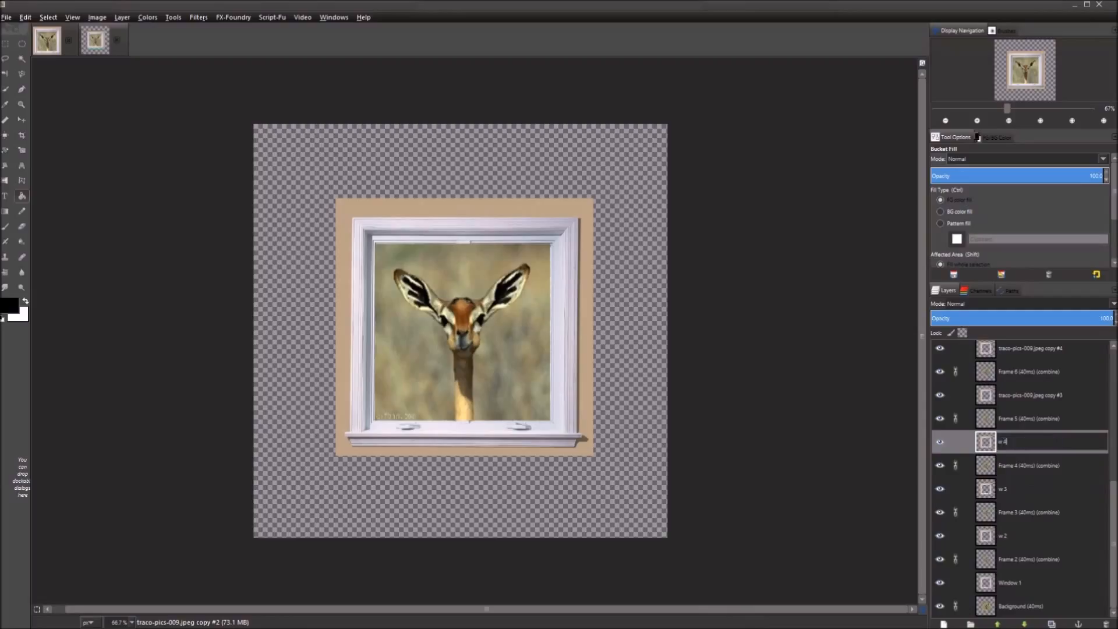
{"action": "type", "text": " 4"}
{"action": "key", "text": "Return"}
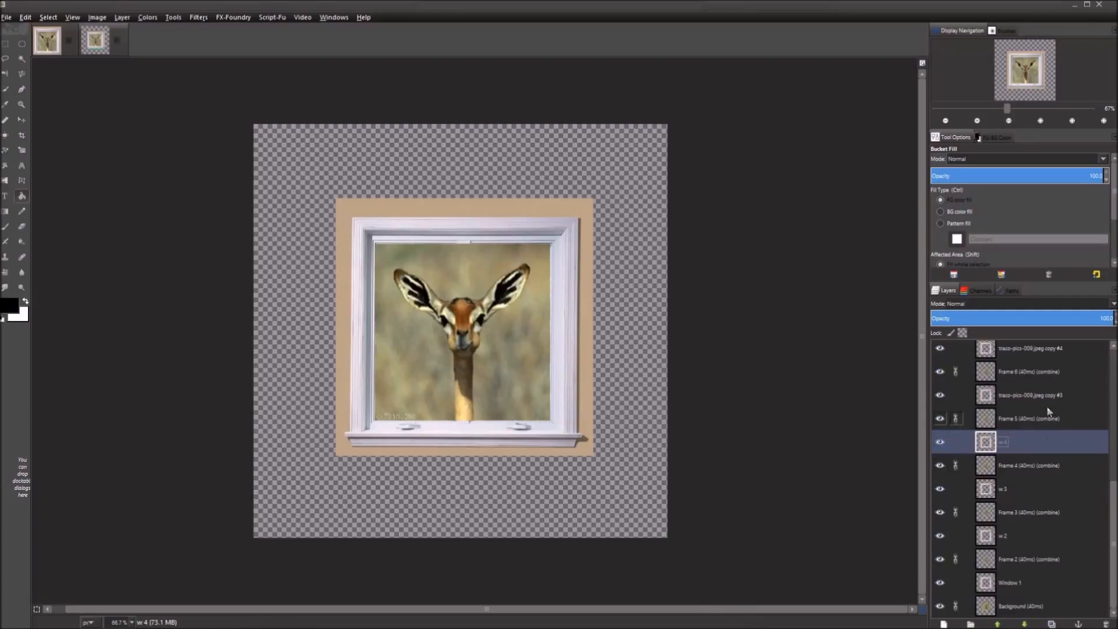
{"action": "left_click", "coordinate": [1019, 390]}
{"action": "double_click", "coordinate": [1019, 390]}
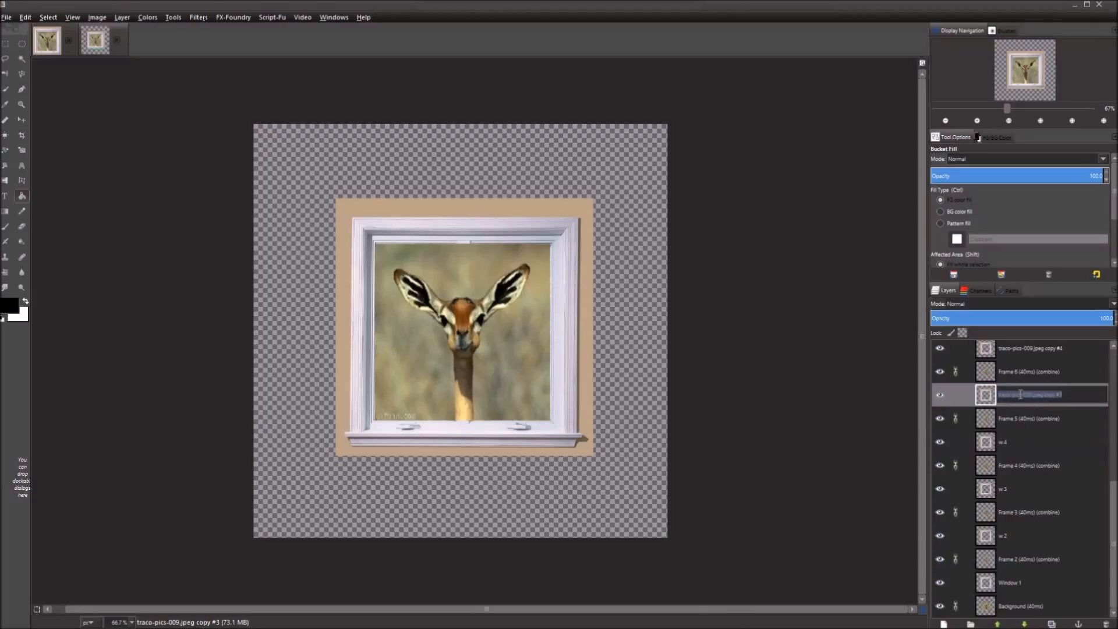
{"action": "type", "text": "w 5"}
{"action": "key", "text": "Return"}
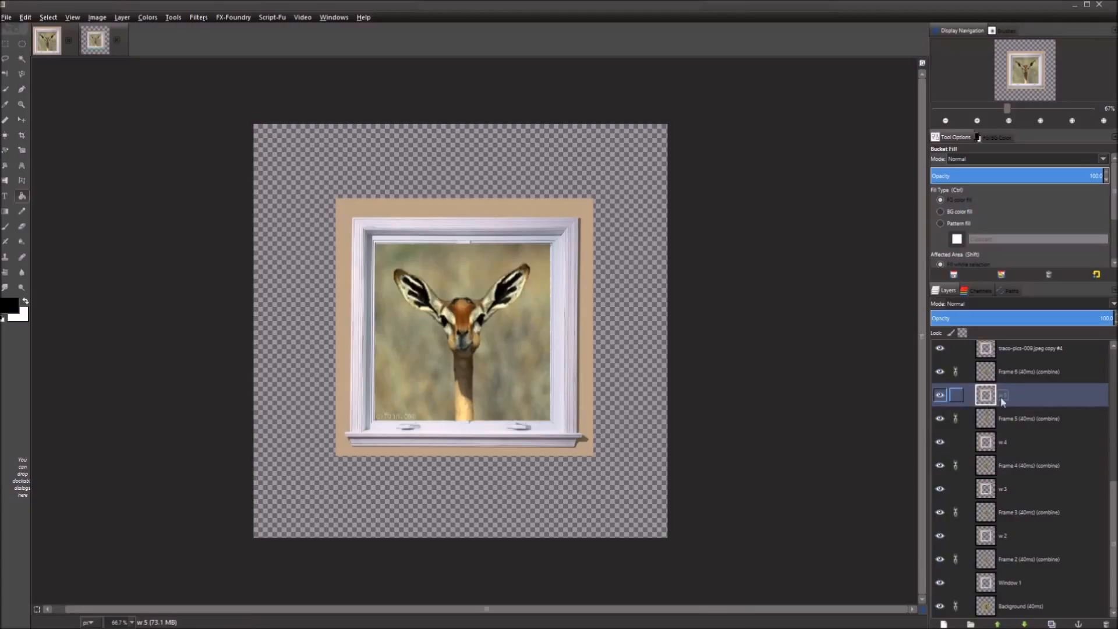
Rename the traco-pics-009.jpeg copy #4 layer above Frame 6 as w 6 and the copy #5 layer above Frame 7 as w 7.
{"action": "left_click", "coordinate": [1034, 348]}
{"action": "double_click", "coordinate": [1034, 349]}
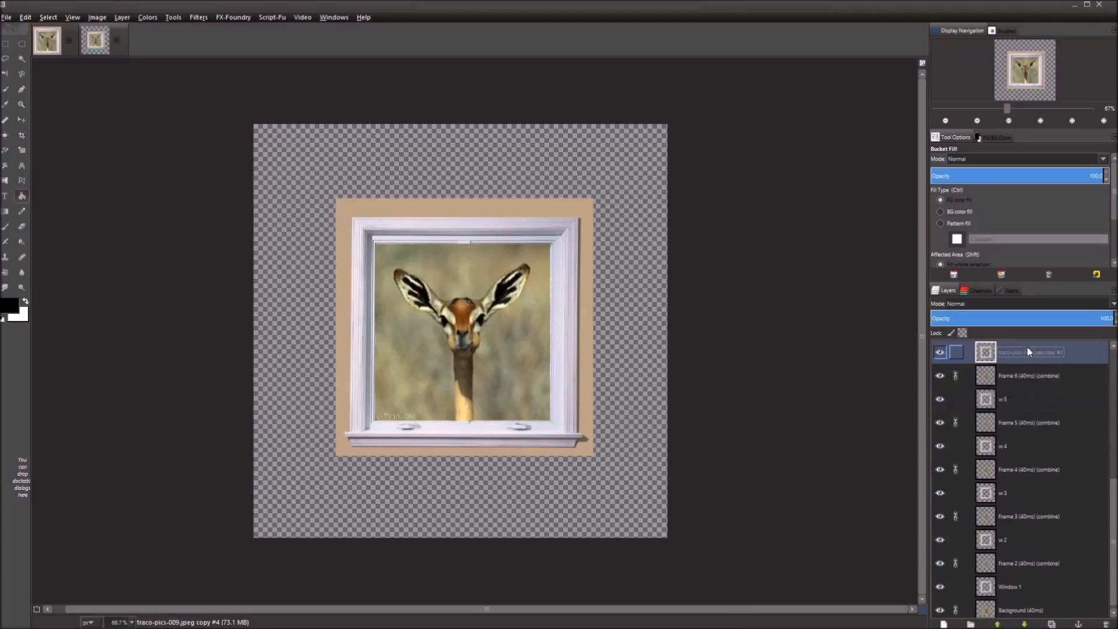
{"action": "type", "text": "w"}
{"action": "key", "text": "Return"}
{"action": "scroll", "coordinate": [1019, 352], "scroll_direction": "up", "scroll_amount": 2}
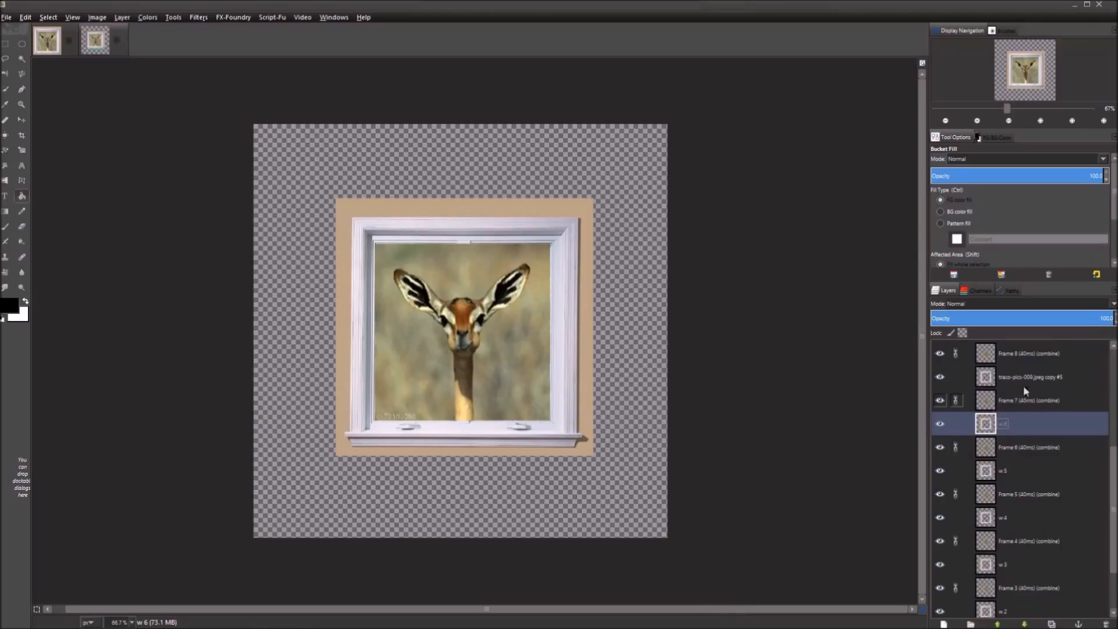
{"action": "double_click", "coordinate": [1014, 370]}
{"action": "type", "text": "w 7"}
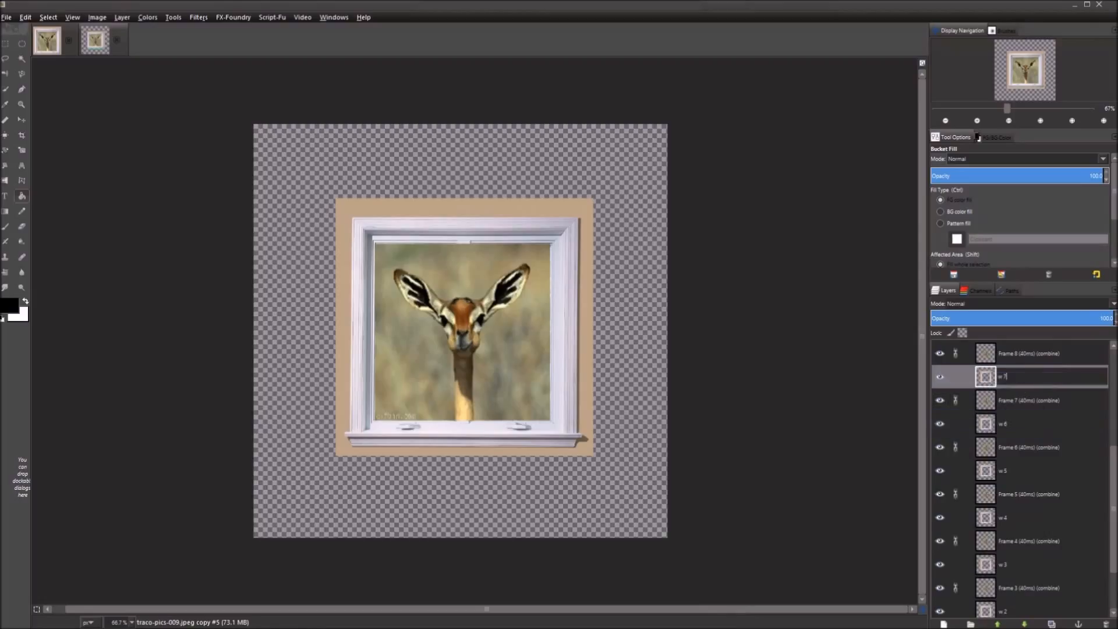
{"action": "key", "text": "Return"}
Rename the traco-pics-009.jpeg copy #6 layer above Frame 8 (40ms) as w 8.
{"action": "scroll", "coordinate": [1018, 365], "scroll_direction": "up", "scroll_amount": 3}
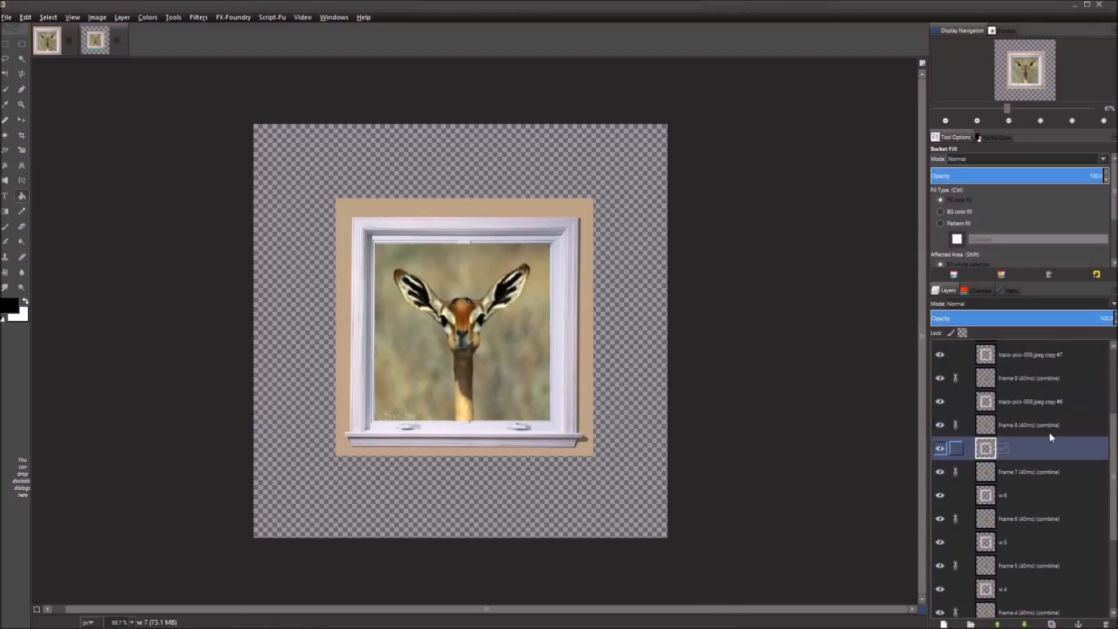
{"action": "left_click", "coordinate": [1029, 397]}
{"action": "double_click", "coordinate": [1030, 399]}
{"action": "type", "text": "w"}
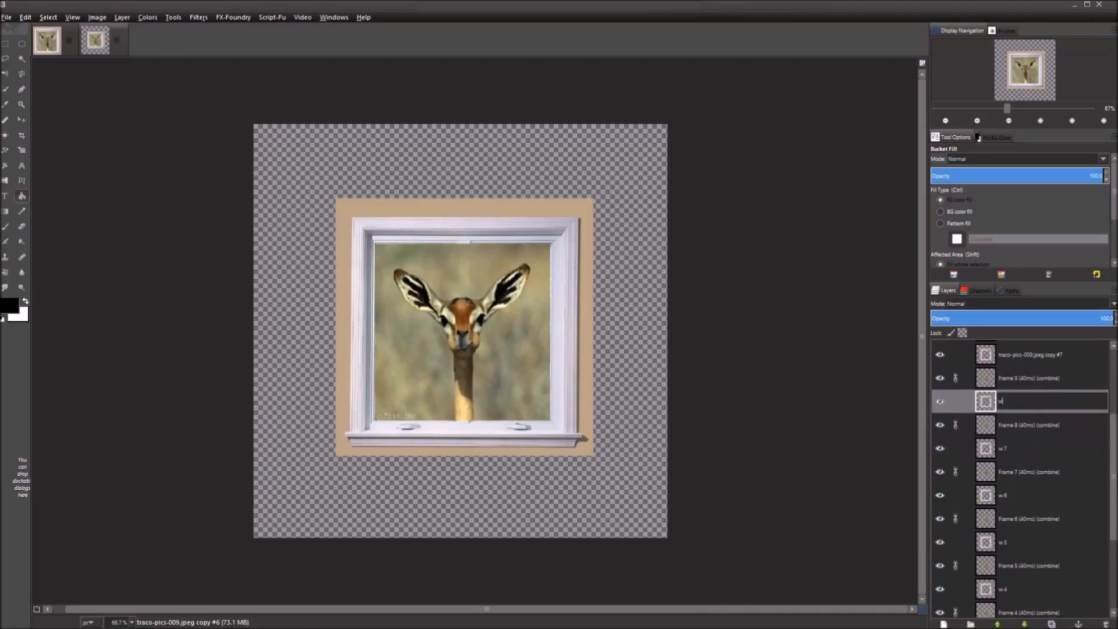
{"action": "type", "text": " 8"}
{"action": "key", "text": "Return"}
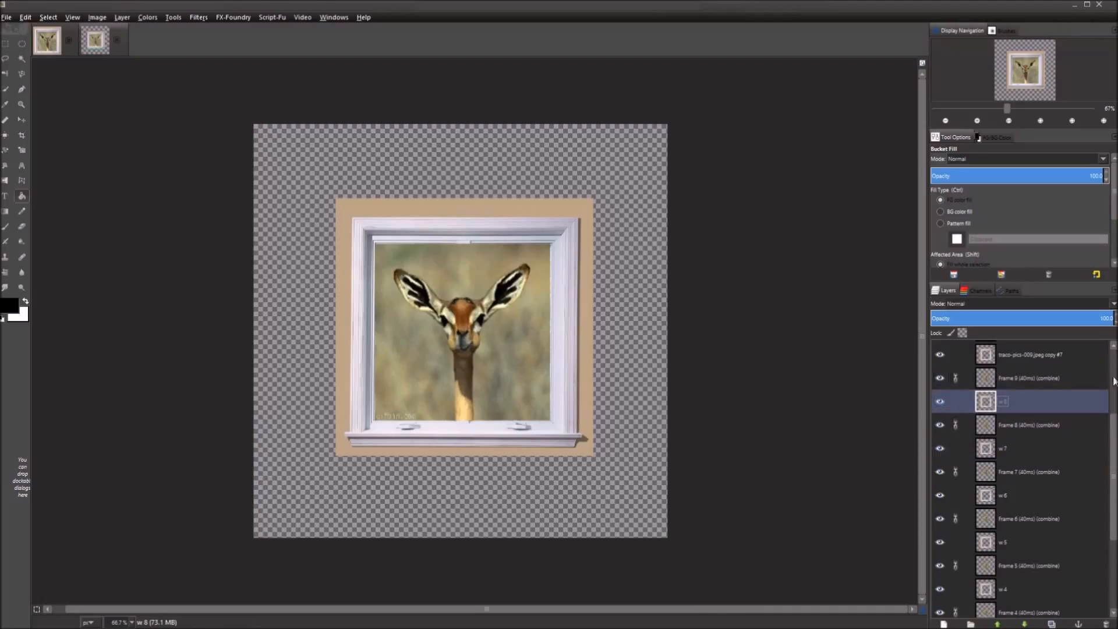
Rename the traco-pics-009.jpeg copy #7 layer above Frame 9 as w 9 and the copy #8 layer above Frame 10 as w 10.
{"action": "scroll", "coordinate": [1027, 380], "scroll_direction": "up", "scroll_amount": 2}
{"action": "scroll", "coordinate": [1025, 373], "scroll_direction": "up", "scroll_amount": 2}
{"action": "double_click", "coordinate": [1025, 425]}
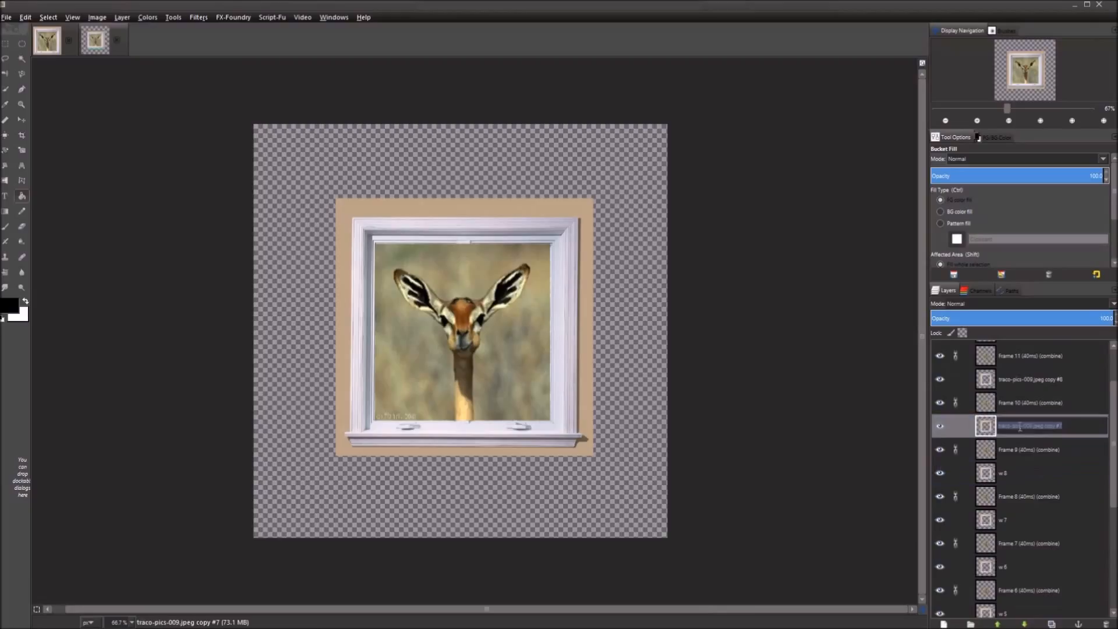
{"action": "type", "text": "w 9"}
{"action": "key", "text": "Return"}
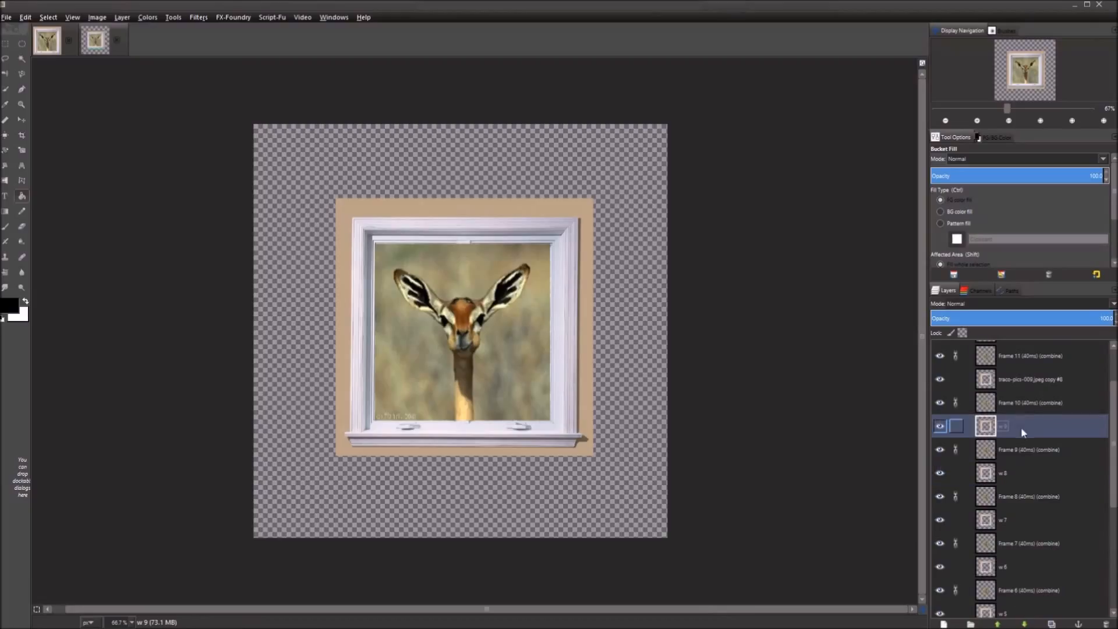
{"action": "double_click", "coordinate": [1022, 376]}
{"action": "type", "text": "w 10"}
{"action": "key", "text": "Return"}
Rename the traco-pics-009.jpeg copy #9 layer above Frame 11 as w 11 and the copy #10 layer above Frame 12 as w 12.
{"action": "scroll", "coordinate": [1029, 375], "scroll_direction": "up", "scroll_amount": 4}
{"action": "double_click", "coordinate": [1044, 399]}
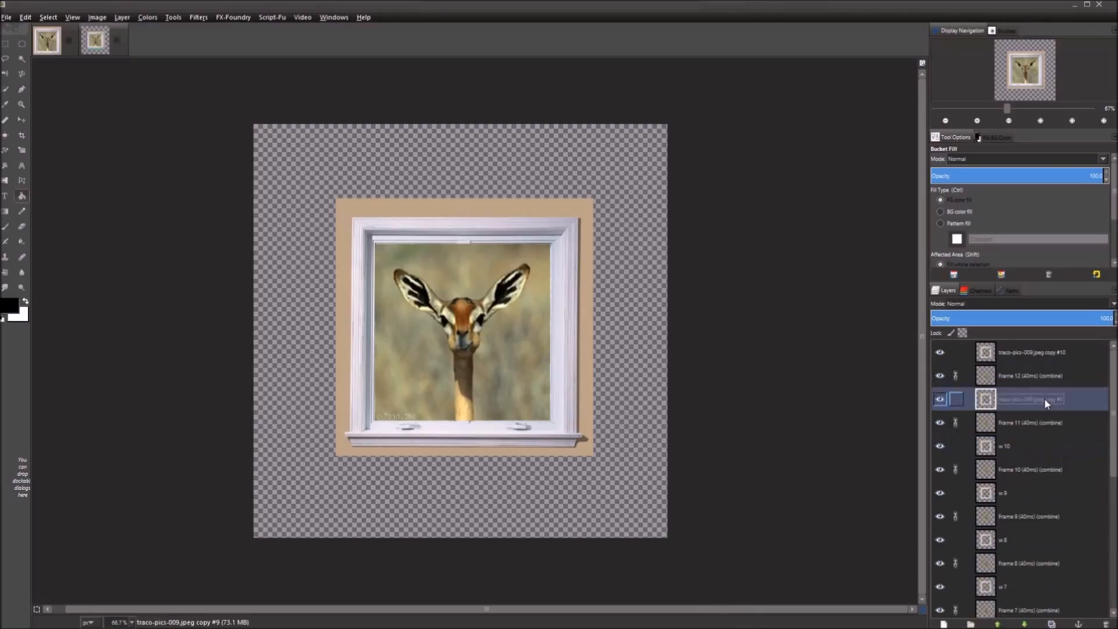
{"action": "type", "text": "w 11"}
{"action": "key", "text": "Return"}
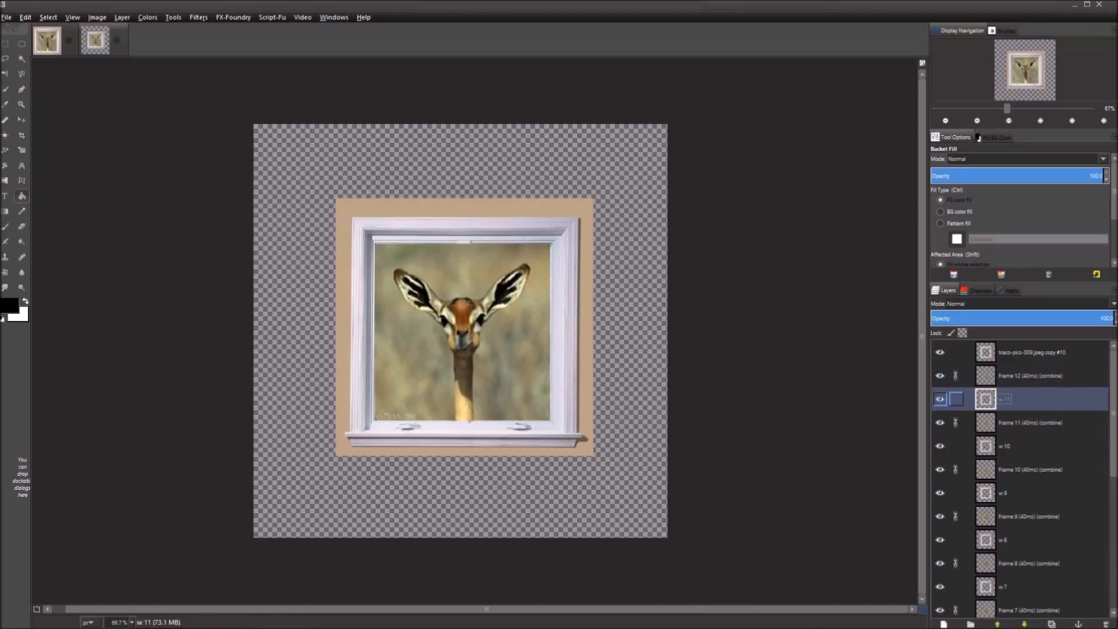
{"action": "double_click", "coordinate": [1018, 353]}
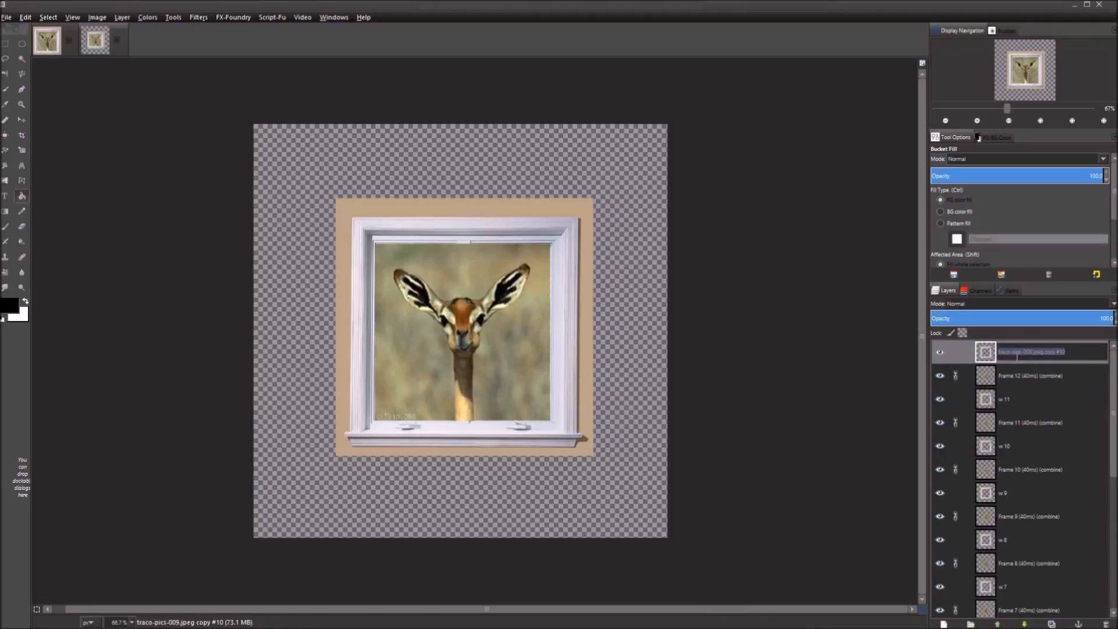
{"action": "type", "text": "w 12"}
{"action": "key", "text": "Return"}
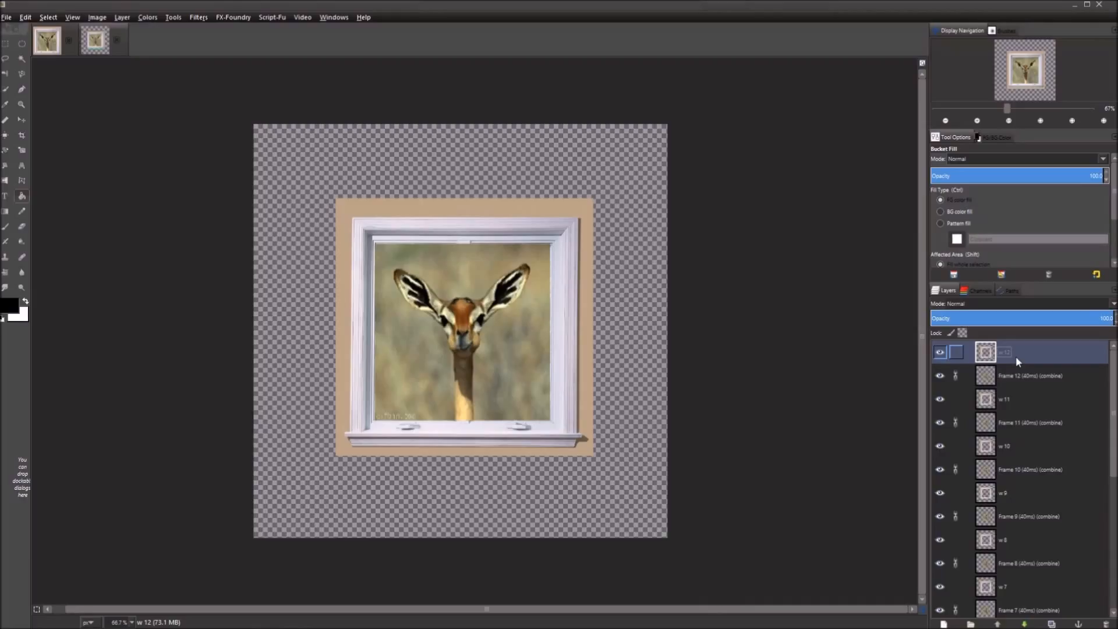
Merge the Window 1 layer down into the Background (40ms) layer.
{"action": "left_click_drag", "start_coordinate": [1115, 395], "coordinate": [1115, 561]}
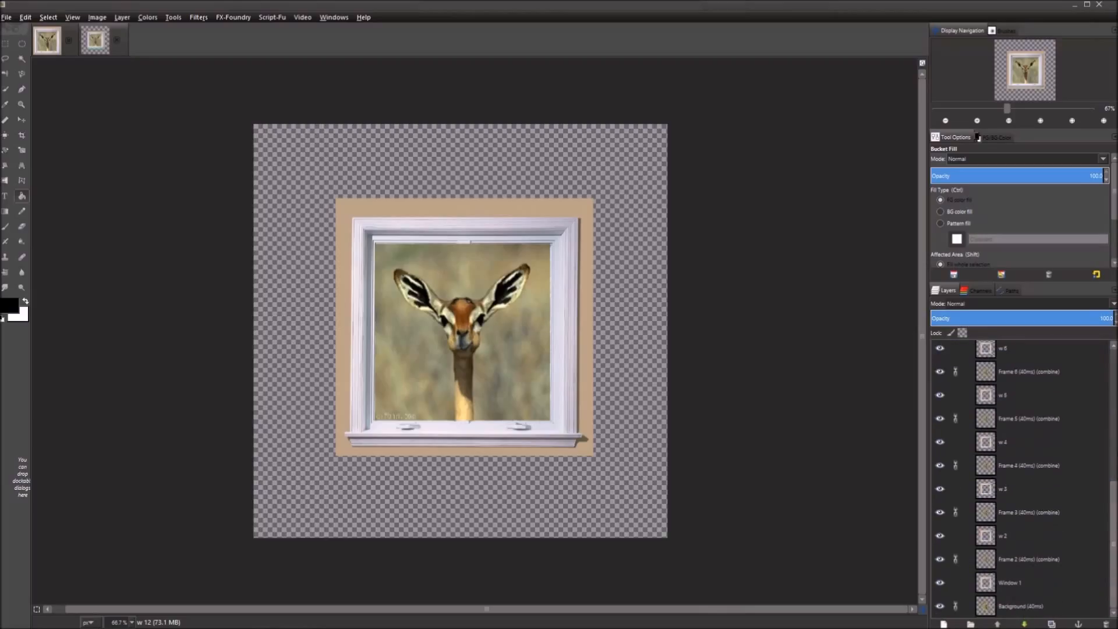
{"action": "left_click_drag", "start_coordinate": [1114, 493], "coordinate": [1114, 365]}
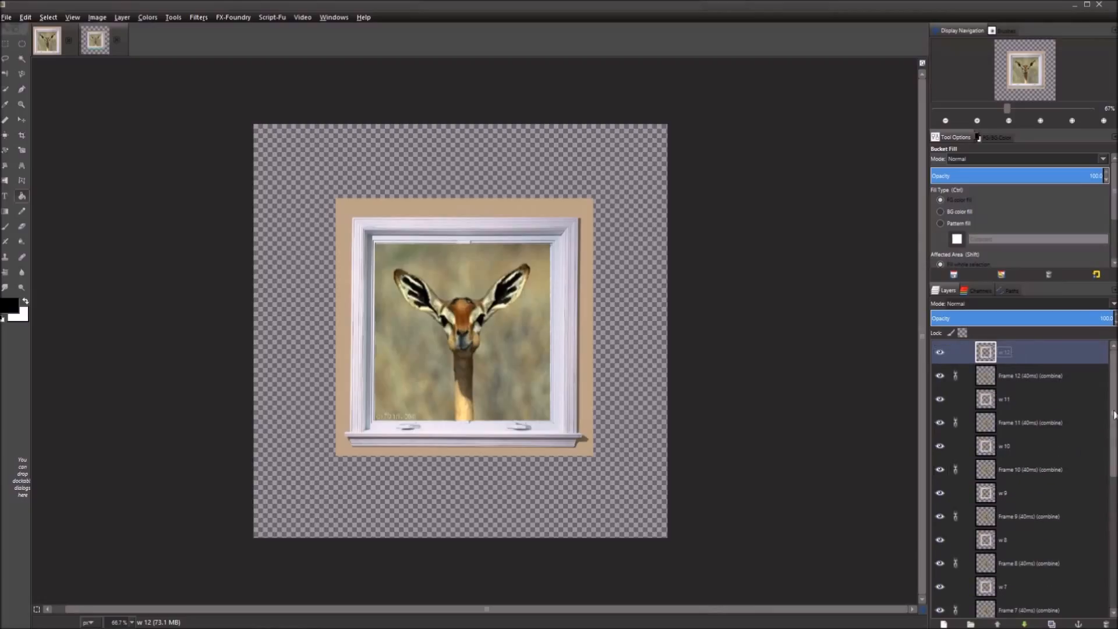
{"action": "left_click_drag", "start_coordinate": [1114, 408], "coordinate": [1113, 539]}
{"action": "double_click", "coordinate": [1016, 584]}
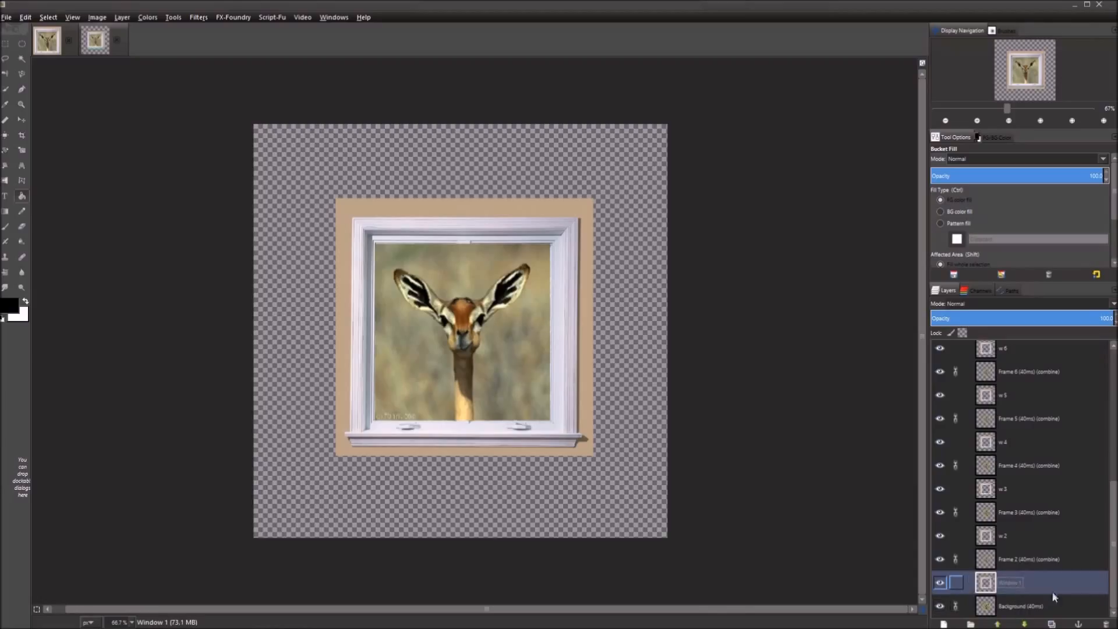
{"action": "right_click", "coordinate": [1017, 588]}
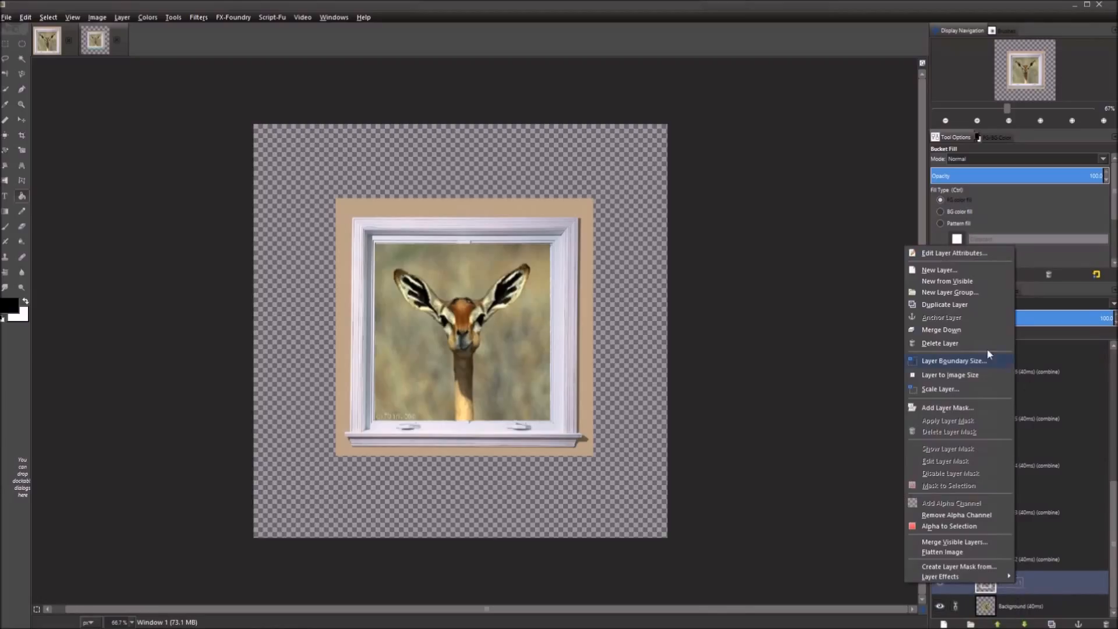
{"action": "left_click", "coordinate": [959, 331]}
Merge the w 2 layer down into Frame 2 (40ms) and the w 3 layer down into Frame 3 (40ms).
{"action": "right_click", "coordinate": [1010, 559]}
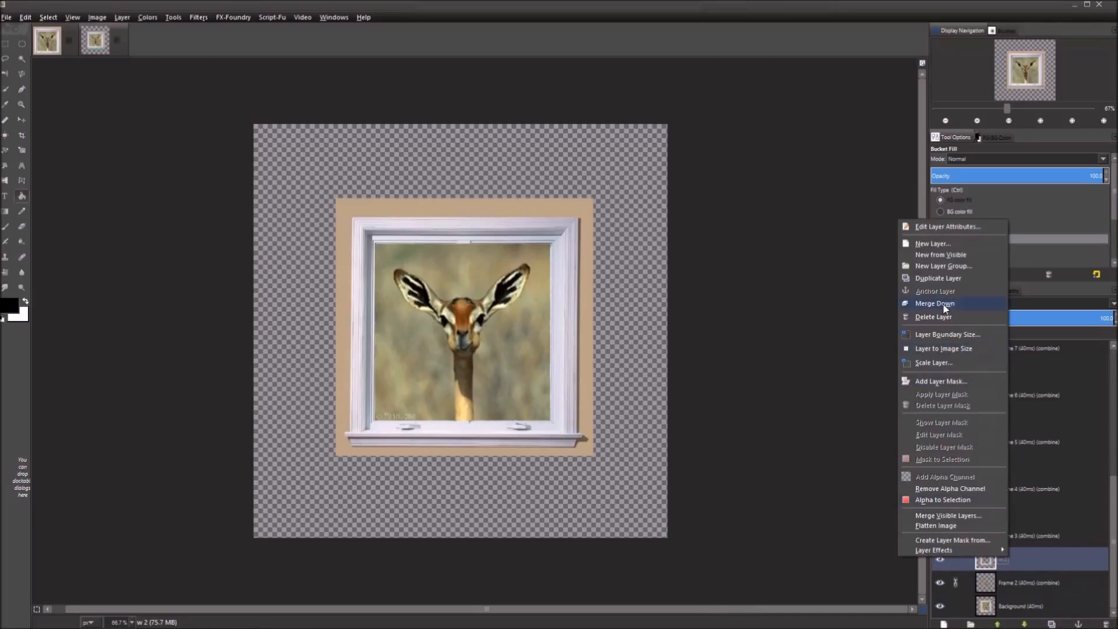
{"action": "left_click", "coordinate": [945, 303]}
{"action": "right_click", "coordinate": [1009, 539]}
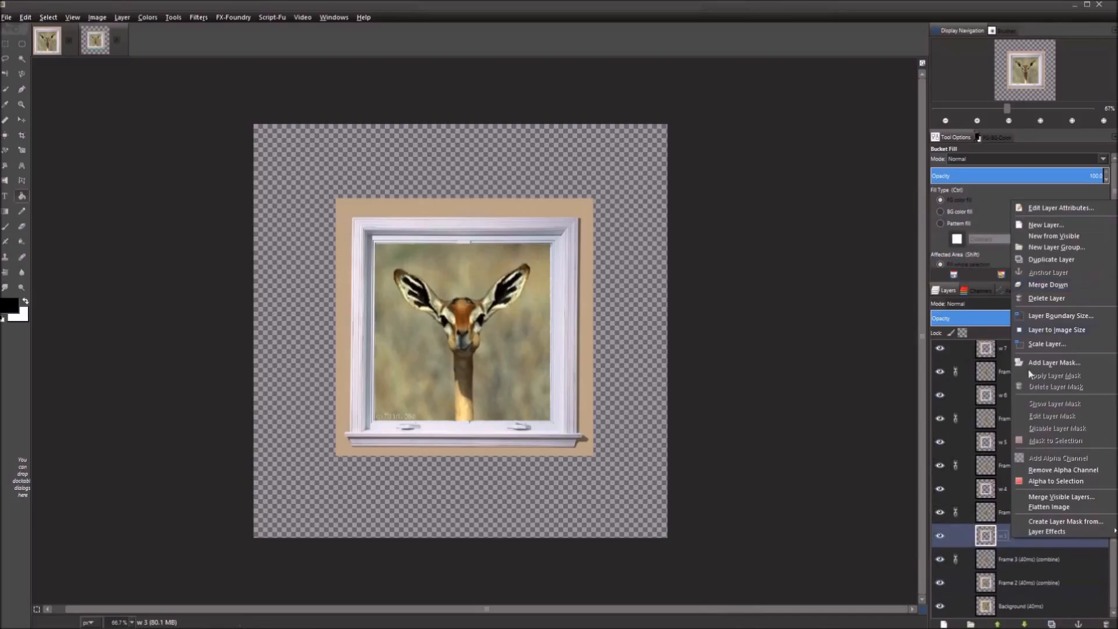
{"action": "left_click", "coordinate": [1045, 285]}
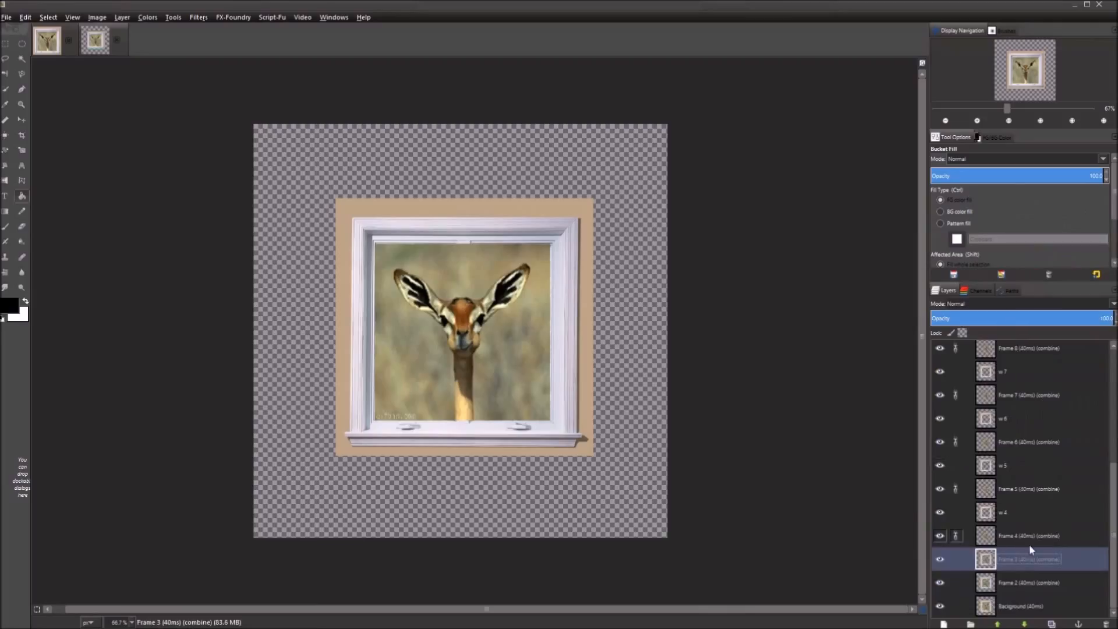
Merge the w 4 layer down into Frame 4 (40ms) and the w 5 layer down into Frame 5 (40ms).
{"action": "right_click", "coordinate": [1013, 517]}
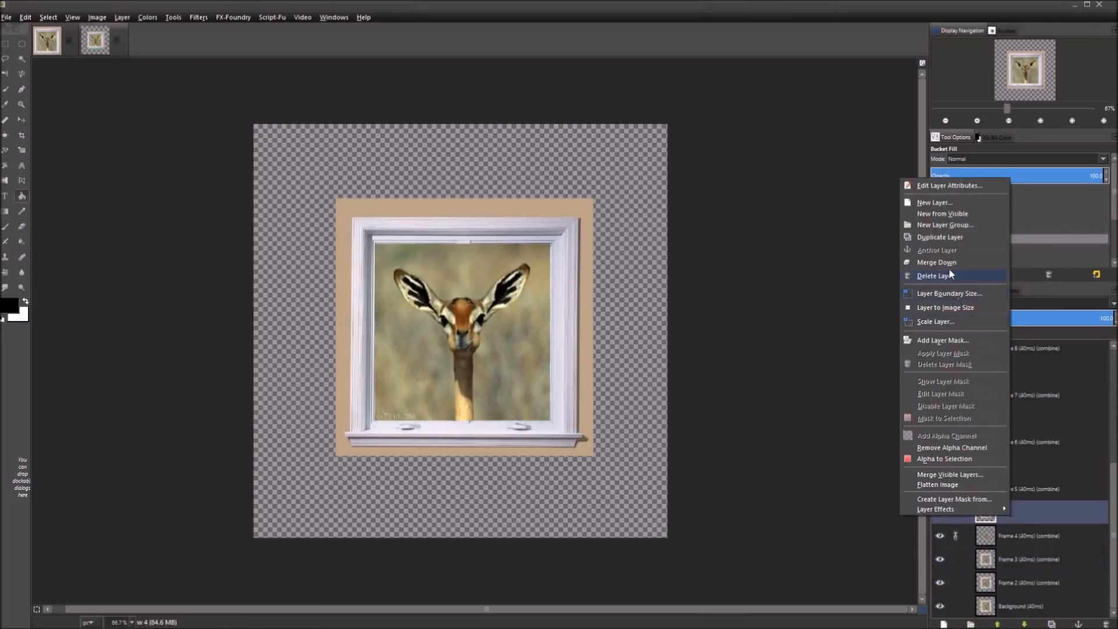
{"action": "left_click", "coordinate": [949, 265]}
{"action": "right_click", "coordinate": [1017, 491]}
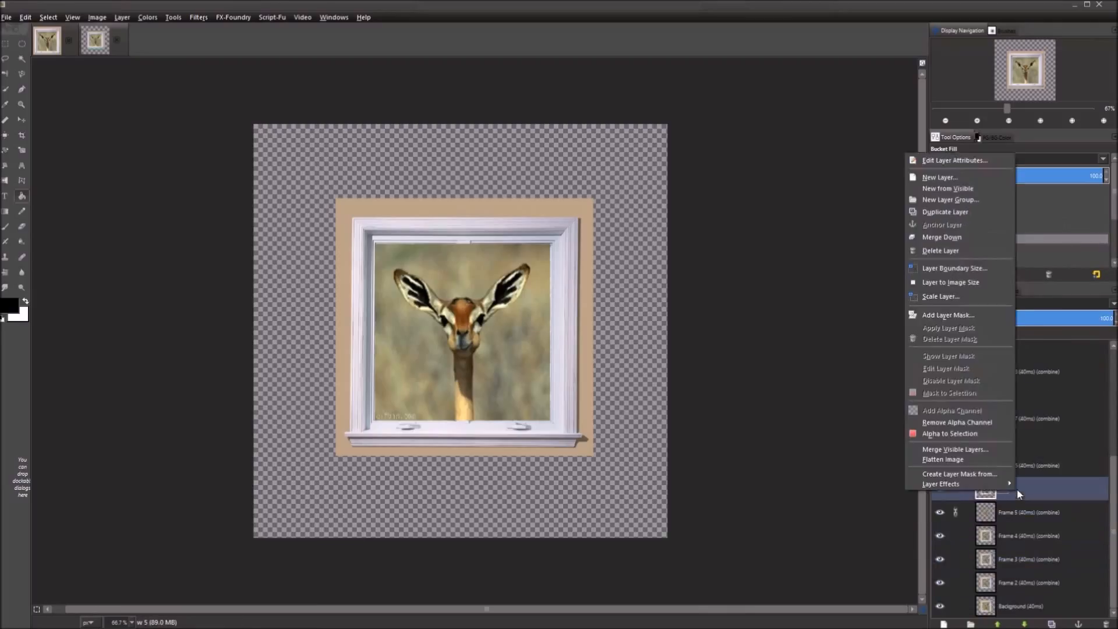
{"action": "left_click", "coordinate": [956, 238]}
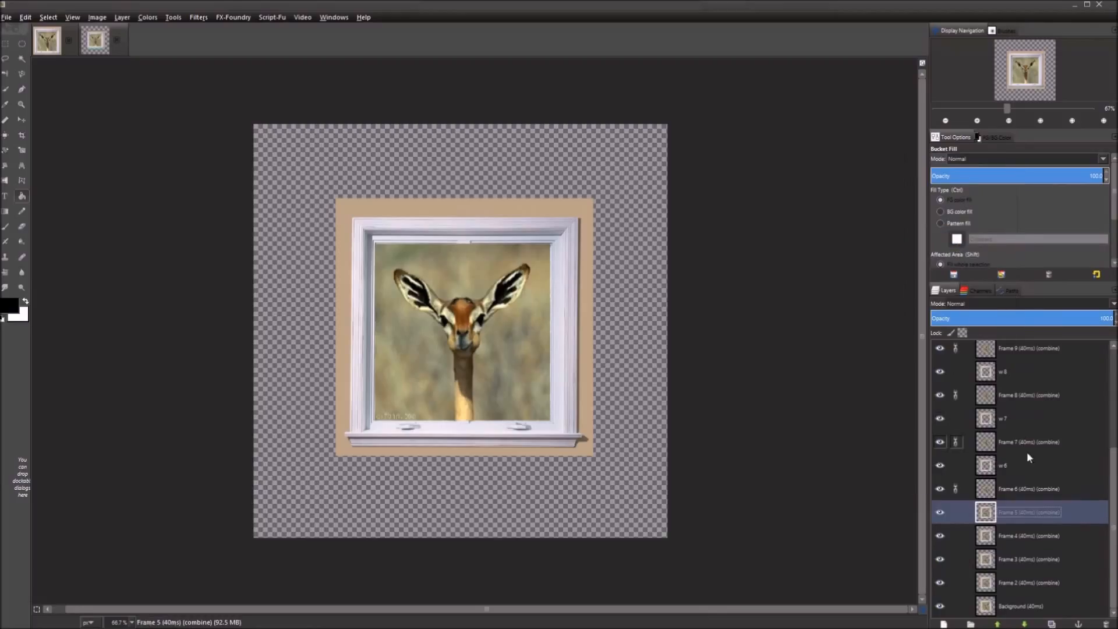
Merge the w 6 layer down into Frame 6 (40ms) and the w 7 layer down into Frame 7 (40ms).
{"action": "right_click", "coordinate": [1004, 460]}
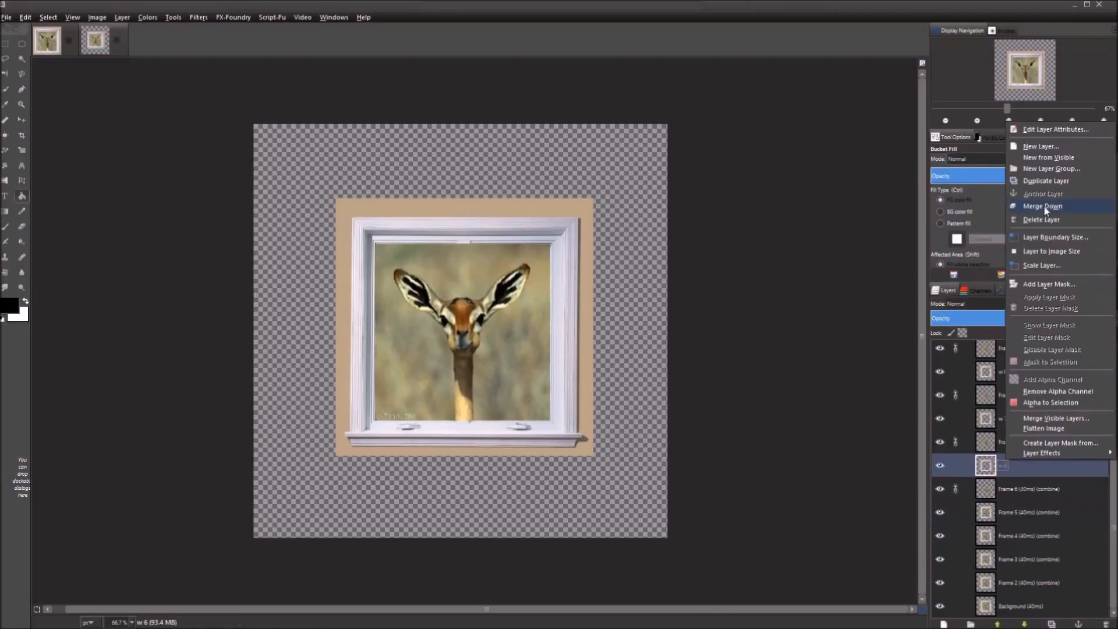
{"action": "left_click", "coordinate": [1046, 210]}
{"action": "left_click", "coordinate": [1001, 437]}
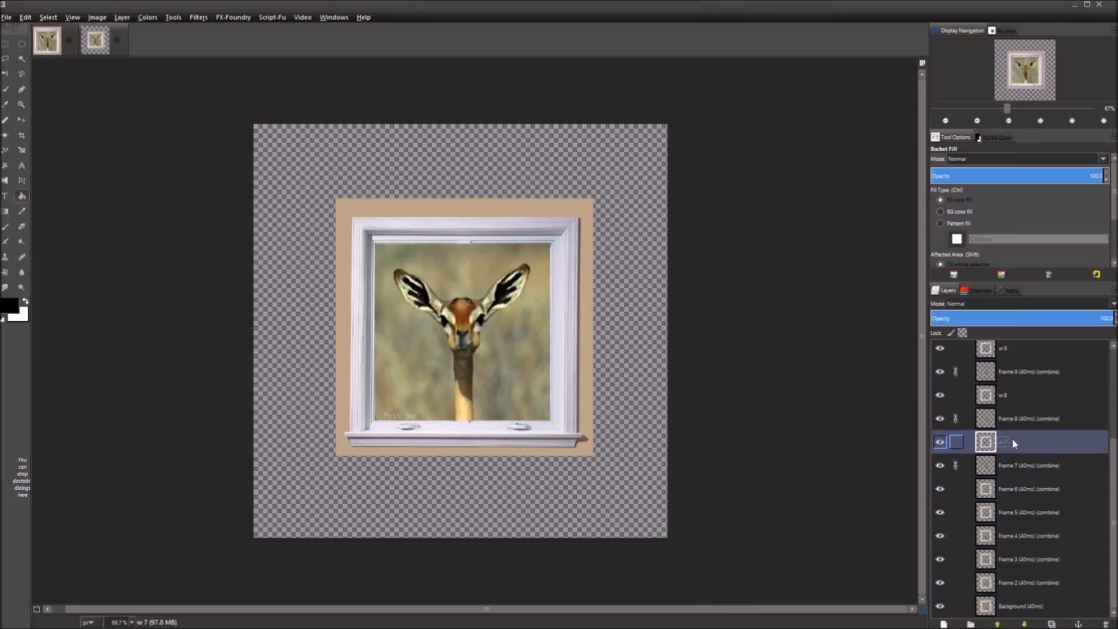
{"action": "right_click", "coordinate": [1013, 438]}
{"action": "left_click", "coordinate": [971, 184]}
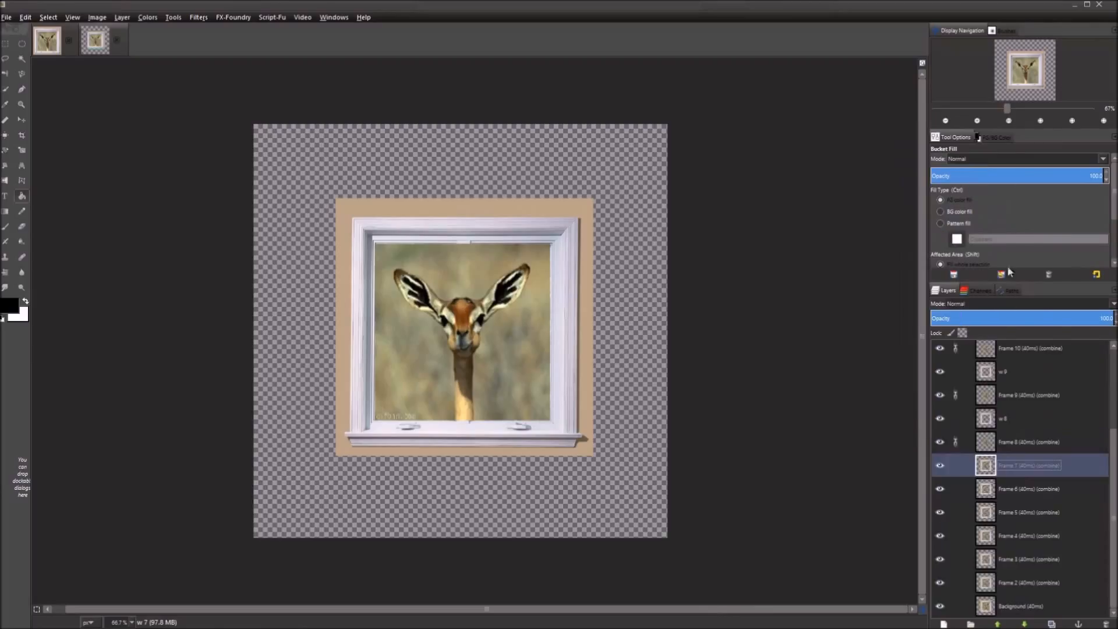
Merge the w 8 layer down into Frame 8 (40ms) and the w 9 layer down into Frame 9 (40ms).
{"action": "right_click", "coordinate": [1020, 418]}
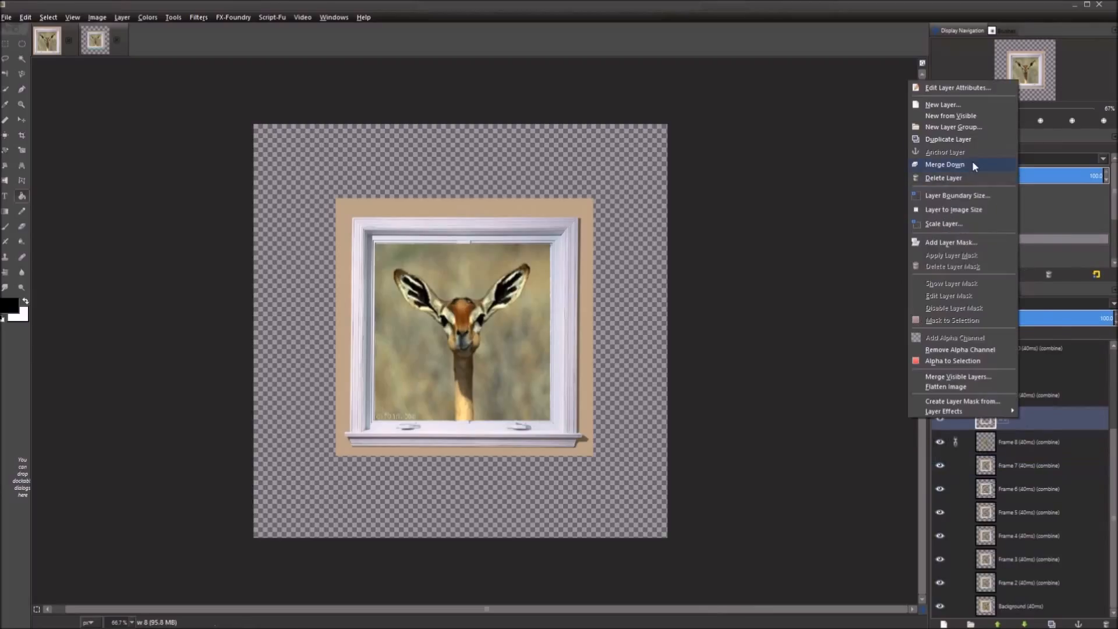
{"action": "left_click", "coordinate": [974, 164]}
{"action": "left_click", "coordinate": [1005, 396]}
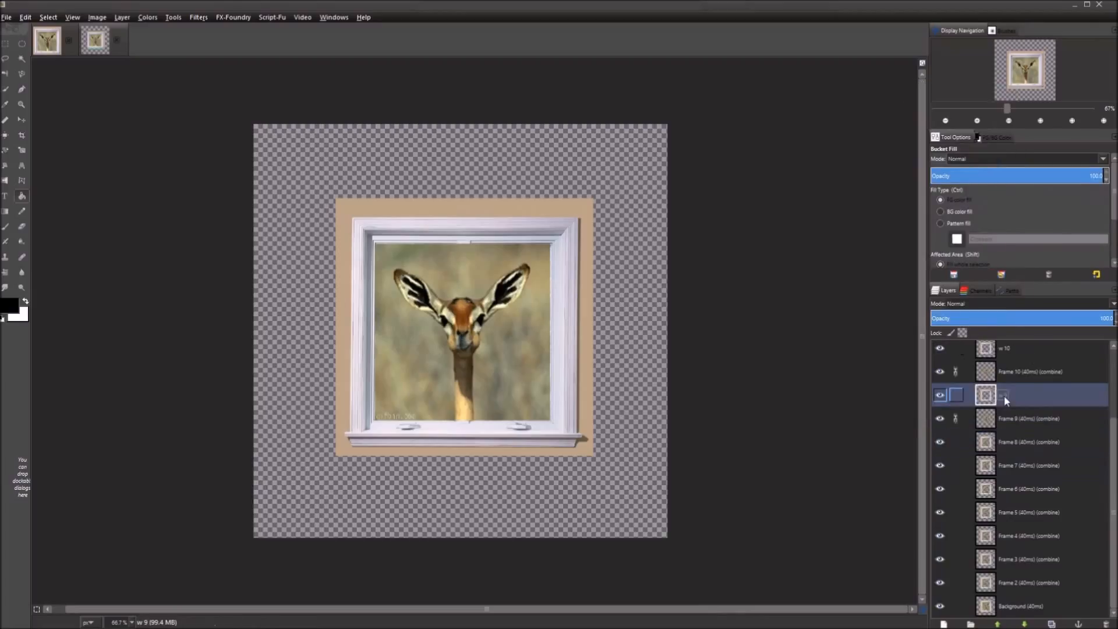
{"action": "right_click", "coordinate": [1004, 396]}
{"action": "left_click", "coordinate": [1031, 143]}
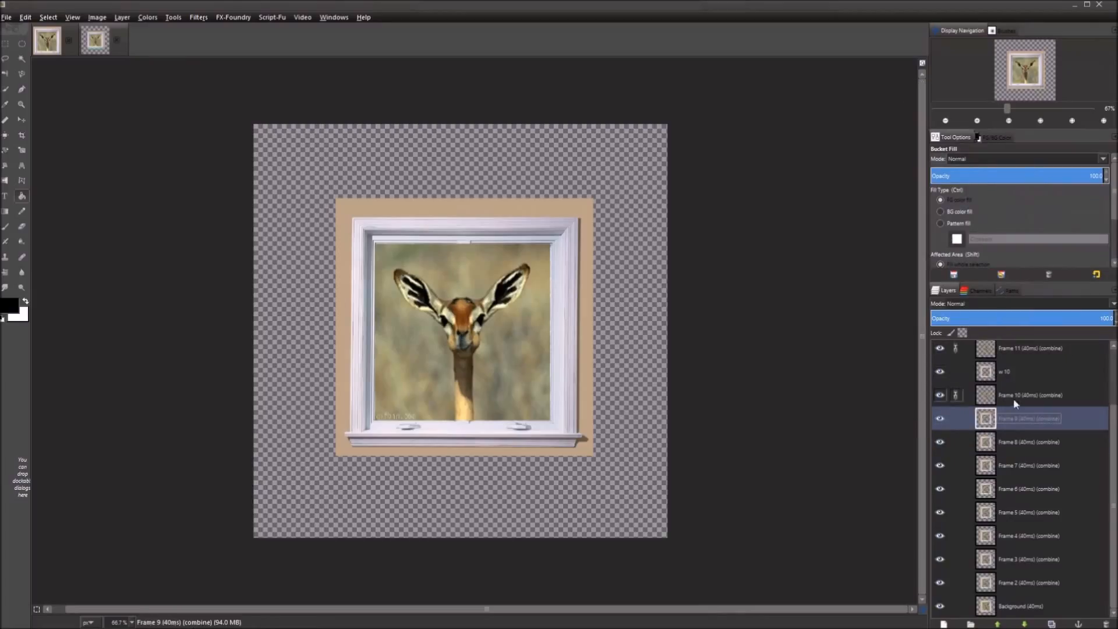
Merge the w 10 layer down into the Frame 10 (40ms) layer.
{"action": "left_click", "coordinate": [1009, 376]}
{"action": "right_click", "coordinate": [1009, 374]}
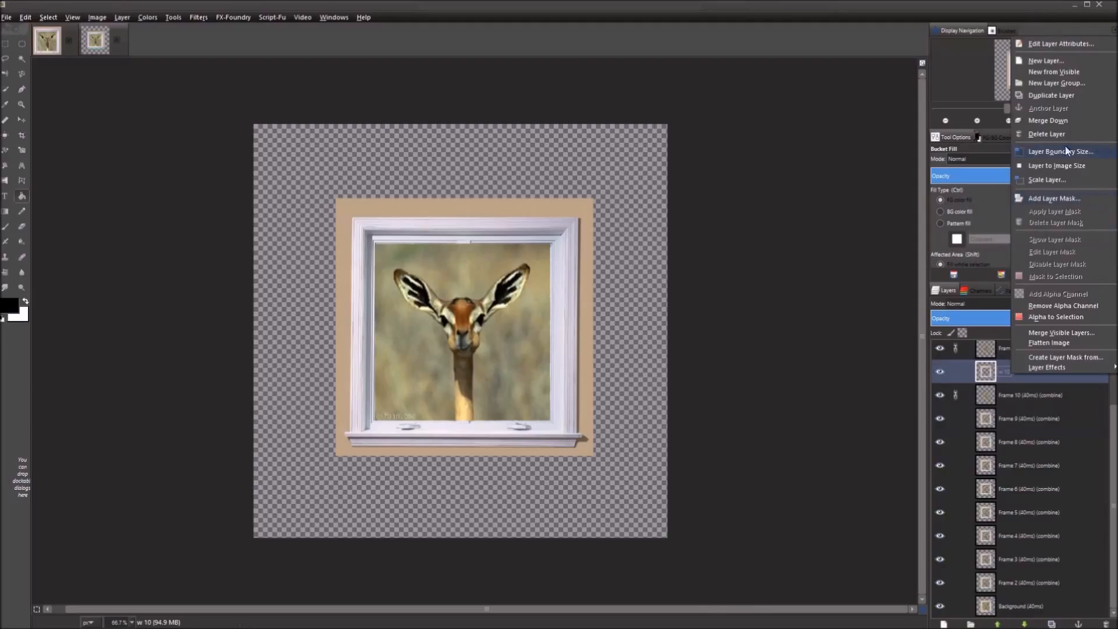
{"action": "left_click", "coordinate": [1061, 120]}
{"action": "scroll", "coordinate": [1025, 449], "scroll_direction": "up", "scroll_amount": 3}
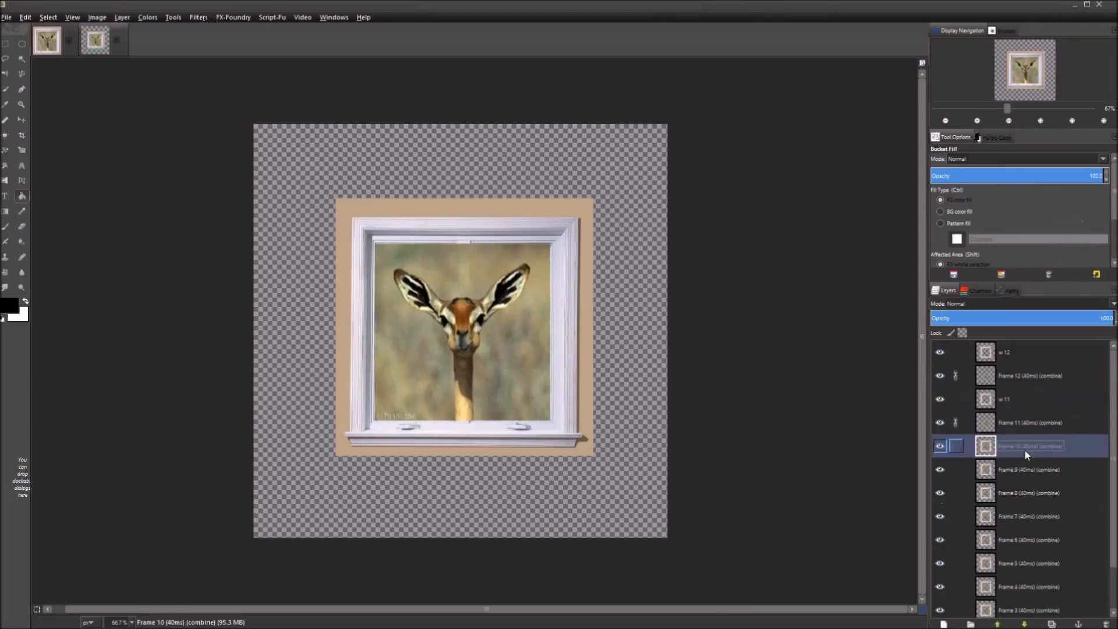
Merge the w 11 layer down into Frame 11 (40ms) and the w 12 layer down into Frame 12 (40ms).
{"action": "left_click", "coordinate": [1005, 401]}
{"action": "right_click", "coordinate": [1007, 400]}
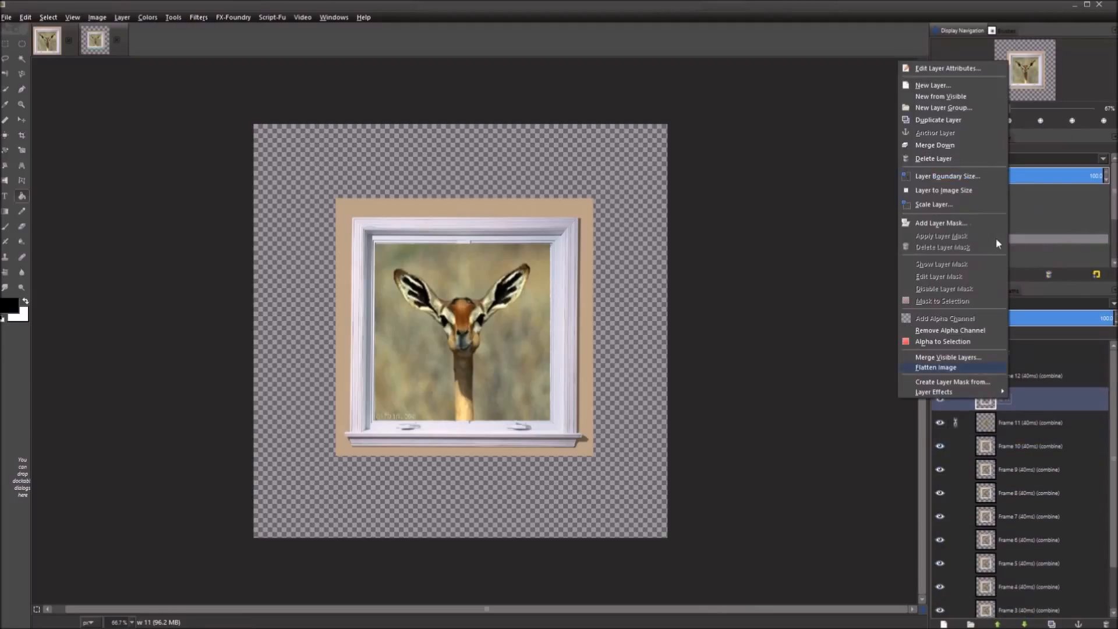
{"action": "left_click", "coordinate": [969, 144]}
{"action": "double_click", "coordinate": [1021, 353]}
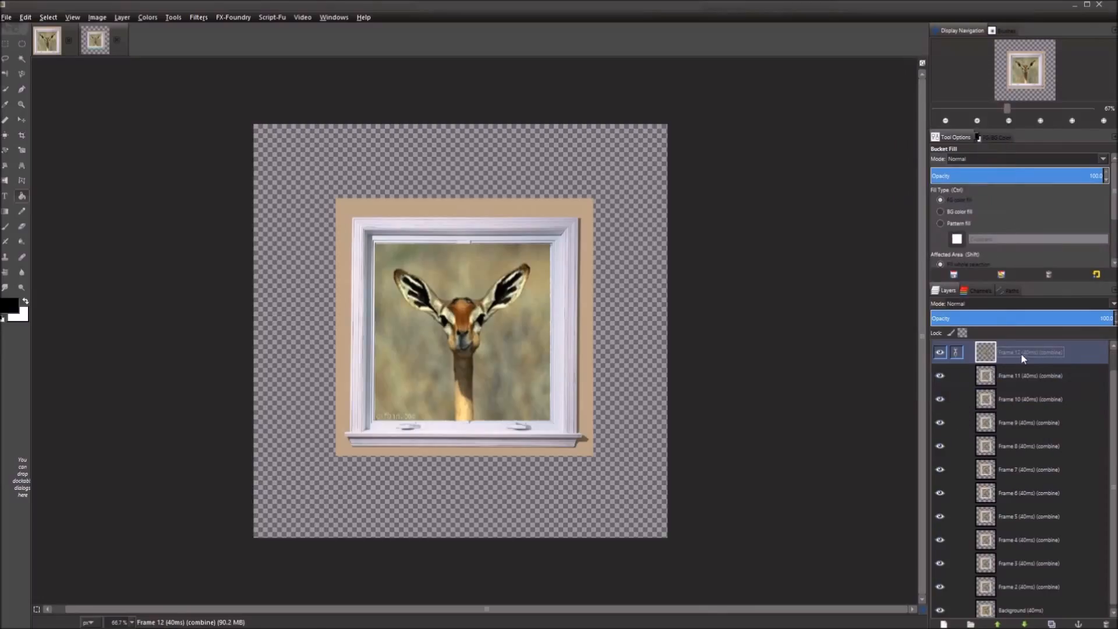
{"action": "scroll", "coordinate": [1023, 354], "scroll_direction": "up", "scroll_amount": 1}
{"action": "left_click", "coordinate": [1010, 349]}
{"action": "right_click", "coordinate": [1010, 348]}
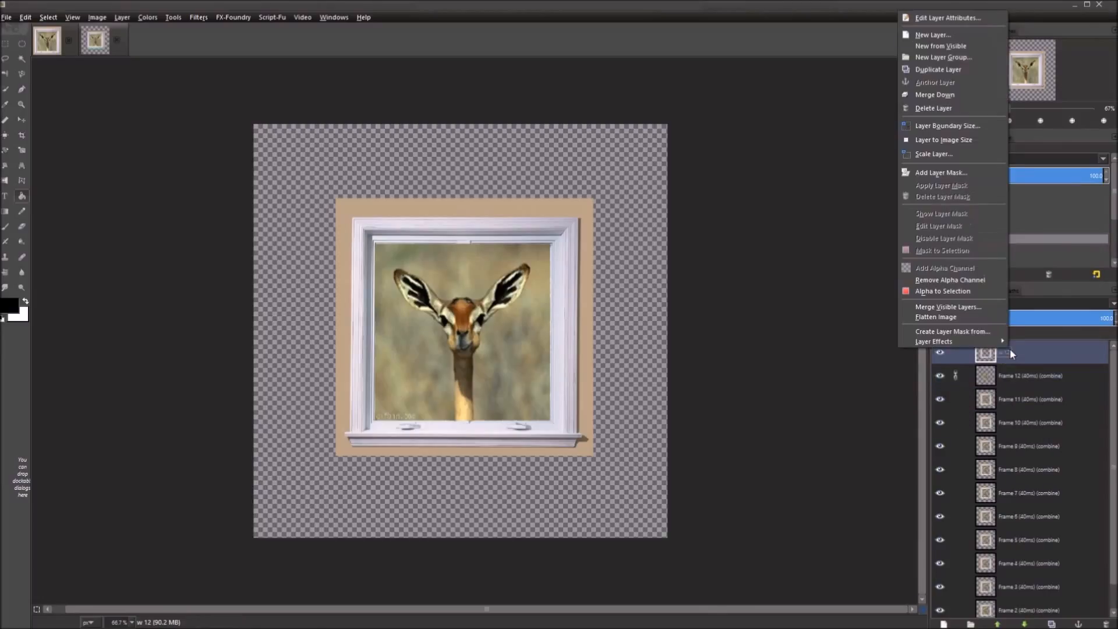
{"action": "left_click", "coordinate": [936, 95]}
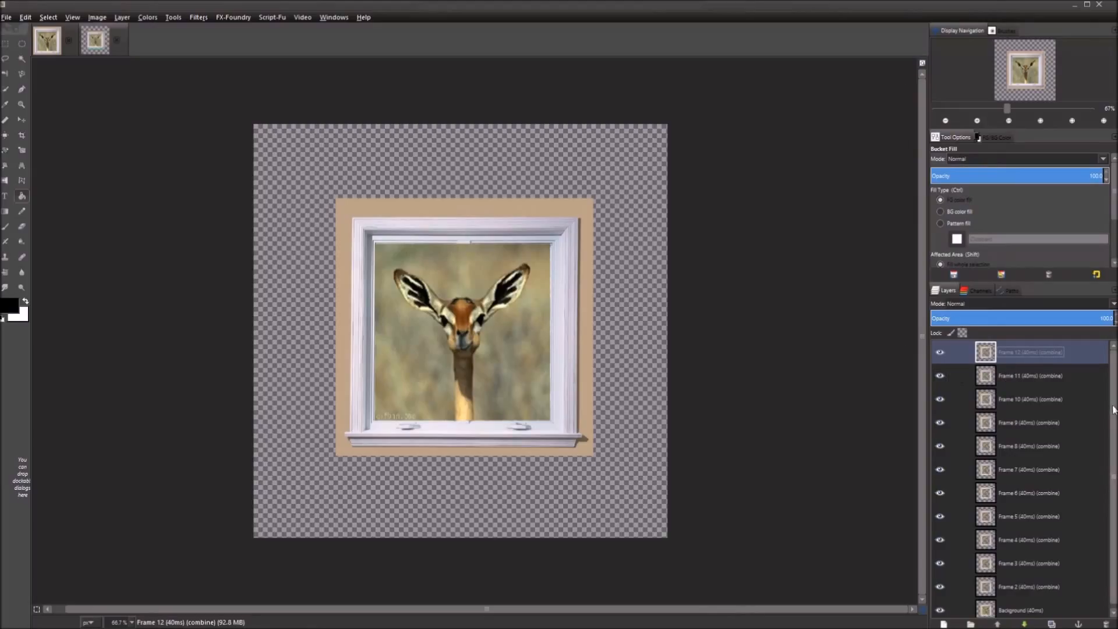
{"action": "left_click_drag", "start_coordinate": [1114, 413], "coordinate": [1112, 550]}
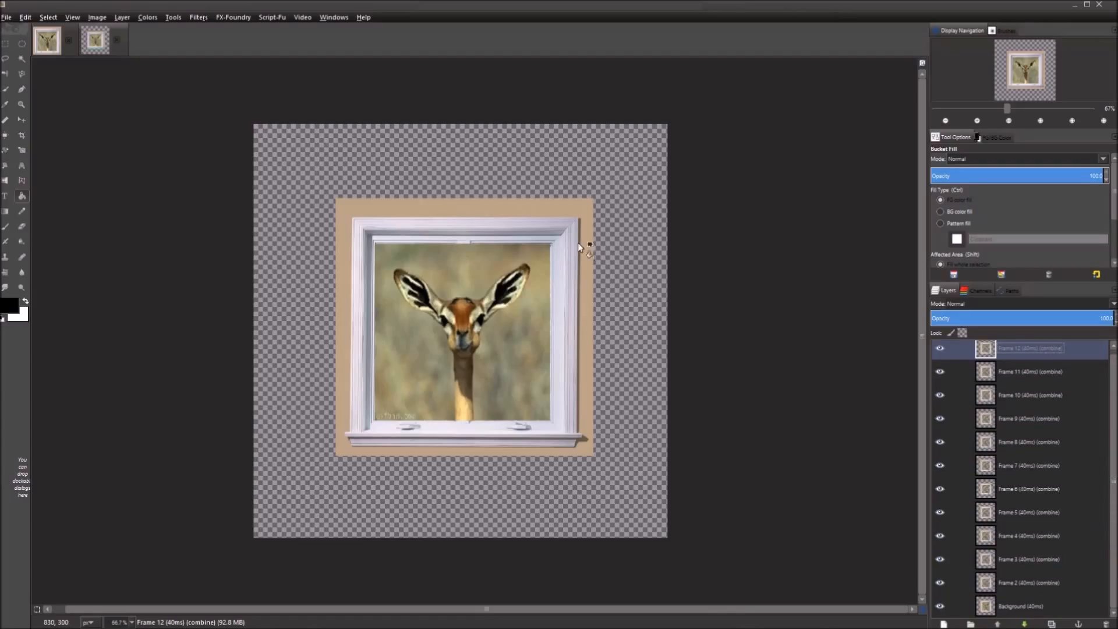
{"action": "scroll", "coordinate": [465, 399], "scroll_direction": "up", "scroll_amount": 1}
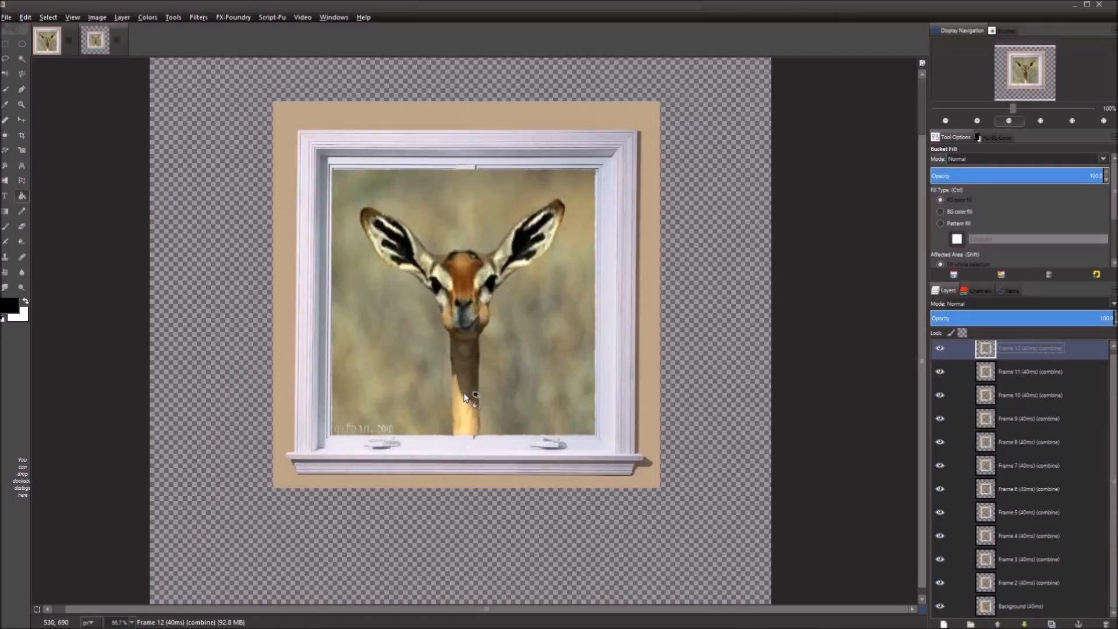
{"action": "scroll", "coordinate": [465, 398], "scroll_direction": "down", "scroll_amount": 1}
{"action": "scroll", "coordinate": [464, 398], "scroll_direction": "up", "scroll_amount": 1}
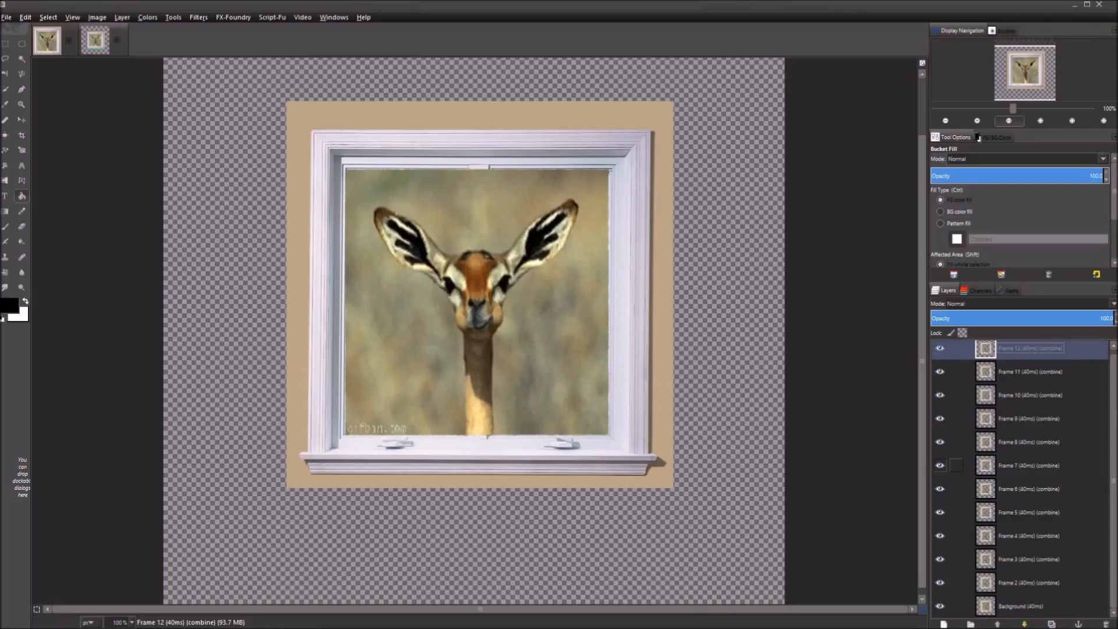
Add the Undo History dialog to the dock holding Display Navigation and look back through its earlier entries.
{"action": "left_click", "coordinate": [1110, 31]}
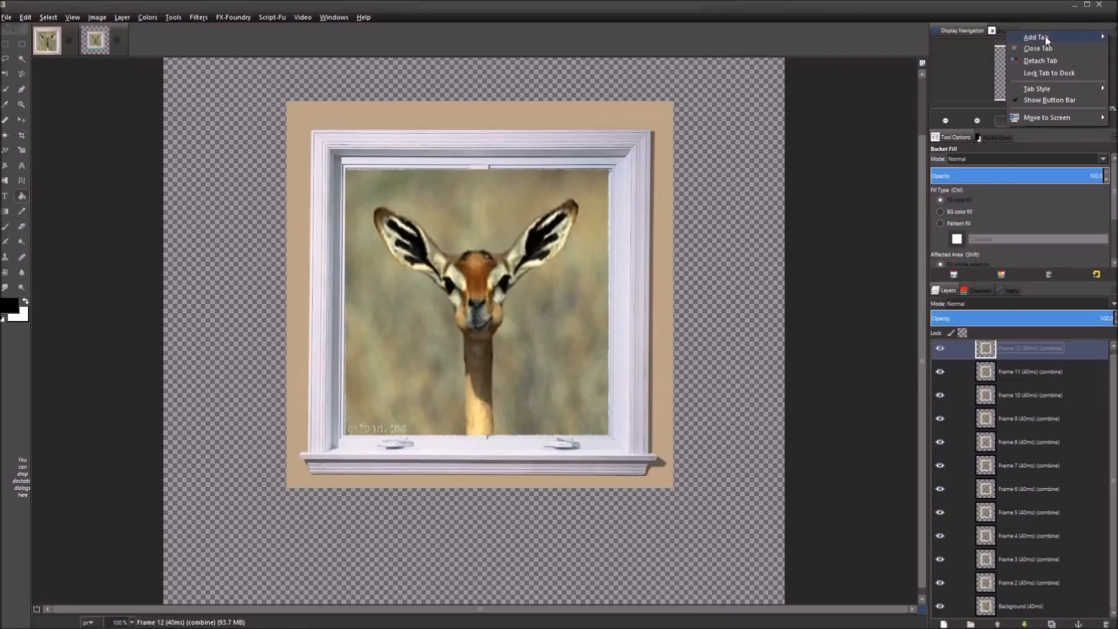
{"action": "mouse_move", "coordinate": [1049, 40]}
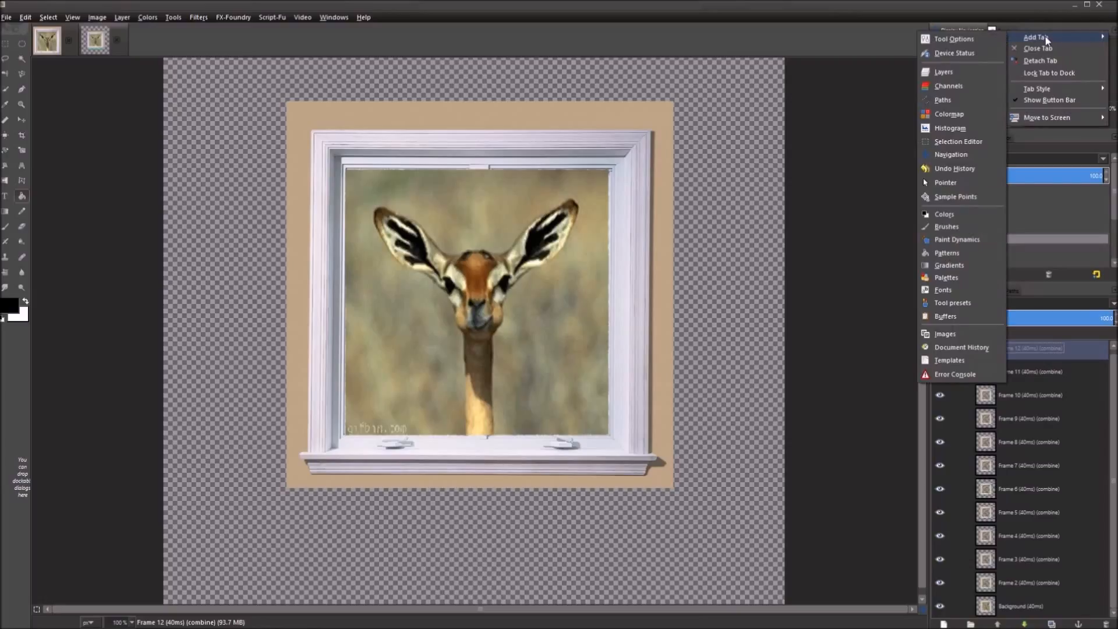
{"action": "left_click", "coordinate": [955, 169]}
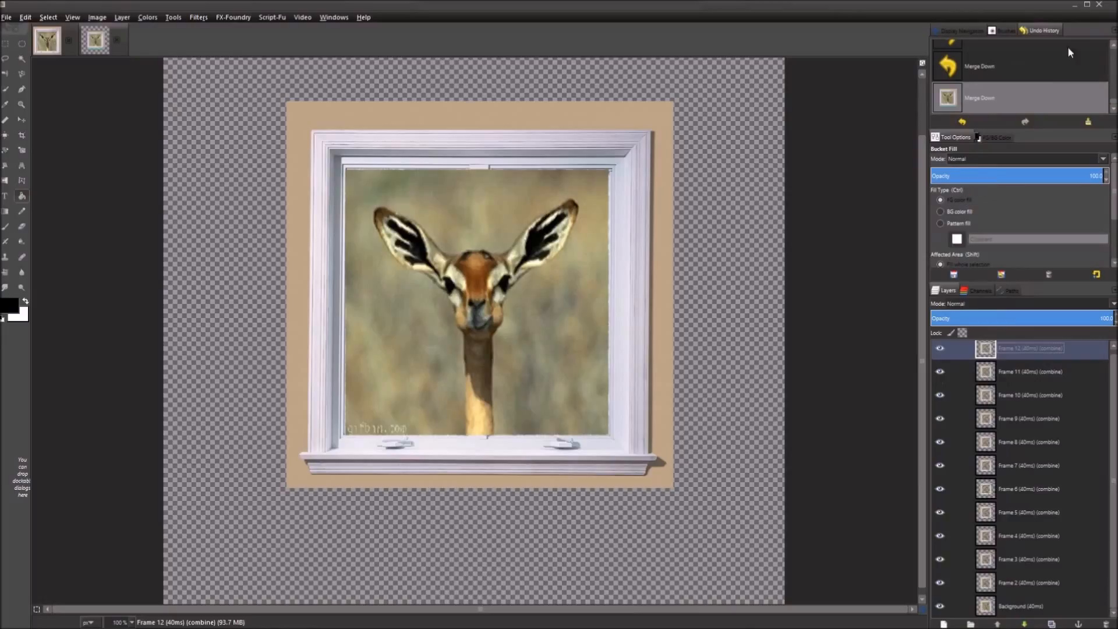
{"action": "scroll", "coordinate": [1046, 66], "scroll_direction": "up", "scroll_amount": 10}
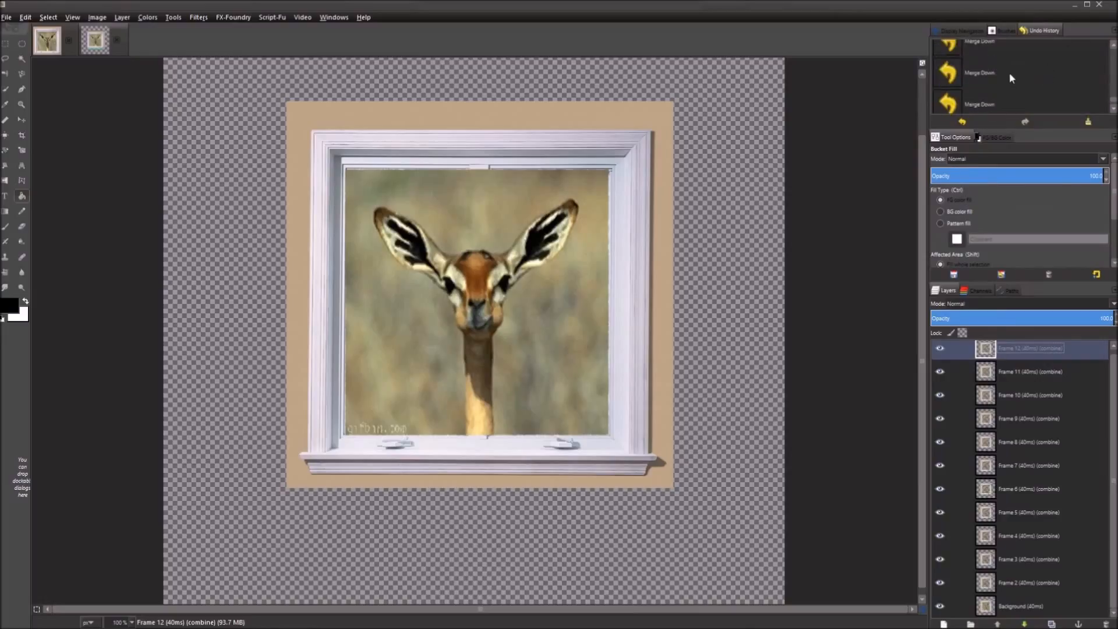
Examine the undo history, the merged frame layers and the framed animal picture on the canvas.
{"action": "scroll", "coordinate": [1009, 72], "scroll_direction": "up", "scroll_amount": 5}
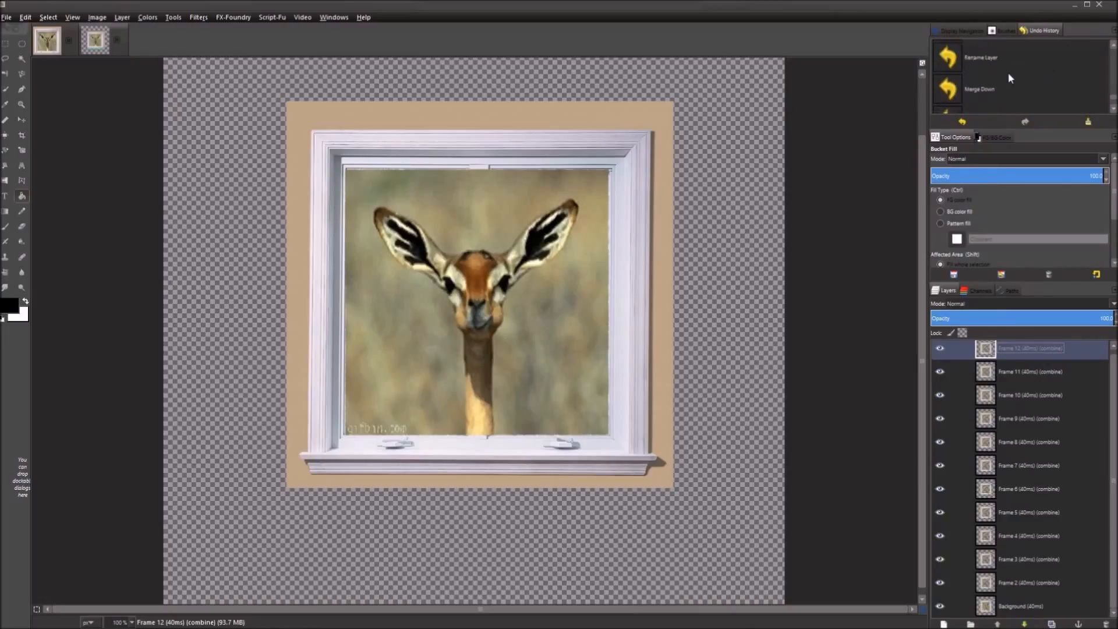
{"action": "scroll", "coordinate": [1006, 79], "scroll_direction": "down", "scroll_amount": 1}
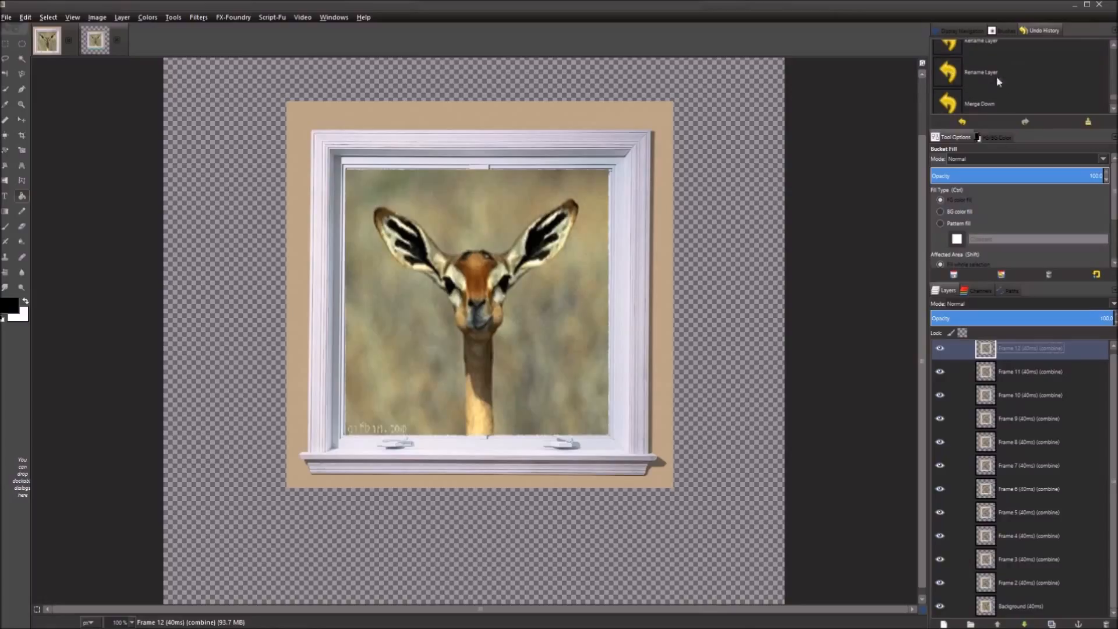
{"action": "scroll", "coordinate": [1036, 95], "scroll_direction": "down", "scroll_amount": 3}
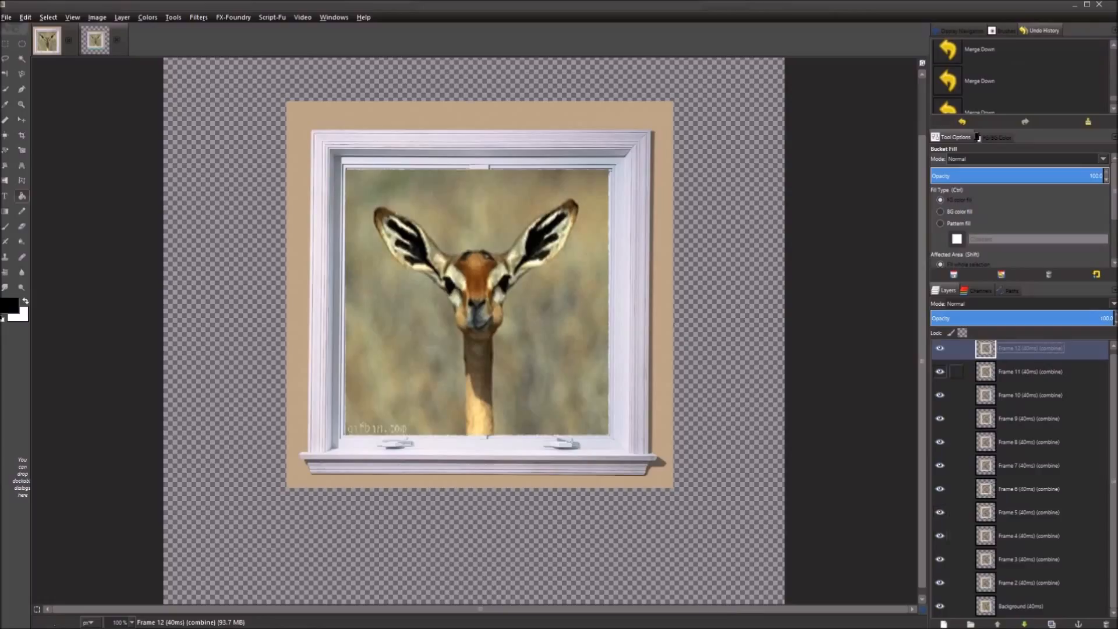
{"action": "scroll", "coordinate": [1116, 362], "scroll_direction": "up", "scroll_amount": 1}
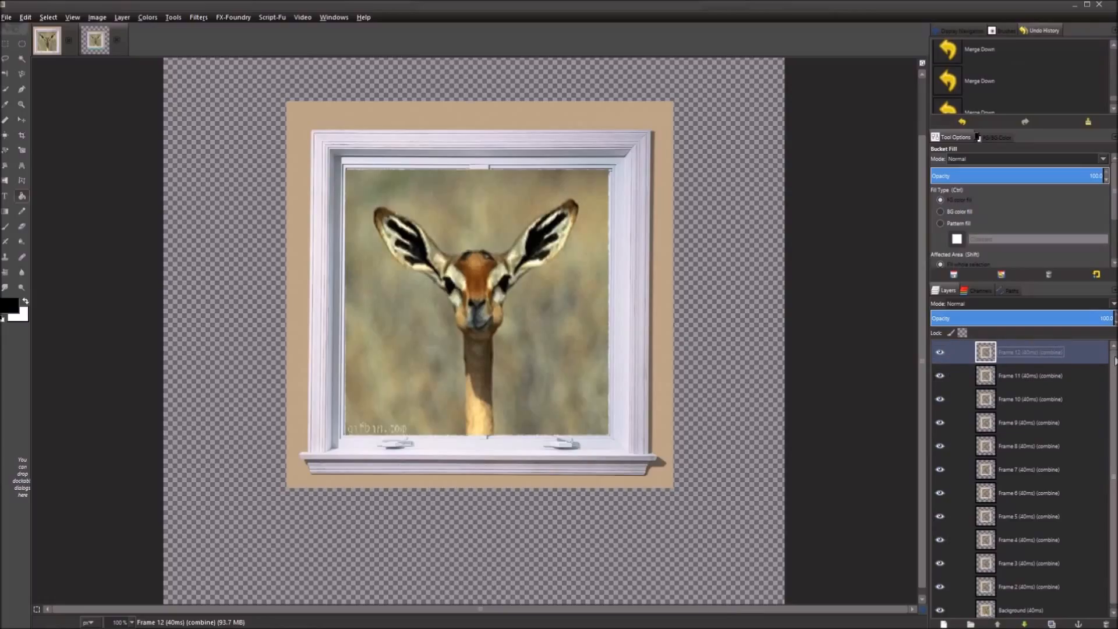
{"action": "scroll", "coordinate": [1114, 360], "scroll_direction": "down", "scroll_amount": 1}
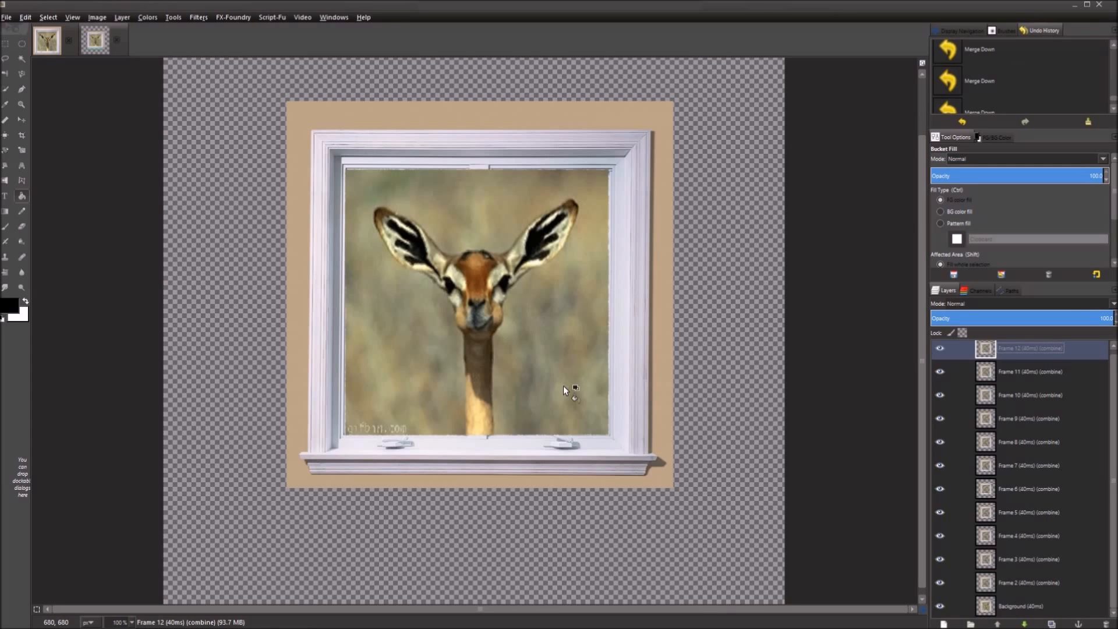
{"action": "scroll", "coordinate": [564, 385], "scroll_direction": "up", "scroll_amount": 2}
{"action": "scroll", "coordinate": [549, 367], "scroll_direction": "up", "scroll_amount": 1}
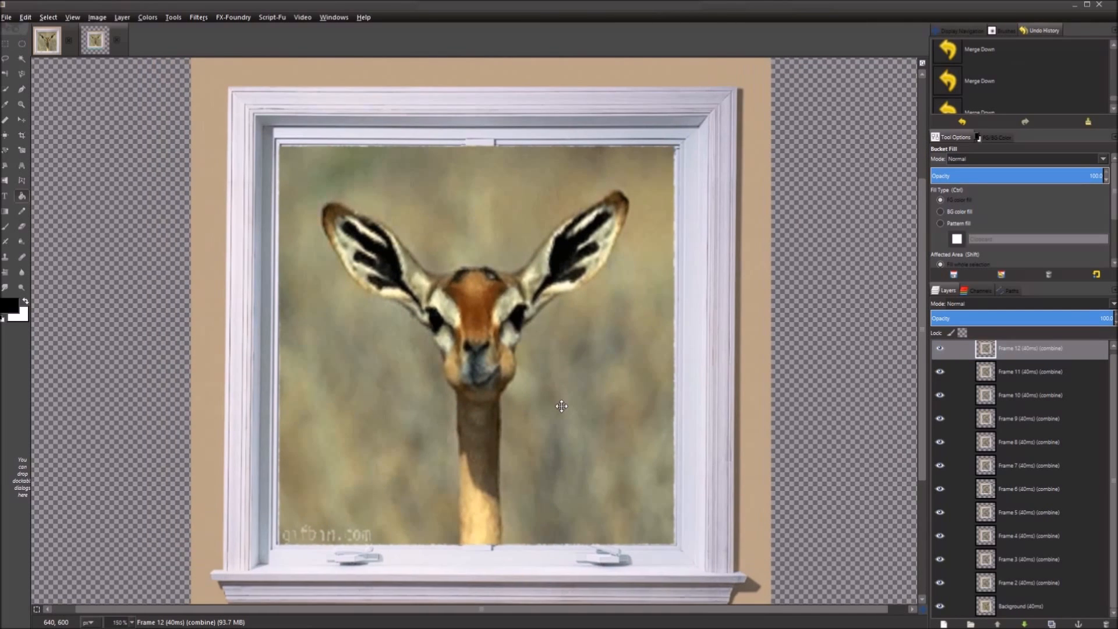
{"action": "scroll", "coordinate": [541, 378], "scroll_direction": "down", "scroll_amount": 2}
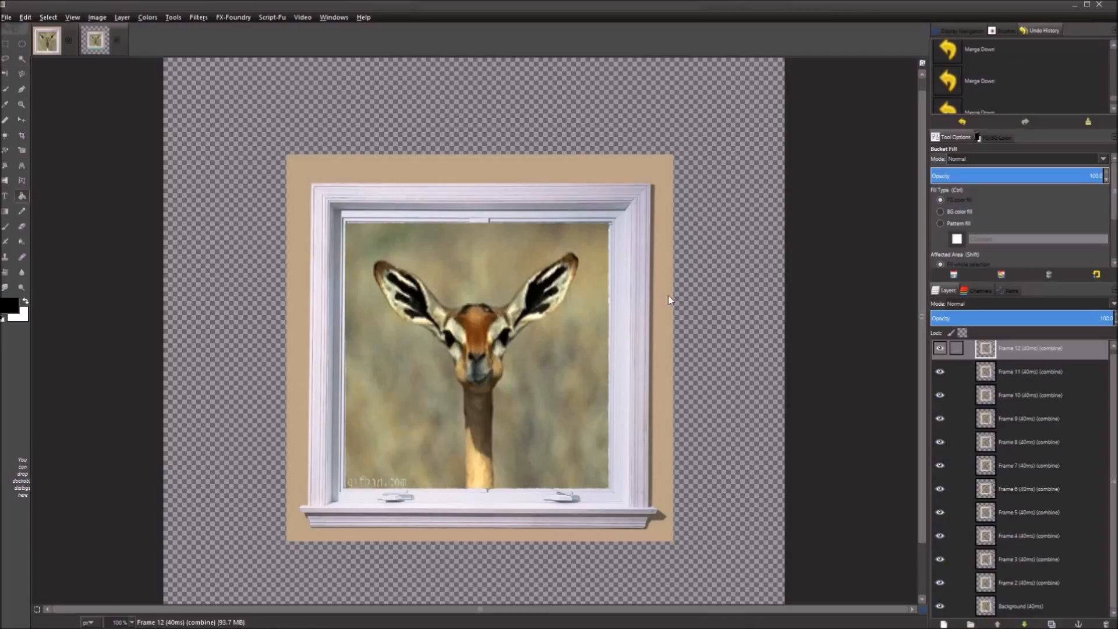
Draw a crop region around the window picture with its tan wall, starting at position 210, 190 along the wall's edge.
{"action": "left_click", "coordinate": [25, 138]}
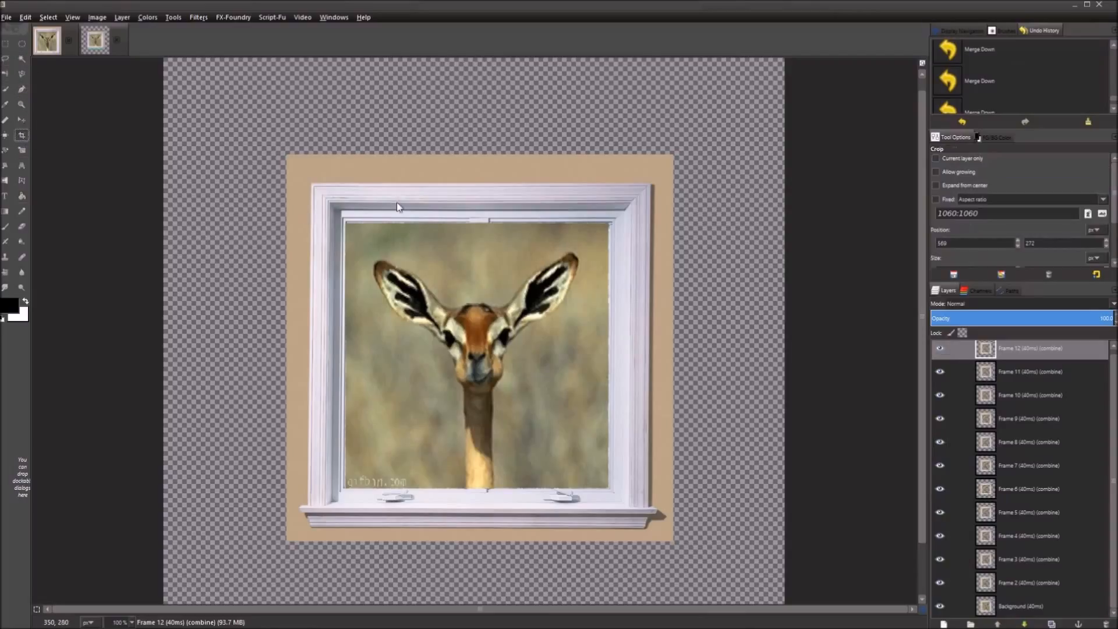
{"action": "left_click_drag", "start_coordinate": [281, 155], "coordinate": [329, 177]}
{"action": "left_click_drag", "start_coordinate": [430, 255], "coordinate": [677, 540]}
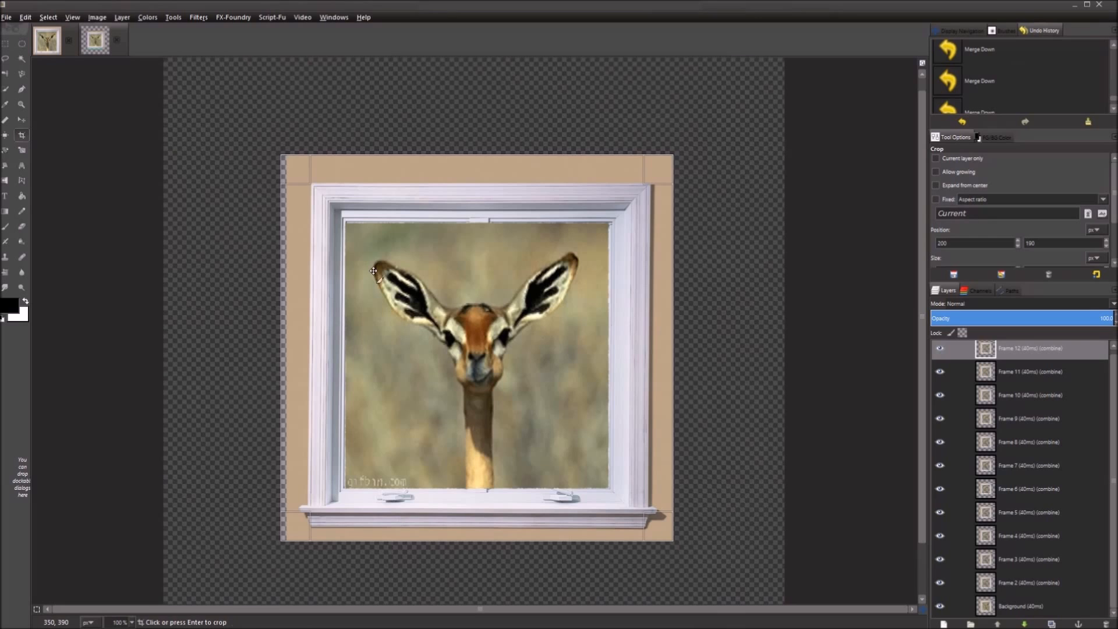
{"action": "scroll", "coordinate": [373, 271], "scroll_direction": "up", "scroll_amount": 4}
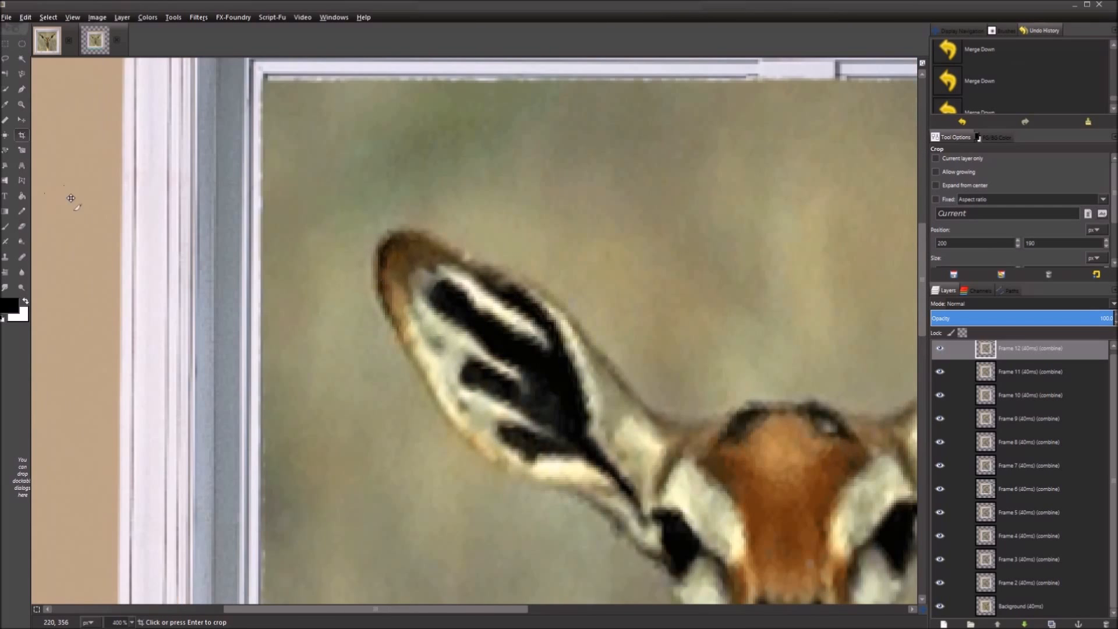
{"action": "scroll", "coordinate": [475, 335], "scroll_direction": "left", "scroll_amount": 5}
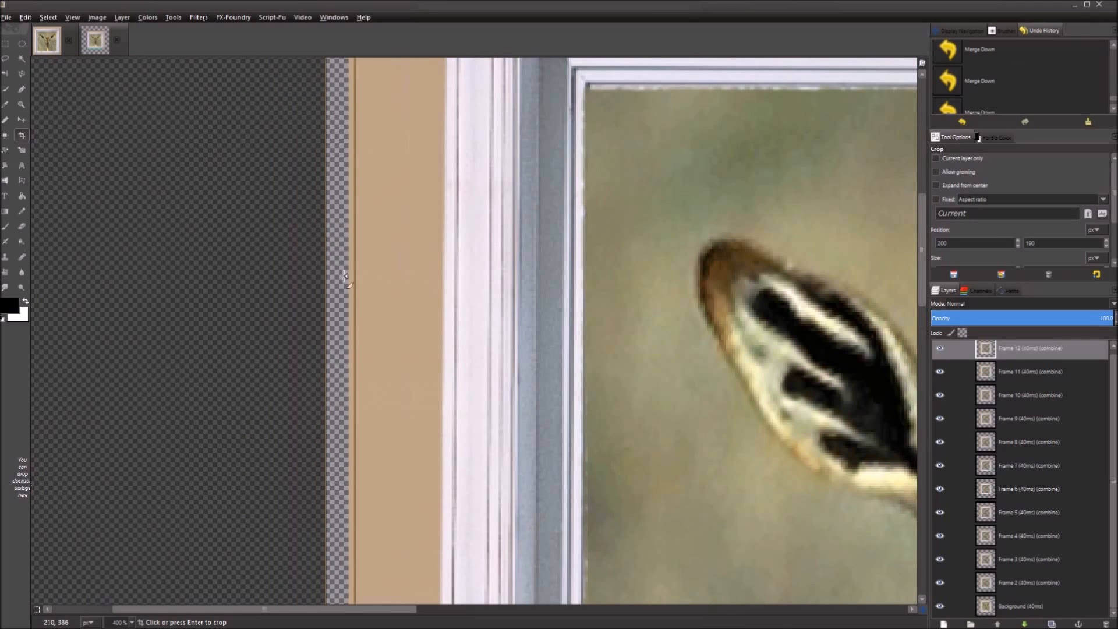
{"action": "left_click_drag", "start_coordinate": [346, 280], "coordinate": [371, 283]}
Check the remaining edges of the crop region against the tan wall and crop the whole image to it.
{"action": "left_click_drag", "start_coordinate": [670, 174], "coordinate": [232, 206]}
{"action": "scroll", "coordinate": [670, 181], "scroll_direction": "down", "scroll_amount": 1}
{"action": "left_click_drag", "start_coordinate": [606, 230], "coordinate": [548, 509]}
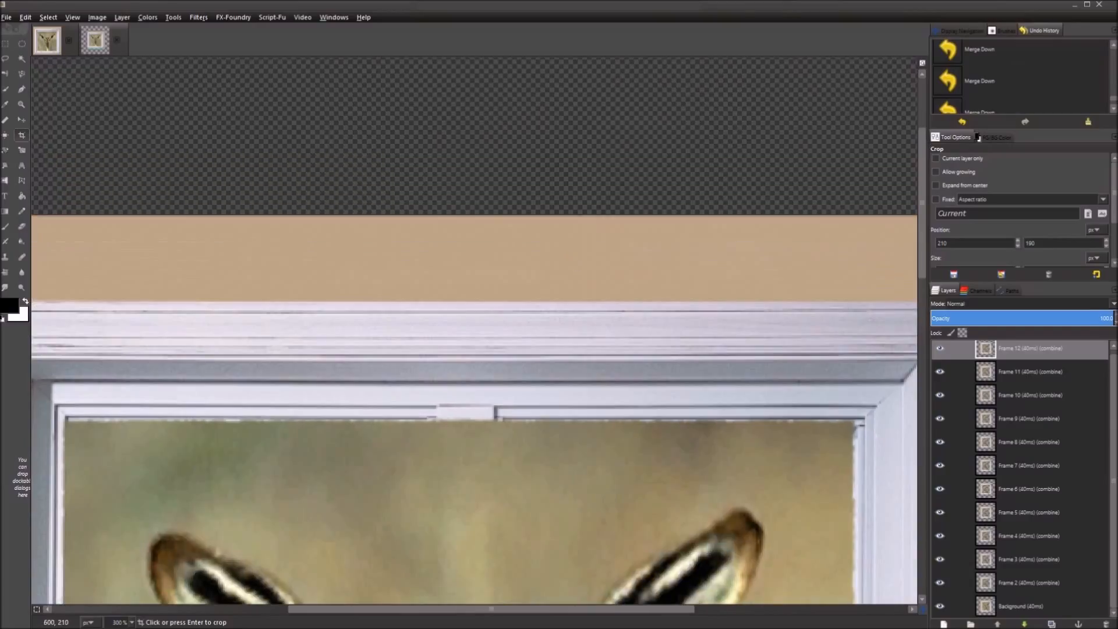
{"action": "left_click_drag", "start_coordinate": [710, 523], "coordinate": [634, 345]}
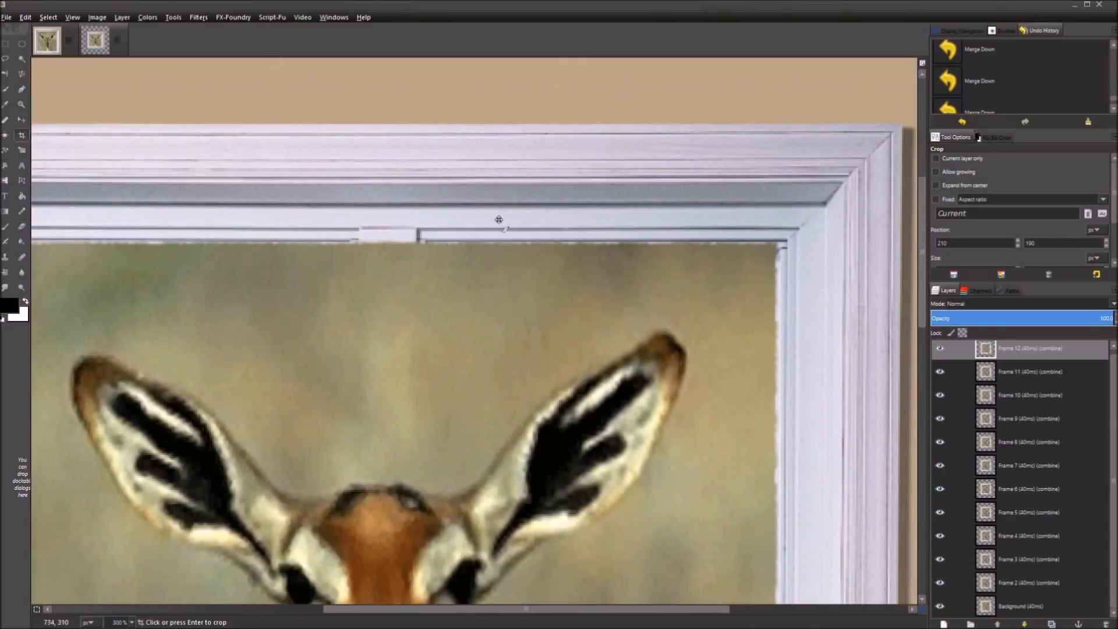
{"action": "left_click_drag", "start_coordinate": [567, 359], "coordinate": [305, 219]}
{"action": "left_click_drag", "start_coordinate": [663, 131], "coordinate": [591, 331]}
{"action": "left_click_drag", "start_coordinate": [536, 396], "coordinate": [648, 91]}
{"action": "left_click_drag", "start_coordinate": [445, 591], "coordinate": [621, 104]}
{"action": "left_click_drag", "start_coordinate": [327, 271], "coordinate": [637, 293]}
{"action": "scroll", "coordinate": [688, 222], "scroll_direction": "down", "scroll_amount": 4}
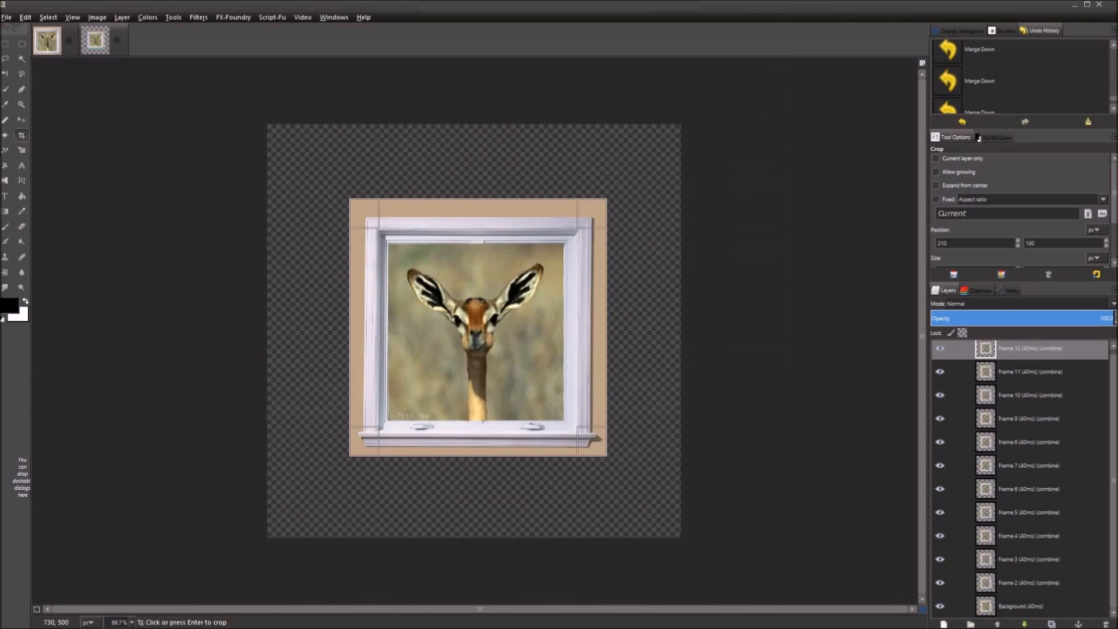
{"action": "left_click", "coordinate": [551, 318]}
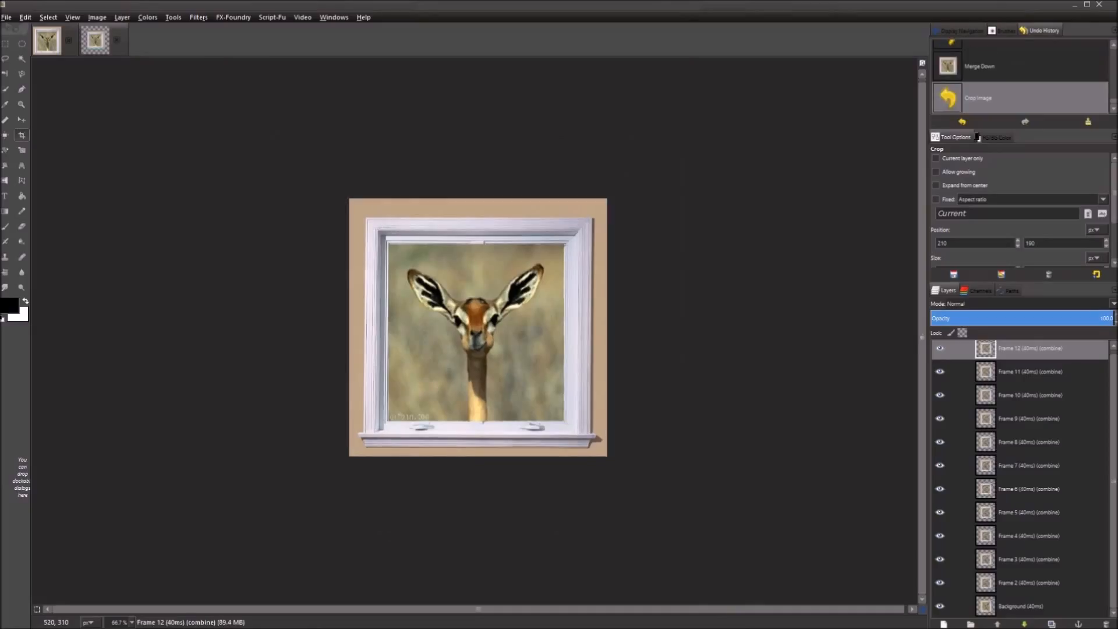
Play the cropped animation in the Playback preview and close the preview.
{"action": "scroll", "coordinate": [440, 400], "scroll_direction": "up", "scroll_amount": 2}
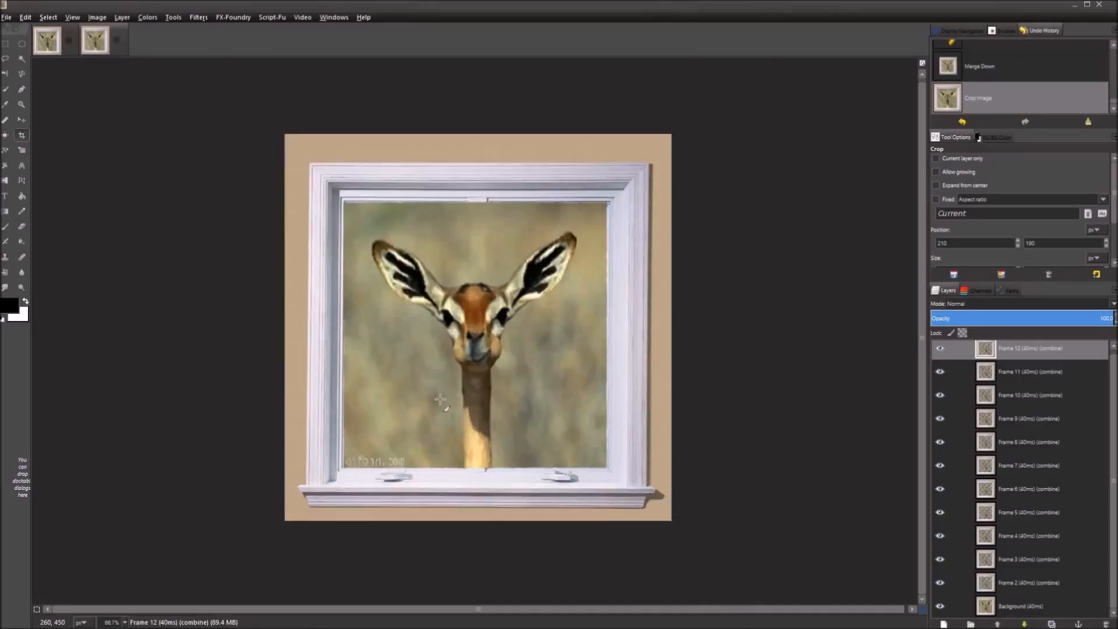
{"action": "scroll", "coordinate": [445, 404], "scroll_direction": "down", "scroll_amount": 1}
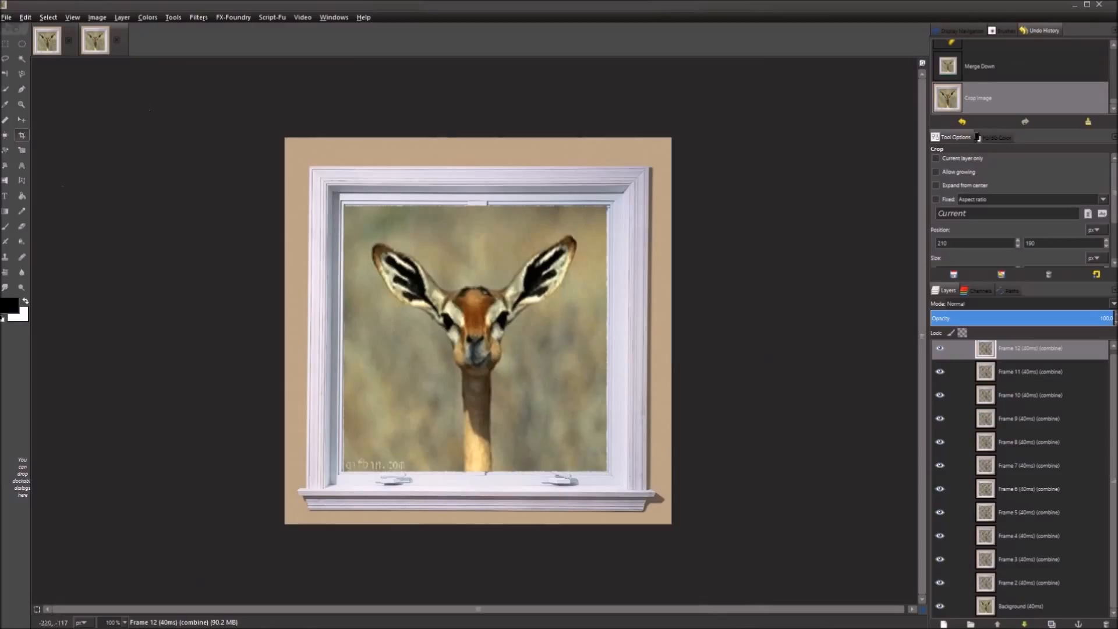
{"action": "left_click", "coordinate": [201, 18]}
{"action": "mouse_move", "coordinate": [229, 213]}
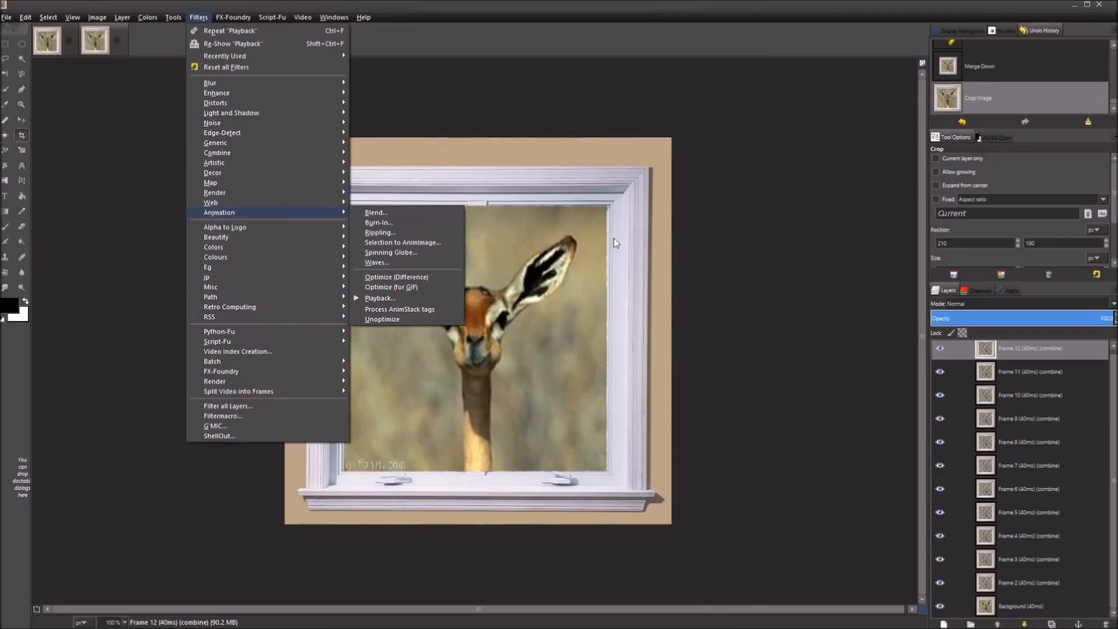
{"action": "left_click", "coordinate": [419, 302]}
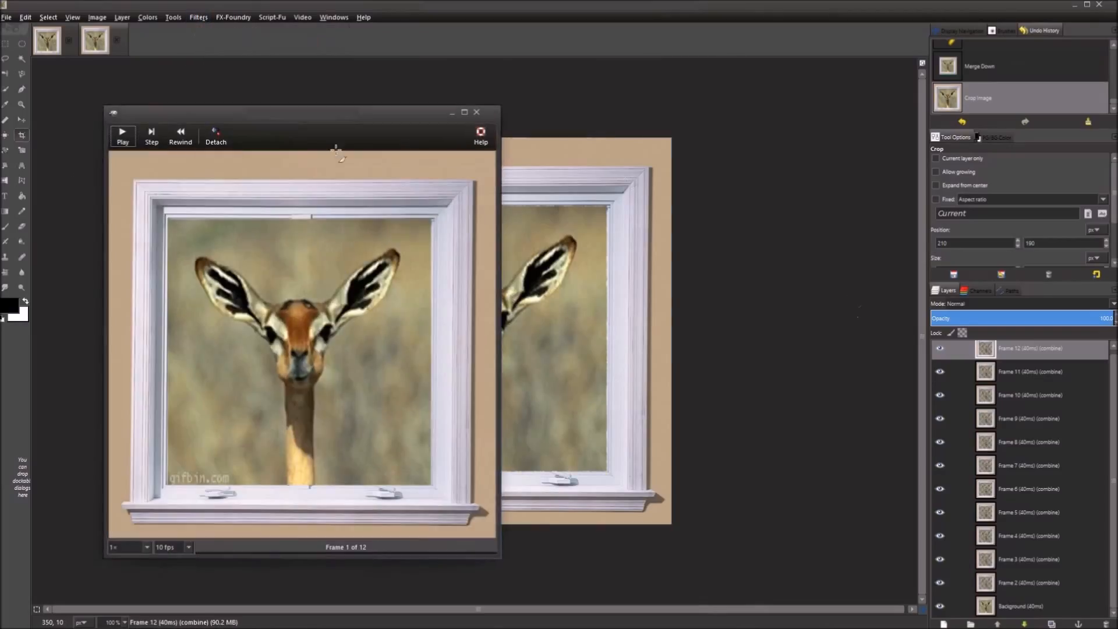
{"action": "left_click_drag", "start_coordinate": [295, 115], "coordinate": [351, 102]}
{"action": "left_click", "coordinate": [184, 122]}
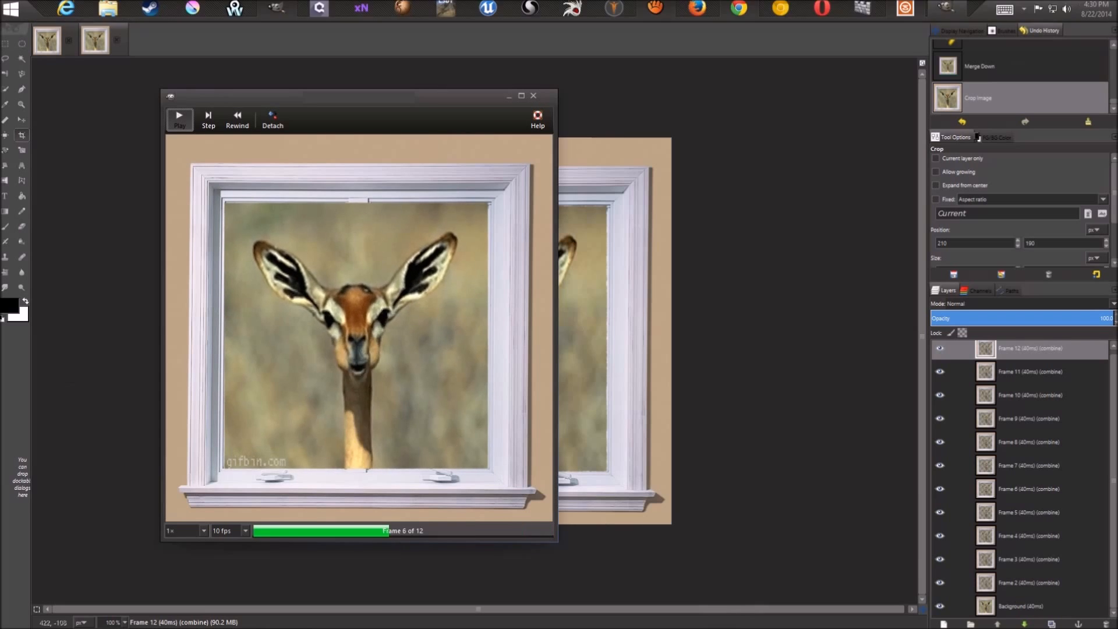
{"action": "left_click", "coordinate": [533, 95]}
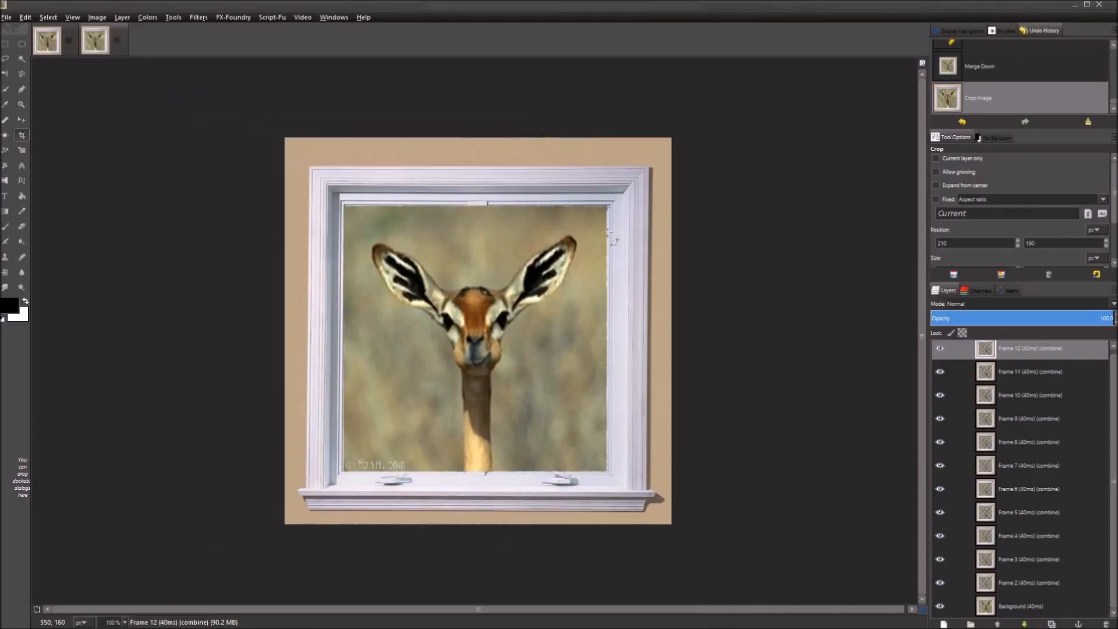
Switch to Chrome with the YouTube video "How to put a animated gif into a image in gimp".
{"action": "key", "text": "alt+Tab"}
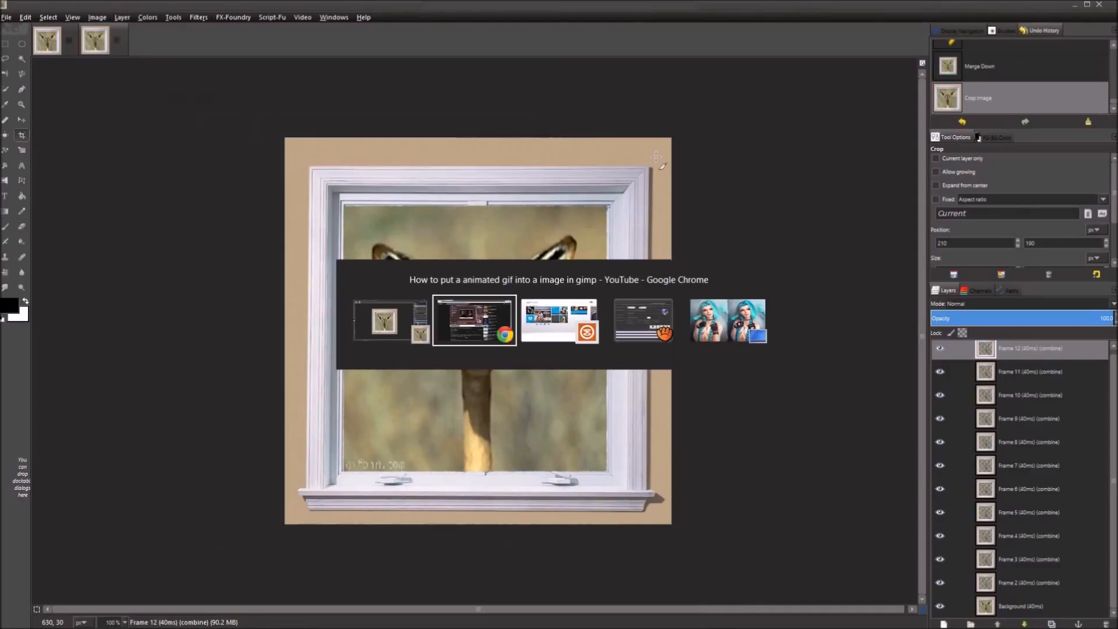
{"action": "key", "text": "alt+Tab"}
{"action": "key", "text": "alt+Tab"}
{"action": "key", "text": "alt+Tab"}
{"action": "key", "text": "alt+Tab"}
{"action": "key", "text": "alt+Tab"}
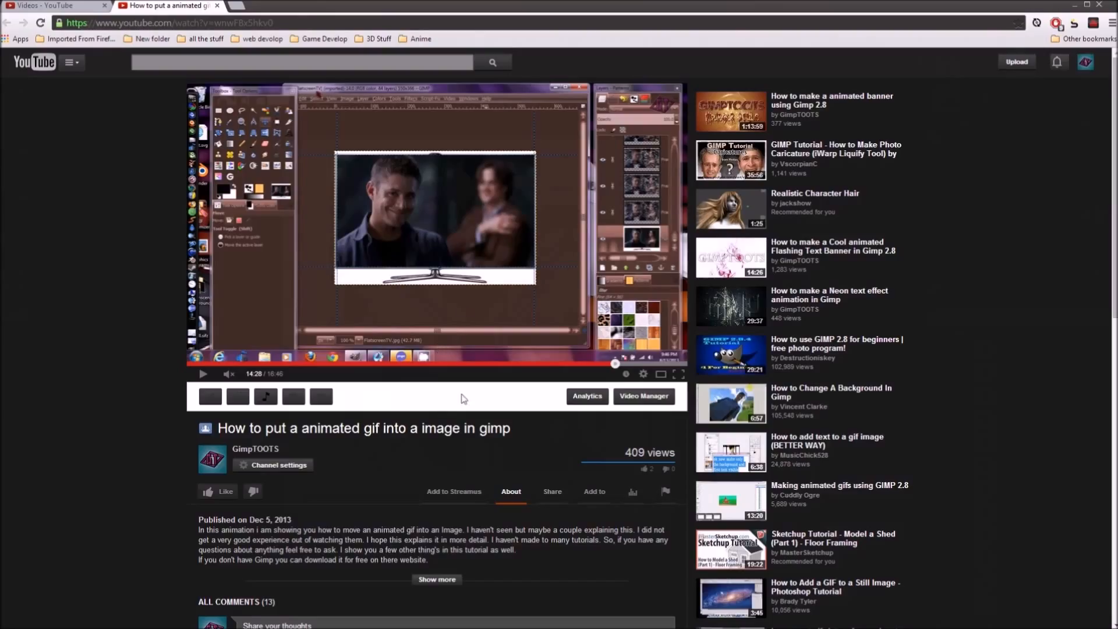
Review the video's full description and comments, and look over the channel's list of uploaded videos.
{"action": "left_click", "coordinate": [442, 583]}
{"action": "scroll", "coordinate": [379, 424], "scroll_direction": "down", "scroll_amount": 8}
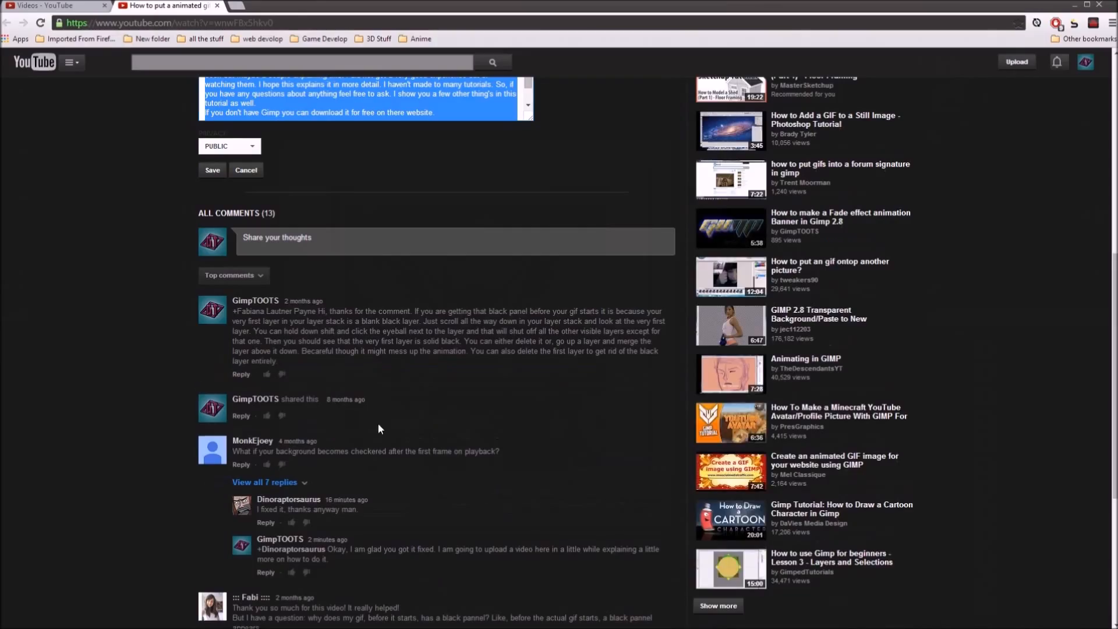
{"action": "scroll", "coordinate": [380, 248], "scroll_direction": "up", "scroll_amount": 3}
{"action": "left_click_drag", "start_coordinate": [531, 300], "coordinate": [533, 408]}
{"action": "left_click", "coordinate": [217, 457]}
{"action": "scroll", "coordinate": [67, 208], "scroll_direction": "up", "scroll_amount": 5}
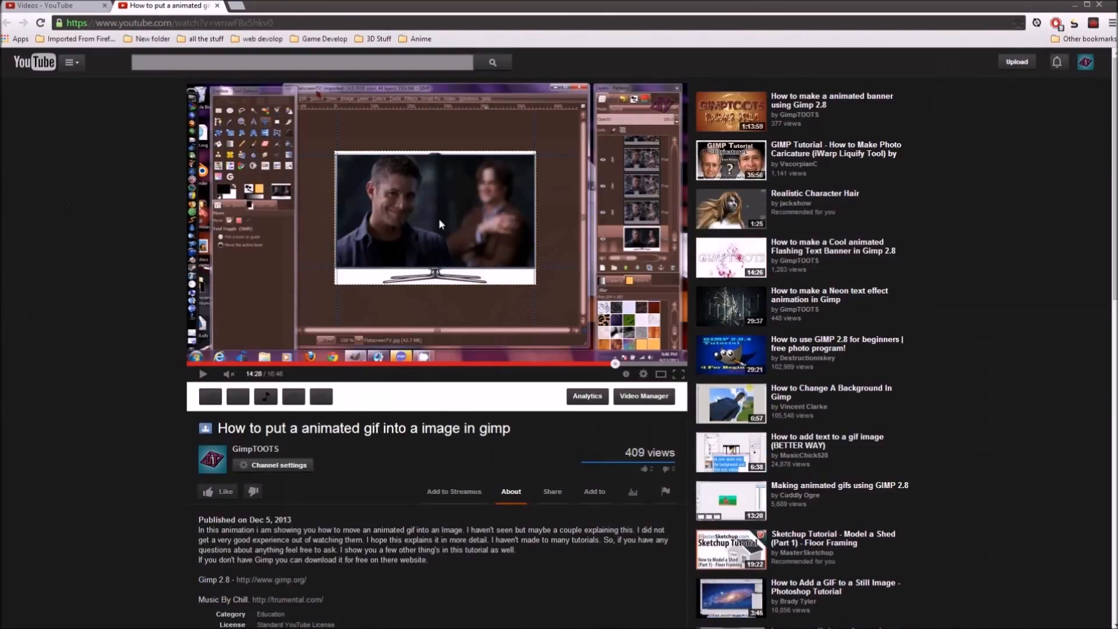
{"action": "left_click", "coordinate": [65, 7]}
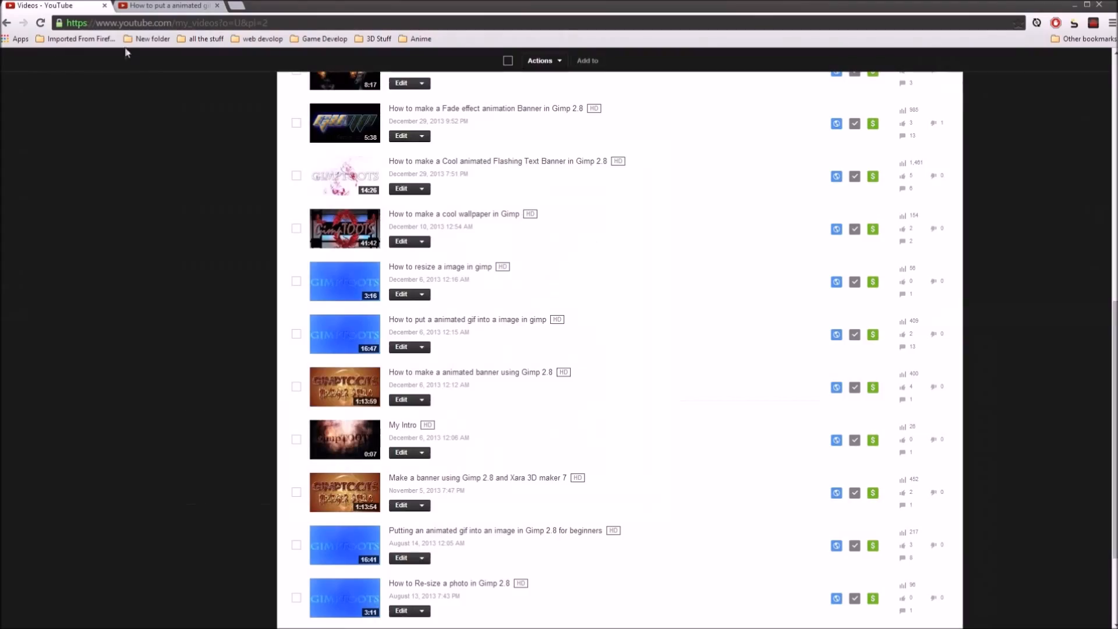
{"action": "left_click", "coordinate": [177, 7]}
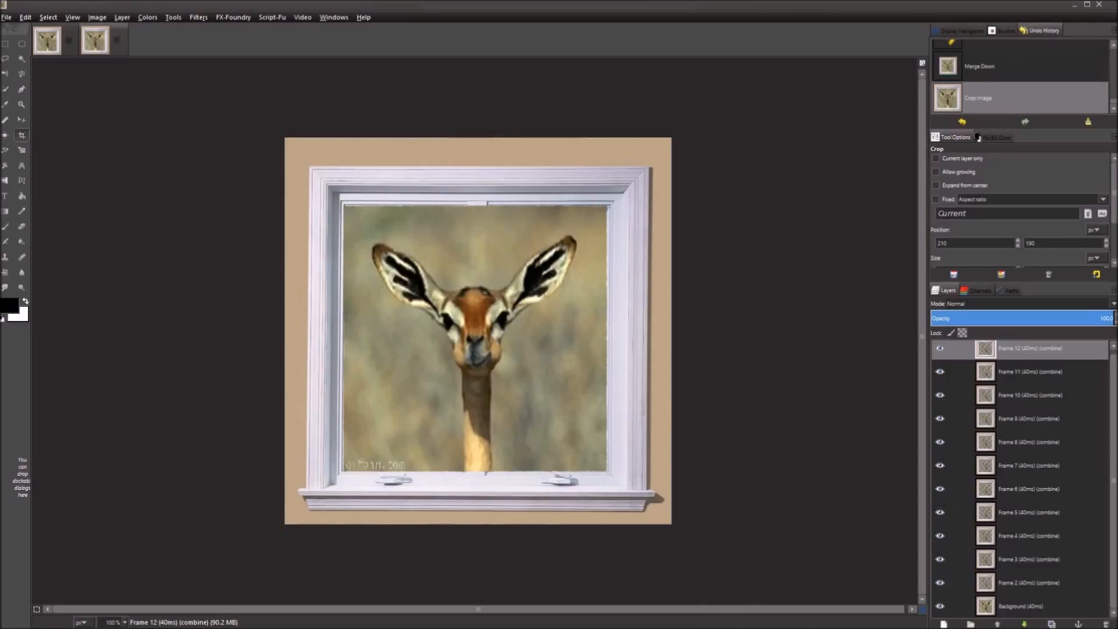
Return to GIMP and compare the frame layers of the two open window images, ending on the newly cropped one.
{"action": "left_click", "coordinate": [53, 48]}
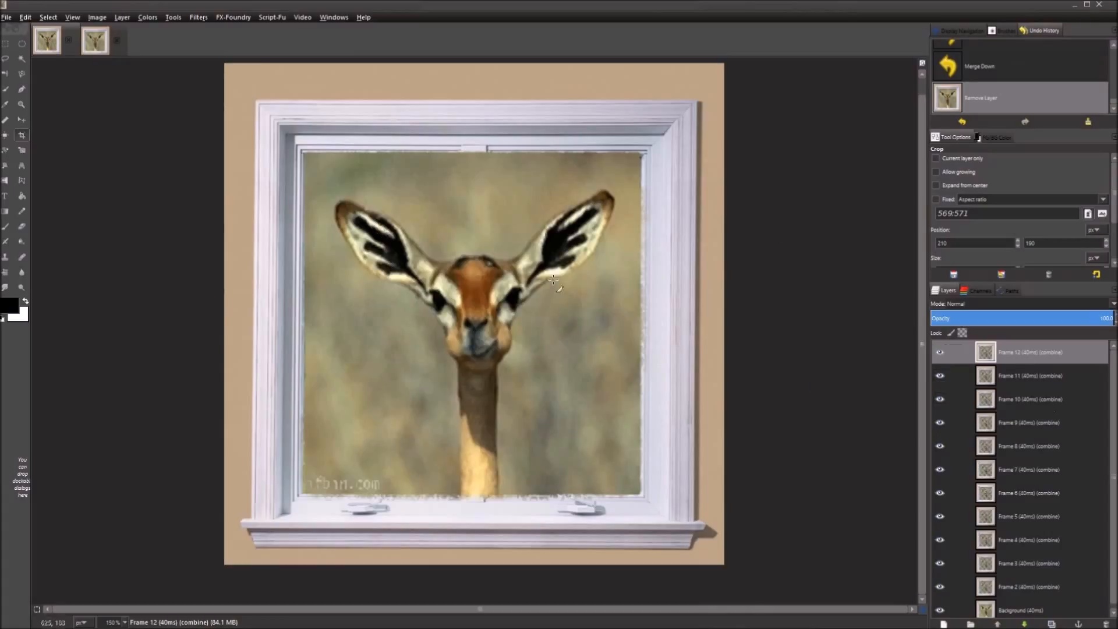
{"action": "double_click", "coordinate": [1033, 351]}
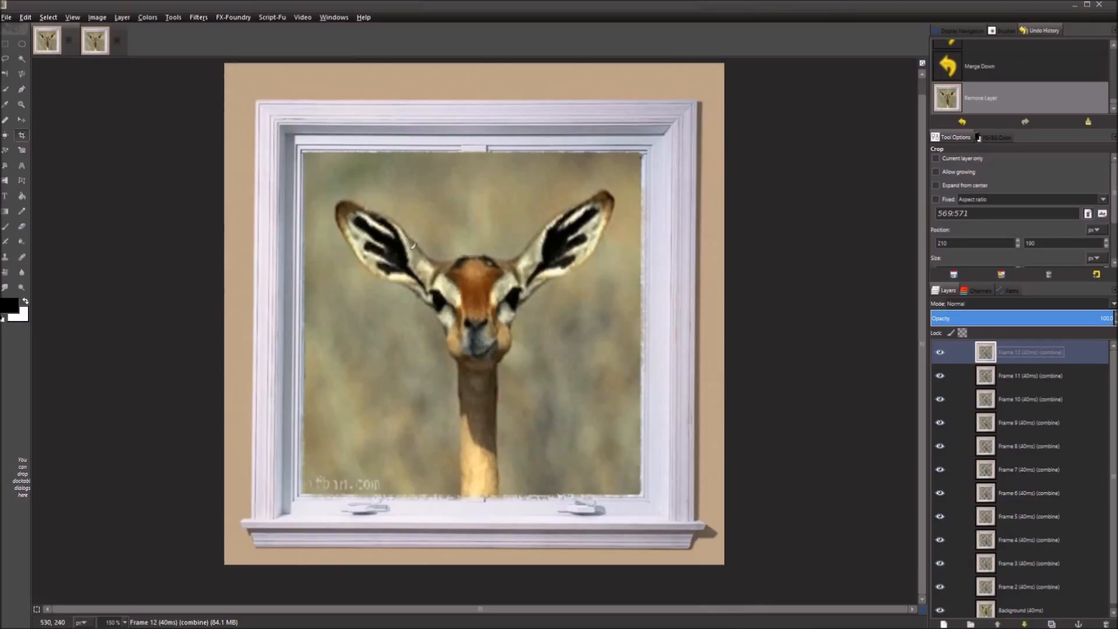
{"action": "left_click", "coordinate": [198, 18]}
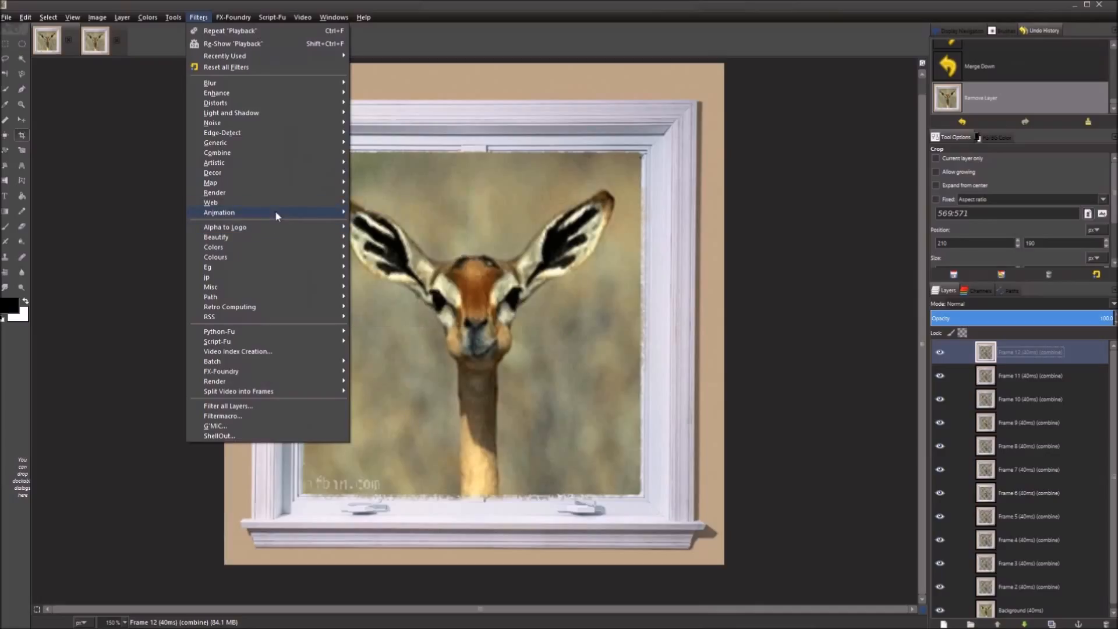
{"action": "mouse_move", "coordinate": [275, 212]}
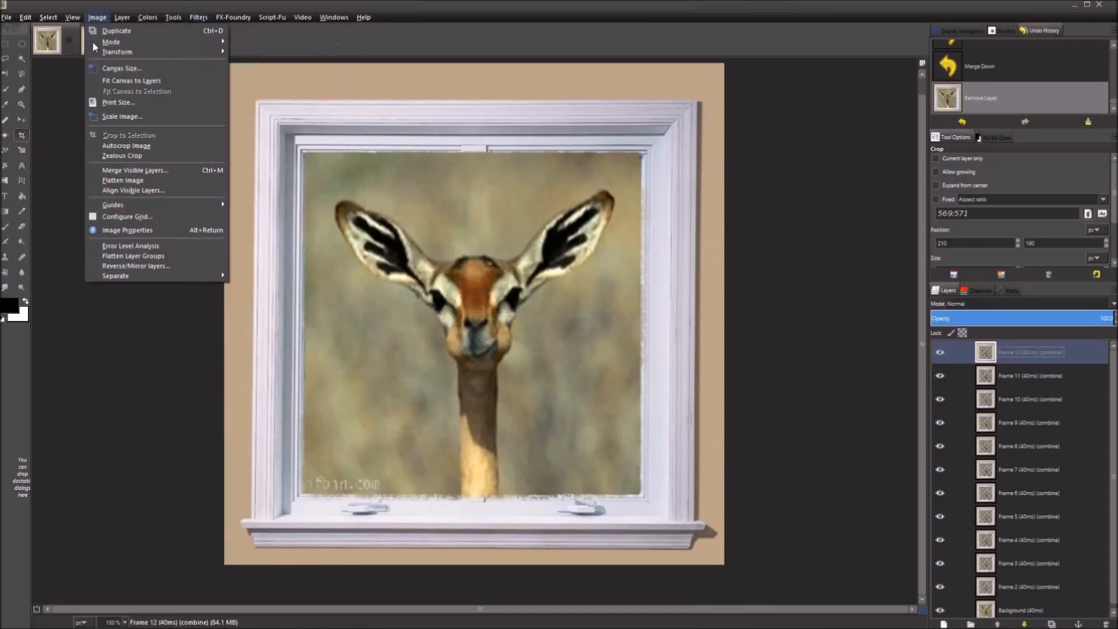
{"action": "left_click", "coordinate": [63, 198]}
{"action": "left_click", "coordinate": [96, 41]}
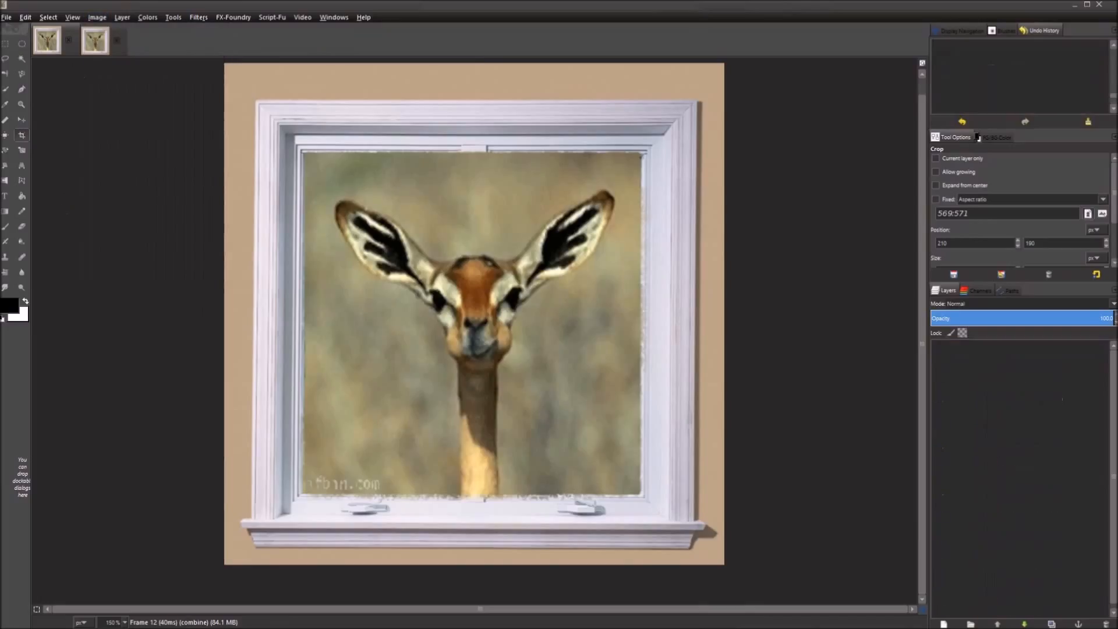
{"action": "left_click", "coordinate": [198, 19]}
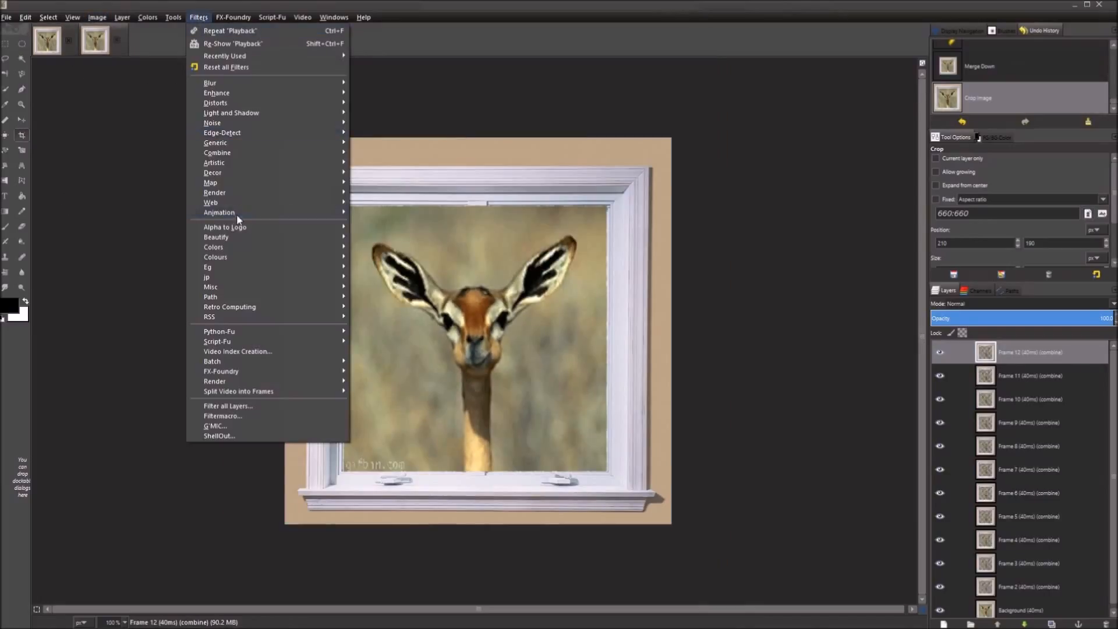
{"action": "left_click", "coordinate": [964, 415]}
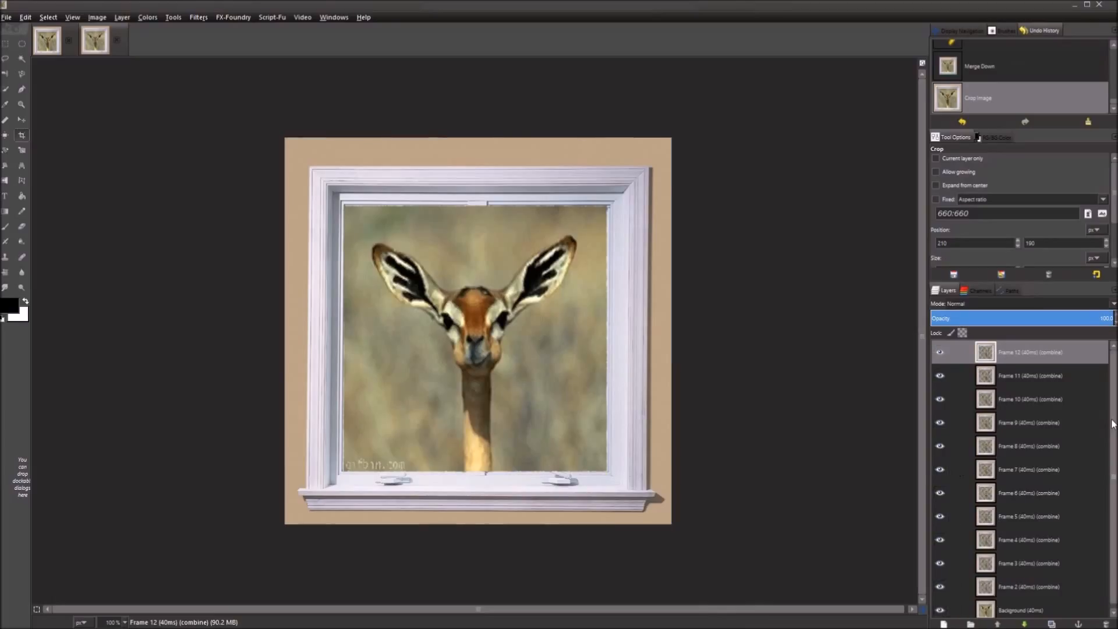
{"action": "scroll", "coordinate": [1105, 485], "scroll_direction": "down", "scroll_amount": 1}
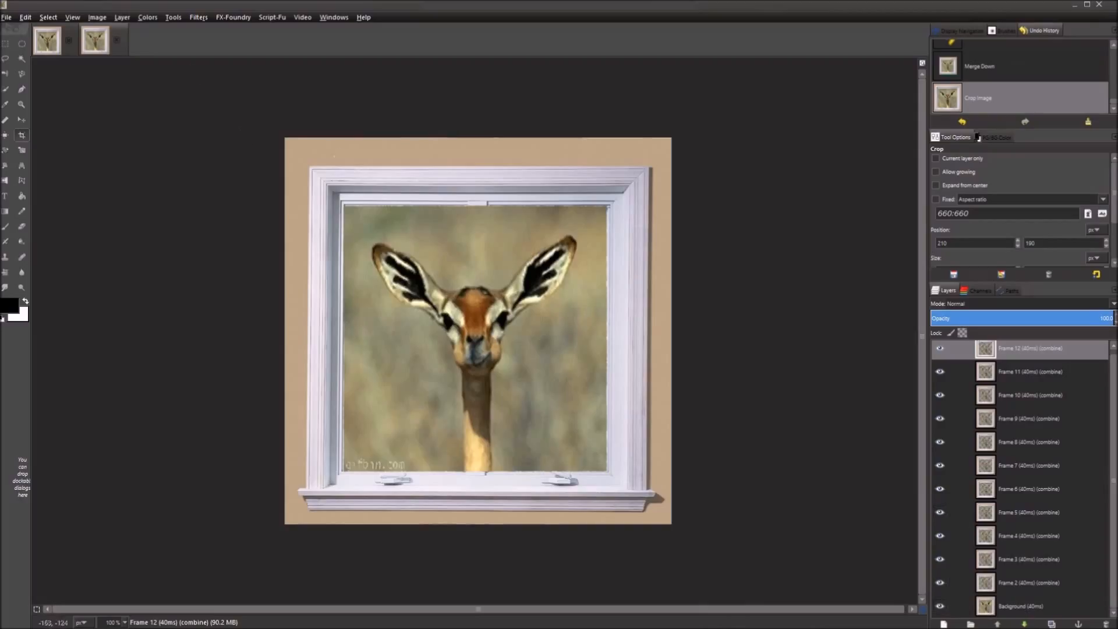
Optimize the cropped window animation for GIF and select the Background layer in the optimized copy.
{"action": "left_click", "coordinate": [201, 18]}
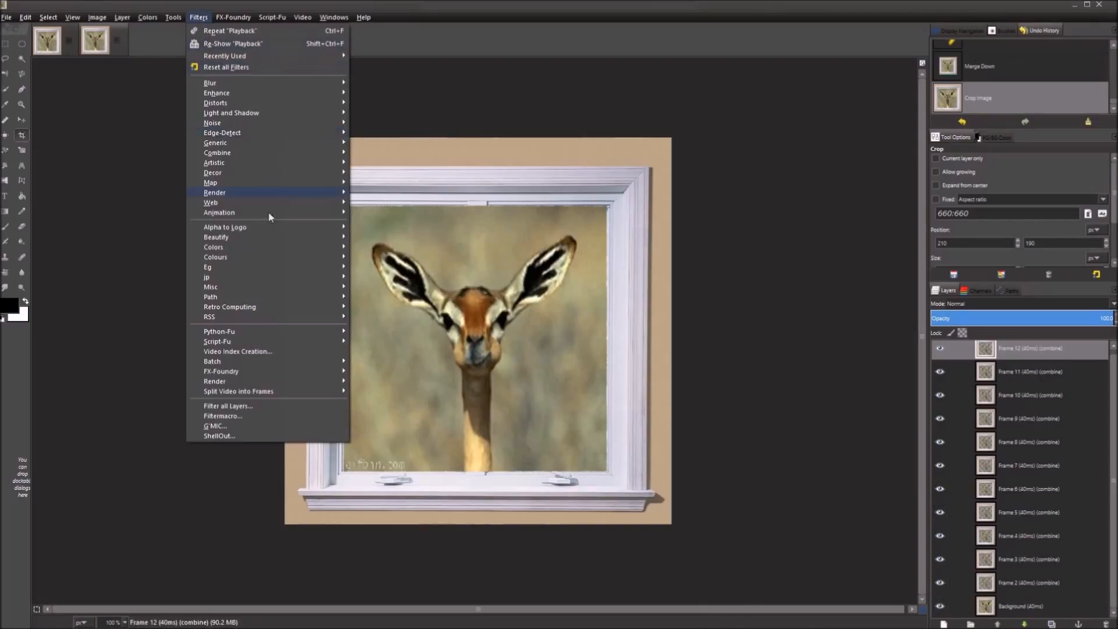
{"action": "left_click", "coordinate": [411, 288]}
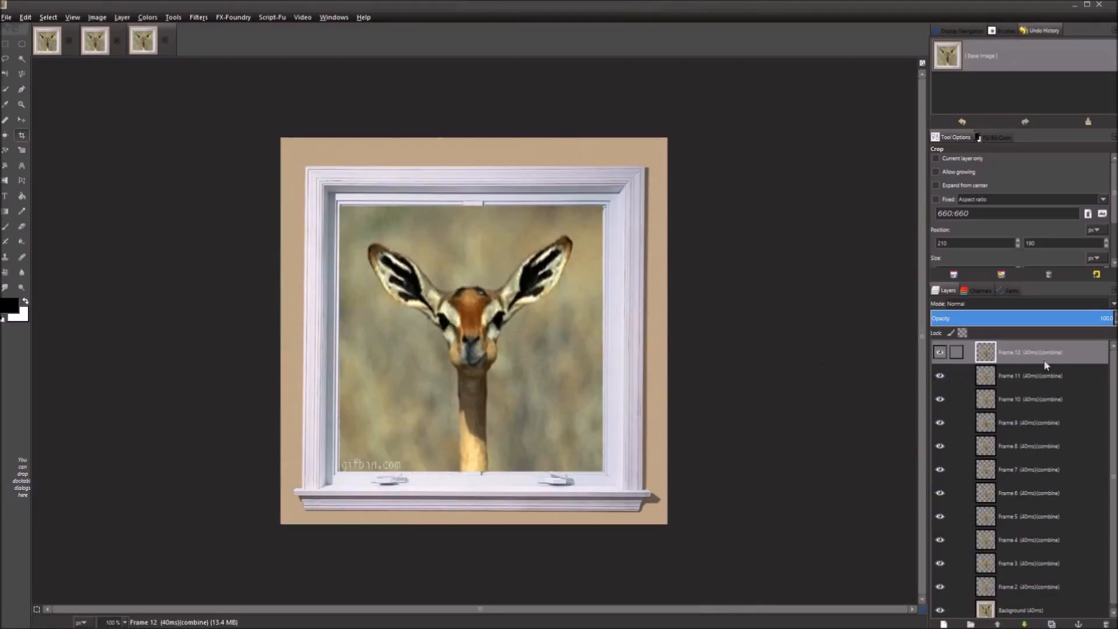
{"action": "scroll", "coordinate": [1114, 402], "scroll_direction": "down", "scroll_amount": 1}
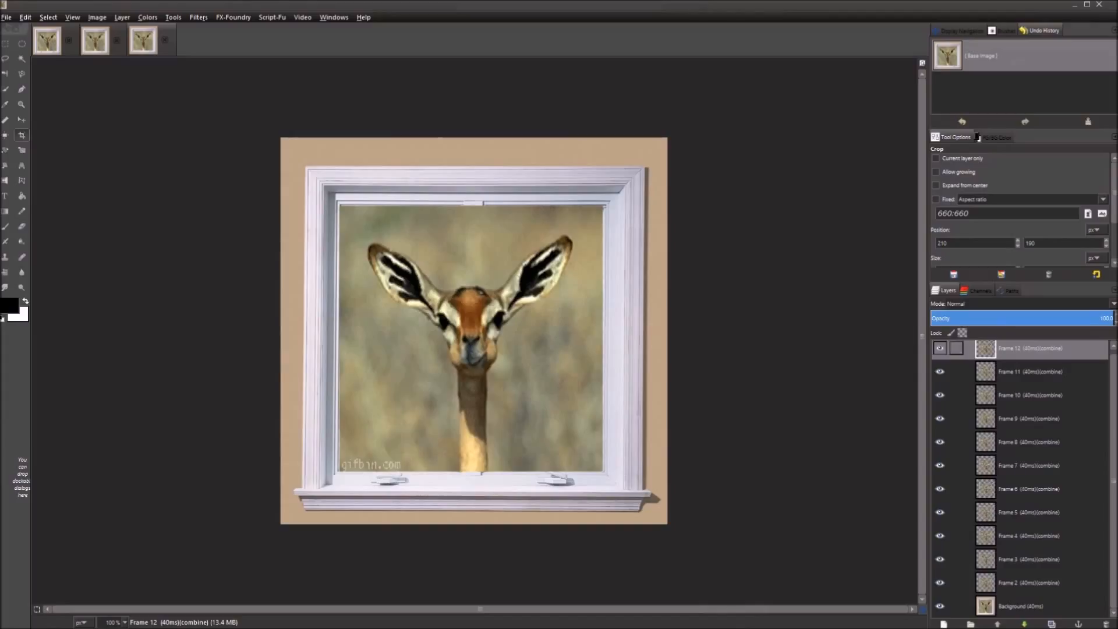
{"action": "left_click", "coordinate": [1014, 609]}
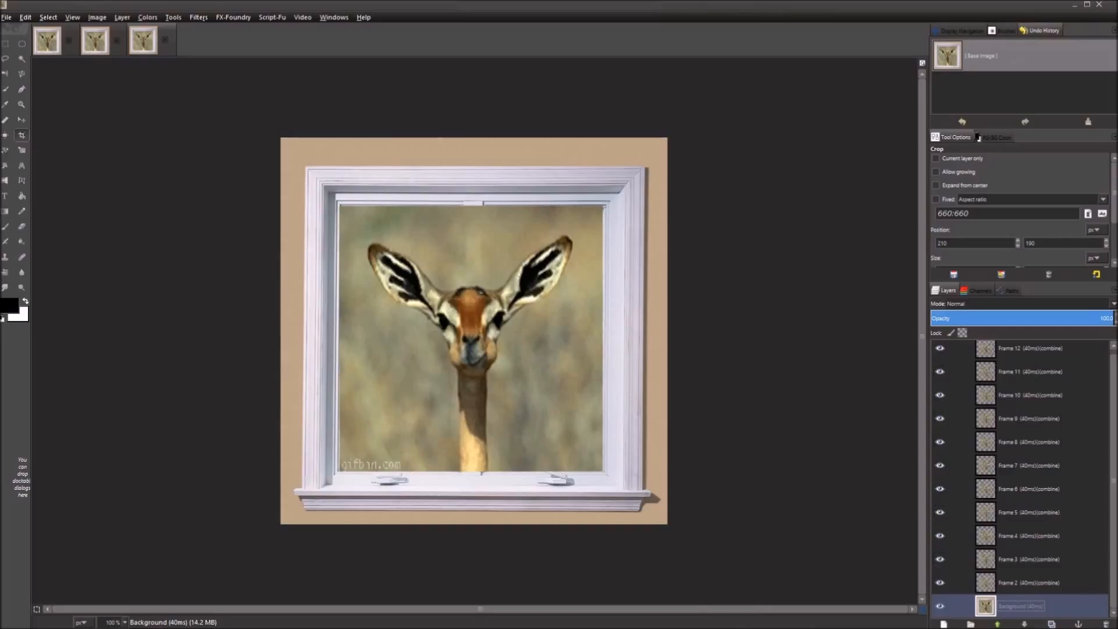
{"action": "scroll", "coordinate": [1104, 534], "scroll_direction": "up", "scroll_amount": 1}
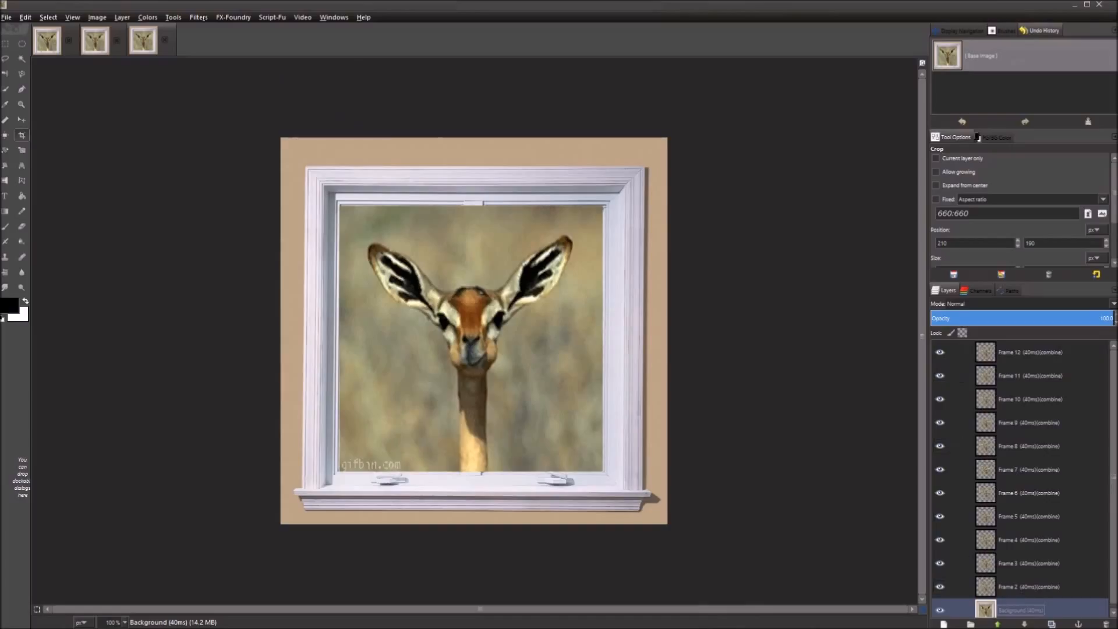
{"action": "left_click", "coordinate": [199, 16]}
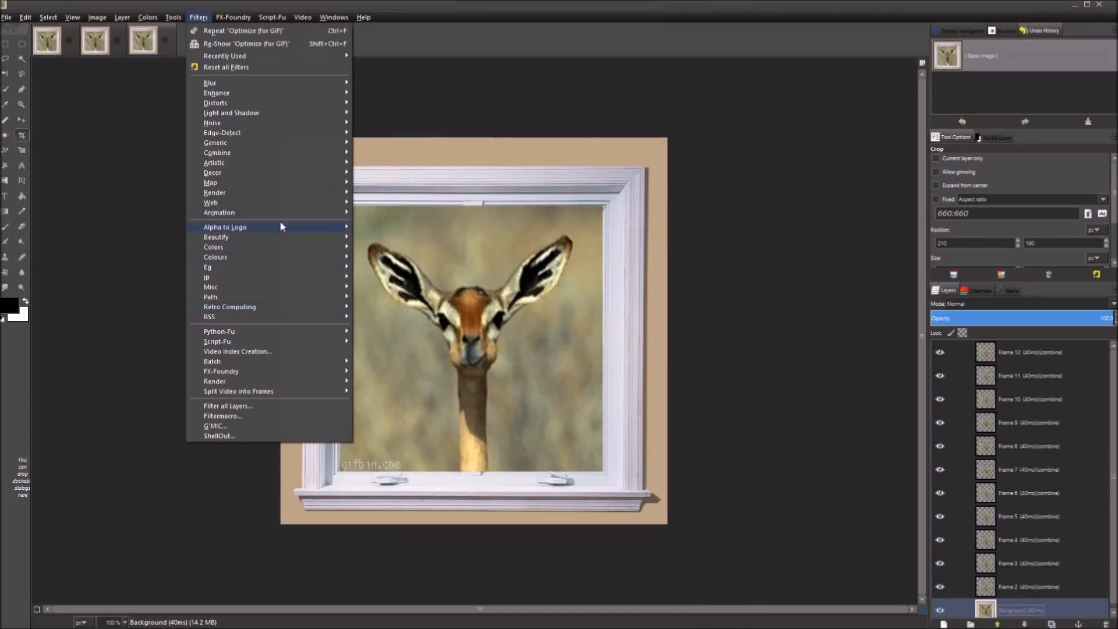
{"action": "mouse_move", "coordinate": [275, 213]}
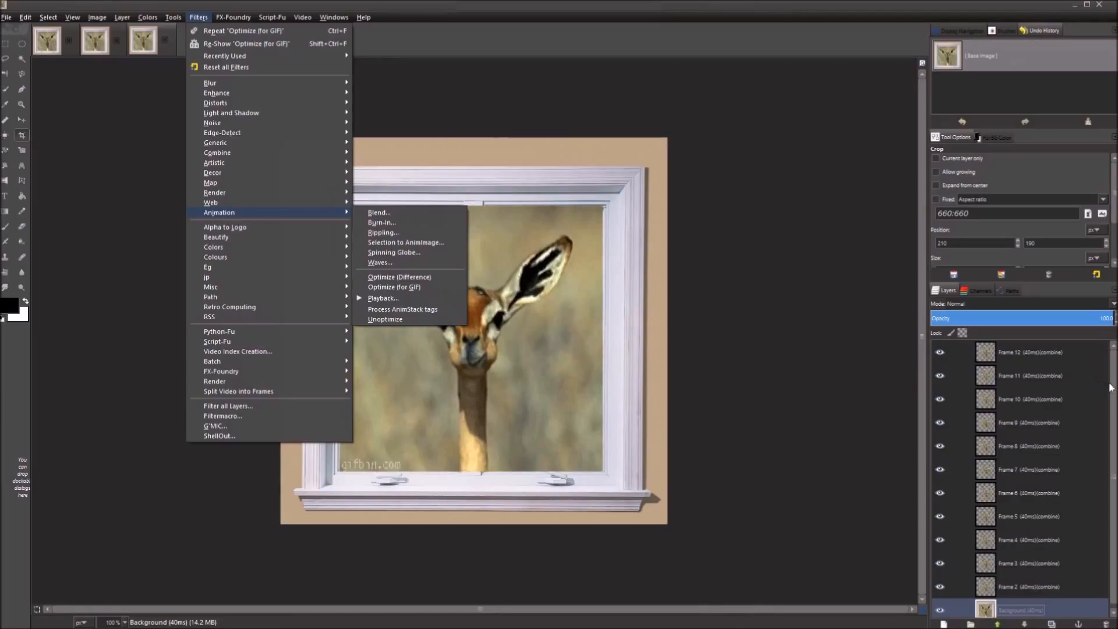
{"action": "left_click", "coordinate": [838, 385]}
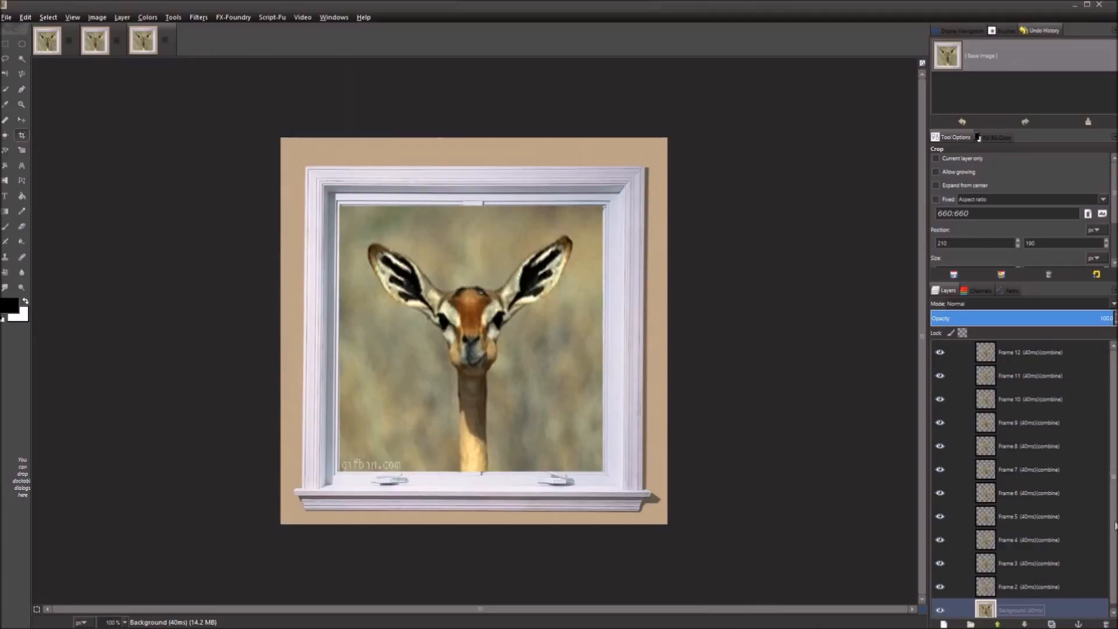
{"action": "scroll", "coordinate": [1112, 527], "scroll_direction": "down", "scroll_amount": 1}
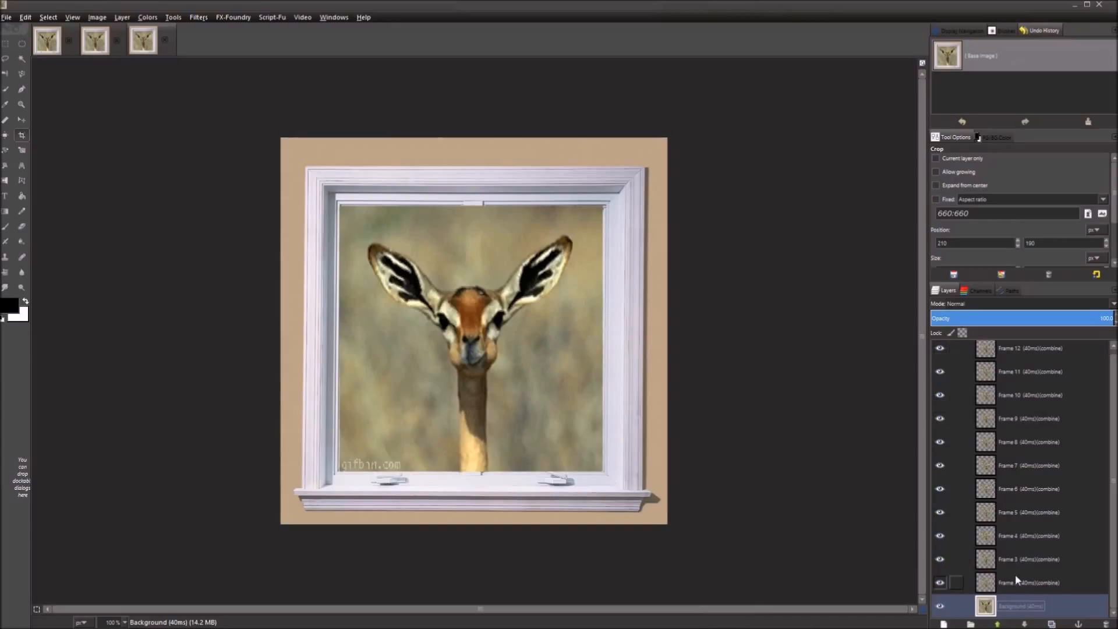
{"action": "left_click", "coordinate": [1034, 35]}
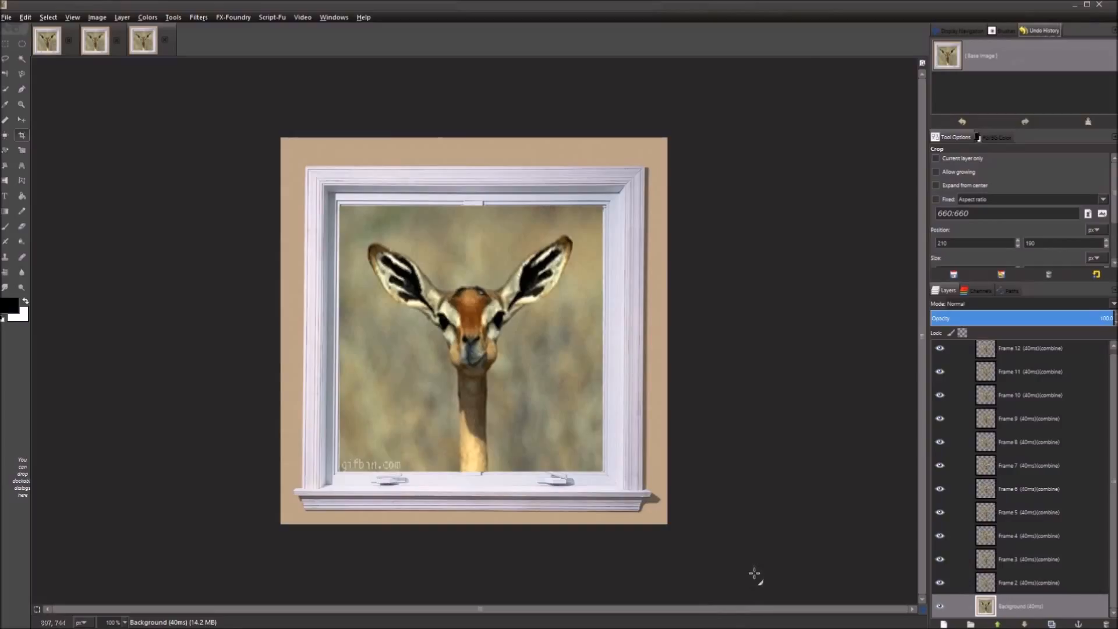
{"action": "left_click", "coordinate": [1055, 609]}
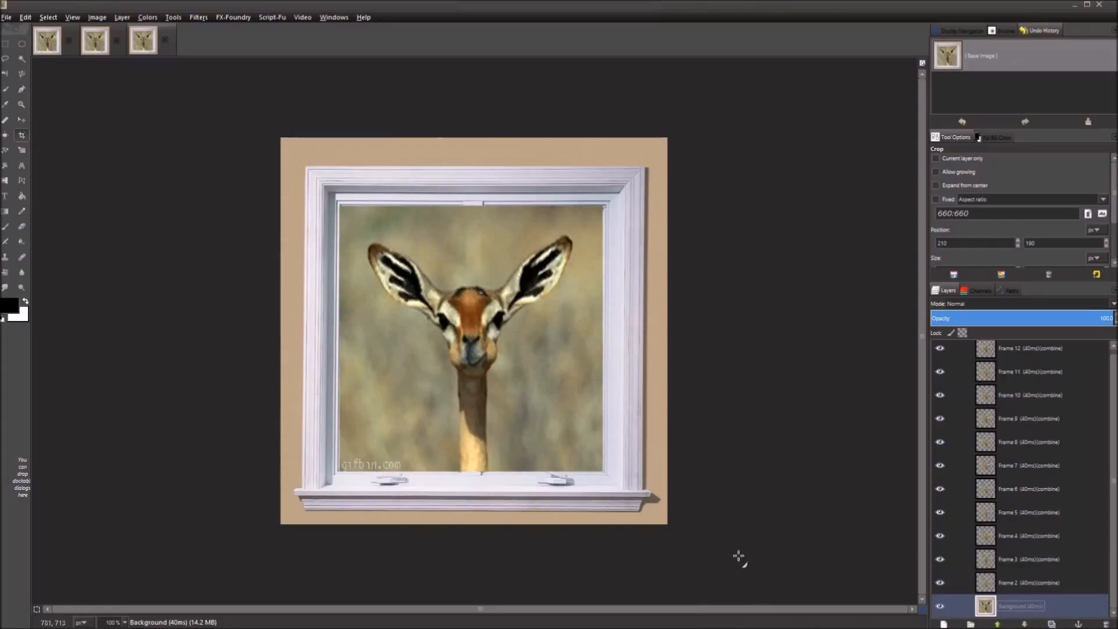
Compare the frame layers of the cropped image with those of its GIF-optimized copy, ending on the optimized copy.
{"action": "left_click", "coordinate": [145, 44]}
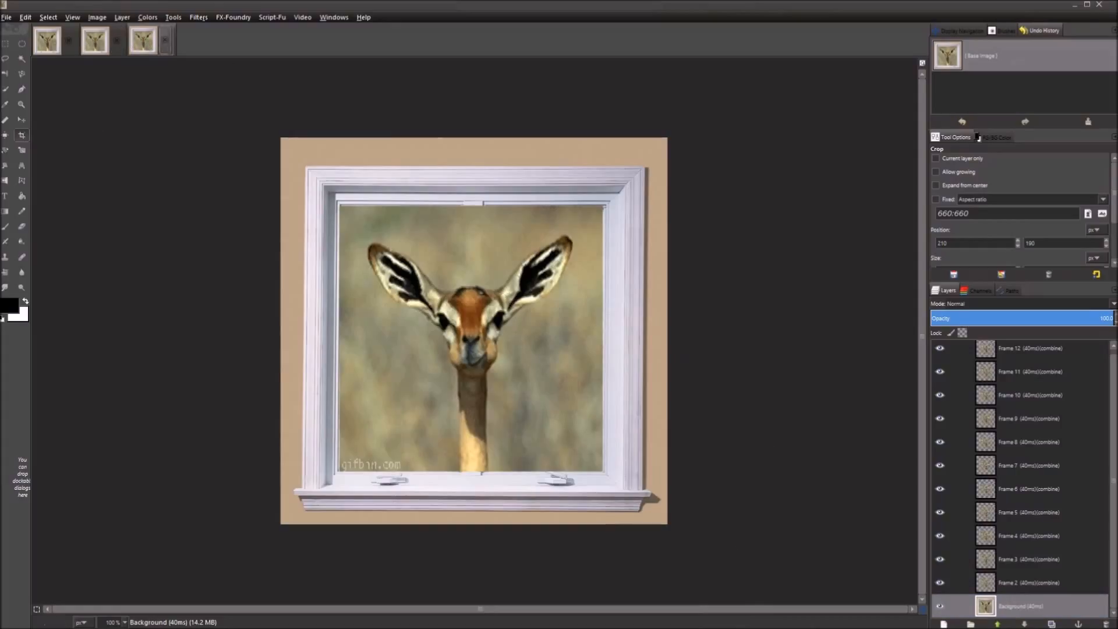
{"action": "left_click", "coordinate": [95, 39]}
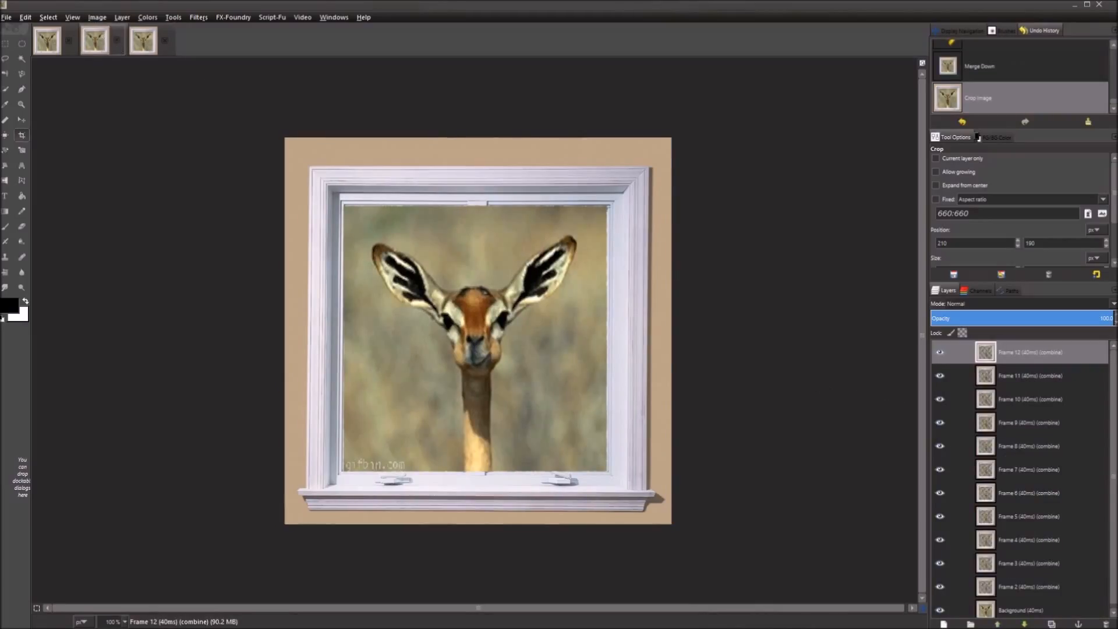
{"action": "left_click", "coordinate": [143, 42]}
{"action": "left_click", "coordinate": [114, 45]}
{"action": "left_click", "coordinate": [147, 41]}
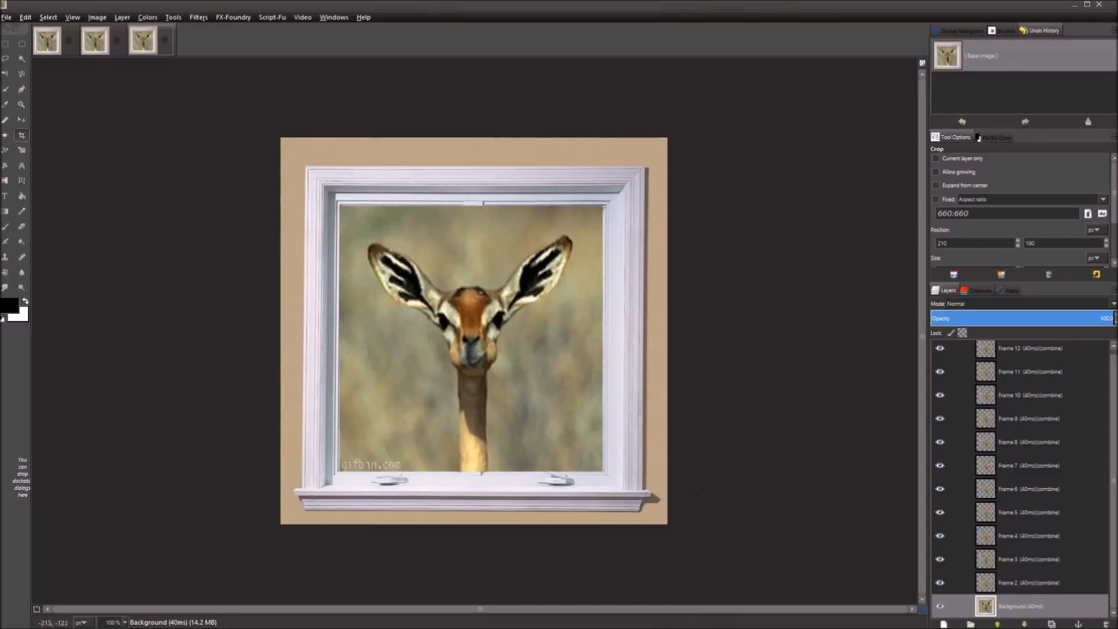
{"action": "left_click", "coordinate": [103, 50]}
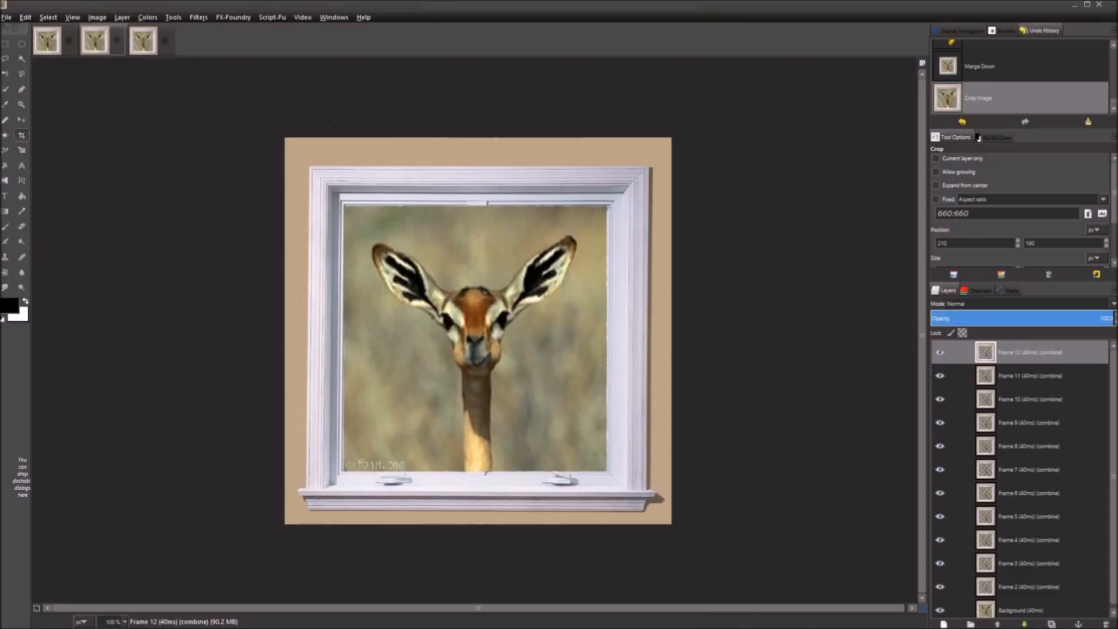
{"action": "left_click", "coordinate": [149, 49]}
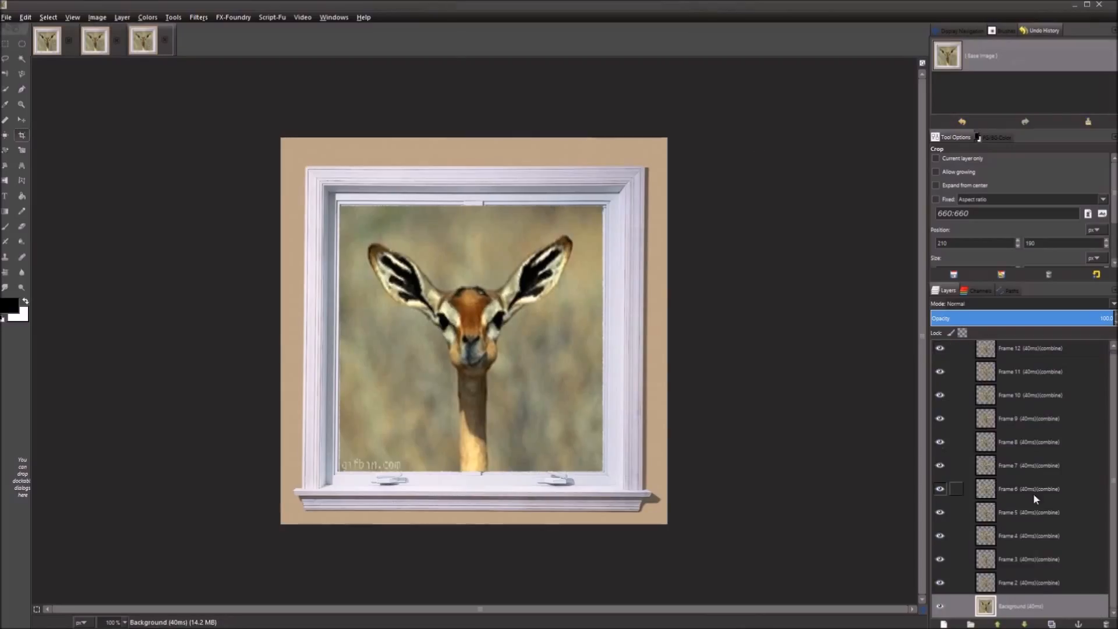
Play the optimized animation in the Playback preview and close the preview.
{"action": "left_click", "coordinate": [201, 21]}
{"action": "mouse_move", "coordinate": [266, 212]}
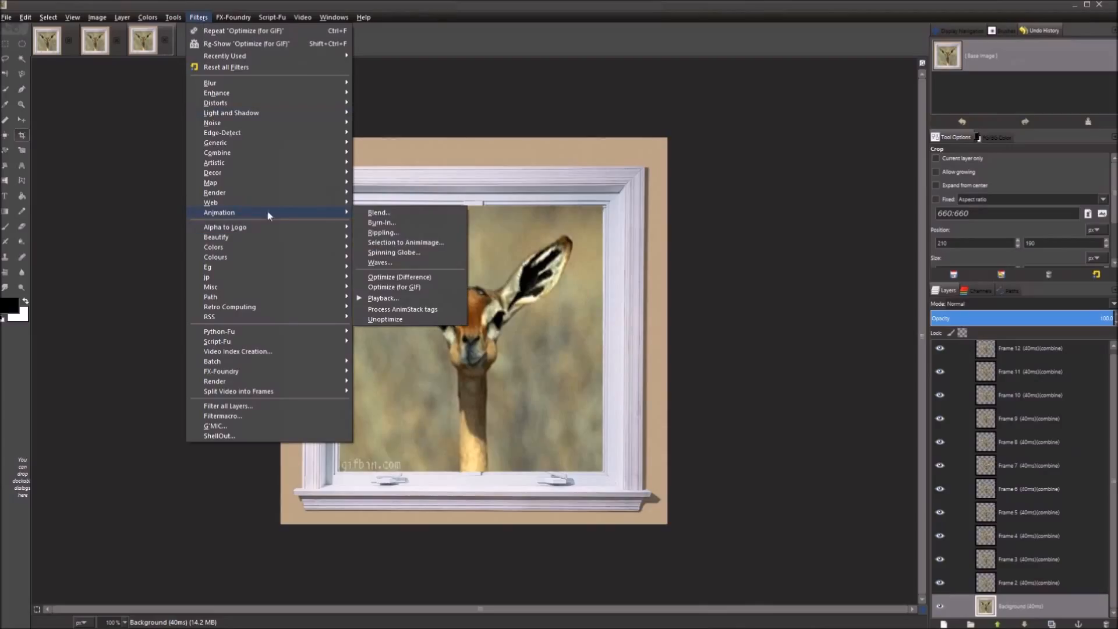
{"action": "left_click", "coordinate": [383, 298]}
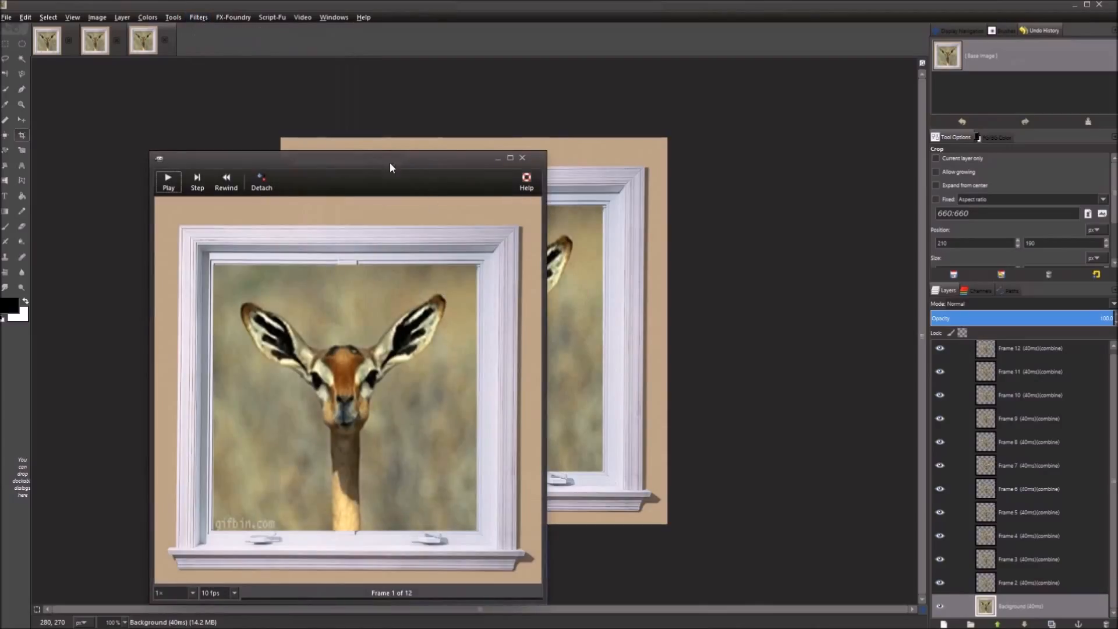
{"action": "left_click_drag", "start_coordinate": [365, 168], "coordinate": [467, 86]}
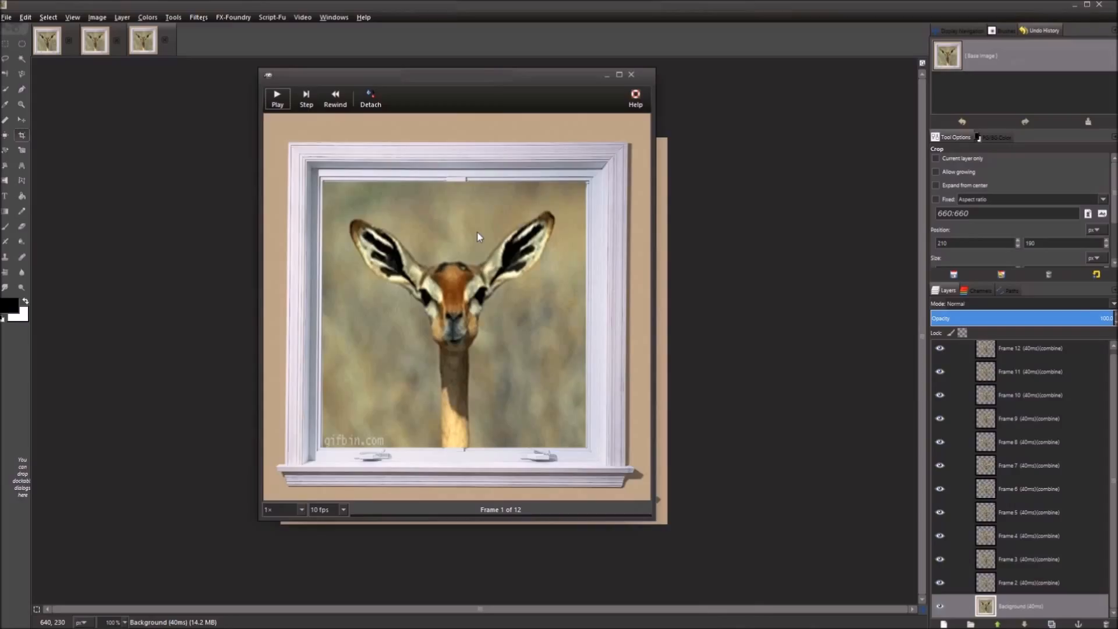
{"action": "left_click_drag", "start_coordinate": [498, 83], "coordinate": [590, 76]}
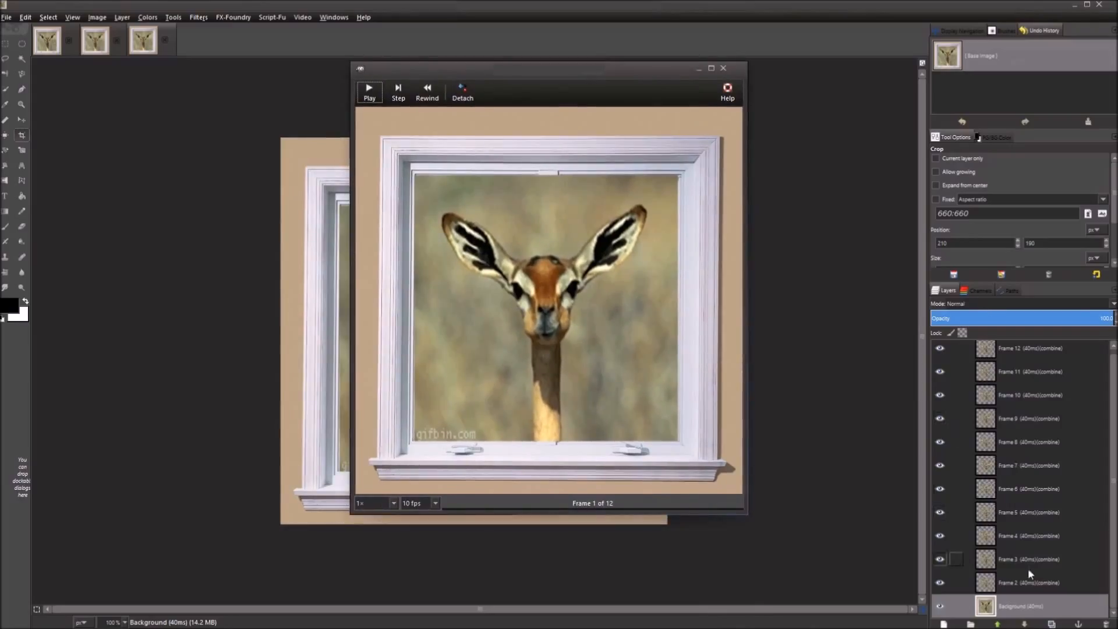
{"action": "left_click", "coordinate": [368, 91]}
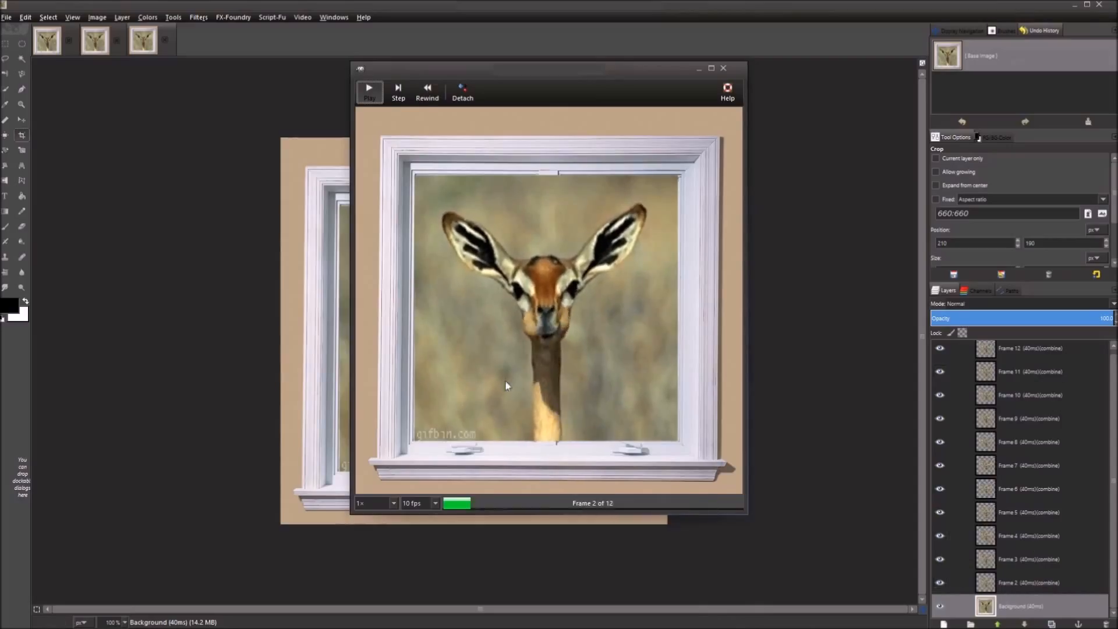
{"action": "left_click", "coordinate": [725, 68]}
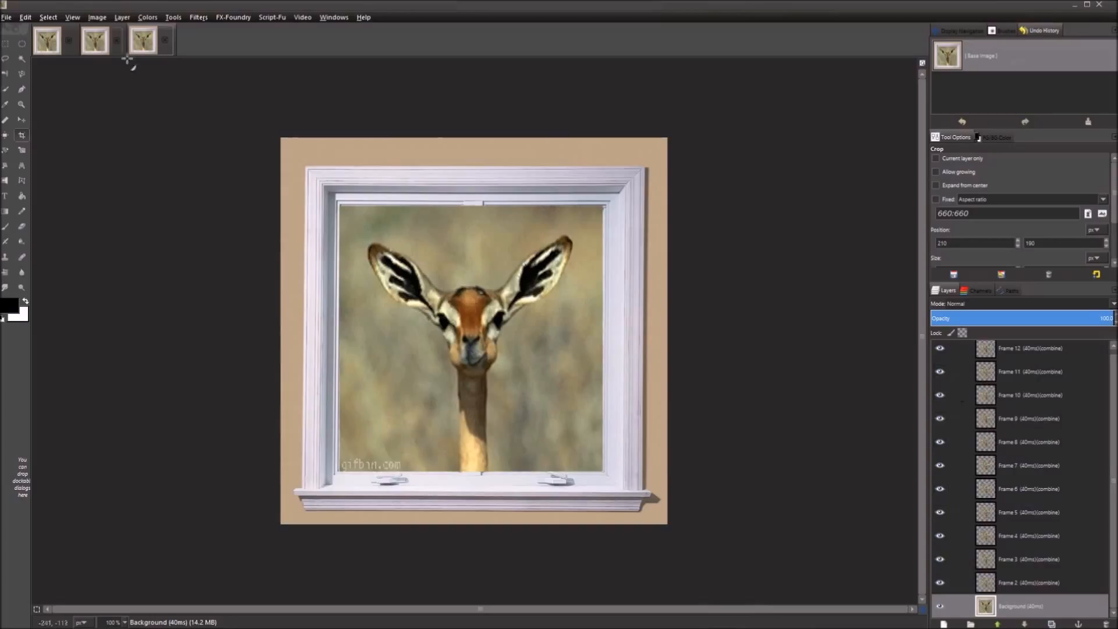
Compare the layer stacks of the three open window images, checking Frame 12 and the Background layer in the optimized copy.
{"action": "left_click", "coordinate": [109, 44]}
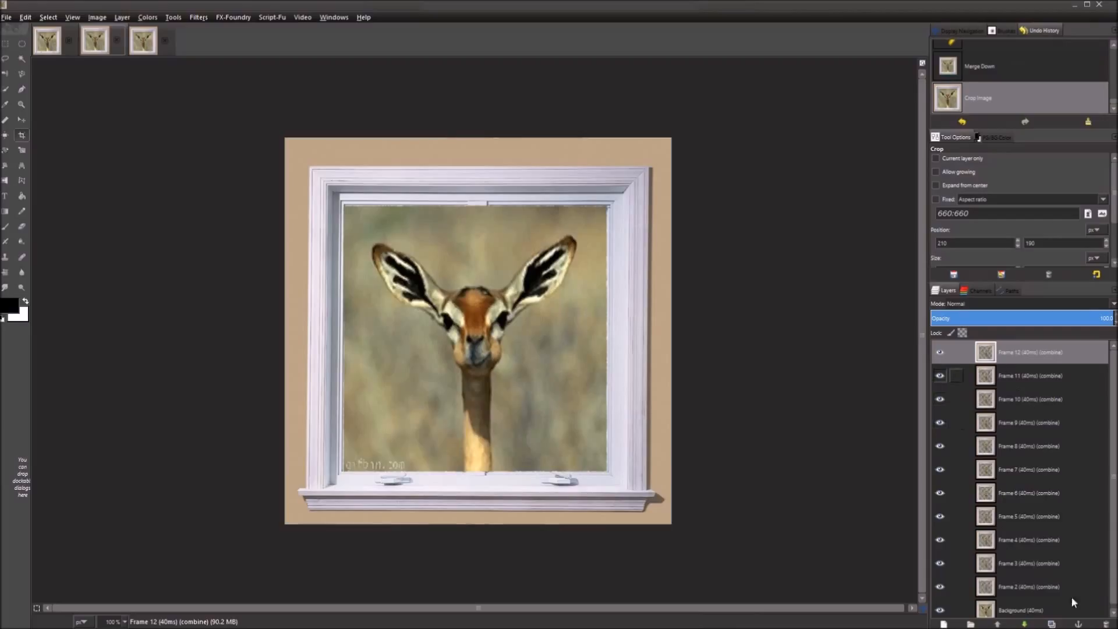
{"action": "scroll", "coordinate": [991, 478], "scroll_direction": "down", "scroll_amount": 1}
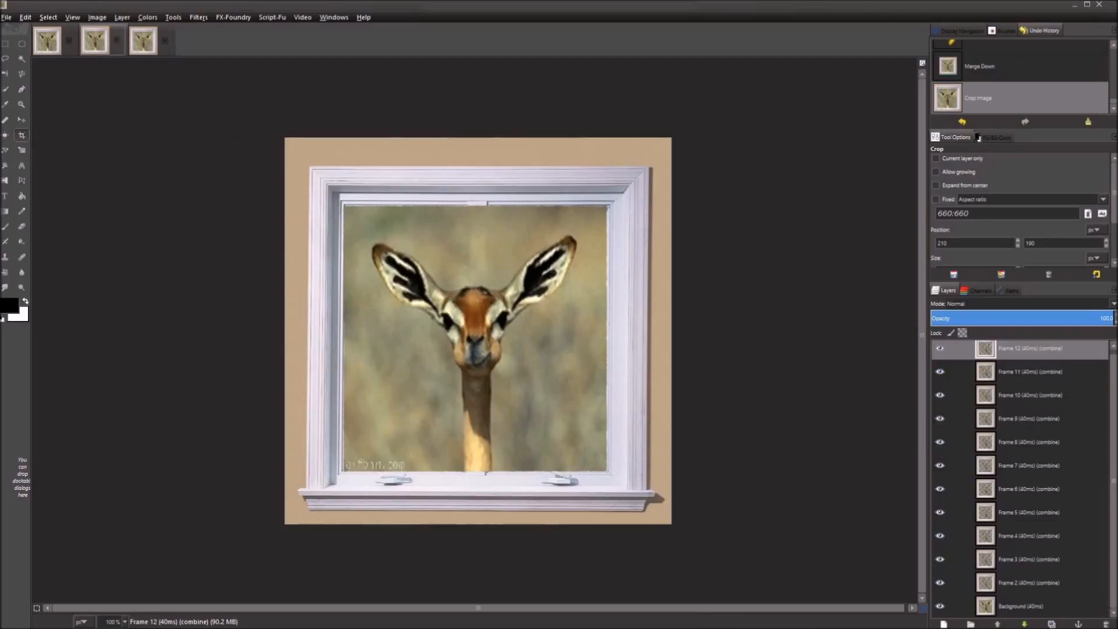
{"action": "left_click", "coordinate": [145, 42]}
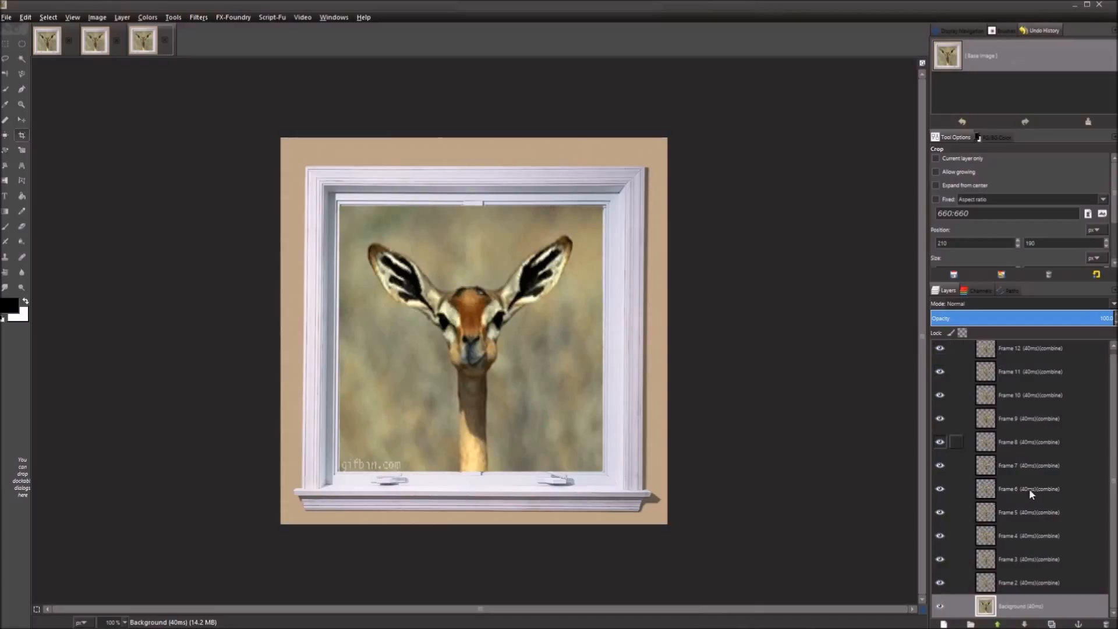
{"action": "left_click_drag", "start_coordinate": [1117, 425], "coordinate": [1115, 419]}
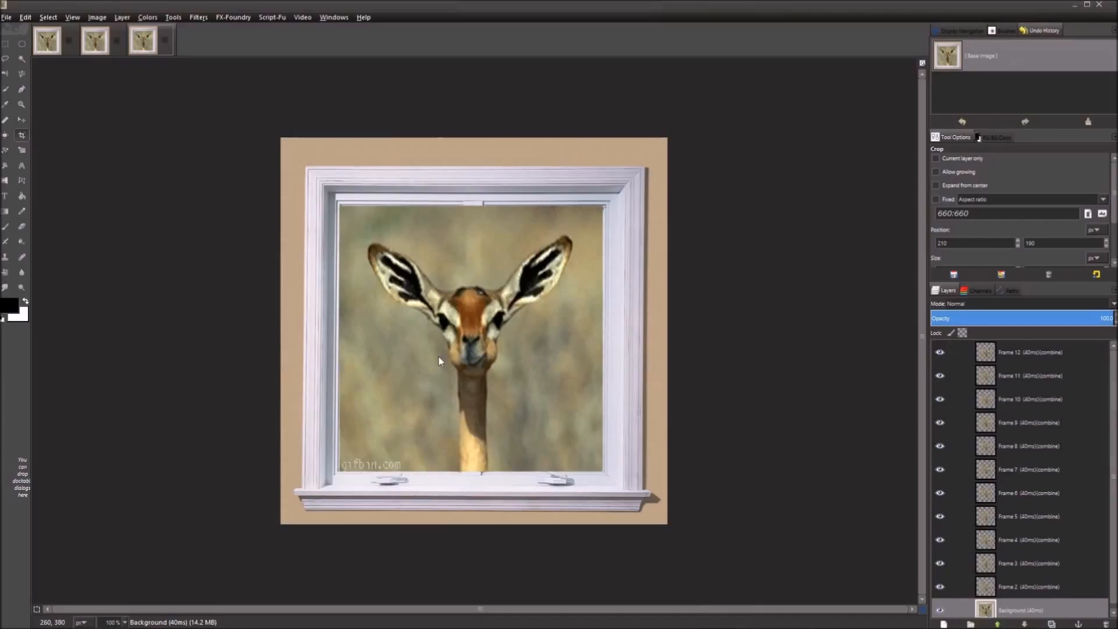
{"action": "left_click", "coordinate": [993, 351]}
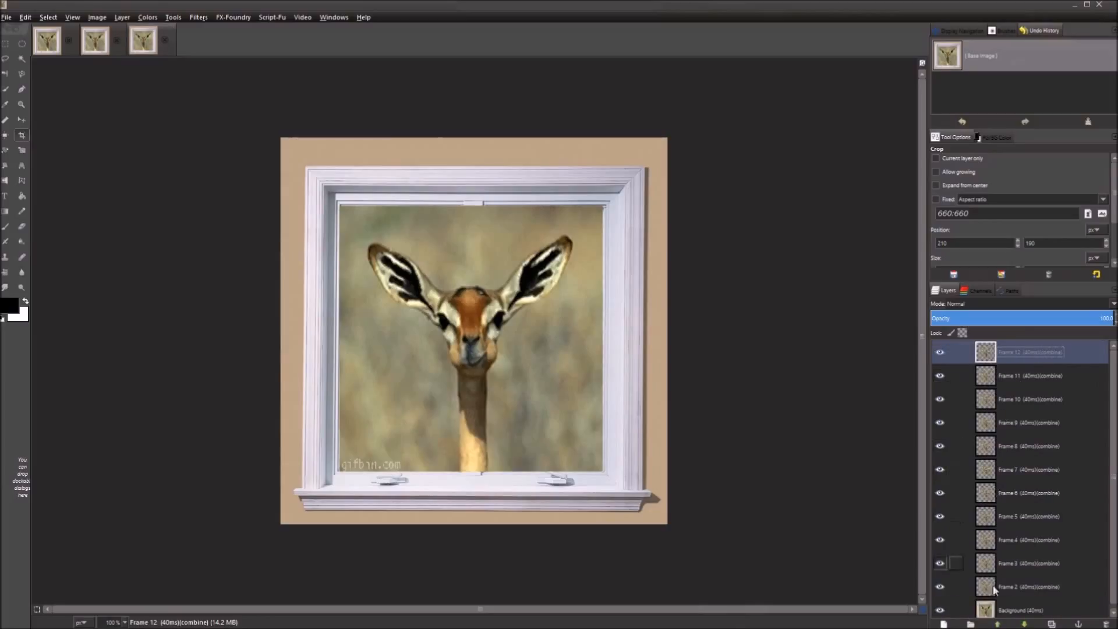
{"action": "scroll", "coordinate": [1009, 568], "scroll_direction": "down", "scroll_amount": 1}
{"action": "left_click", "coordinate": [1002, 607]}
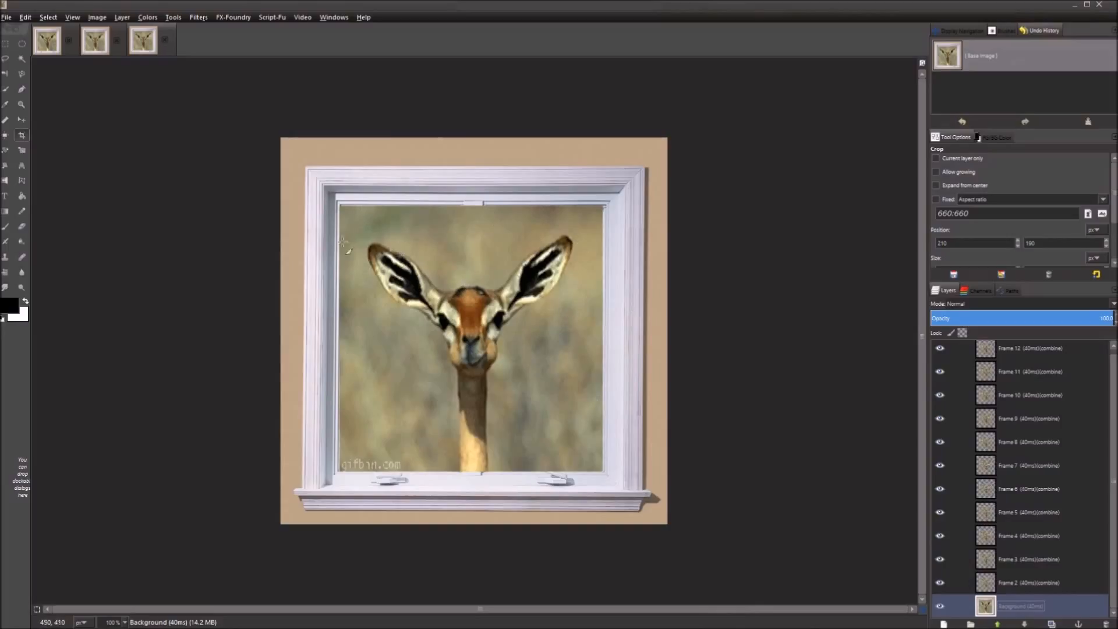
{"action": "left_click", "coordinate": [53, 45]}
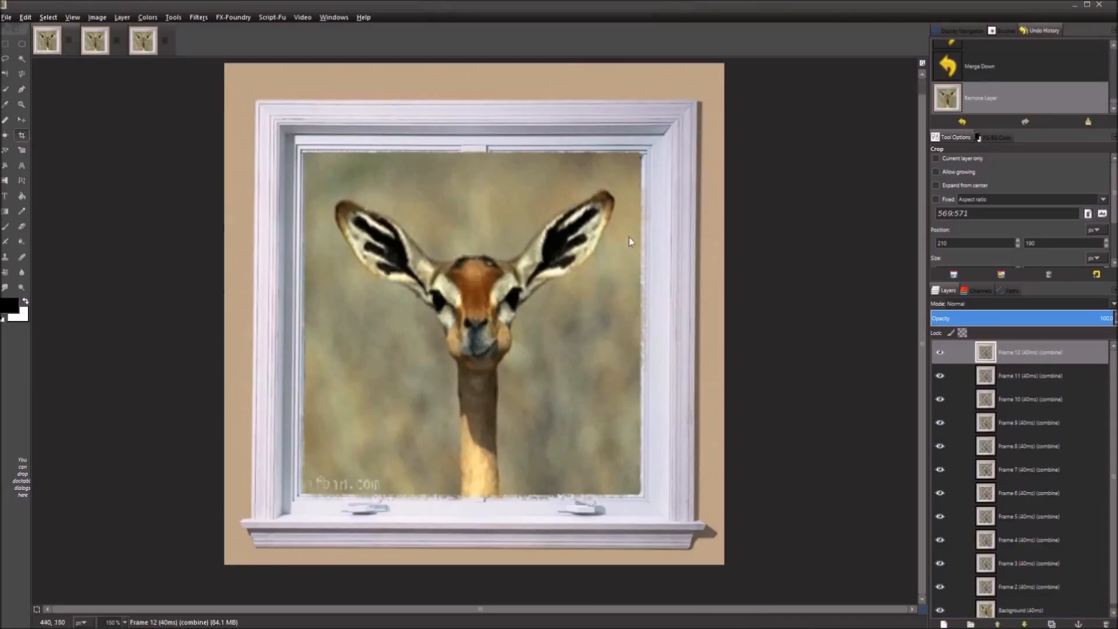
{"action": "left_click", "coordinate": [143, 41]}
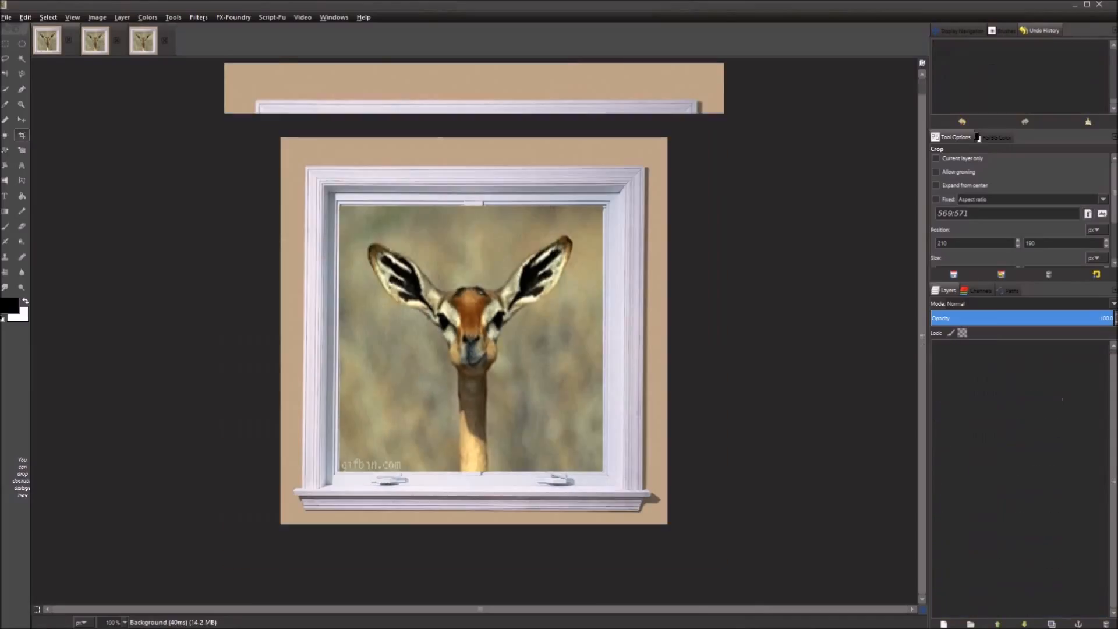
Open animals2.gif from the Pictures folder, compare its frame layers with the optimized image, and close the GIF.
{"action": "left_click", "coordinate": [6, 17]}
{"action": "left_click", "coordinate": [27, 57]}
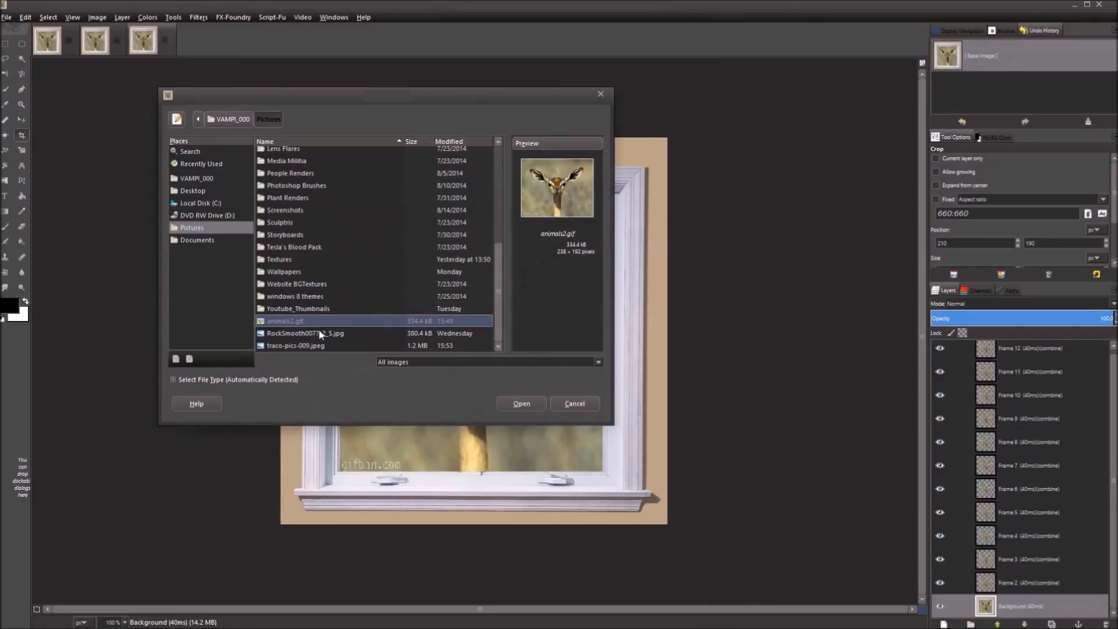
{"action": "left_click", "coordinate": [517, 403]}
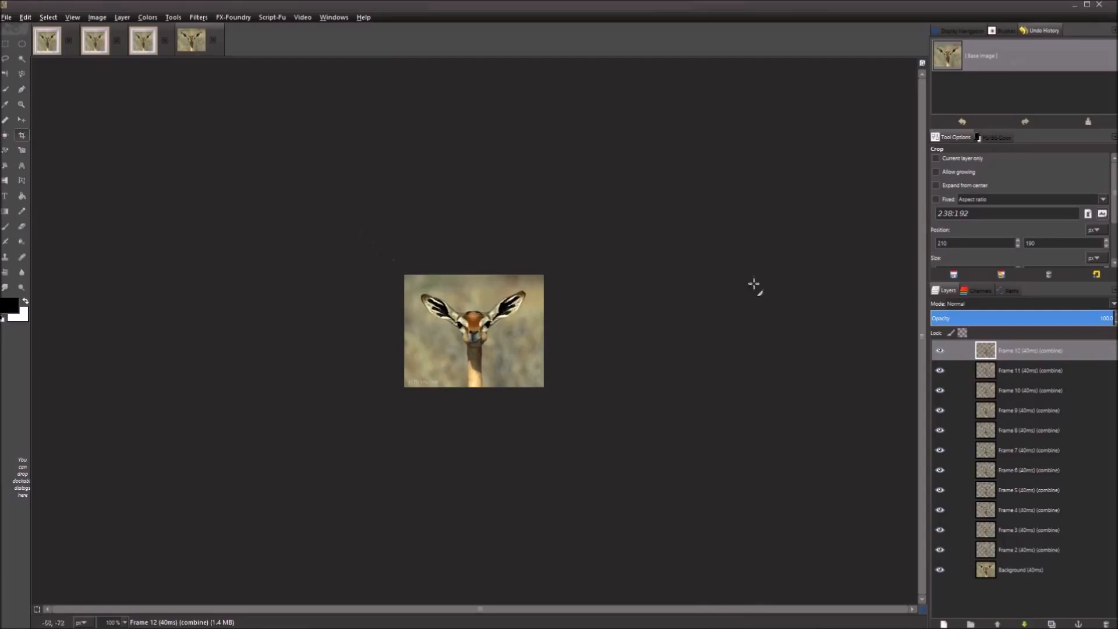
{"action": "left_click", "coordinate": [143, 46]}
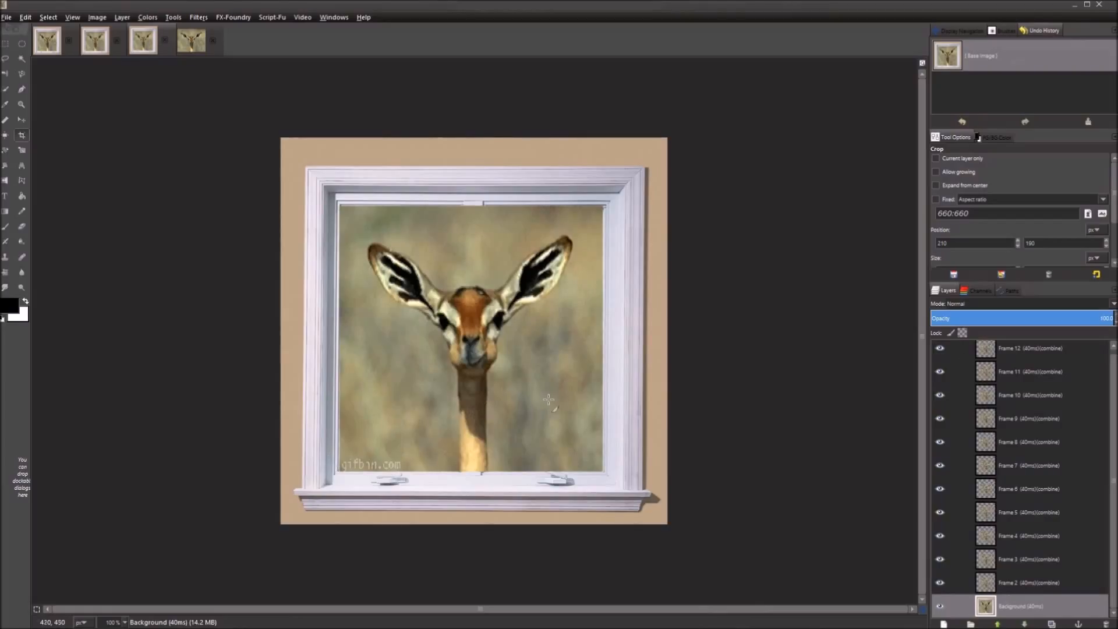
{"action": "left_click", "coordinate": [214, 41]}
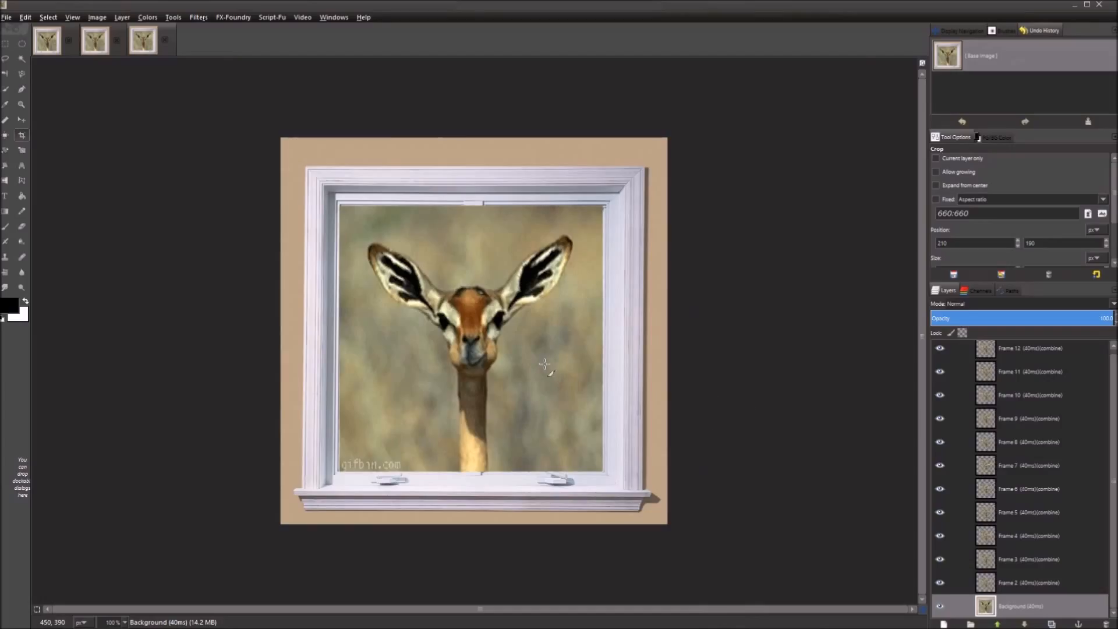
{"action": "key", "text": "2"}
{"action": "key", "text": "1"}
{"action": "left_click_drag", "start_coordinate": [1115, 427], "coordinate": [1112, 402]}
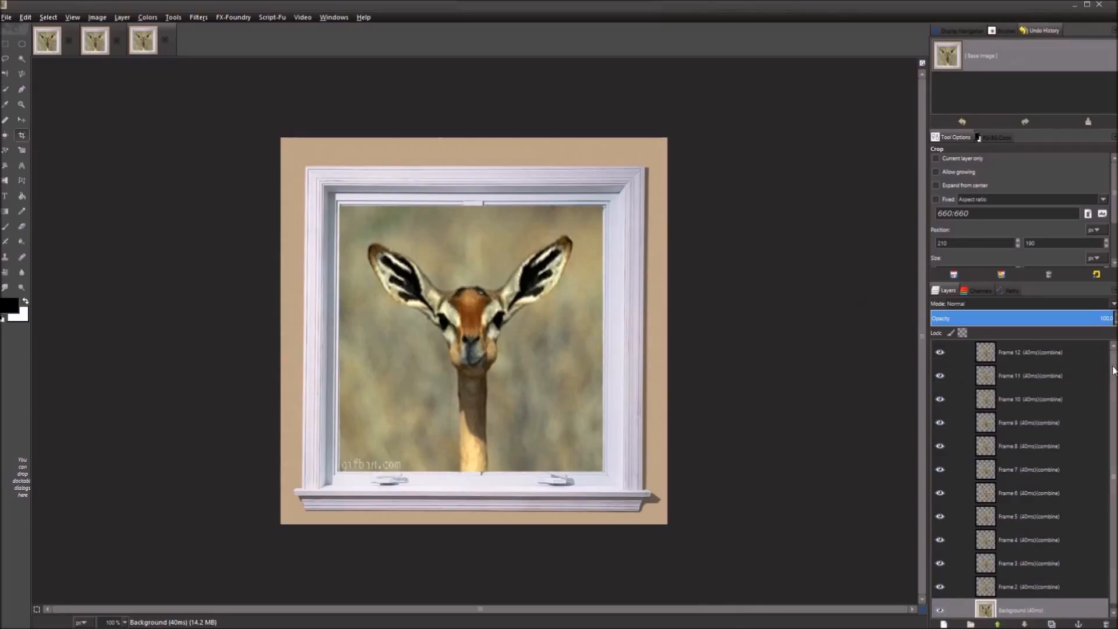
Review the optimized copy's frame layers, play its animation in the Playback preview, and close the preview.
{"action": "left_click_drag", "start_coordinate": [1115, 377], "coordinate": [1114, 403]}
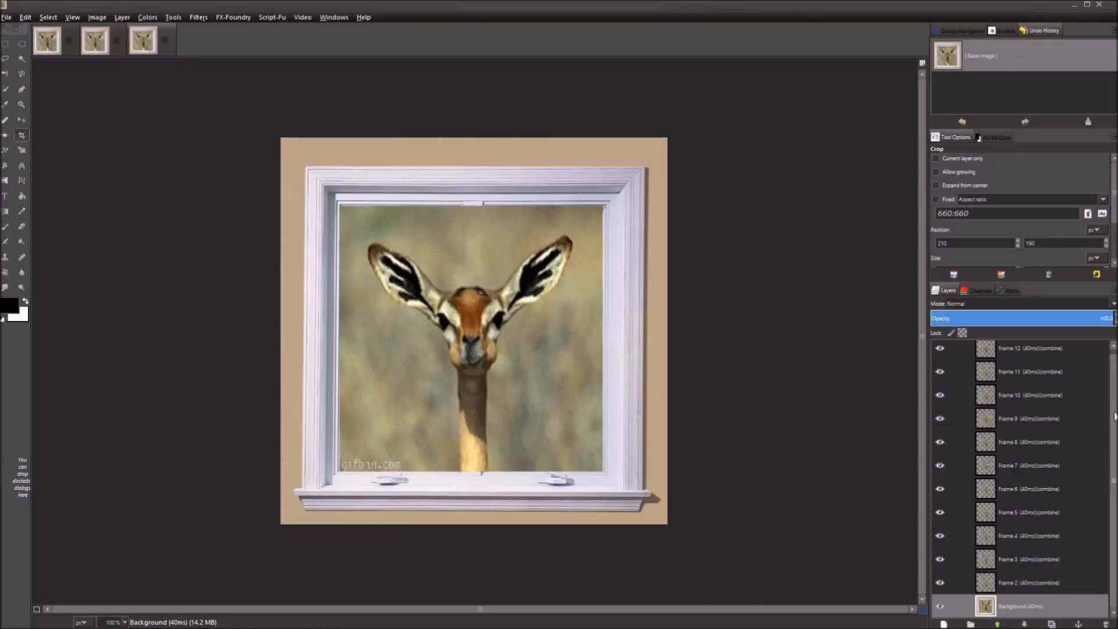
{"action": "left_click_drag", "start_coordinate": [1115, 419], "coordinate": [1115, 395]}
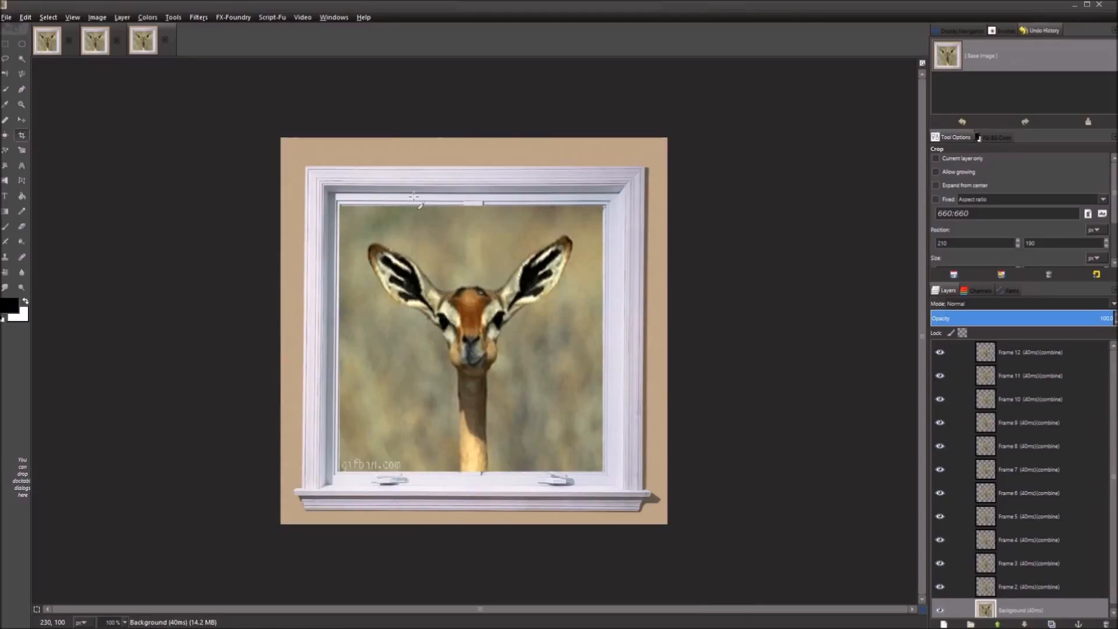
{"action": "left_click", "coordinate": [199, 16]}
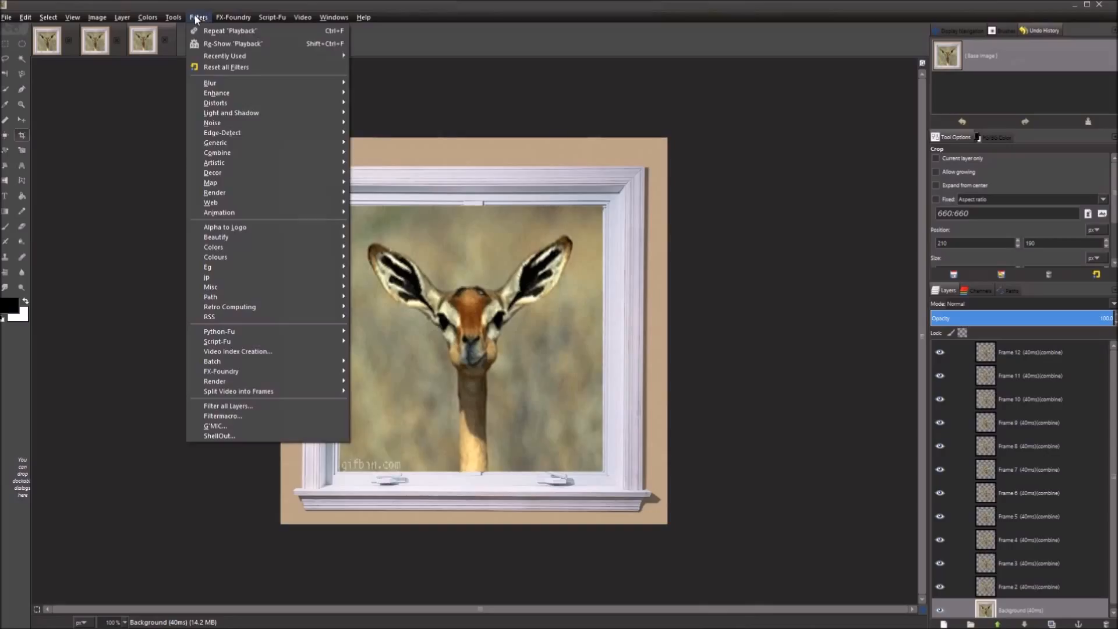
{"action": "mouse_move", "coordinate": [251, 214]}
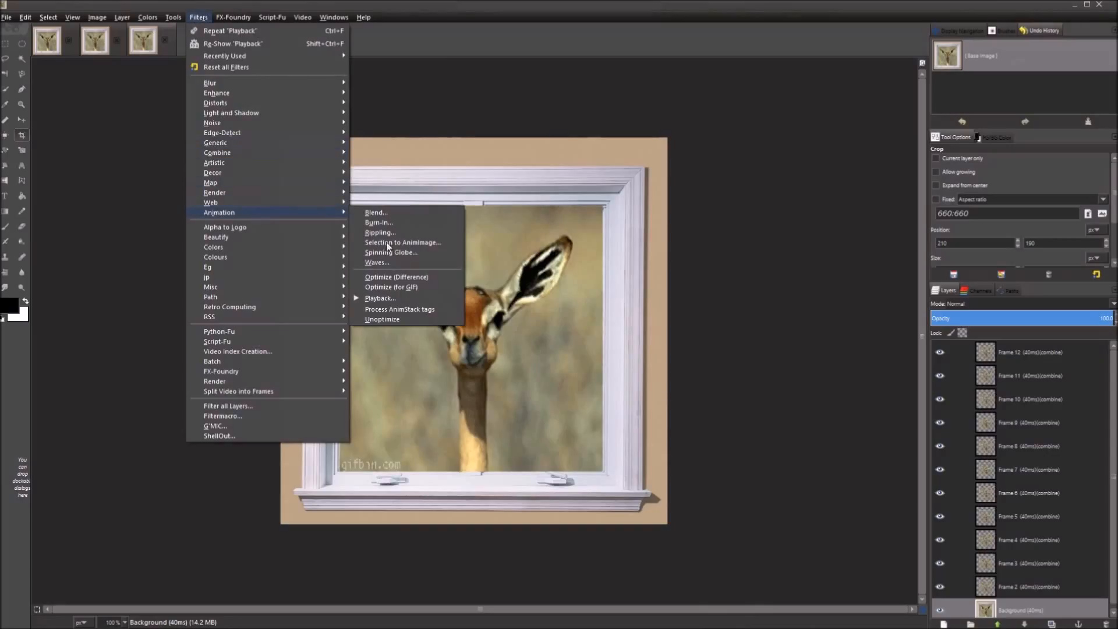
{"action": "left_click", "coordinate": [392, 298]}
{"action": "left_click_drag", "start_coordinate": [274, 44], "coordinate": [355, 46]}
{"action": "left_click", "coordinate": [129, 58]}
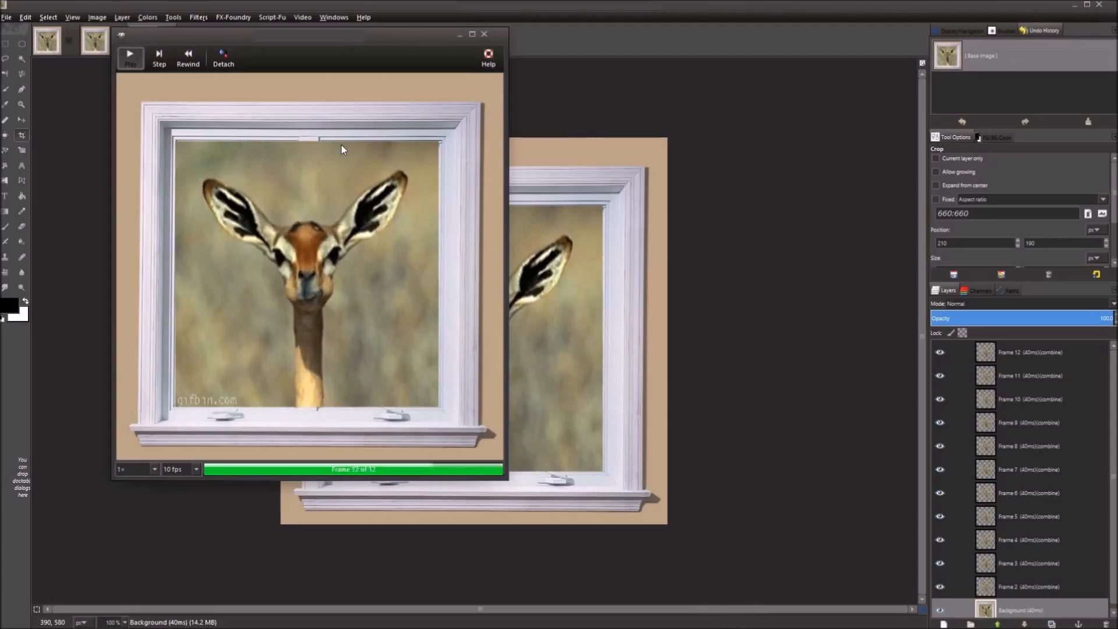
{"action": "left_click", "coordinate": [484, 33]}
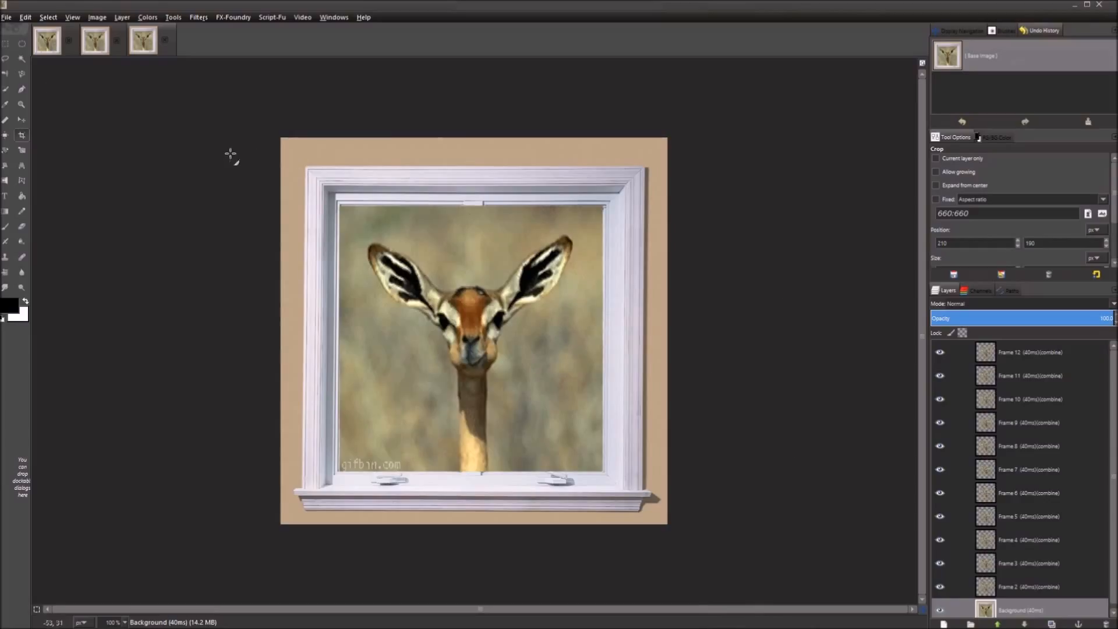
Examine the frame layers of the unoptimized cropped image, selecting Frame 12, and return to the optimized copy.
{"action": "left_click", "coordinate": [96, 53]}
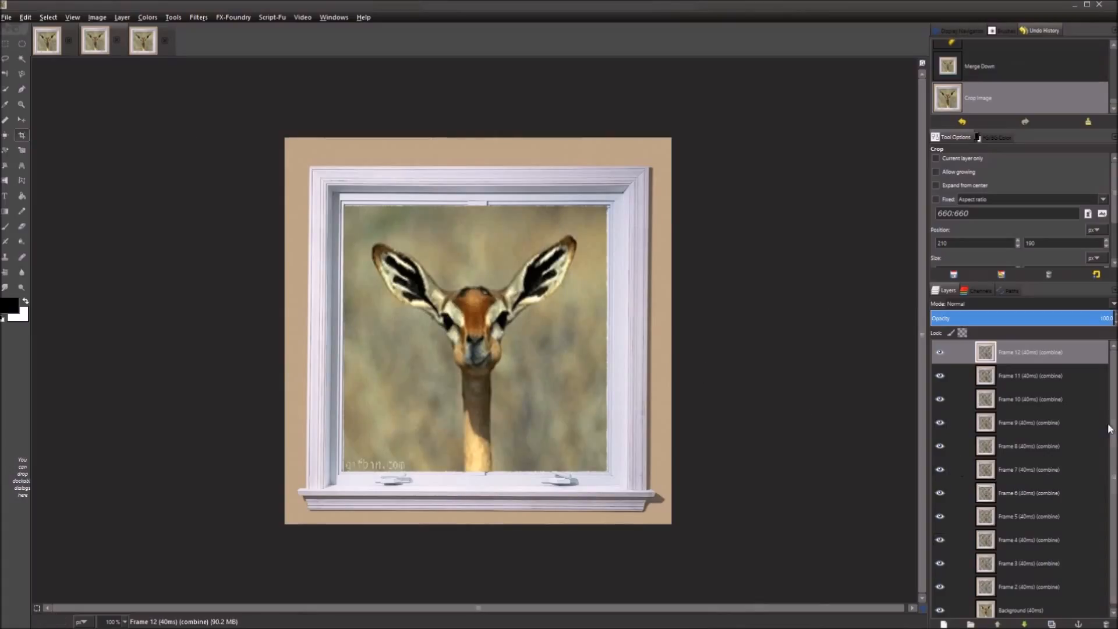
{"action": "left_click_drag", "start_coordinate": [1114, 404], "coordinate": [1116, 410]}
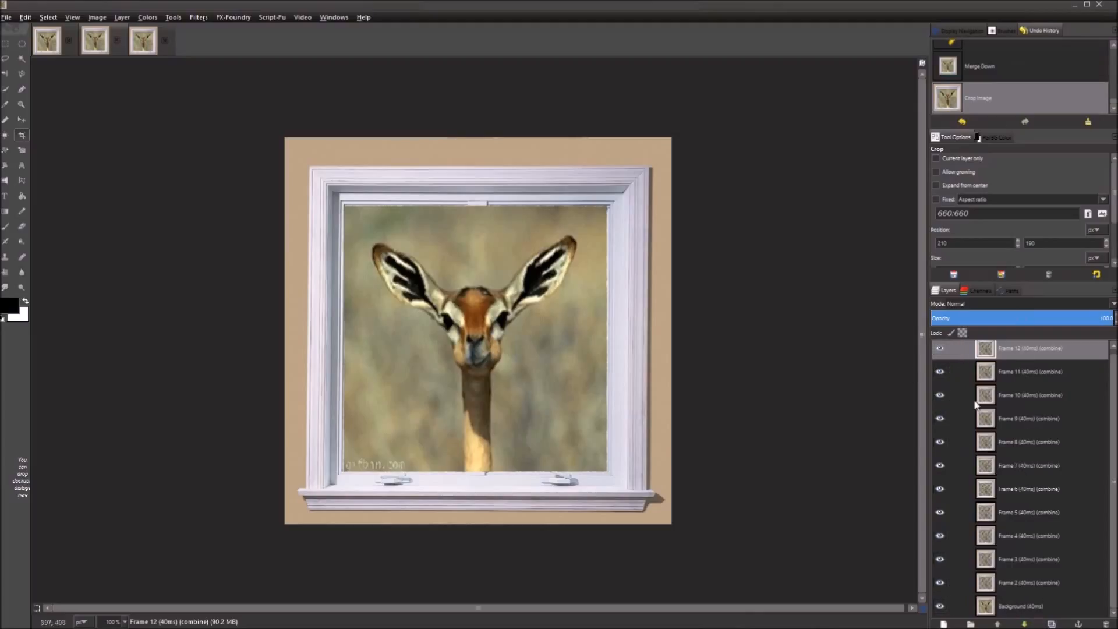
{"action": "double_click", "coordinate": [1032, 349]}
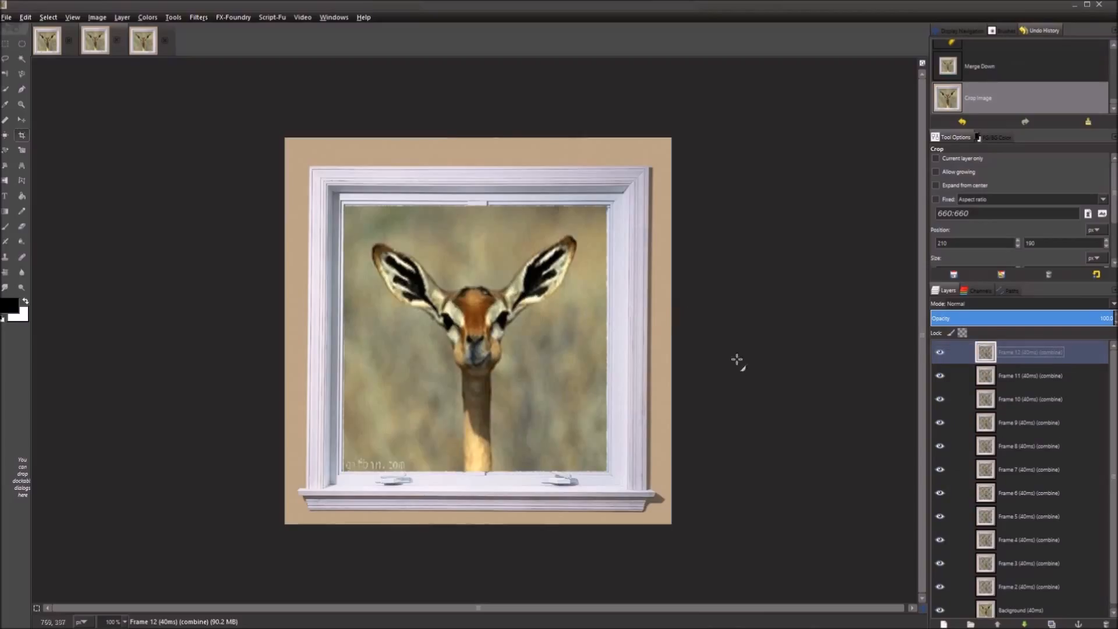
{"action": "left_click", "coordinate": [197, 21]}
{"action": "mouse_move", "coordinate": [205, 211]}
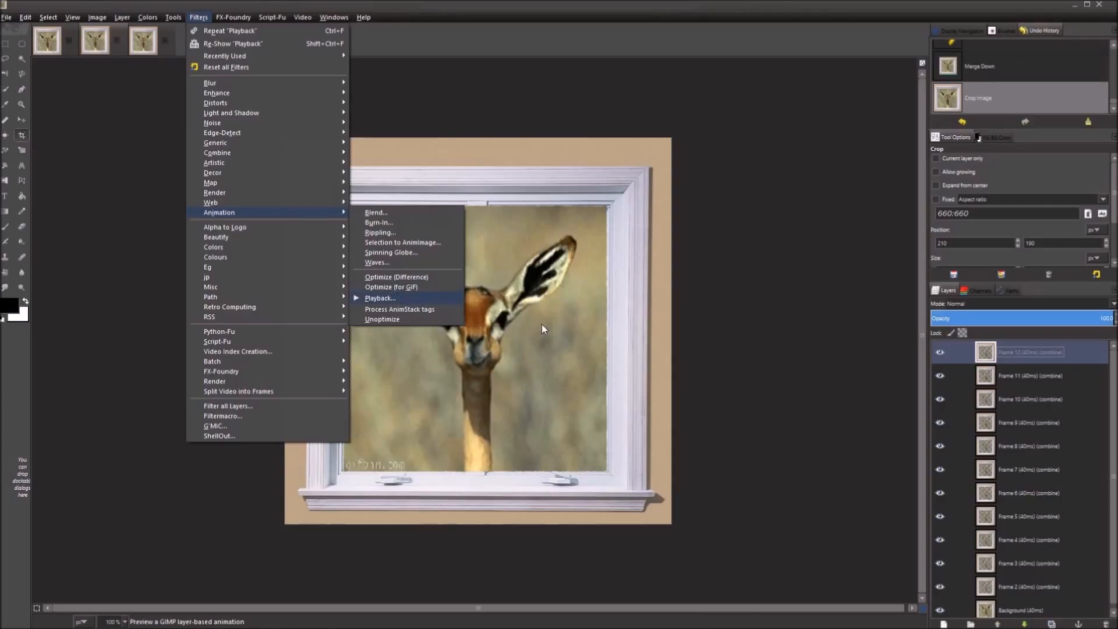
{"action": "left_click", "coordinate": [267, 104]}
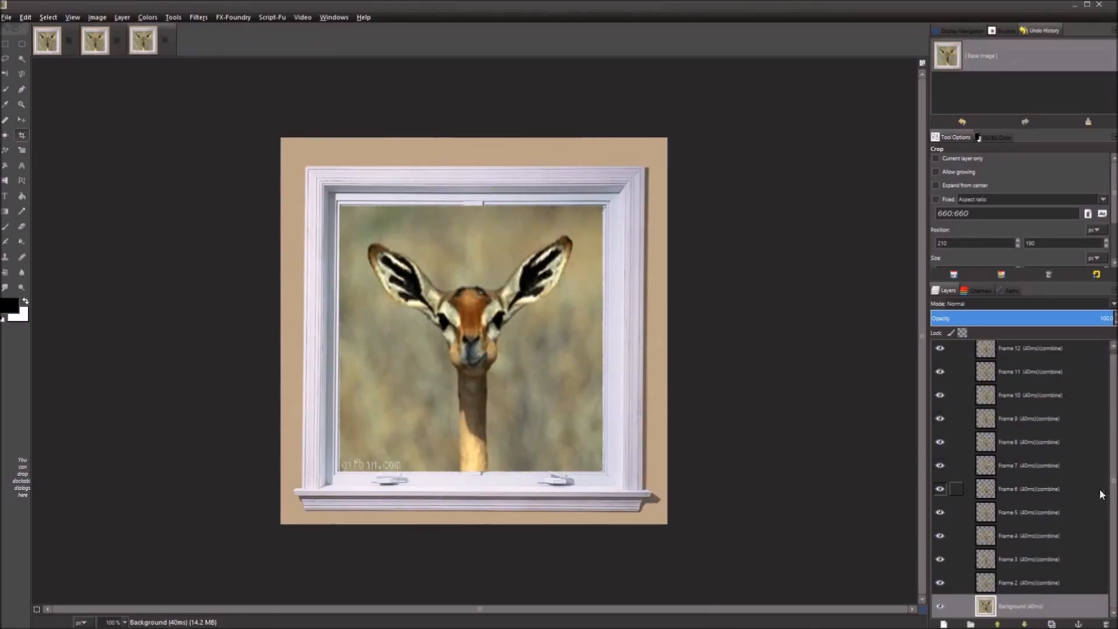
Look through the optimized copy's layer stack from Frame 12 down to the Background layer and select Background.
{"action": "scroll", "coordinate": [1008, 495], "scroll_direction": "up", "scroll_amount": 1}
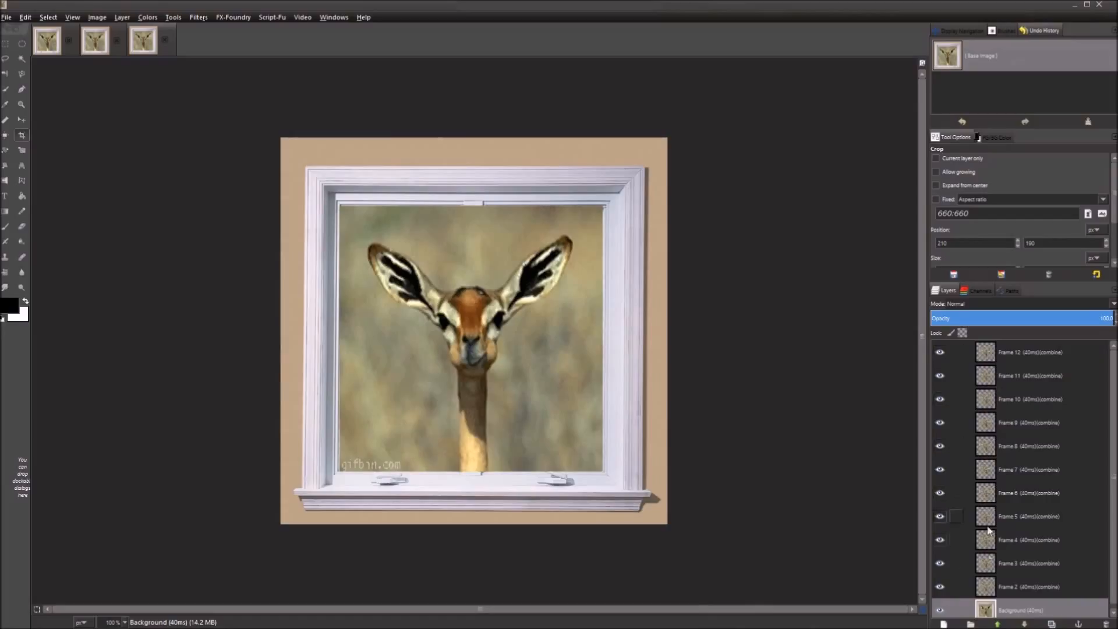
{"action": "scroll", "coordinate": [1037, 481], "scroll_direction": "down", "scroll_amount": 1}
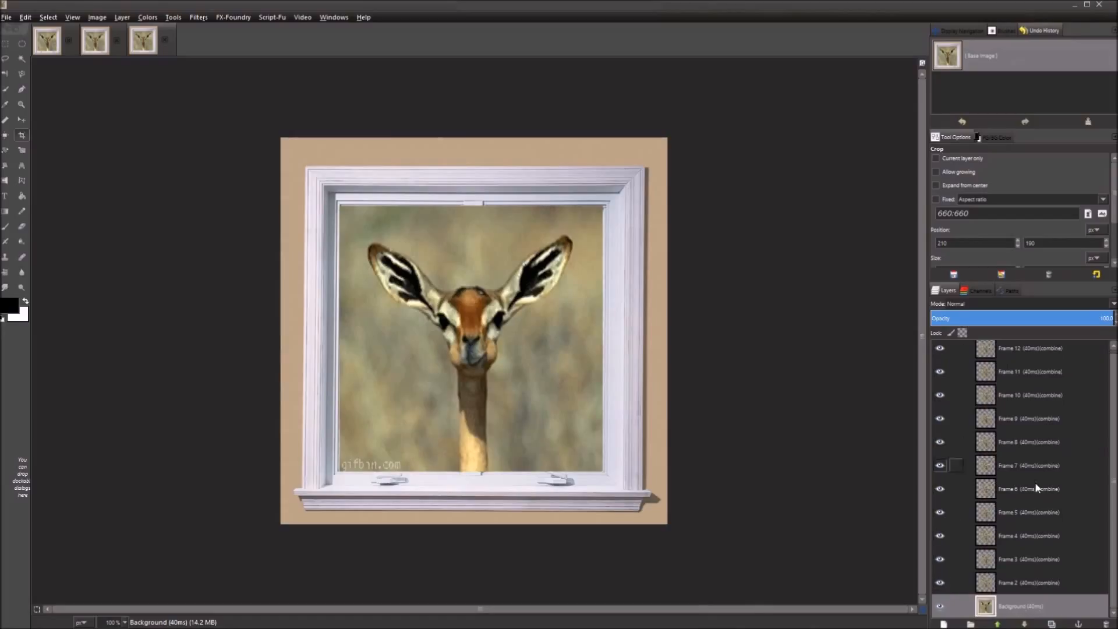
{"action": "left_click", "coordinate": [1004, 606]}
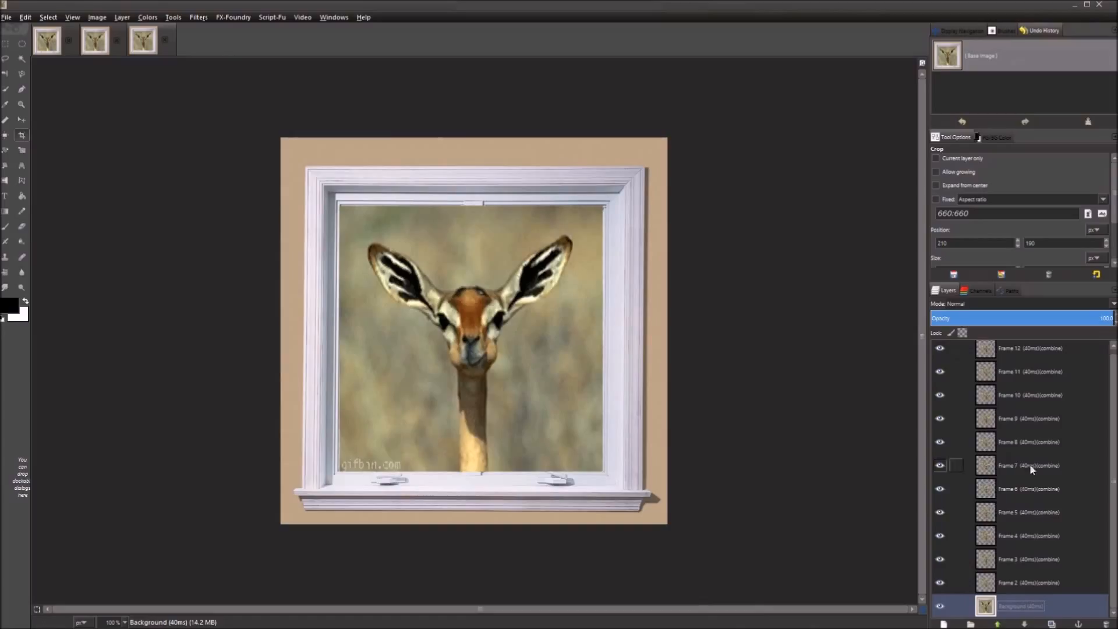
{"action": "left_click_drag", "start_coordinate": [1115, 485], "coordinate": [1112, 446]}
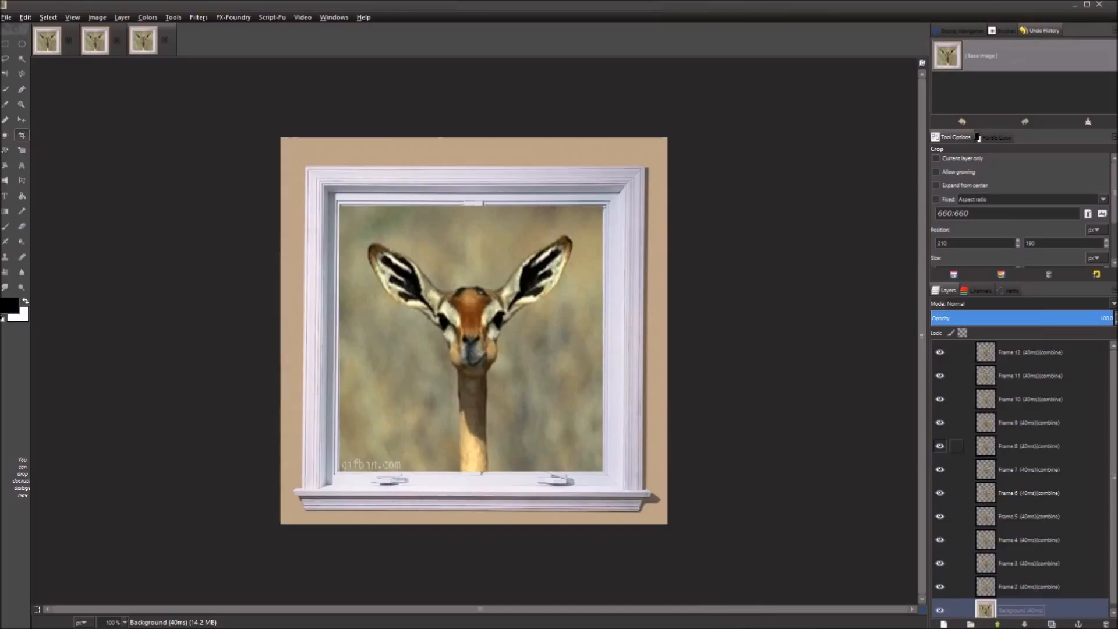
View the available layer commands for Frame 3, Frame 4 and Frame 5 without applying any, leaving Frame 5 selected.
{"action": "right_click", "coordinate": [1052, 568]}
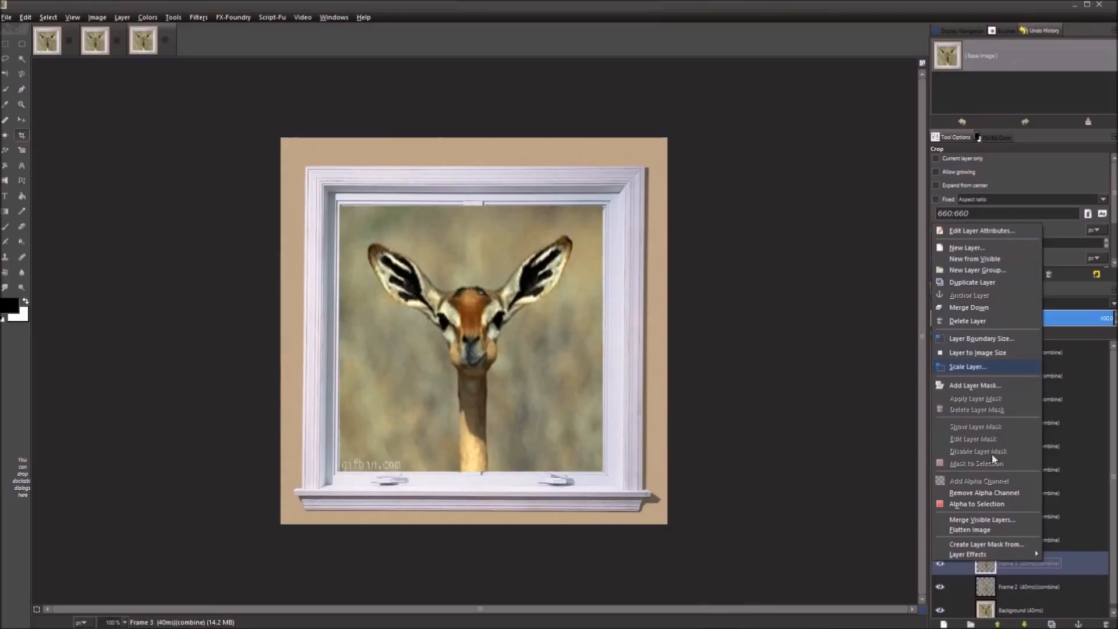
{"action": "left_click", "coordinate": [1074, 560]}
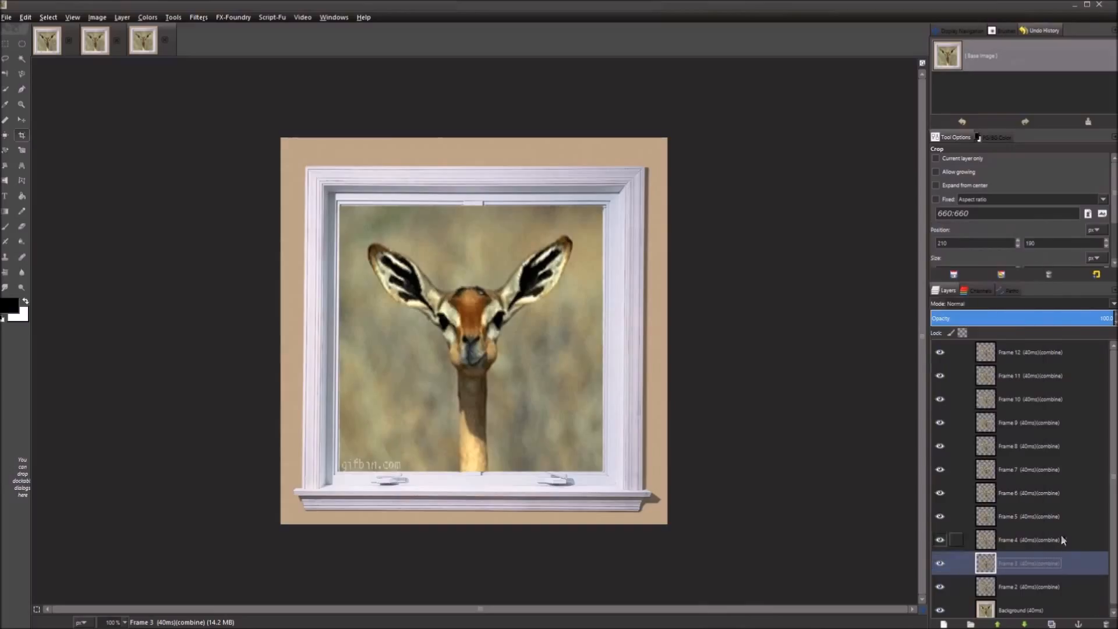
{"action": "right_click", "coordinate": [1069, 557]}
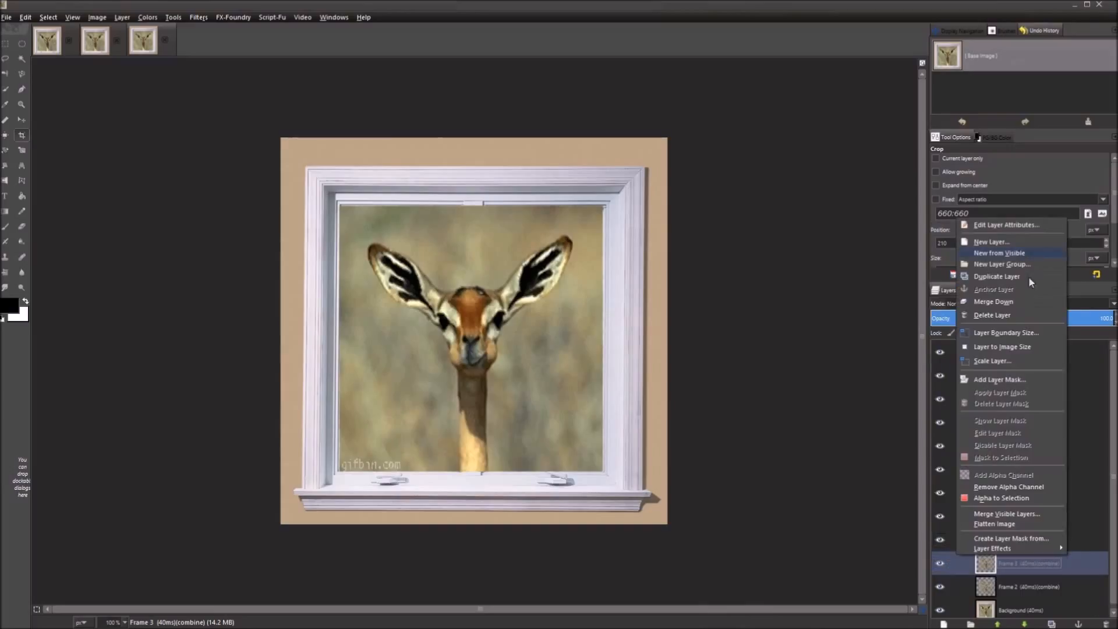
{"action": "left_click", "coordinate": [1085, 531]}
{"action": "right_click", "coordinate": [1088, 534]}
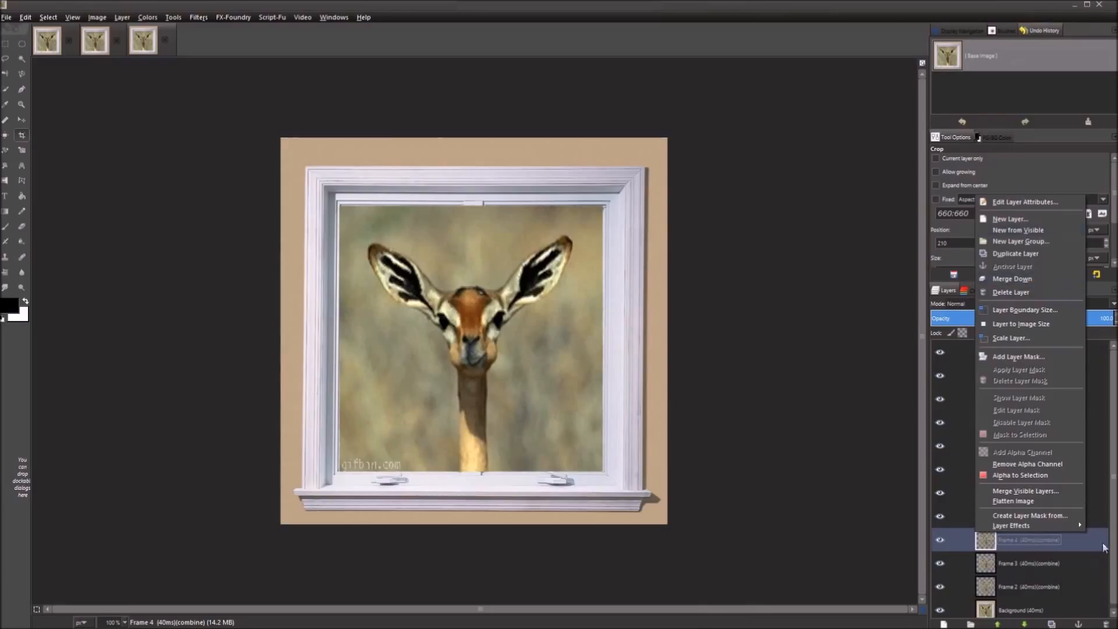
{"action": "left_click", "coordinate": [1100, 516]}
{"action": "right_click", "coordinate": [1096, 512]}
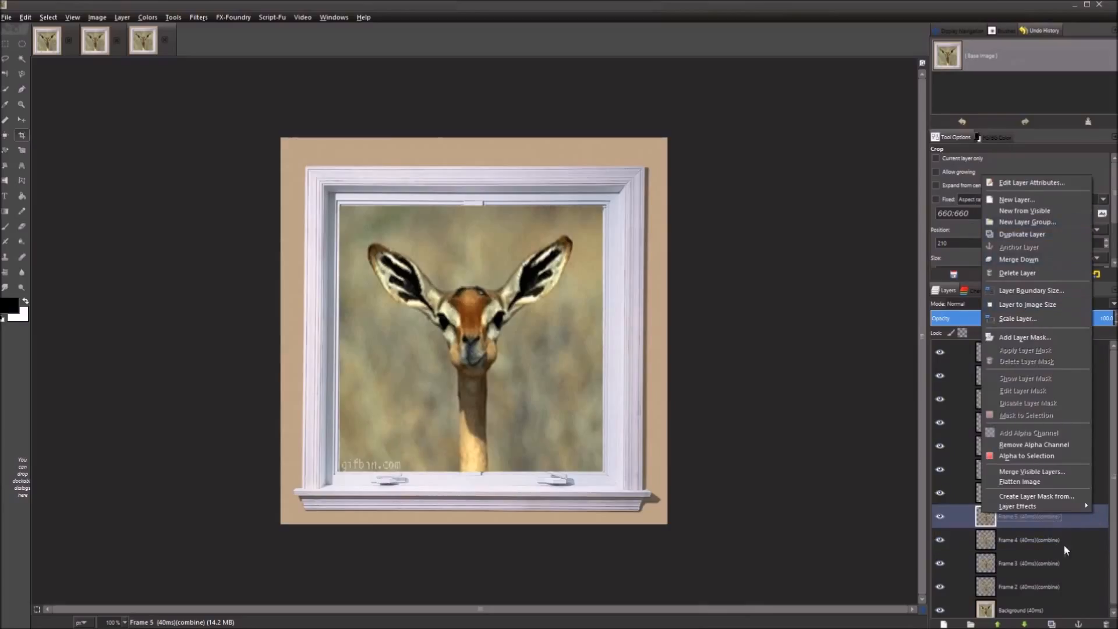
{"action": "left_click", "coordinate": [1090, 523]}
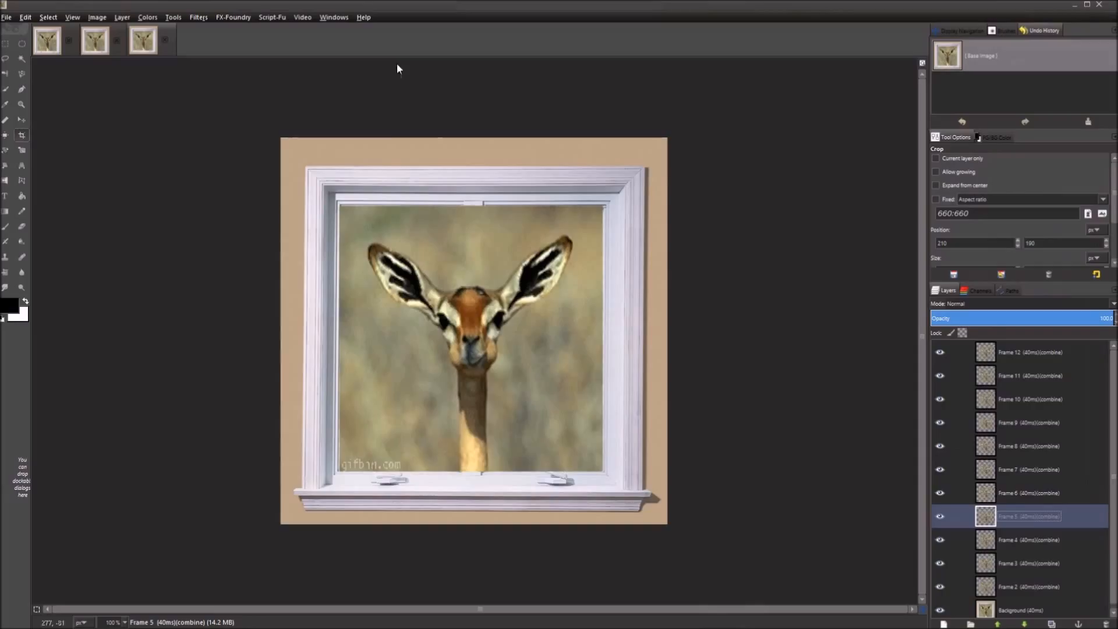
Play the optimized animation with all its frames in the Playback preview and close the preview.
{"action": "left_click", "coordinate": [189, 18]}
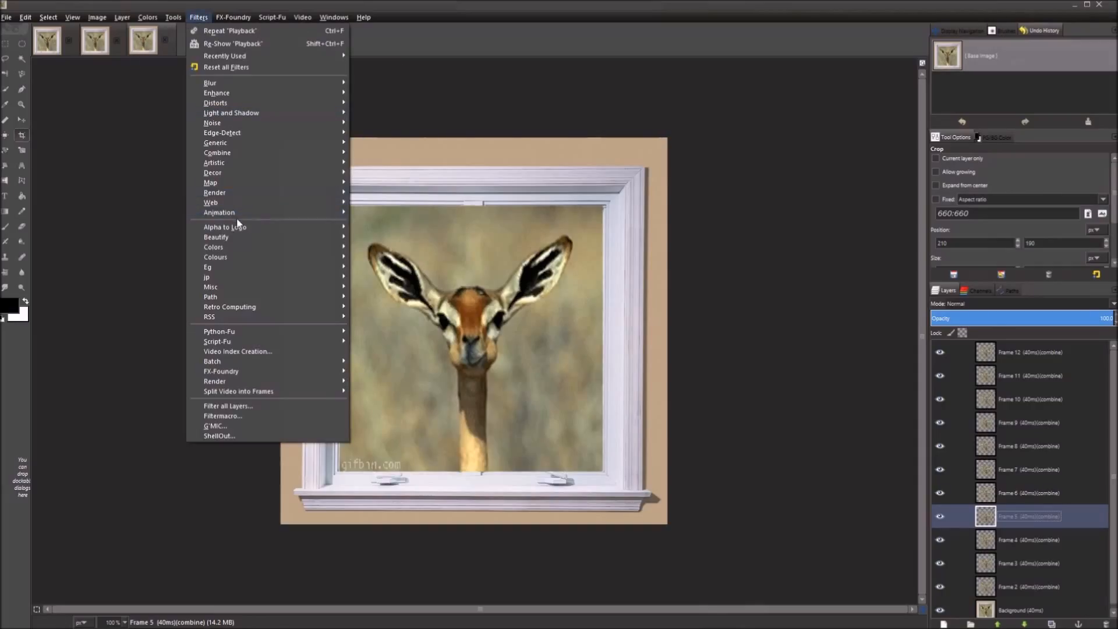
{"action": "mouse_move", "coordinate": [246, 212]}
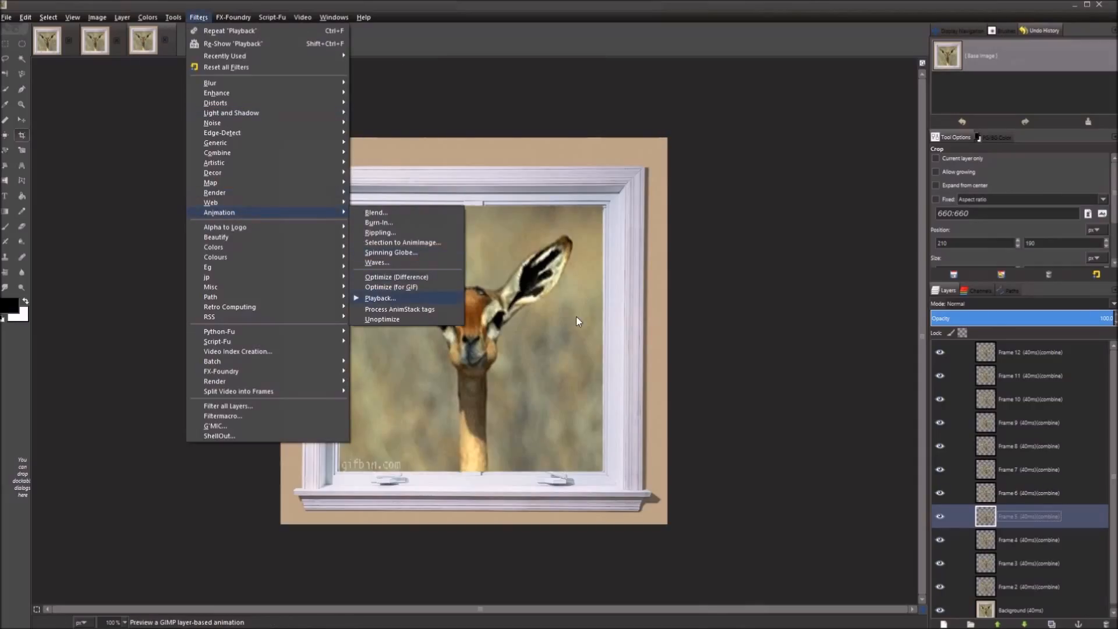
{"action": "key", "text": "Return"}
{"action": "left_click", "coordinate": [64, 71]}
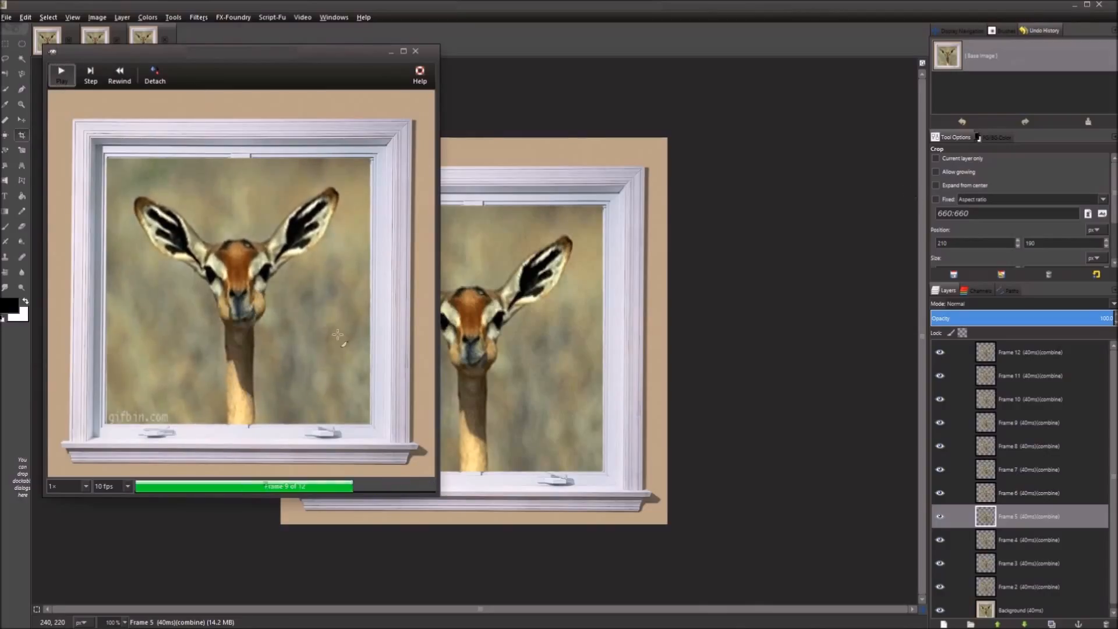
{"action": "left_click", "coordinate": [414, 51]}
Delete the Frame 5 layer from the optimized copy.
{"action": "left_click", "coordinate": [1035, 32]}
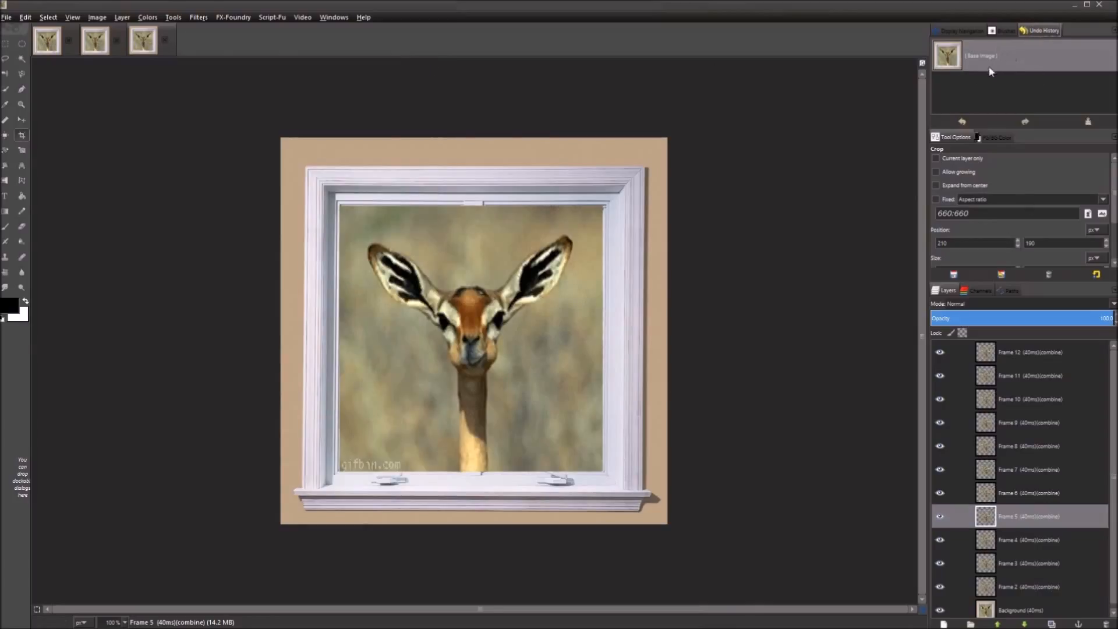
{"action": "right_click", "coordinate": [1060, 515]}
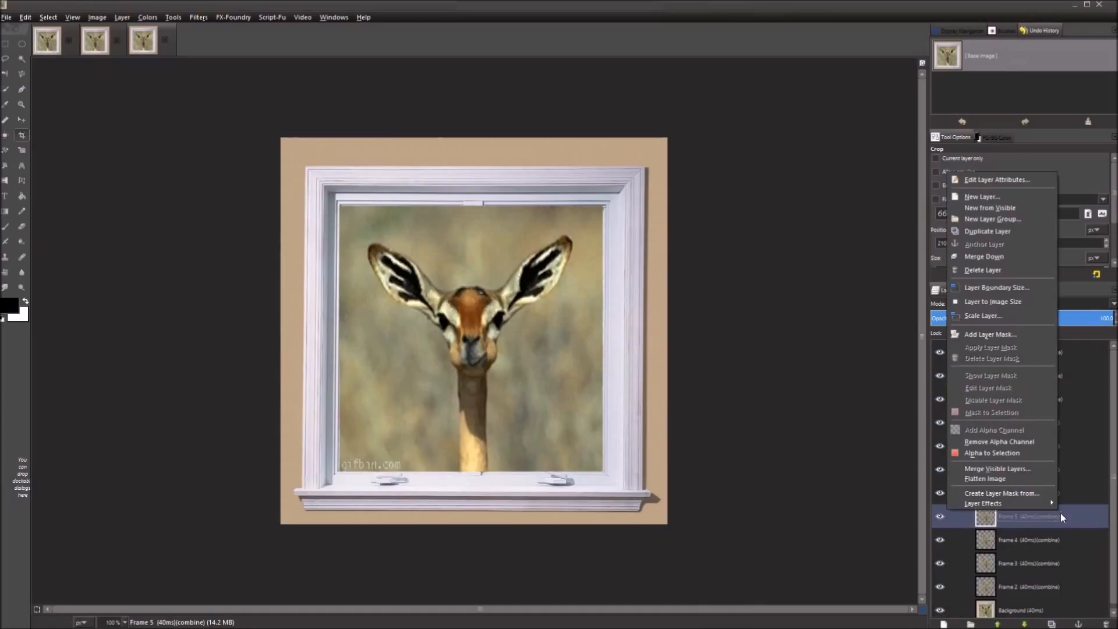
{"action": "left_click", "coordinate": [994, 271]}
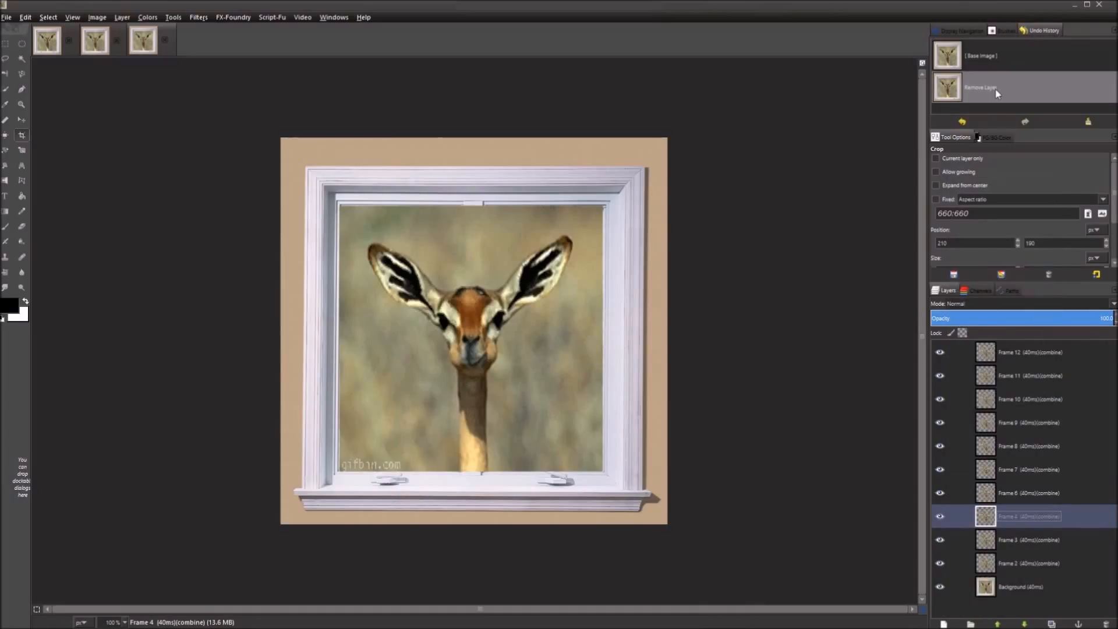
Play the animation without Frame 5 in the Playback preview and close the preview.
{"action": "left_click", "coordinate": [199, 17]}
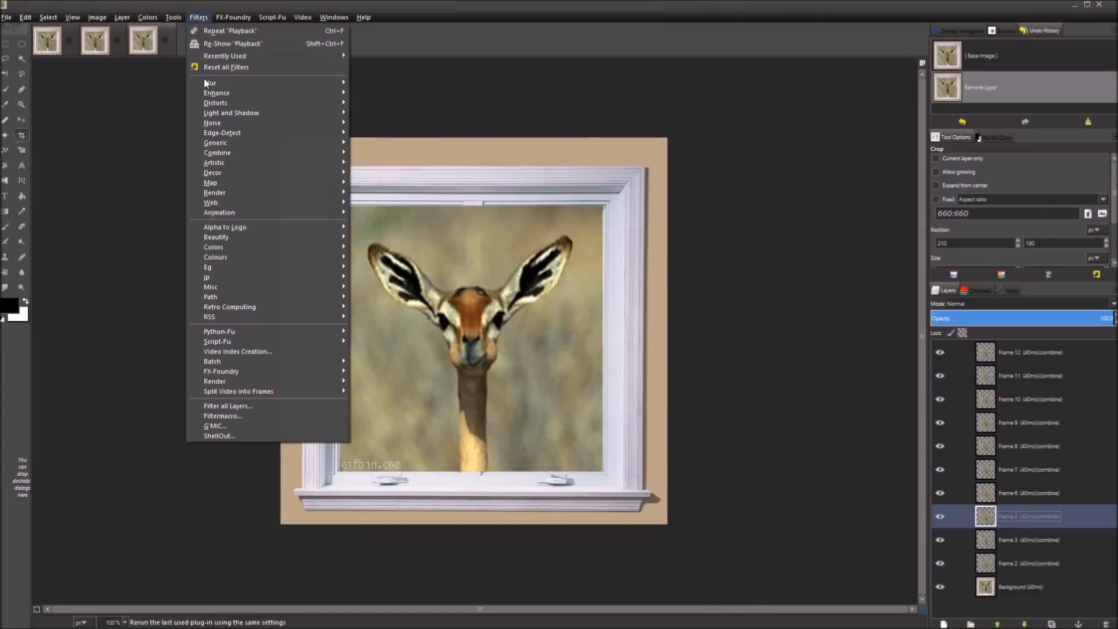
{"action": "mouse_move", "coordinate": [244, 213]}
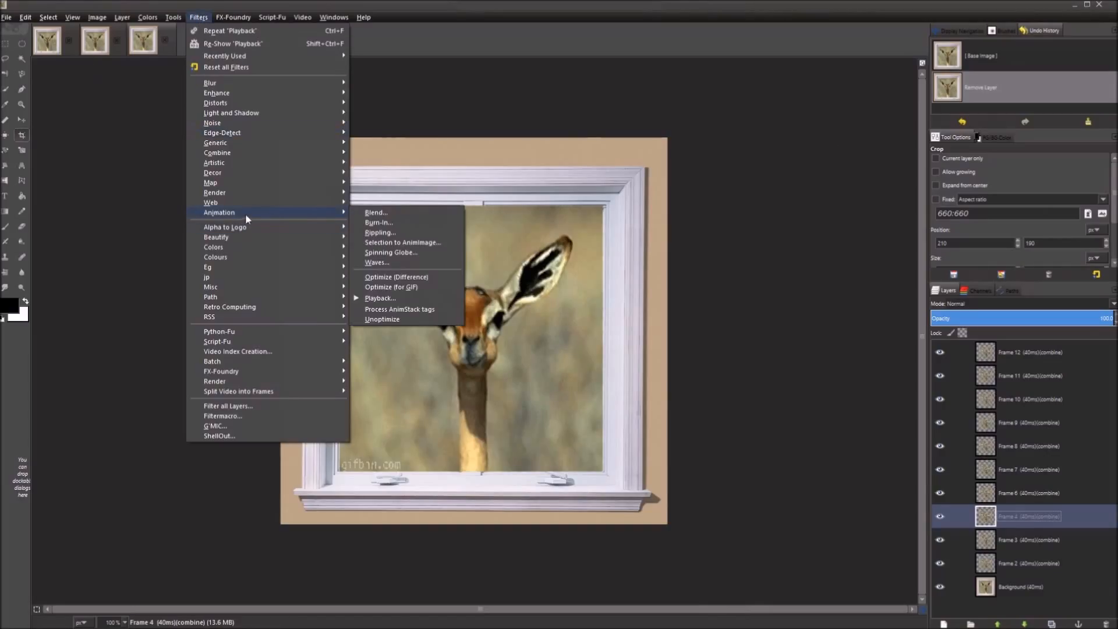
{"action": "left_click", "coordinate": [380, 297]}
{"action": "left_click", "coordinate": [74, 96]}
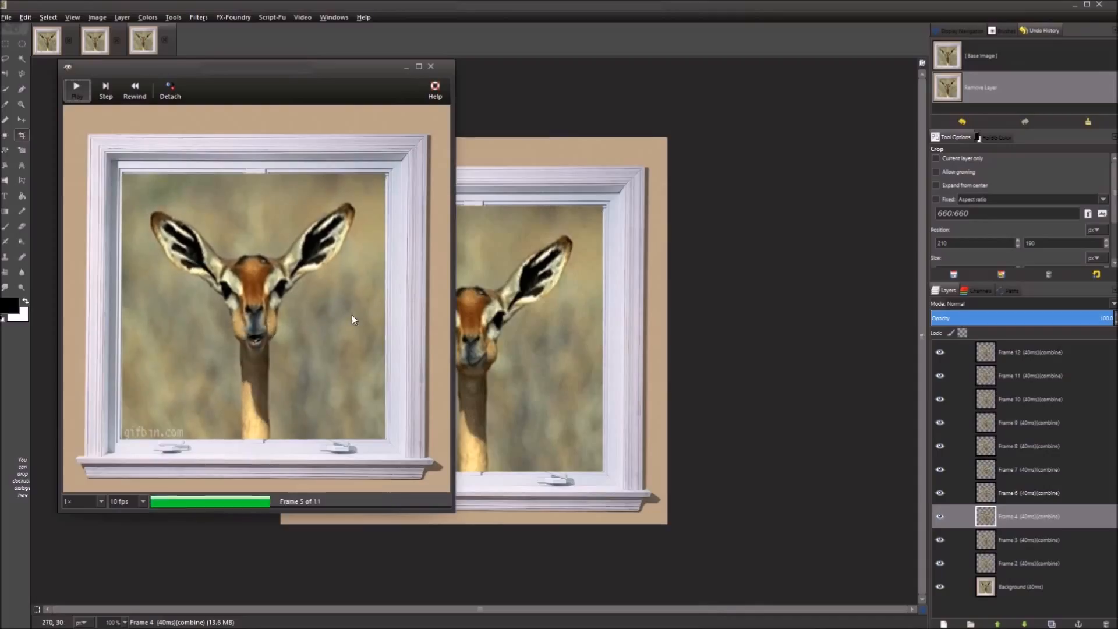
{"action": "left_click", "coordinate": [431, 66]}
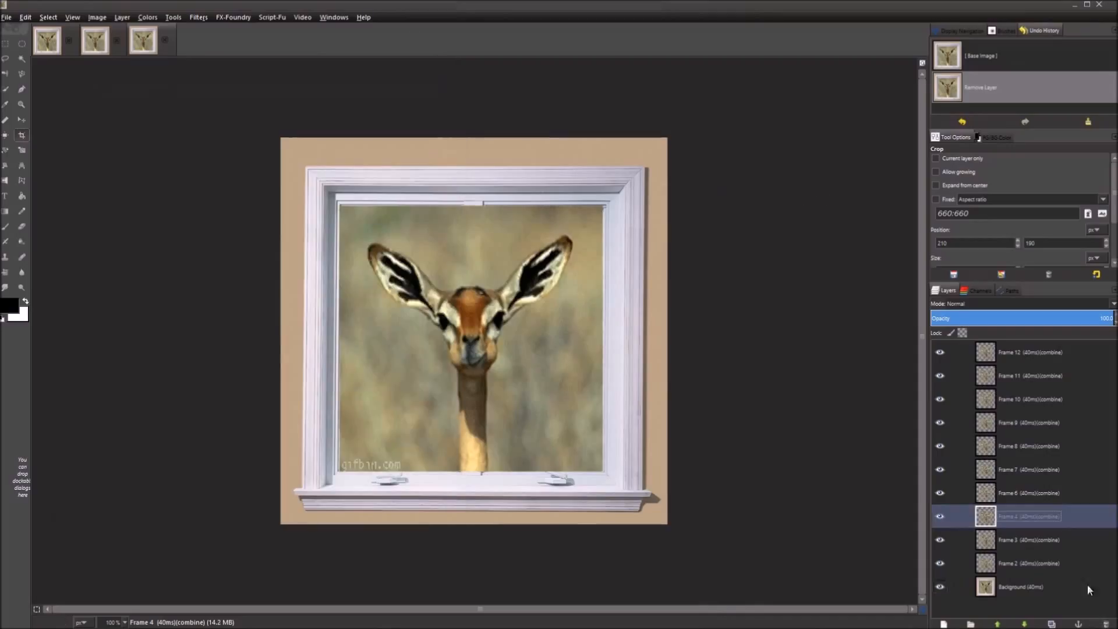
Undo the removal of the Frame 5 layer and check the layer stack down to Background.
{"action": "left_click", "coordinate": [987, 95]}
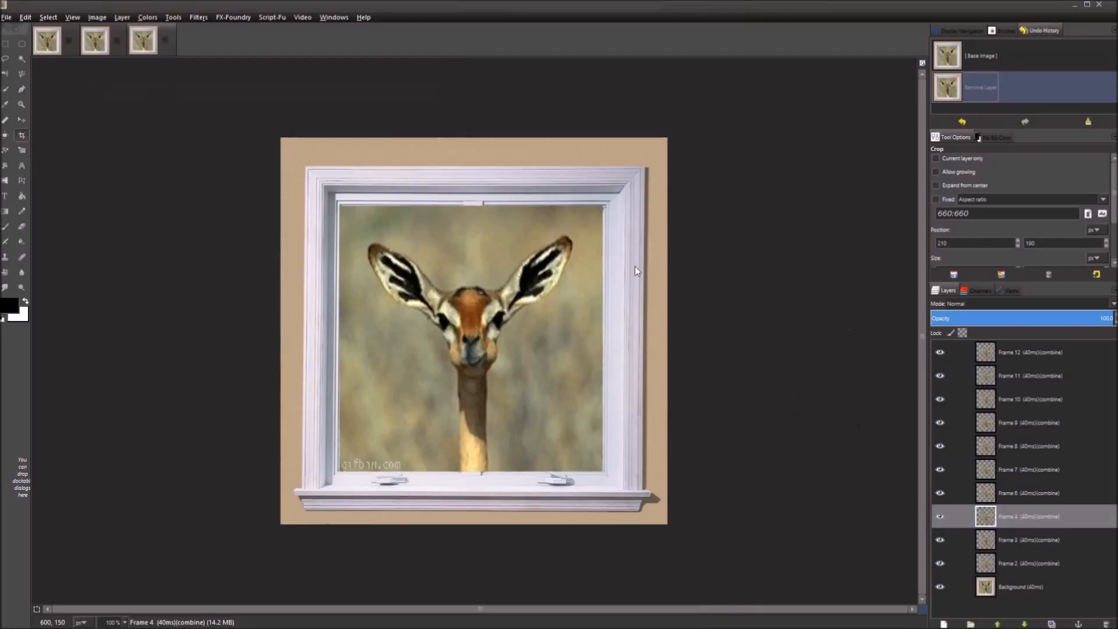
{"action": "key", "text": "ctrl+z"}
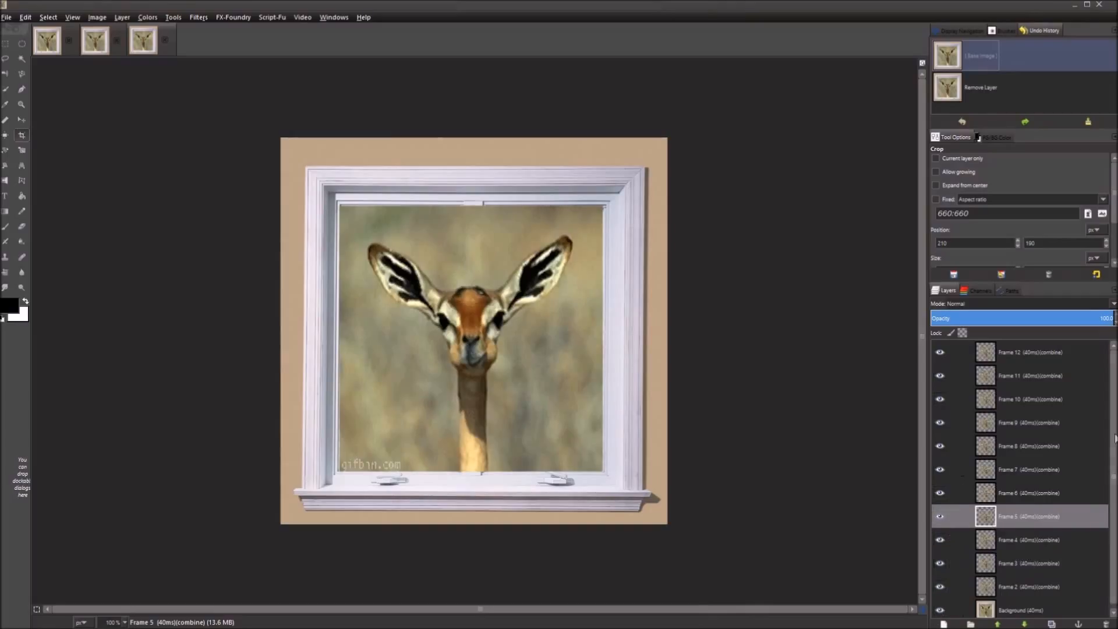
{"action": "left_click_drag", "start_coordinate": [1114, 432], "coordinate": [1115, 446]}
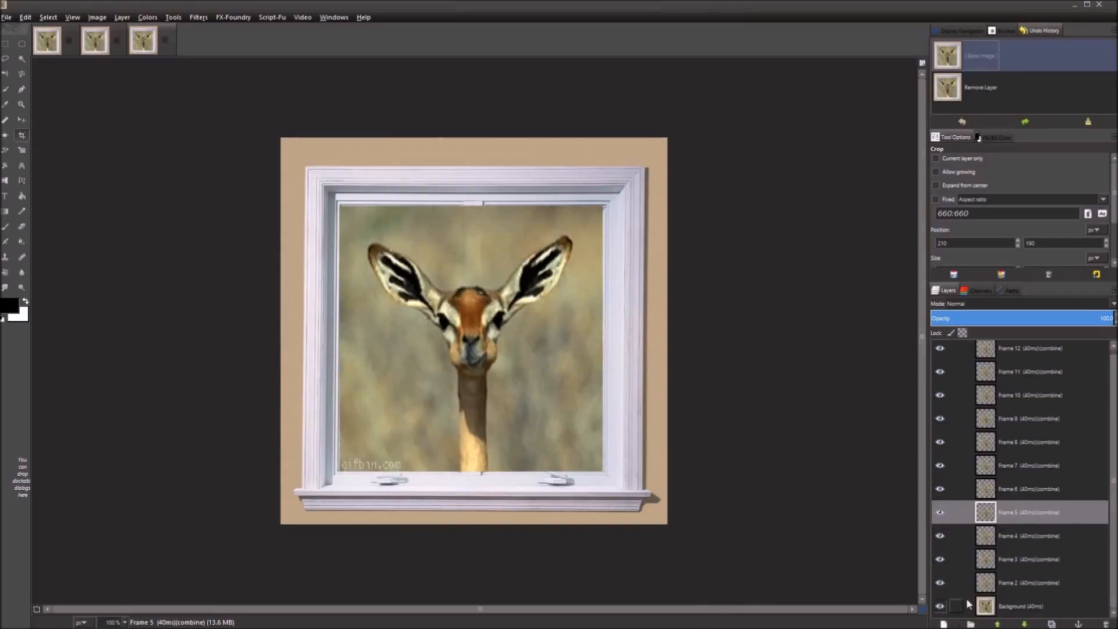
Open the window picture traco-pics-009.jpeg as a new image.
{"action": "left_click", "coordinate": [4, 17]}
{"action": "left_click", "coordinate": [36, 55]}
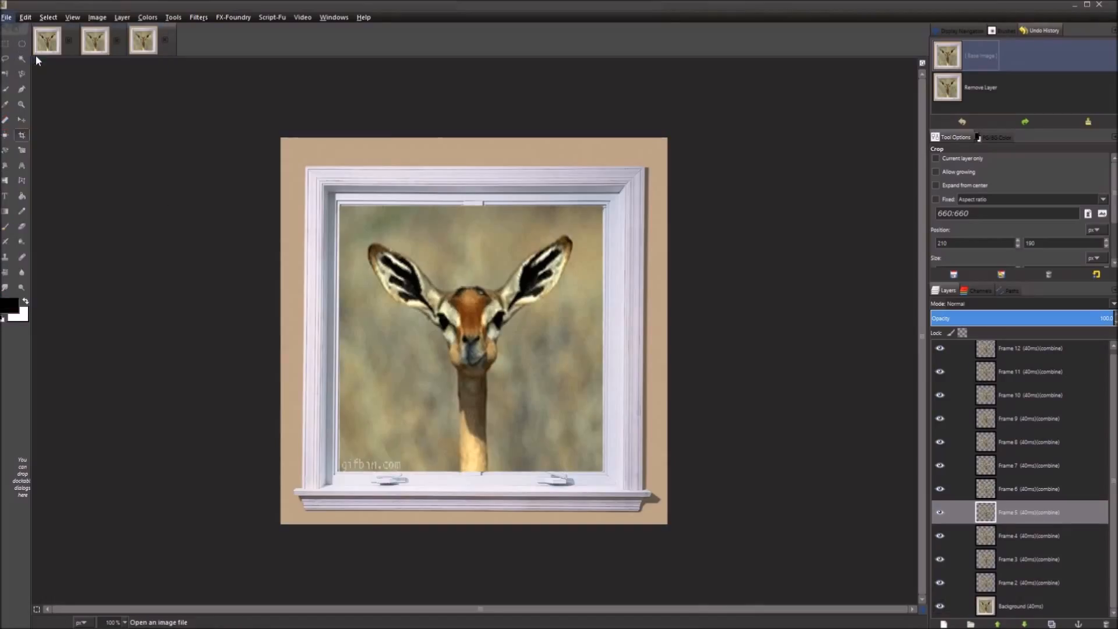
{"action": "left_click", "coordinate": [297, 345]}
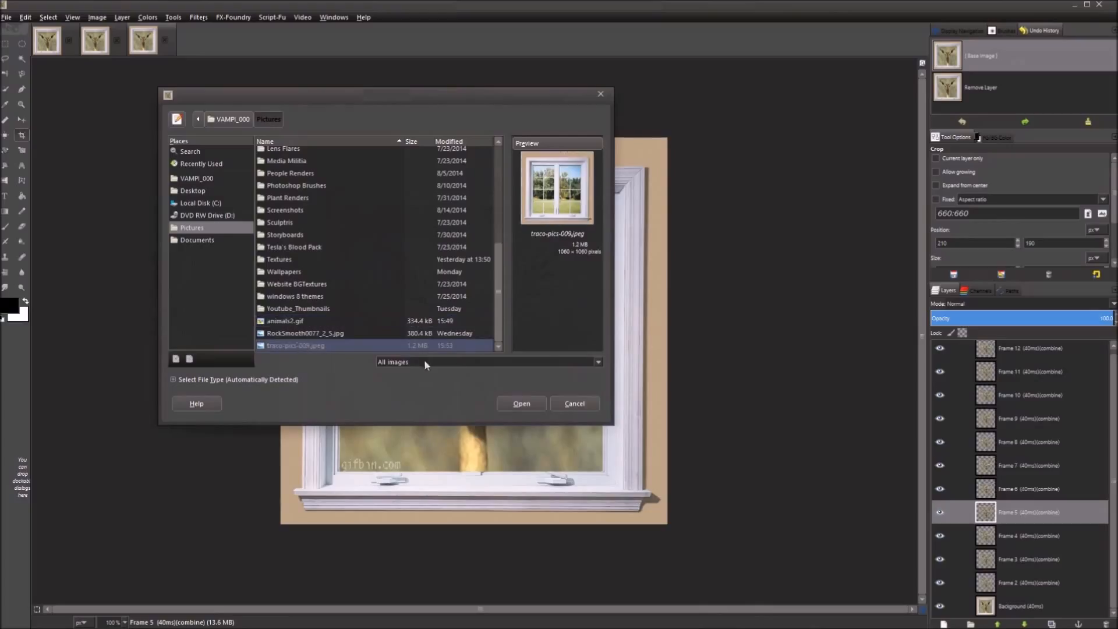
{"action": "left_click", "coordinate": [527, 411]}
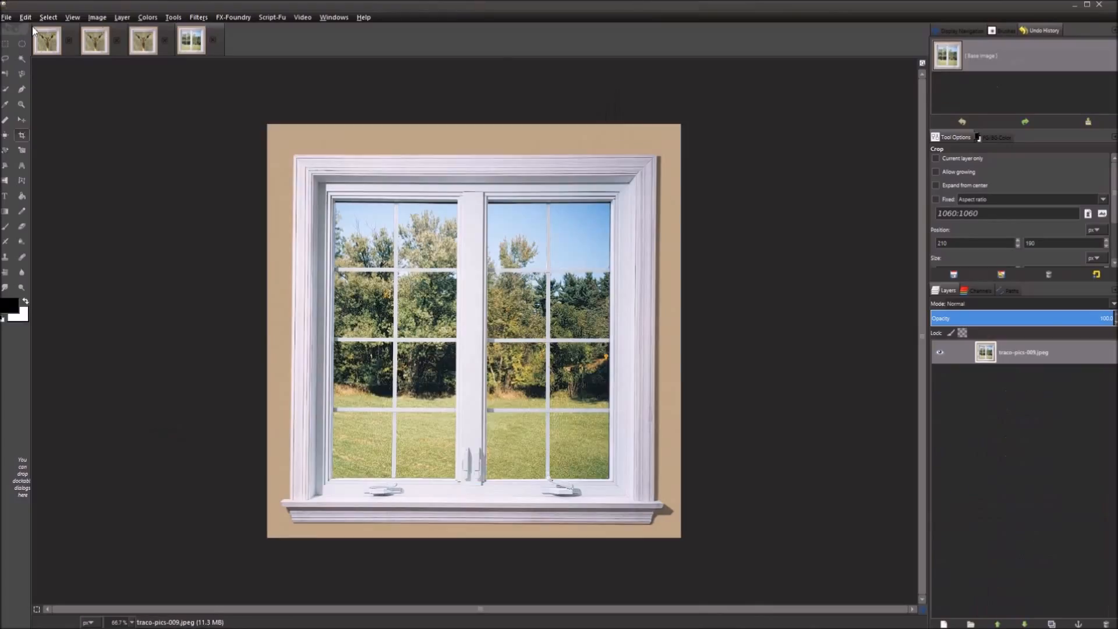
Import animals2.gif as layers into the window picture.
{"action": "left_click", "coordinate": [7, 17]}
{"action": "left_click", "coordinate": [40, 62]}
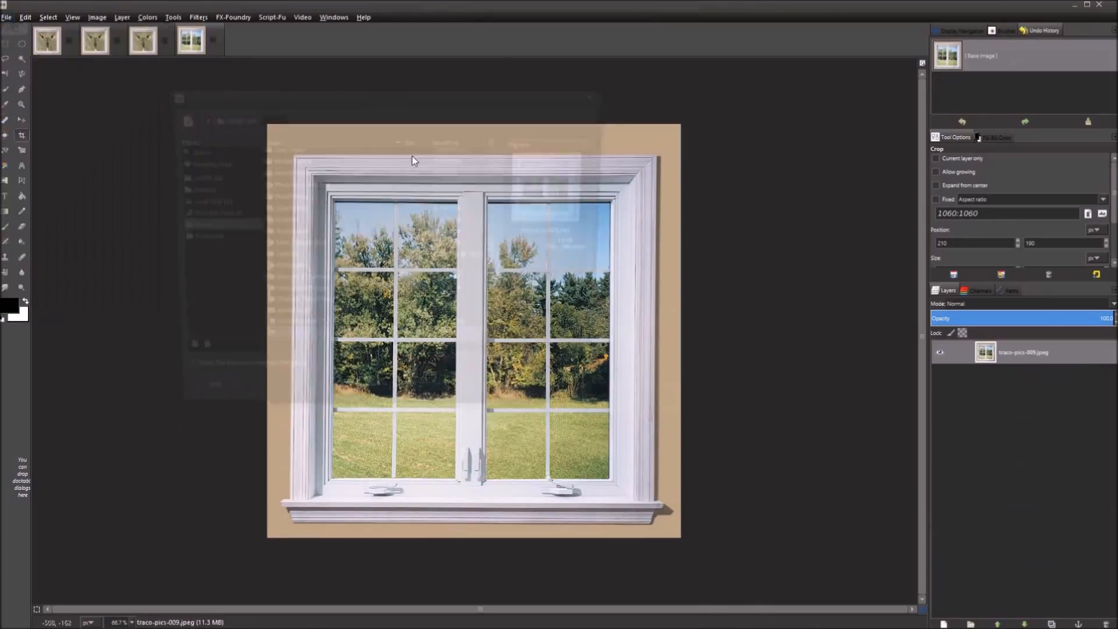
{"action": "left_click", "coordinate": [293, 324]}
{"action": "left_click", "coordinate": [521, 404]}
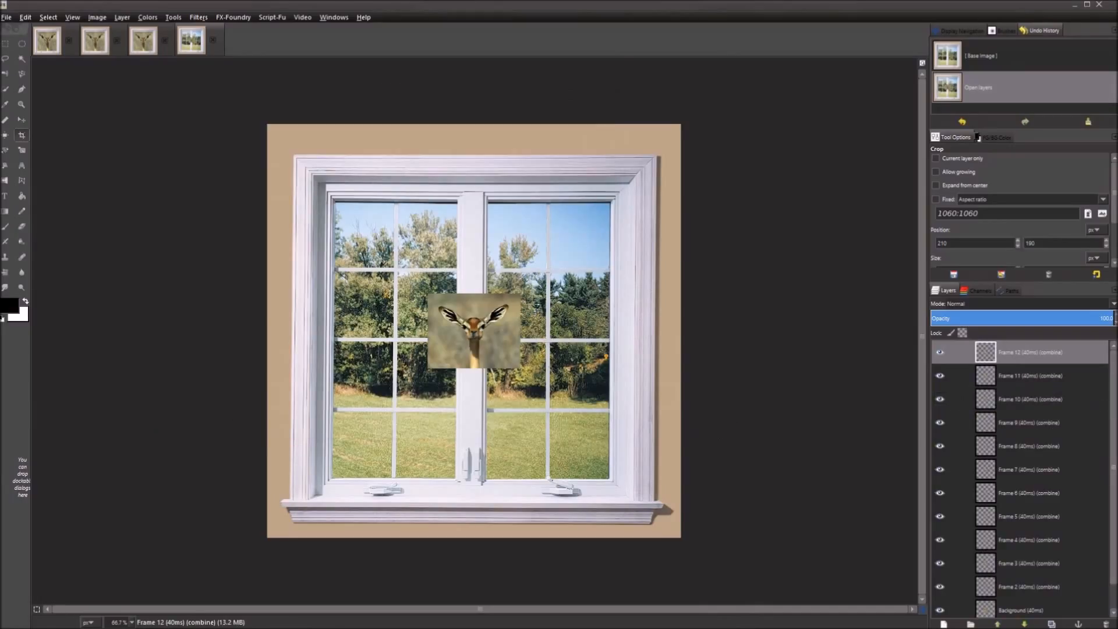
Duplicate the traco-pics-009.jpeg layer twice at the base of the layer stack.
{"action": "scroll", "coordinate": [1020, 495], "scroll_direction": "down", "scroll_amount": 1}
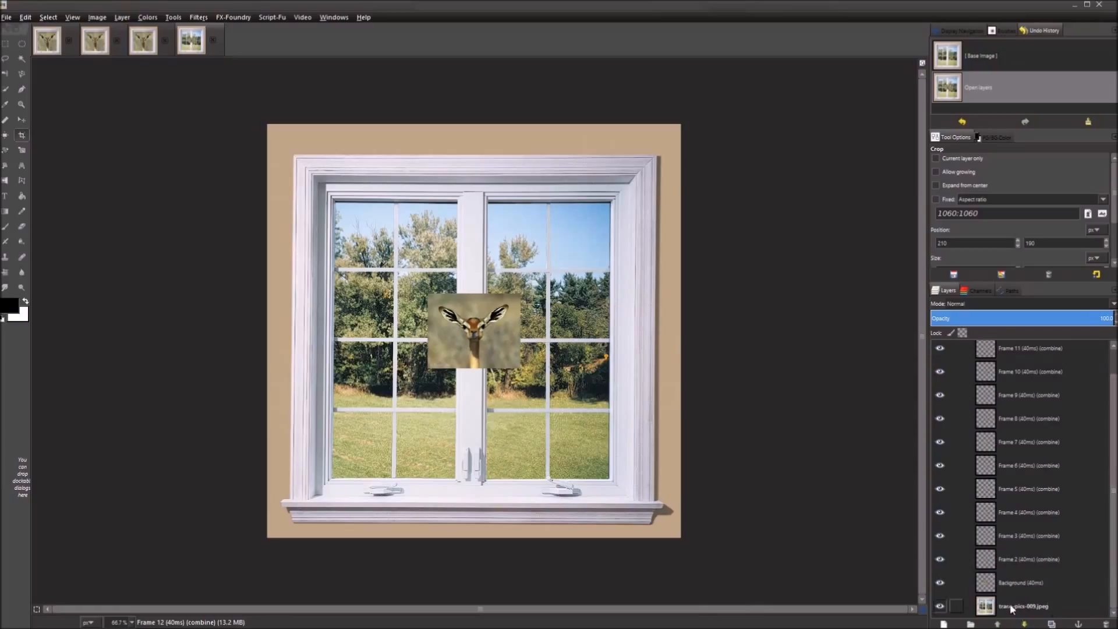
{"action": "left_click", "coordinate": [1014, 609]}
{"action": "right_click", "coordinate": [1013, 614]}
{"action": "left_click", "coordinate": [1050, 621]}
{"action": "left_click", "coordinate": [1051, 624]}
{"action": "left_click", "coordinate": [1051, 624]}
{"action": "left_click_drag", "start_coordinate": [1054, 609], "coordinate": [1011, 438]}
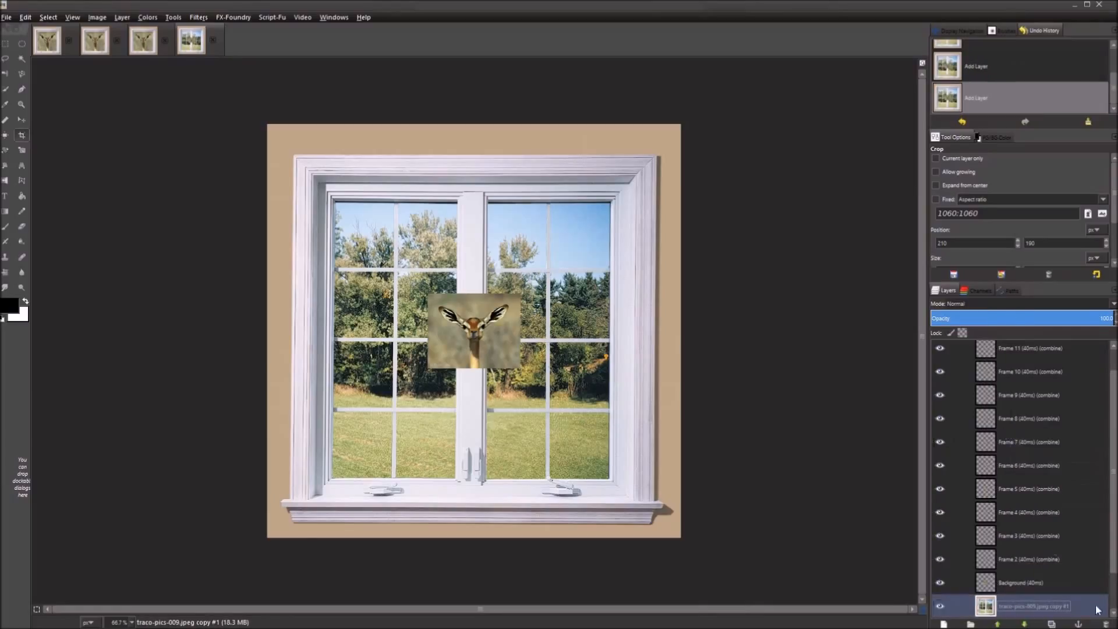
Raise the traco-pics-009.jpeg copy #1 layer to sit between Frame 4 and Frame 5 and inspect the canvas up close.
{"action": "left_click", "coordinate": [998, 623]}
{"action": "left_click", "coordinate": [998, 624]}
{"action": "left_click", "coordinate": [998, 624]}
{"action": "left_click", "coordinate": [998, 624]}
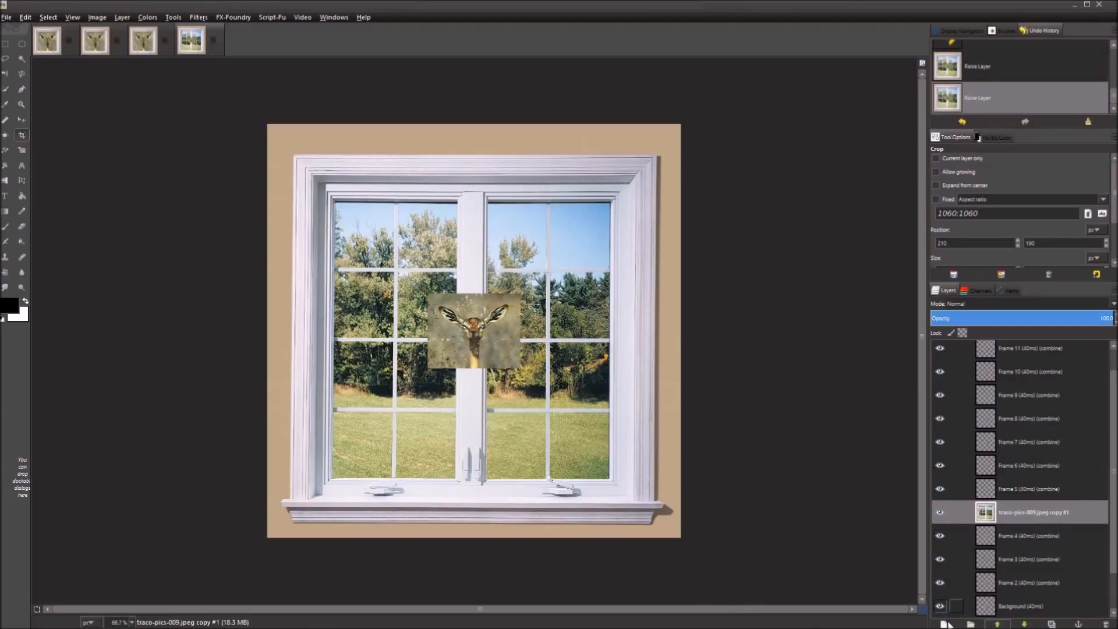
{"action": "left_click_drag", "start_coordinate": [1112, 447], "coordinate": [1057, 518]}
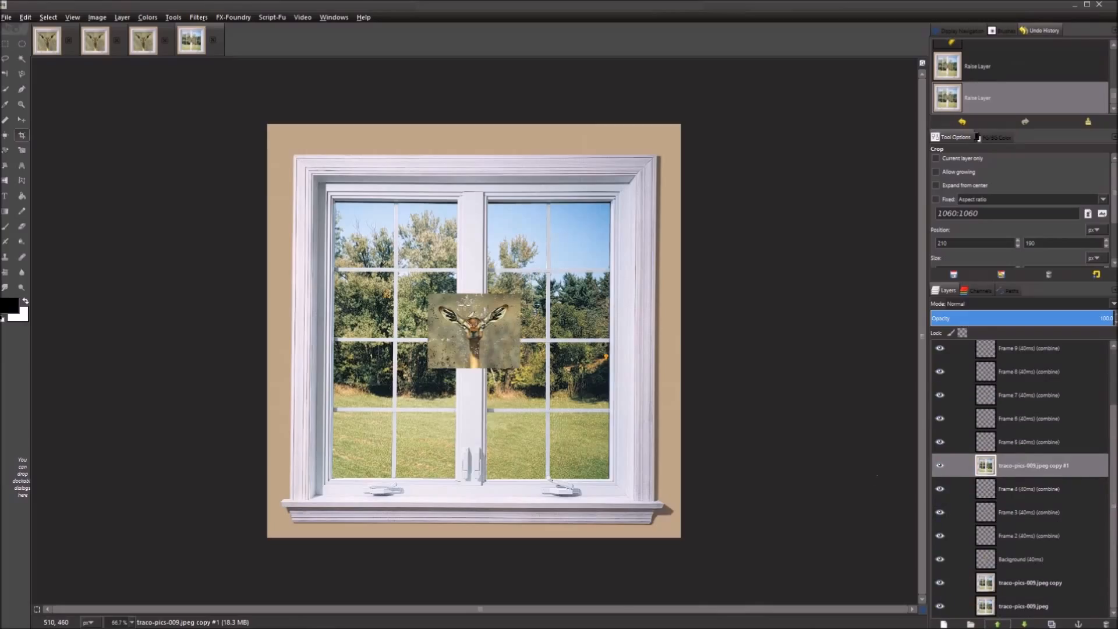
{"action": "scroll", "coordinate": [465, 303], "scroll_direction": "up", "scroll_amount": 3}
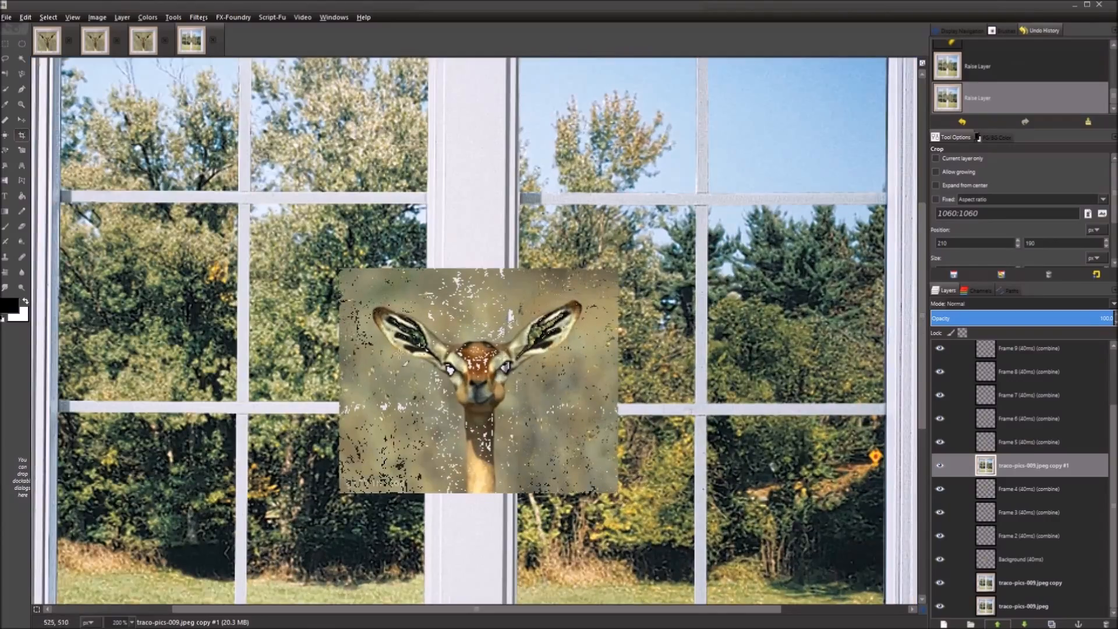
Raise the traco-pics-009.jpeg copy #1 layer to directly above Frame 9.
{"action": "left_click", "coordinate": [1003, 623]}
{"action": "left_click", "coordinate": [1003, 624]}
{"action": "left_click", "coordinate": [997, 624]}
{"action": "left_click", "coordinate": [998, 624]}
{"action": "left_click", "coordinate": [998, 623]}
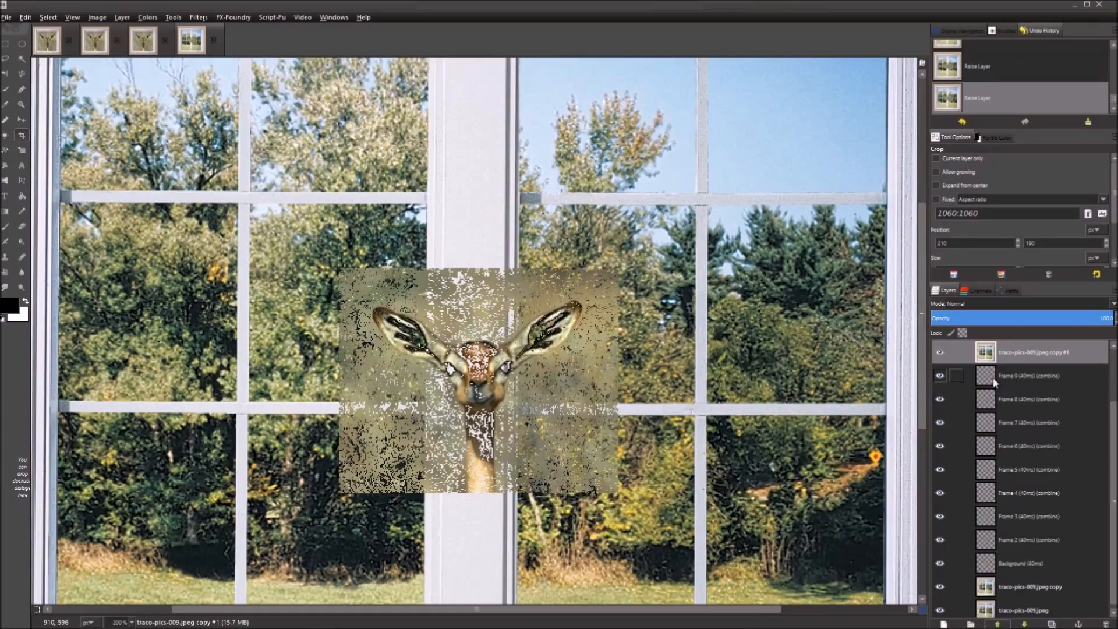
Check the frame layers below, and raise the traco-pics-009.jpeg copy #1 layer above Frame 12.
{"action": "left_click", "coordinate": [990, 471]}
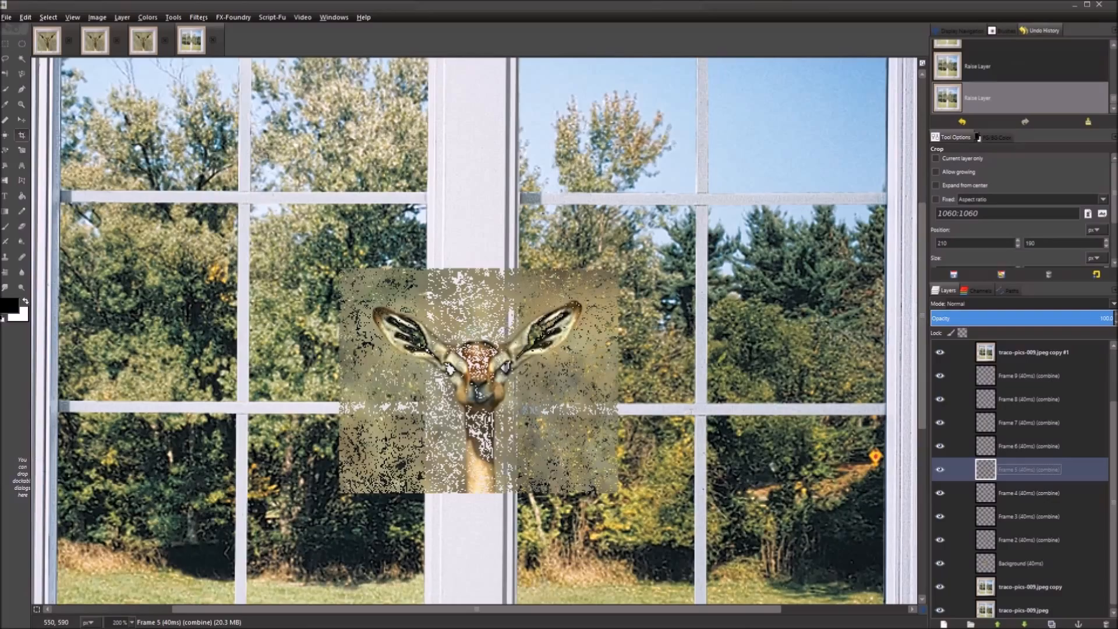
{"action": "left_click_drag", "start_coordinate": [1114, 512], "coordinate": [1115, 517]}
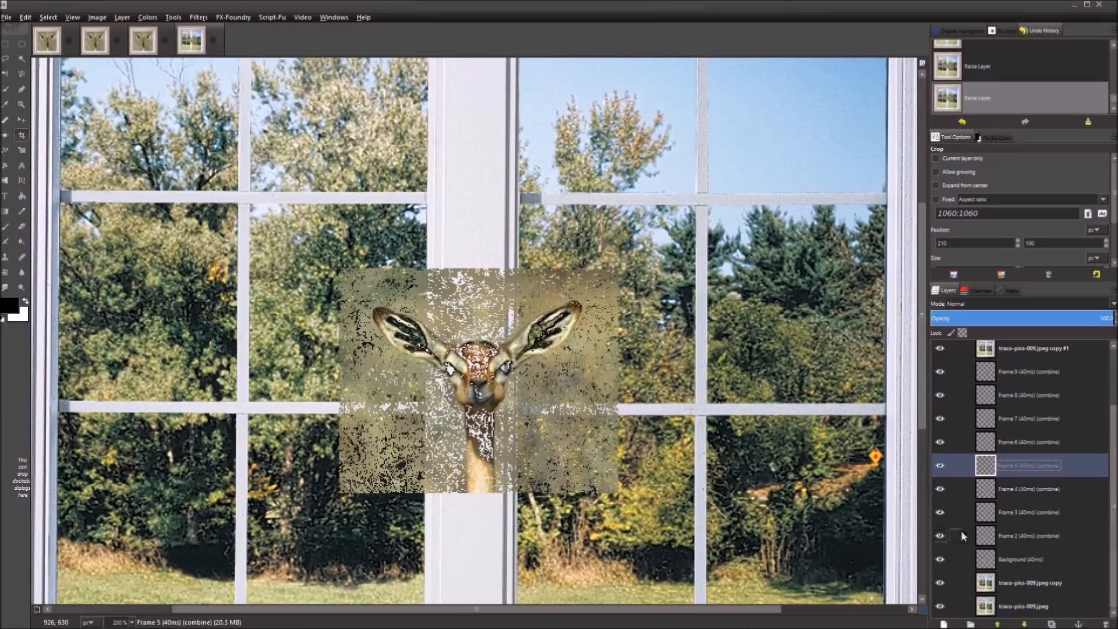
{"action": "scroll", "coordinate": [1025, 513], "scroll_direction": "up", "scroll_amount": 3}
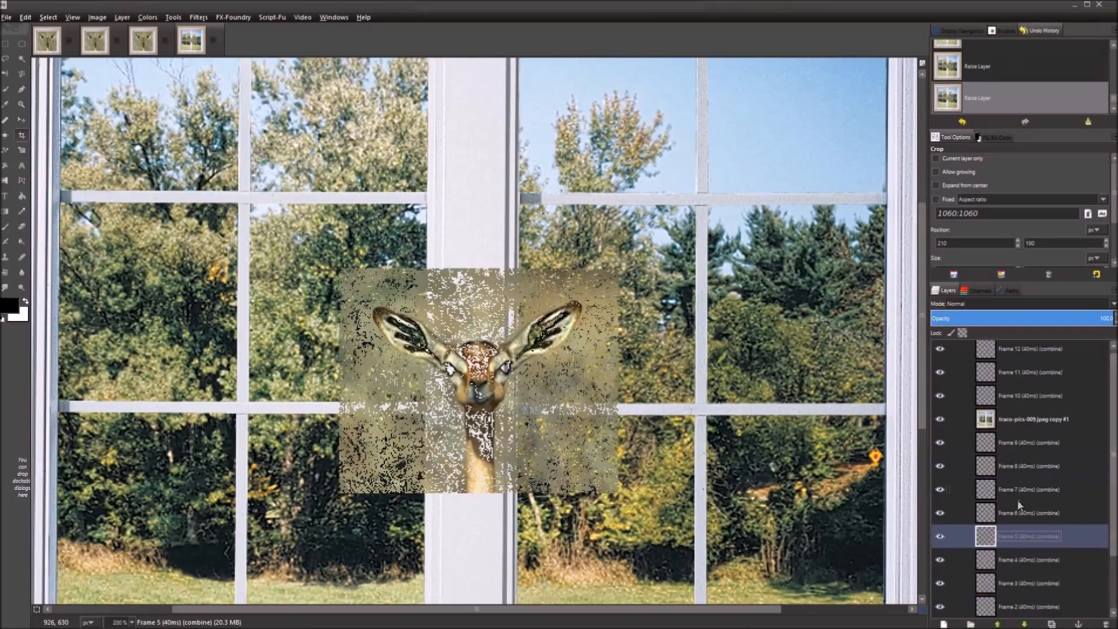
{"action": "left_click", "coordinate": [1026, 420]}
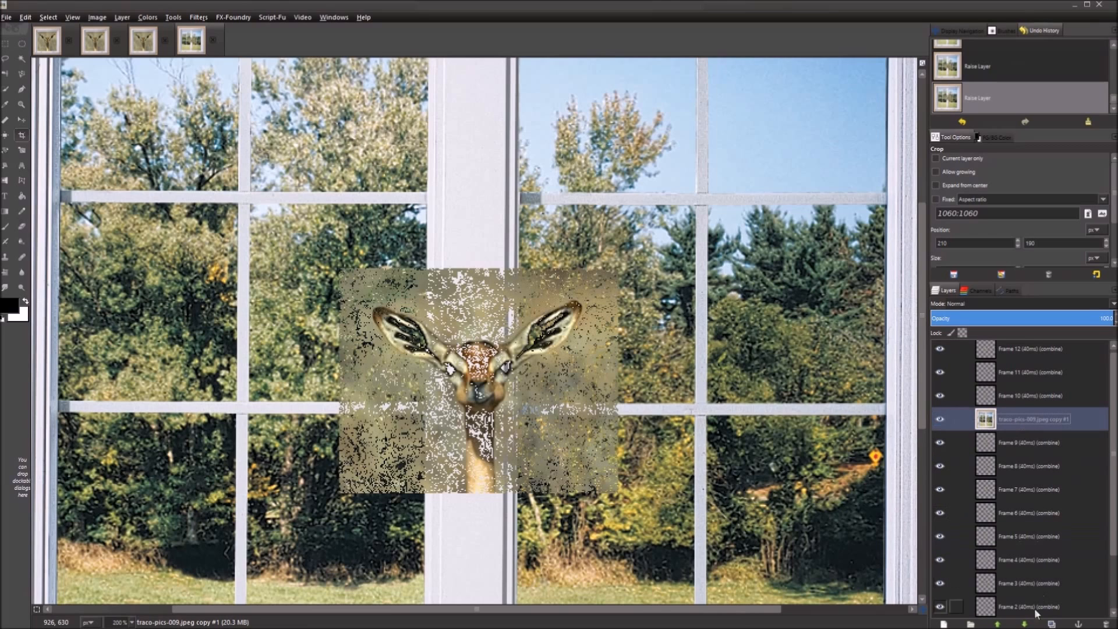
{"action": "left_click", "coordinate": [998, 624]}
{"action": "left_click", "coordinate": [998, 624]}
{"action": "left_click", "coordinate": [998, 624]}
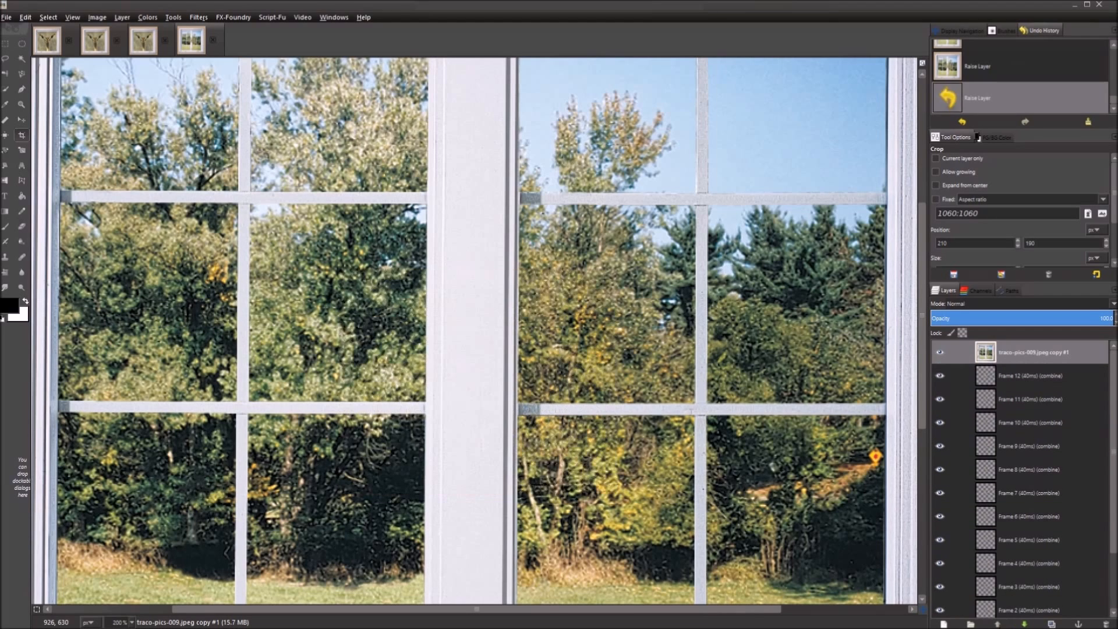
Lower the traco-pics-009.jpeg copy #1 layer to between Frame 9 and Frame 8.
{"action": "left_click", "coordinate": [1026, 624]}
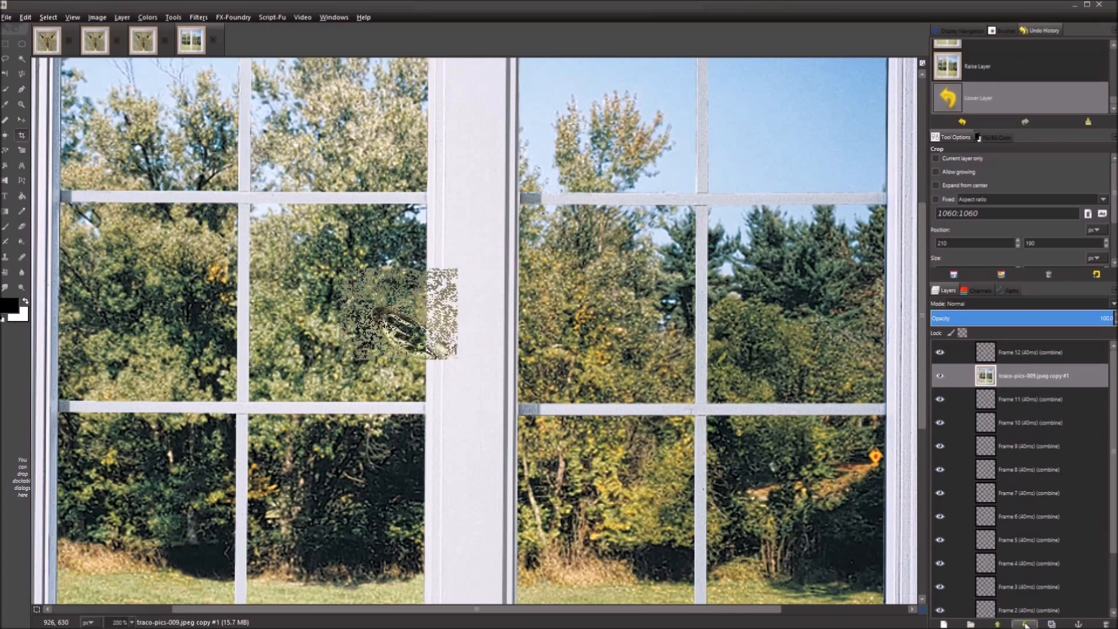
{"action": "left_click", "coordinate": [1025, 624]}
{"action": "left_click", "coordinate": [1025, 624]}
{"action": "left_click", "coordinate": [1026, 624]}
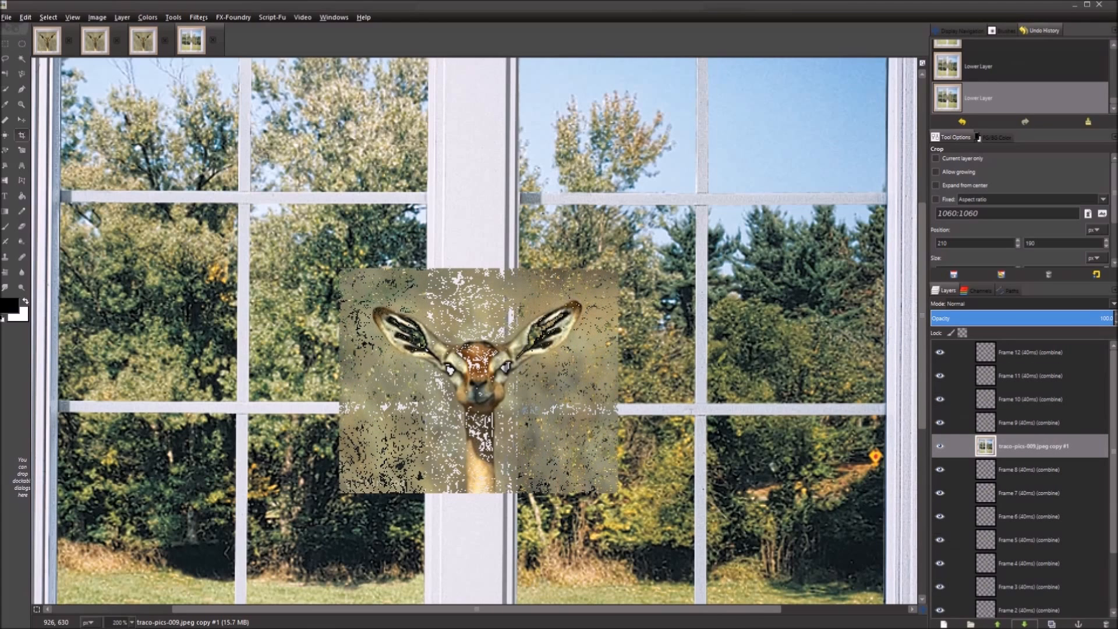
{"action": "scroll", "coordinate": [1070, 462], "scroll_direction": "down", "scroll_amount": 3}
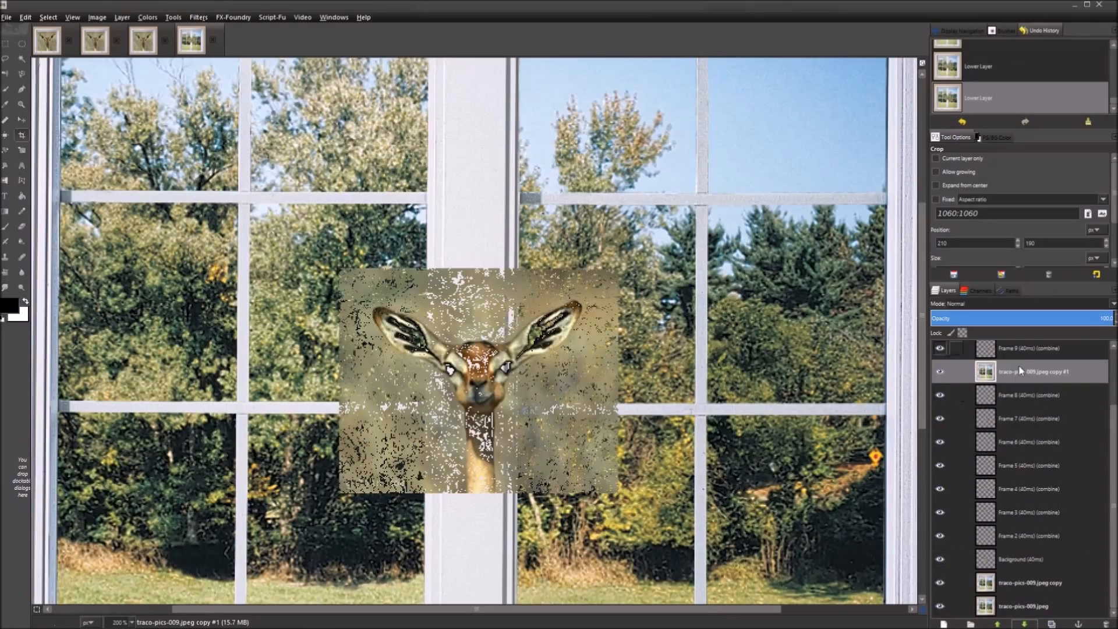
{"action": "double_click", "coordinate": [1016, 585]}
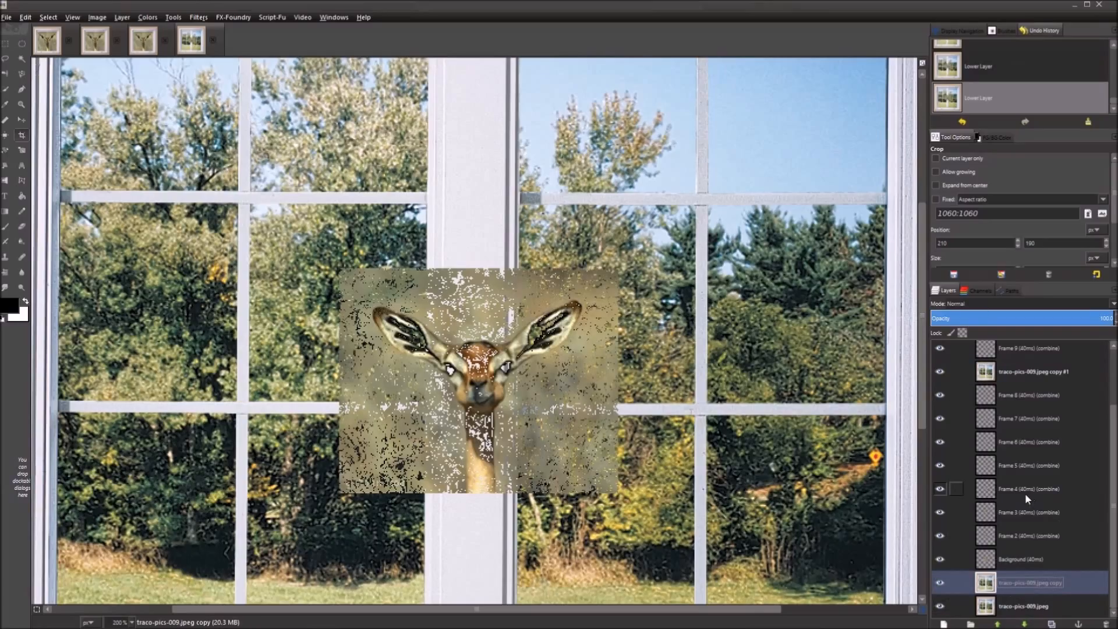
{"action": "scroll", "coordinate": [1019, 478], "scroll_direction": "up", "scroll_amount": 2}
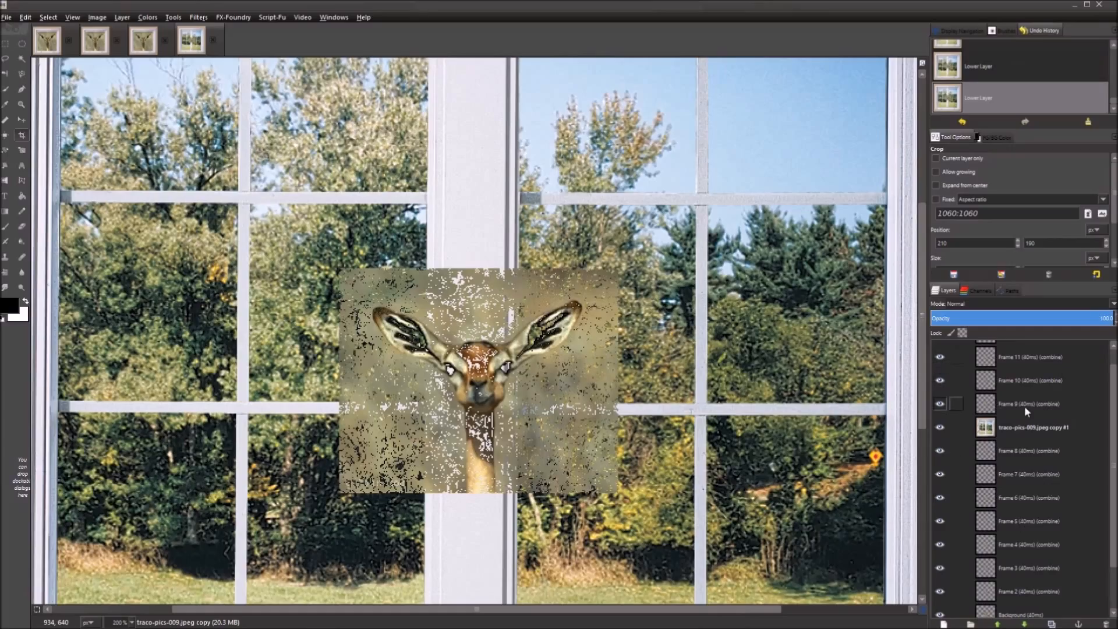
{"action": "right_click", "coordinate": [1043, 433]}
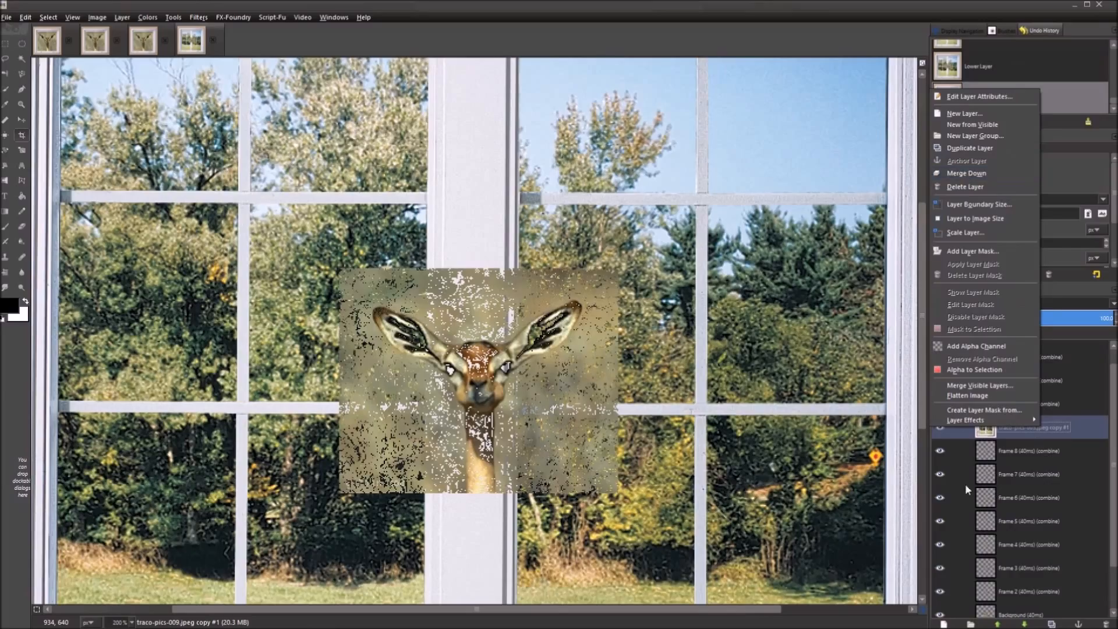
{"action": "left_click", "coordinate": [1103, 433]}
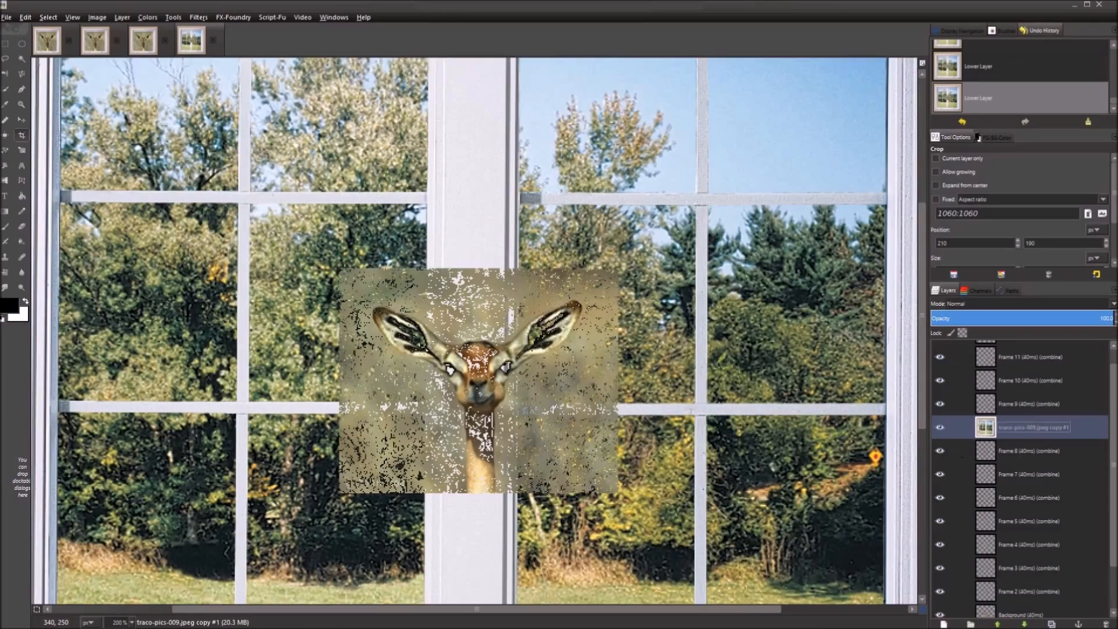
Play the animation with the window copy among its frames in the Playback preview and close the preview.
{"action": "left_click", "coordinate": [199, 18]}
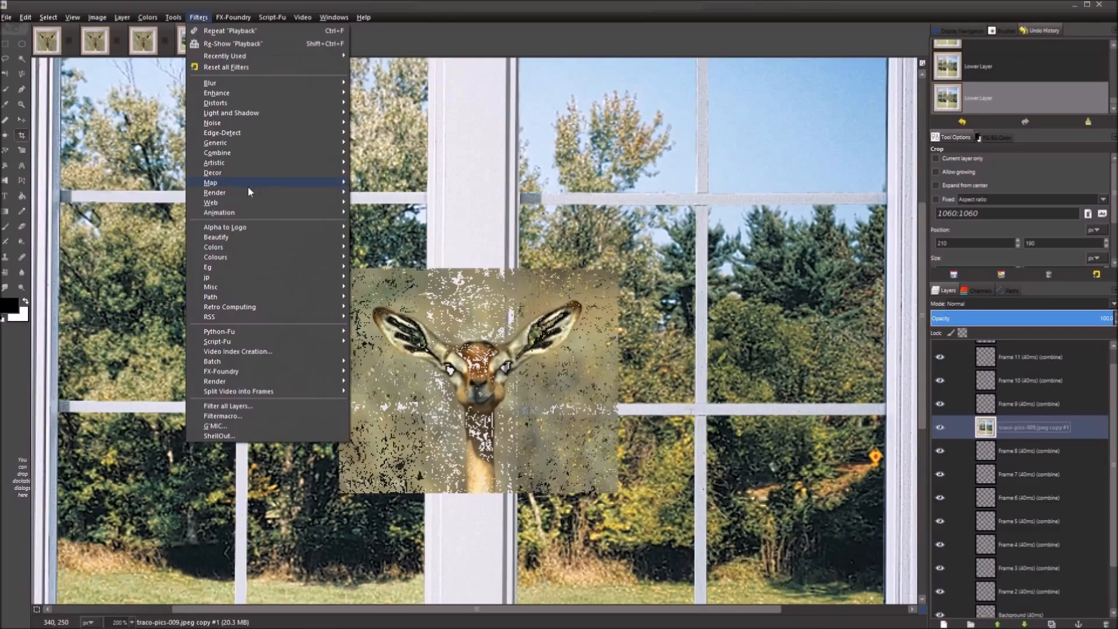
{"action": "mouse_move", "coordinate": [238, 212]}
{"action": "left_click", "coordinate": [398, 300]}
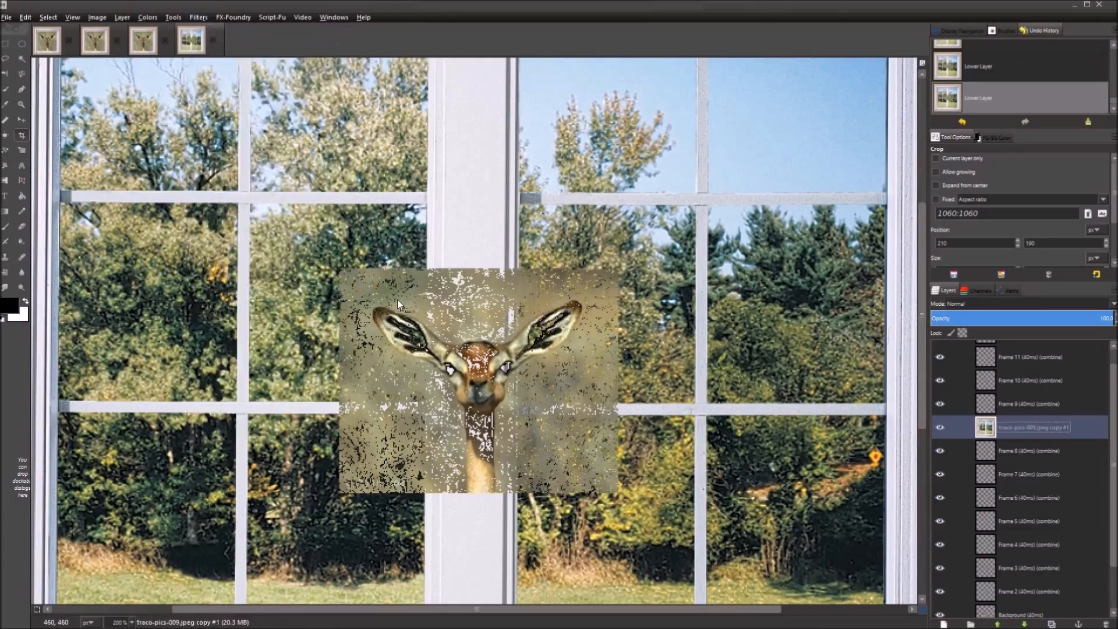
{"action": "left_click", "coordinate": [122, 30]}
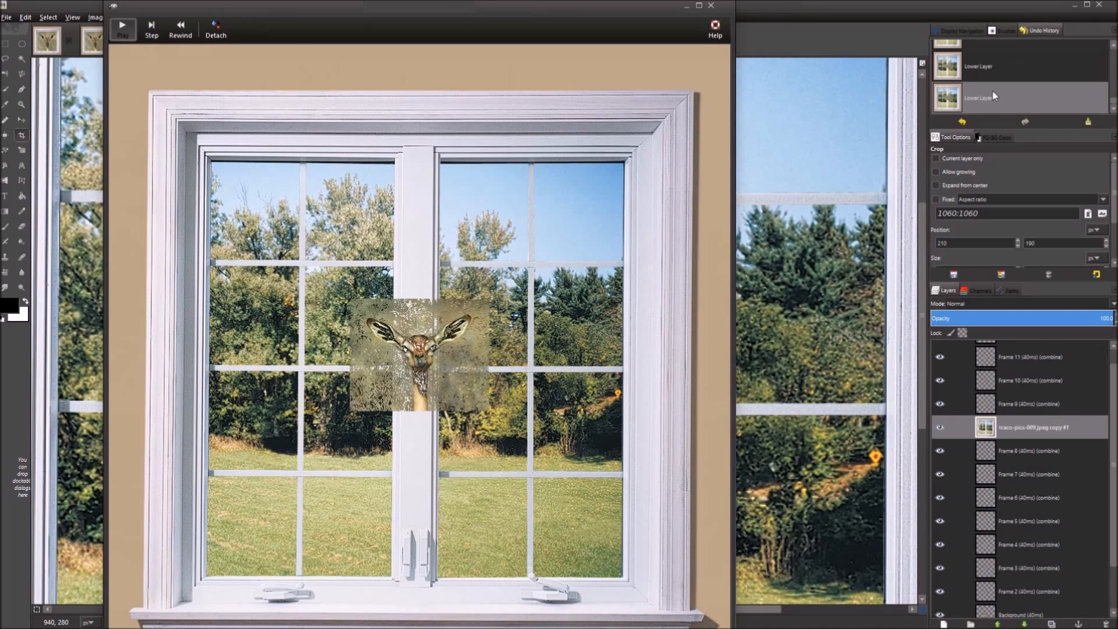
{"action": "left_click", "coordinate": [712, 6]}
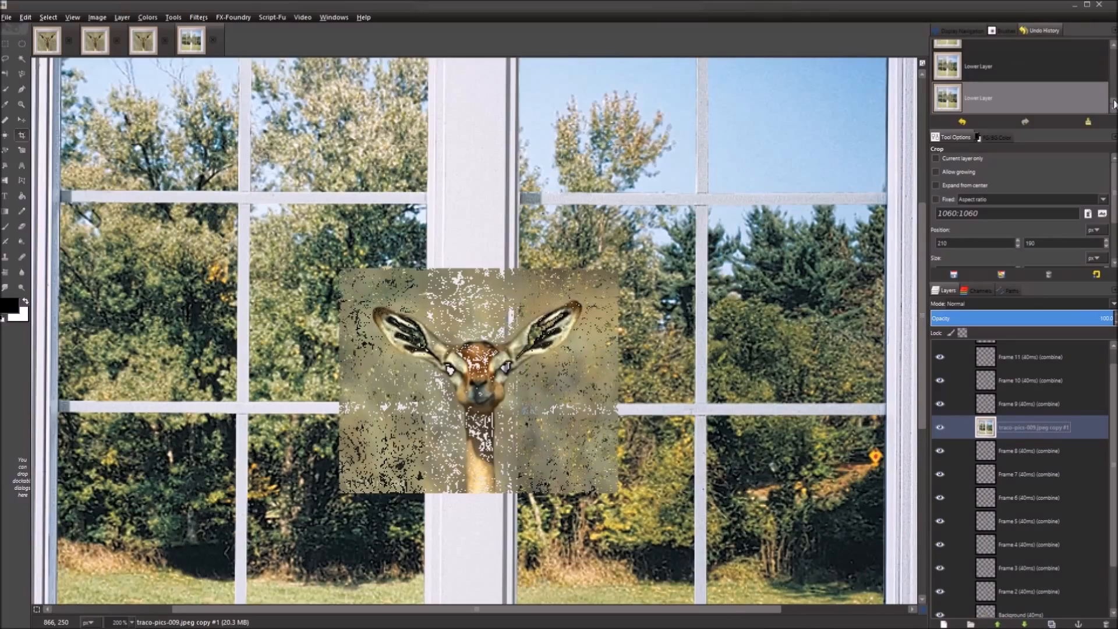
Go back through the undo history past the layer raises and revert the image to its base state.
{"action": "scroll", "coordinate": [1114, 49], "scroll_direction": "up", "scroll_amount": 5}
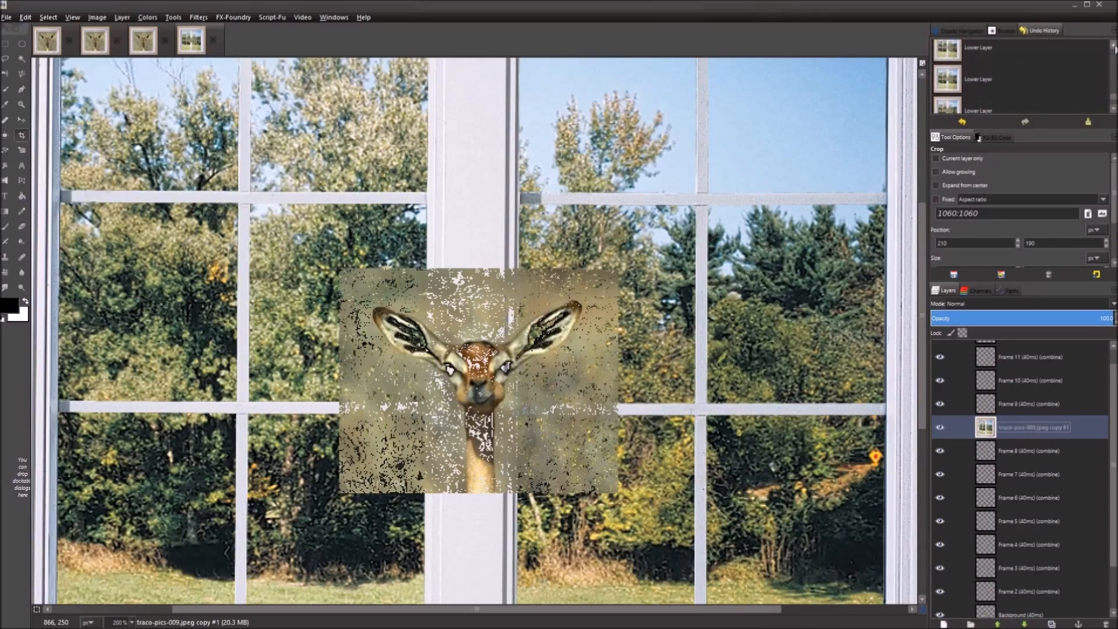
{"action": "scroll", "coordinate": [1114, 49], "scroll_direction": "up", "scroll_amount": 5}
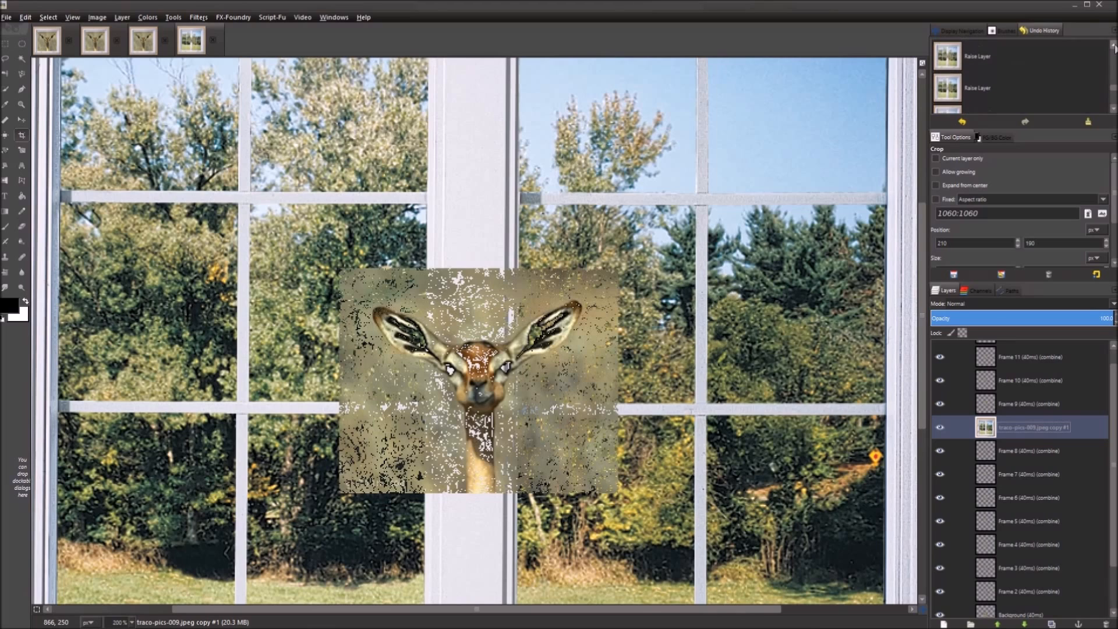
{"action": "scroll", "coordinate": [1115, 49], "scroll_direction": "up", "scroll_amount": 5}
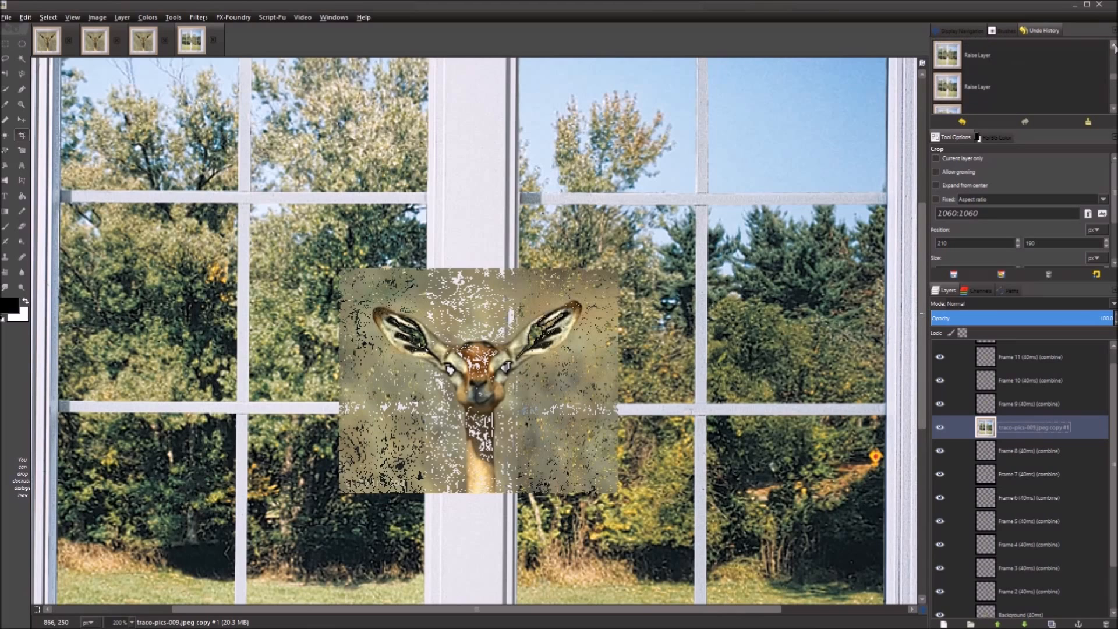
{"action": "scroll", "coordinate": [1115, 49], "scroll_direction": "up", "scroll_amount": 5}
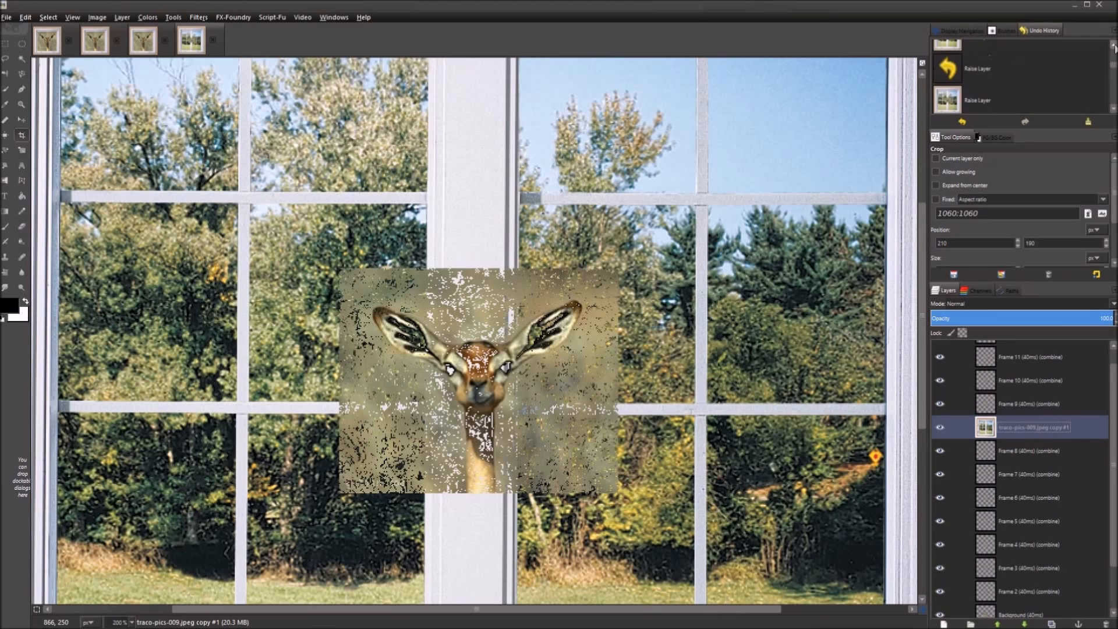
{"action": "left_click", "coordinate": [986, 69]}
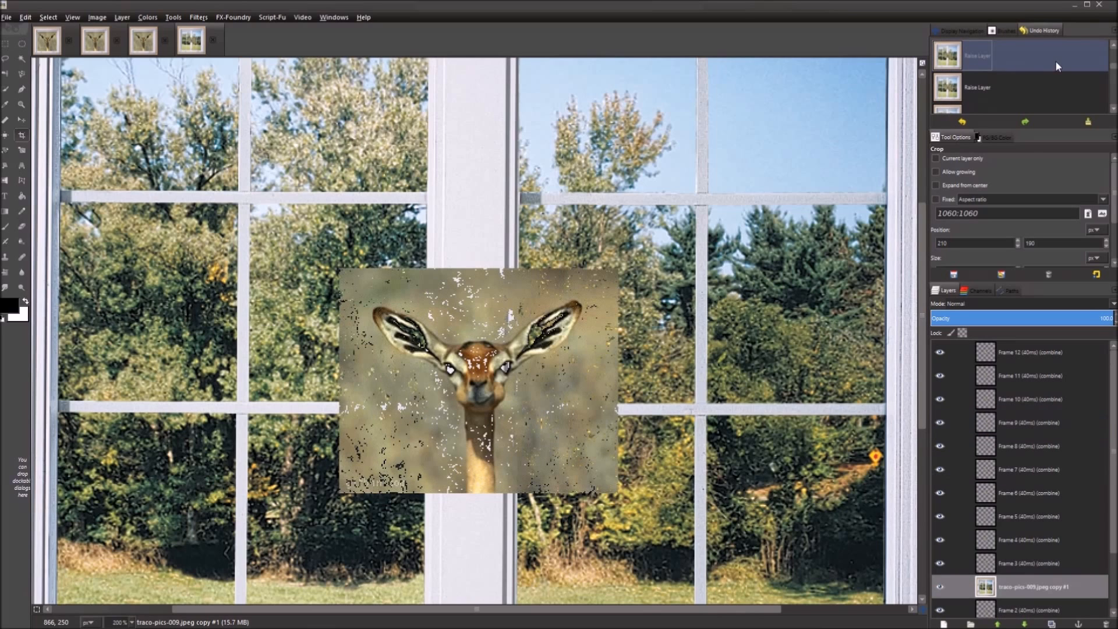
{"action": "scroll", "coordinate": [1115, 50], "scroll_direction": "up", "scroll_amount": 3}
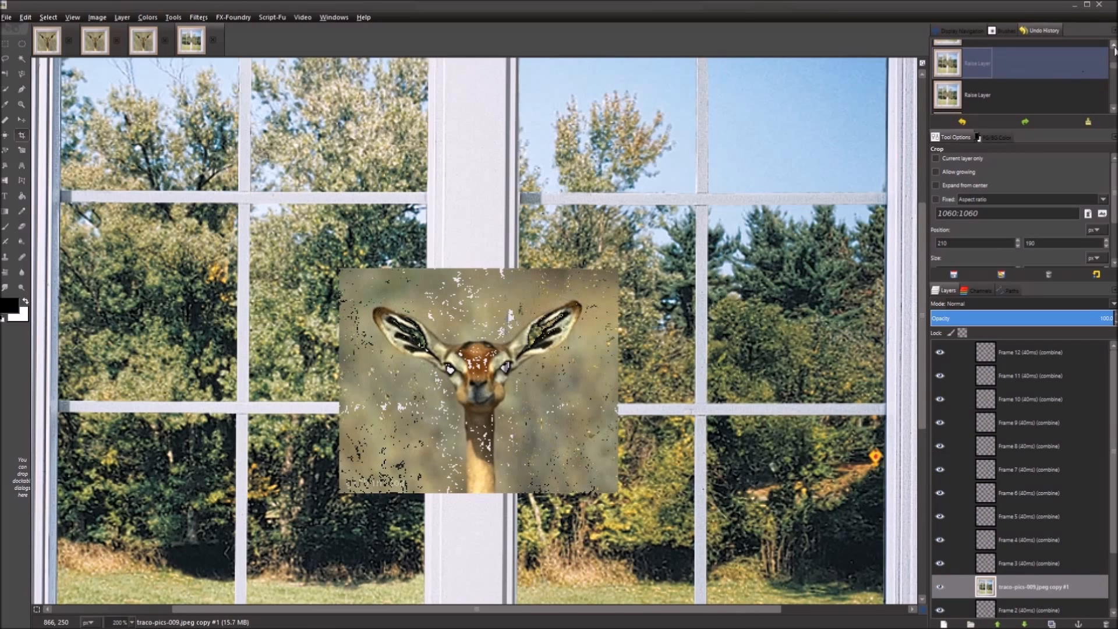
{"action": "scroll", "coordinate": [1114, 50], "scroll_direction": "up", "scroll_amount": 8}
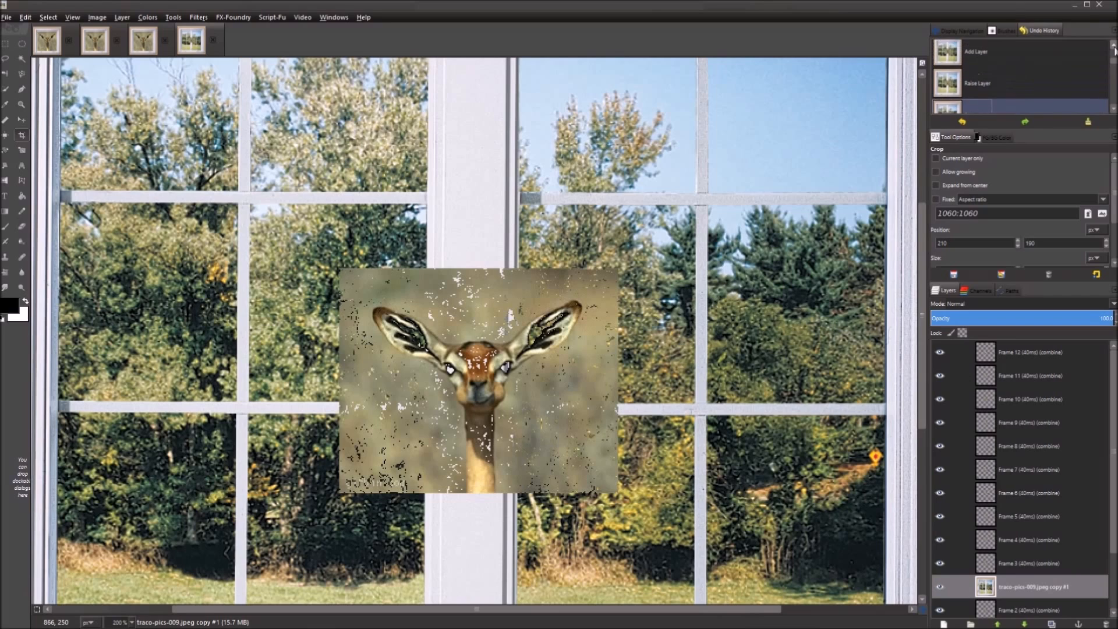
{"action": "scroll", "coordinate": [1115, 50], "scroll_direction": "up", "scroll_amount": 2}
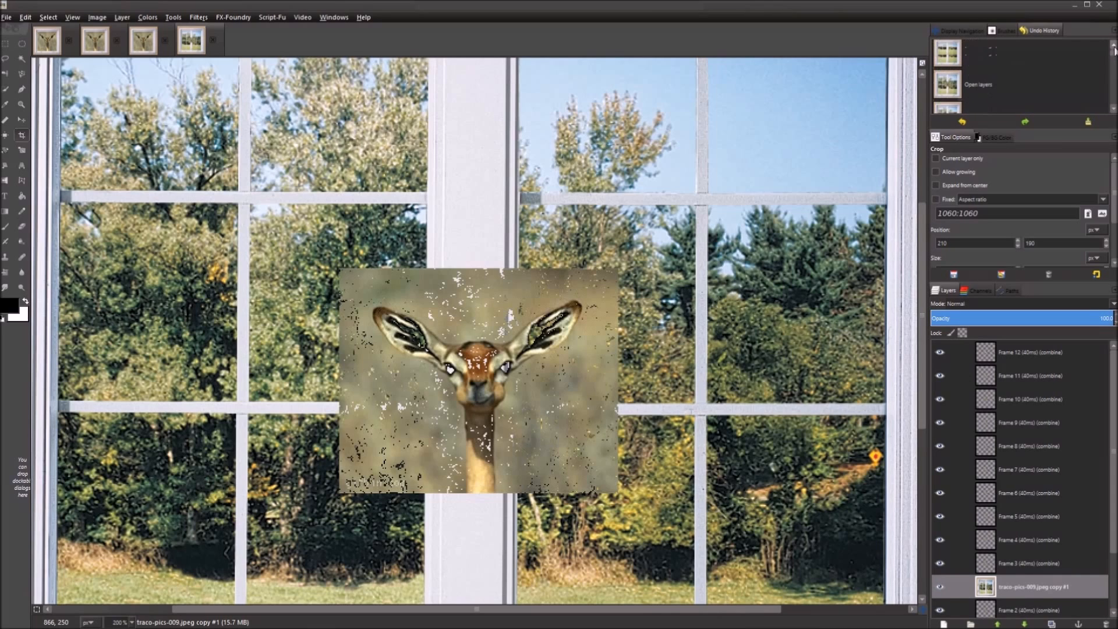
{"action": "left_click", "coordinate": [976, 61]}
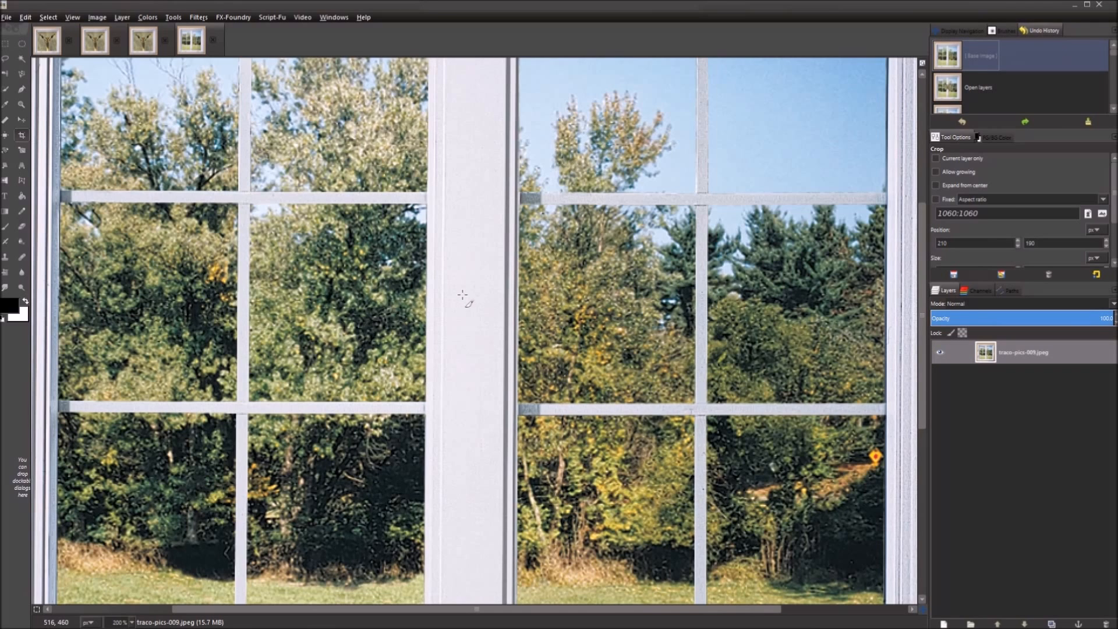
Redo the Open layers operation to restore the GIF frame layers over the window picture.
{"action": "key", "text": "1"}
{"action": "key", "text": "minus"}
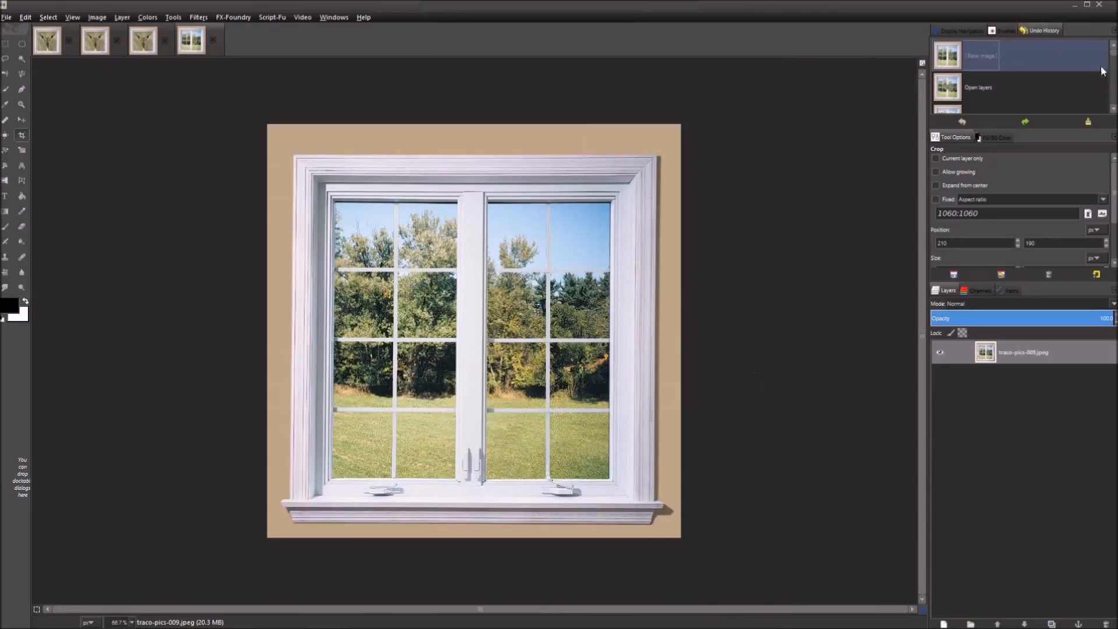
{"action": "left_click", "coordinate": [26, 18]}
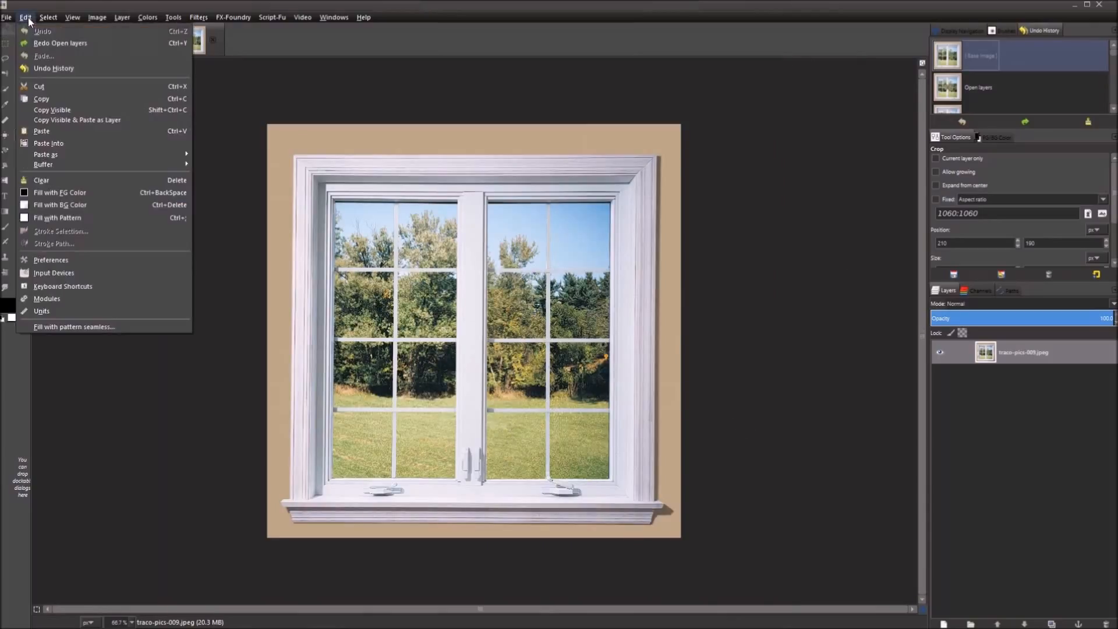
{"action": "left_click", "coordinate": [41, 45]}
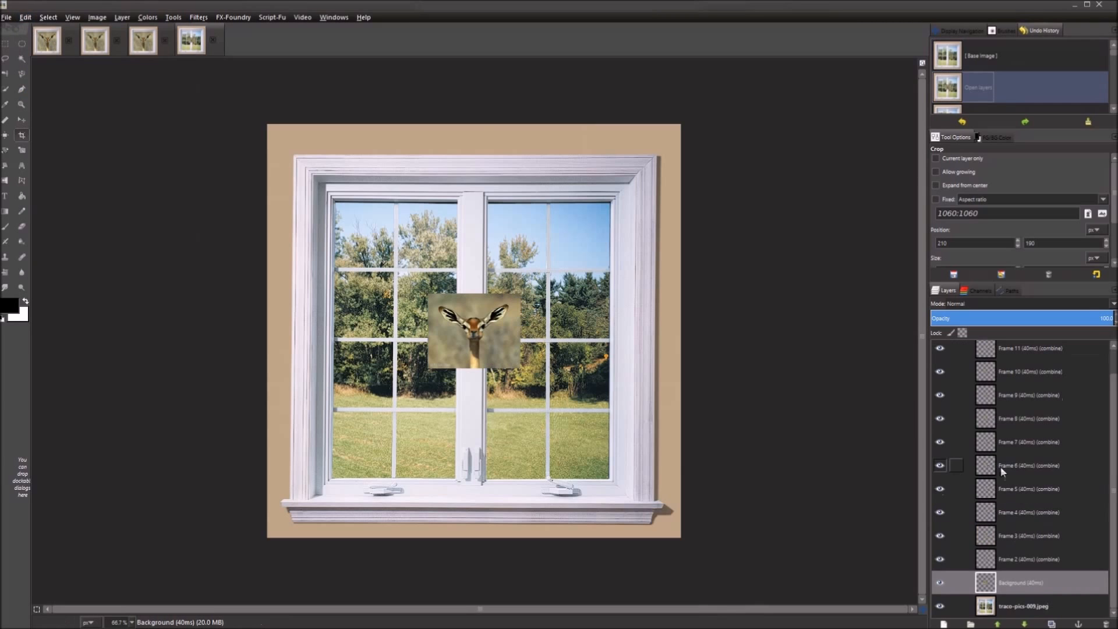
Examine the deer GIF placed over the window picture, both close up and in full view.
{"action": "scroll", "coordinate": [526, 394], "scroll_direction": "up", "scroll_amount": 3}
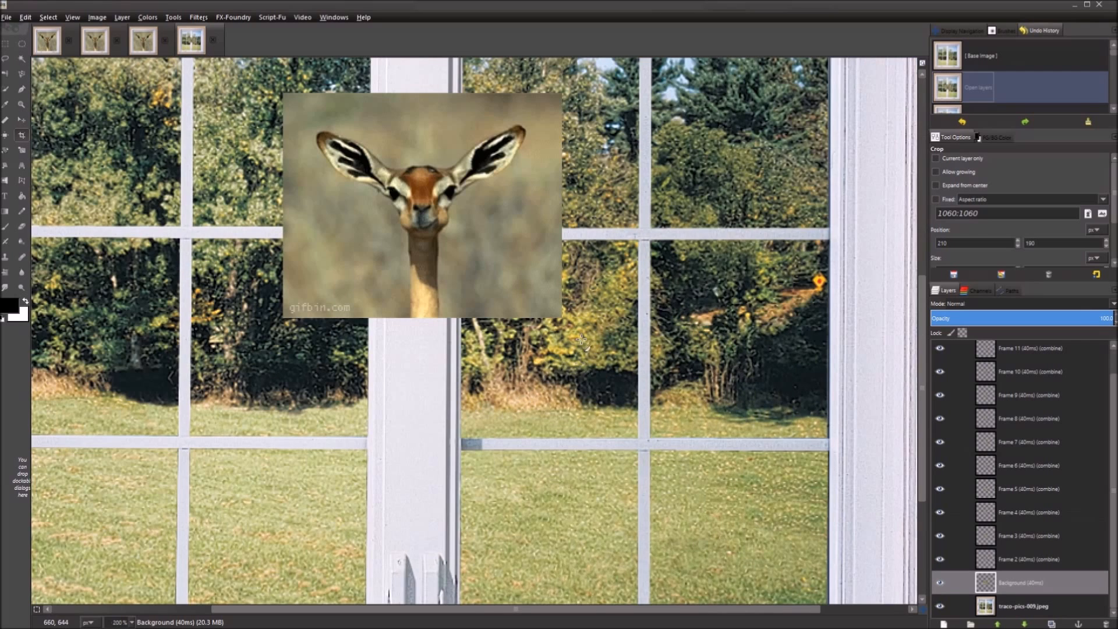
{"action": "left_click_drag", "start_coordinate": [580, 339], "coordinate": [628, 464]}
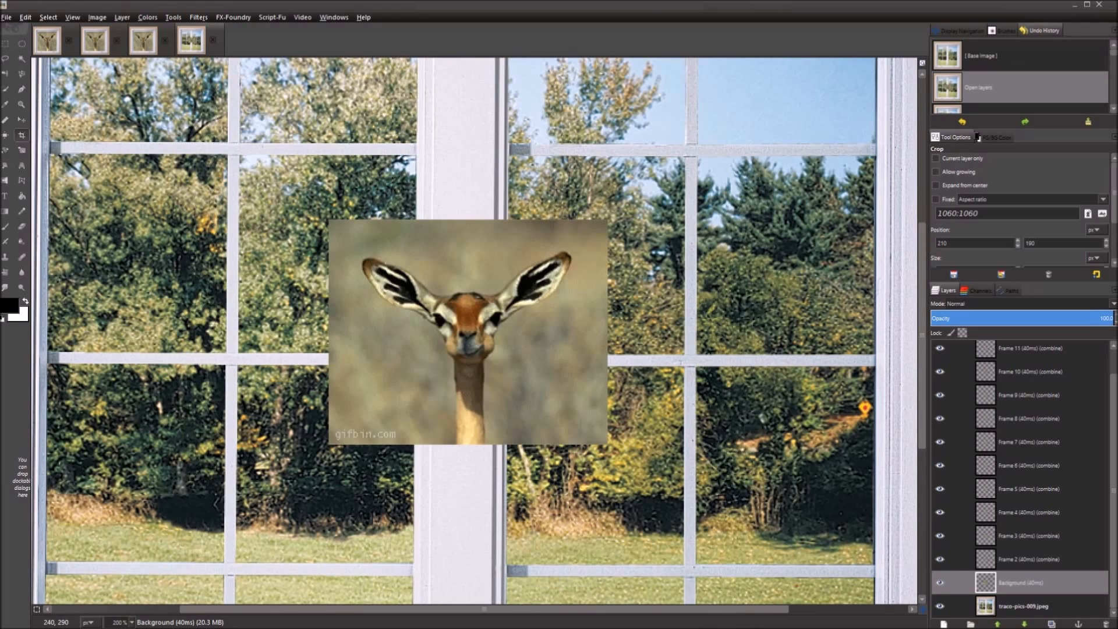
{"action": "scroll", "coordinate": [647, 245], "scroll_direction": "down", "scroll_amount": 2}
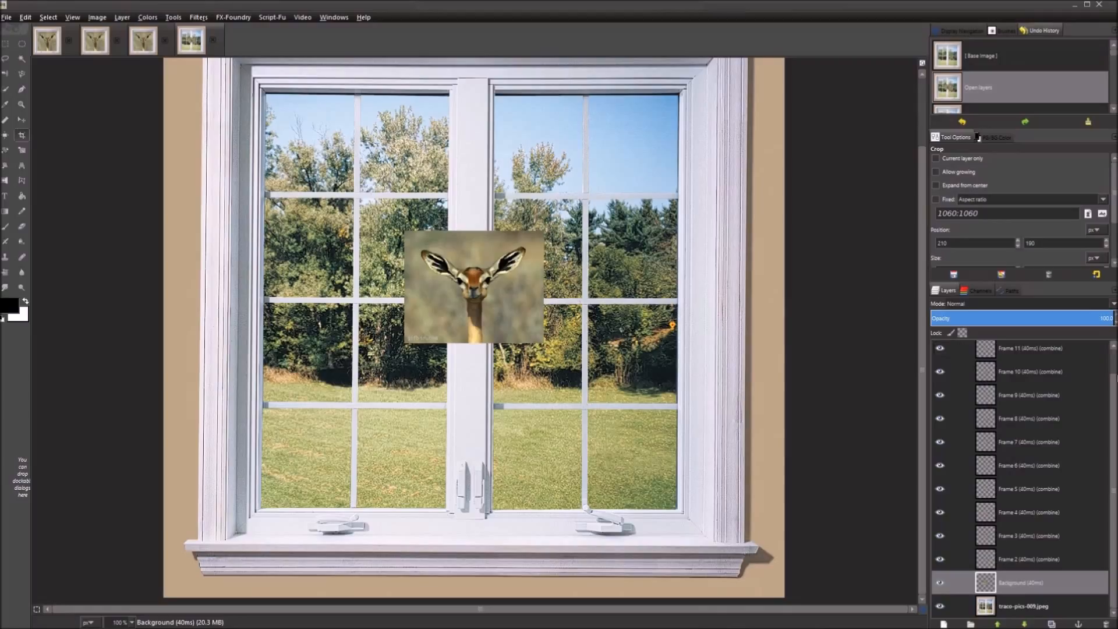
{"action": "scroll", "coordinate": [1115, 386], "scroll_direction": "up", "scroll_amount": 1}
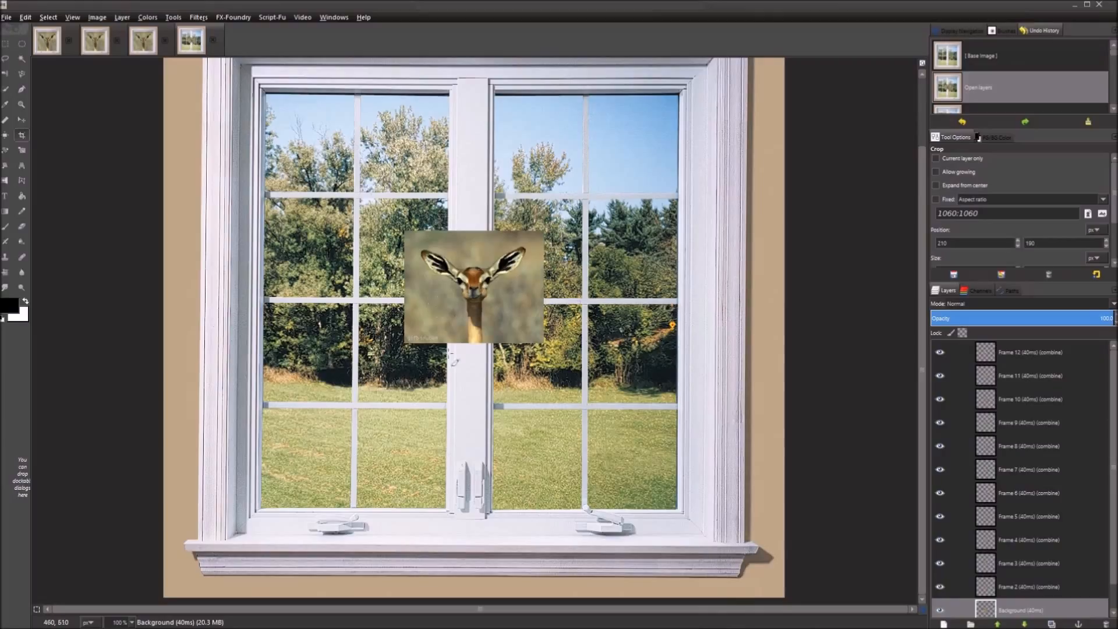
{"action": "scroll", "coordinate": [455, 368], "scroll_direction": "up", "scroll_amount": 3}
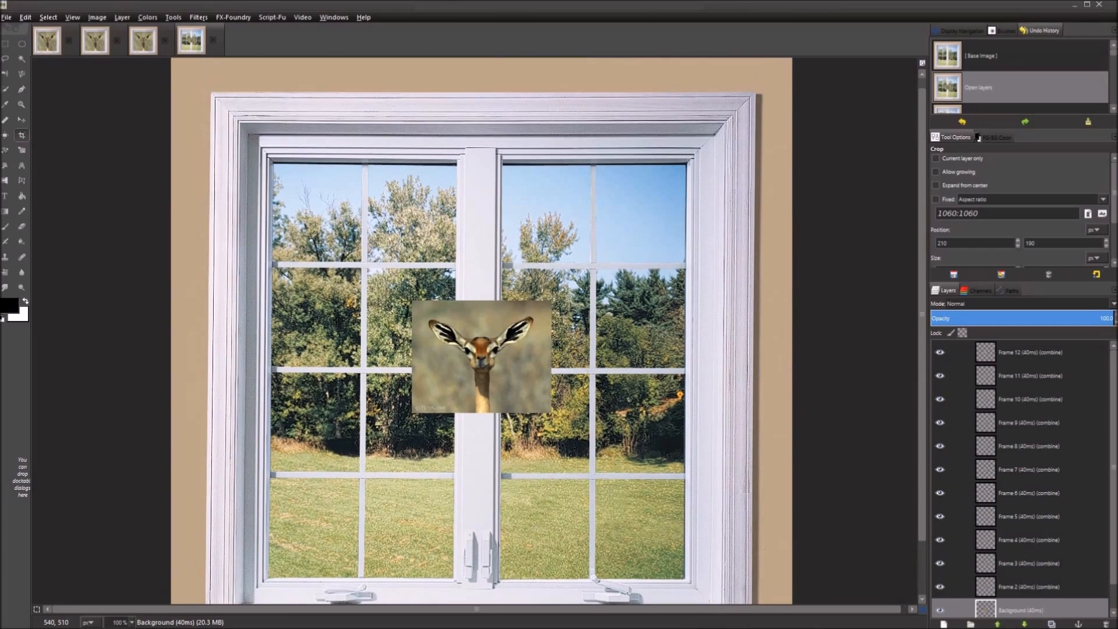
{"action": "scroll", "coordinate": [510, 367], "scroll_direction": "up", "scroll_amount": 3}
{"action": "scroll", "coordinate": [479, 309], "scroll_direction": "down", "scroll_amount": 2}
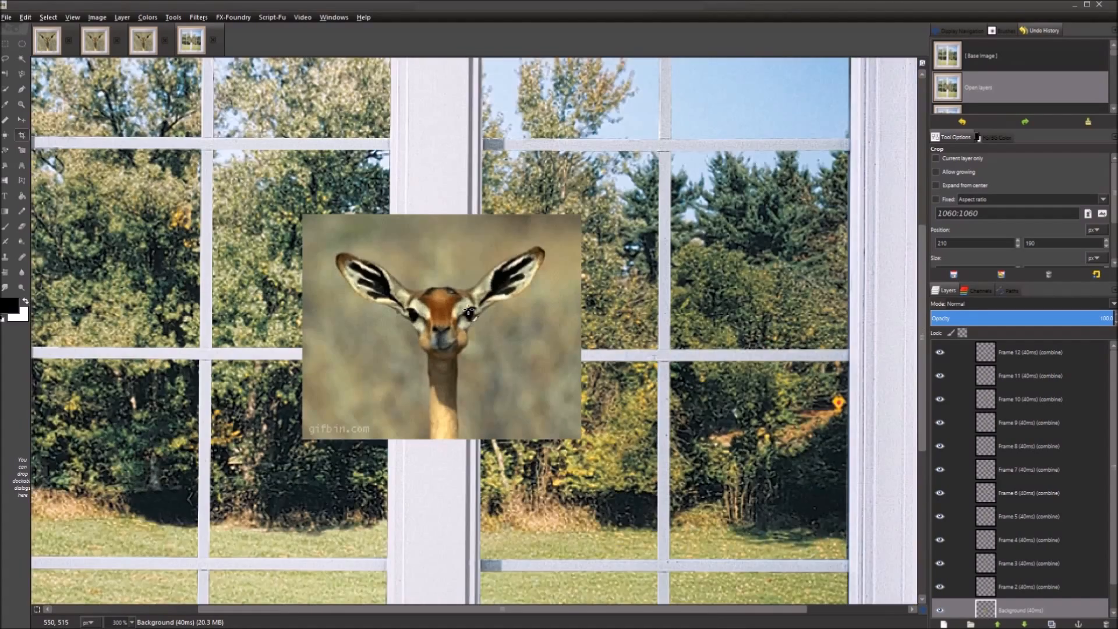
{"action": "scroll", "coordinate": [479, 309], "scroll_direction": "down", "scroll_amount": 2}
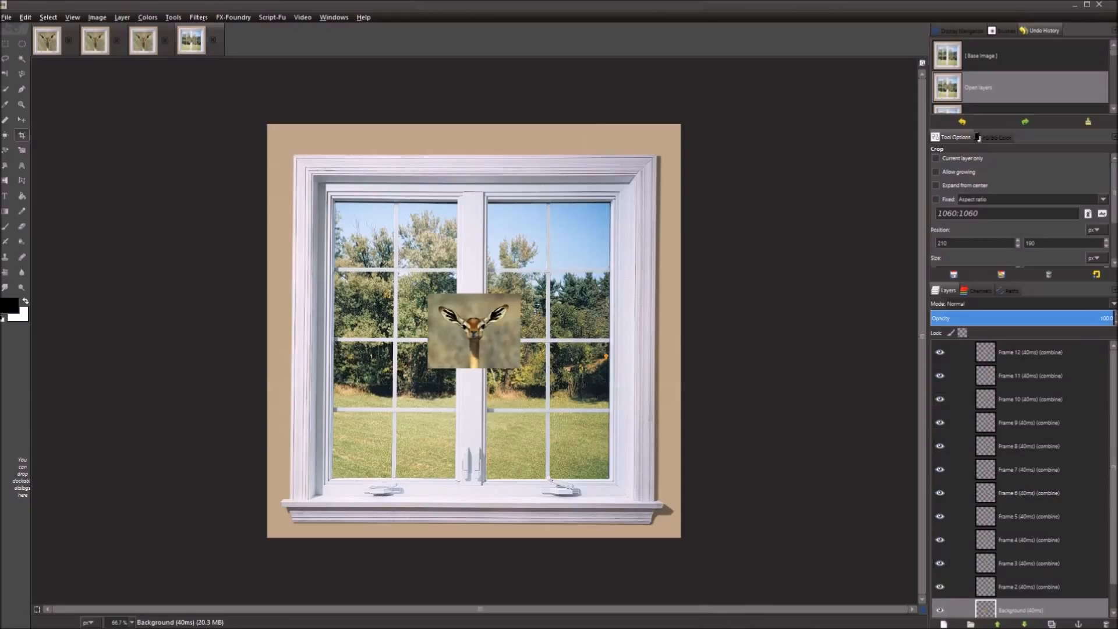
Go through the frame layers between the window background and the top of the stack, and select Frame 12.
{"action": "left_click", "coordinate": [1061, 441]}
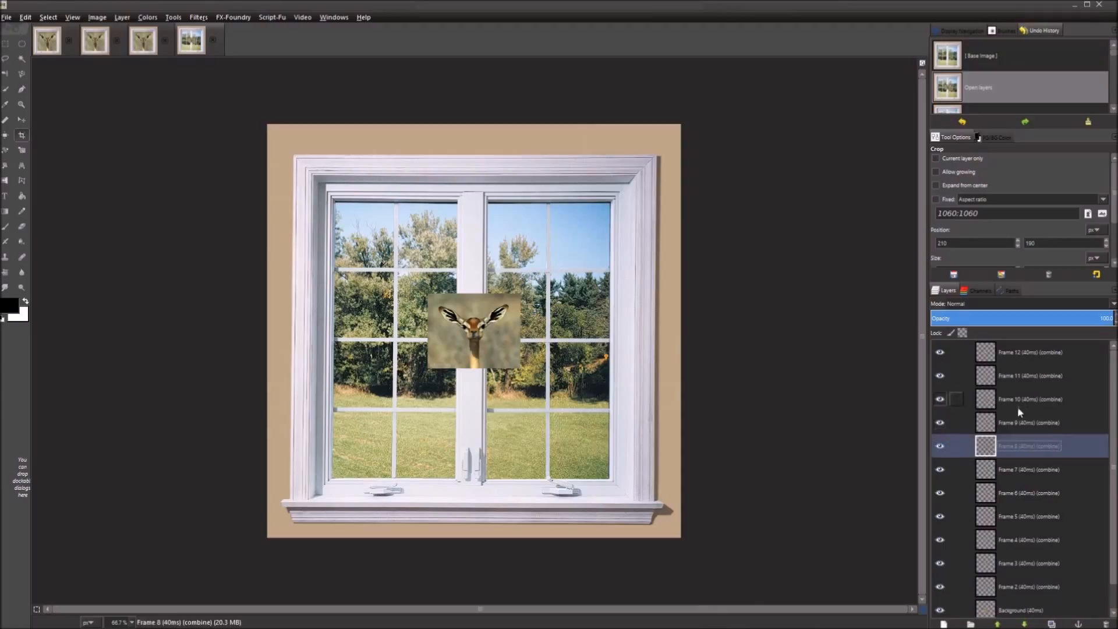
{"action": "left_click", "coordinate": [1029, 416]}
{"action": "left_click", "coordinate": [1012, 368]}
{"action": "left_click", "coordinate": [1014, 354]}
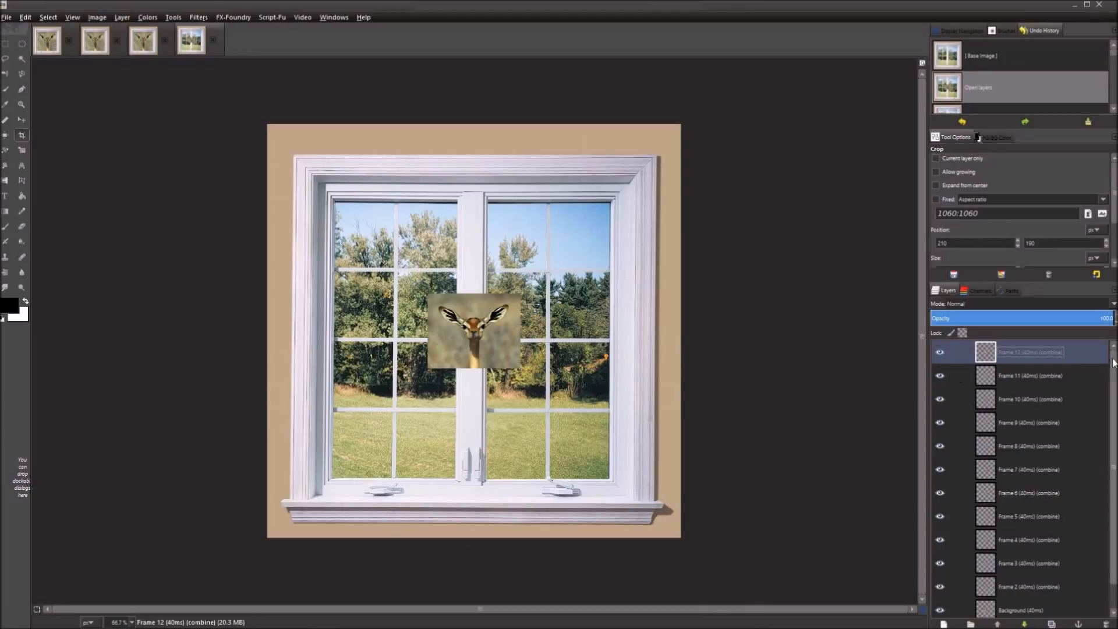
{"action": "scroll", "coordinate": [1113, 362], "scroll_direction": "down", "scroll_amount": 1}
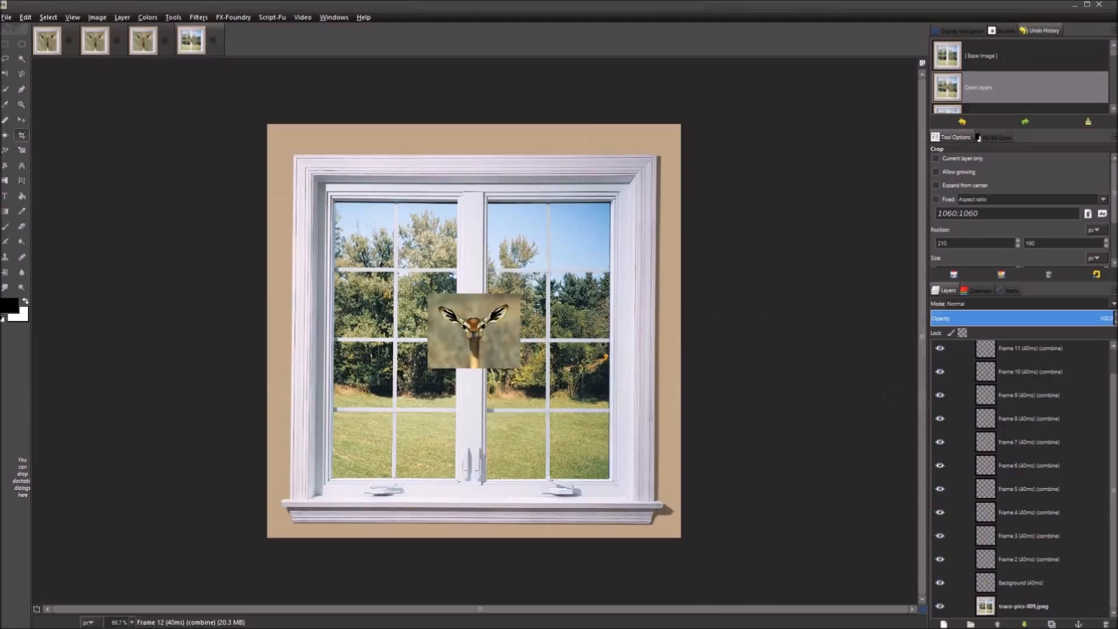
{"action": "left_click", "coordinate": [1032, 83]}
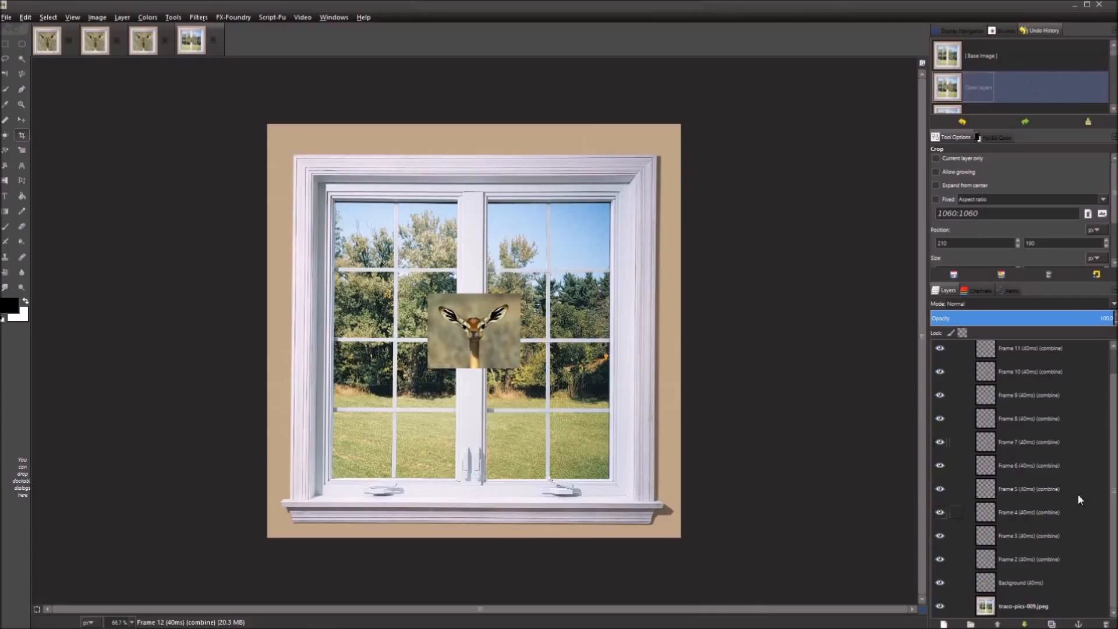
{"action": "scroll", "coordinate": [1116, 390], "scroll_direction": "up", "scroll_amount": 1}
{"action": "scroll", "coordinate": [1116, 390], "scroll_direction": "up", "scroll_amount": 1}
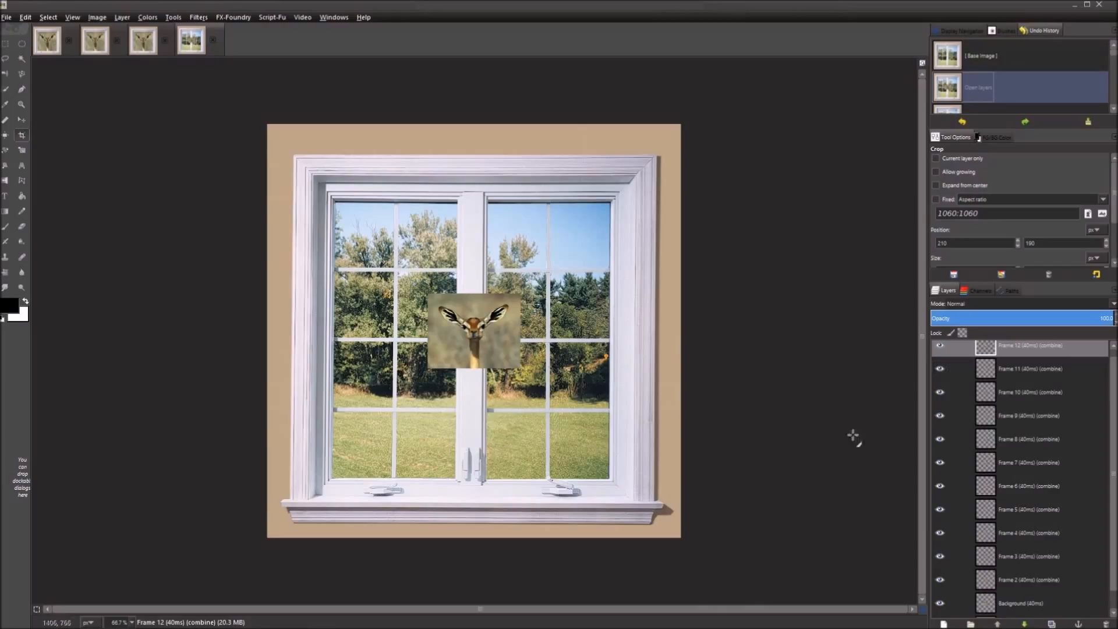
{"action": "double_click", "coordinate": [1038, 347]}
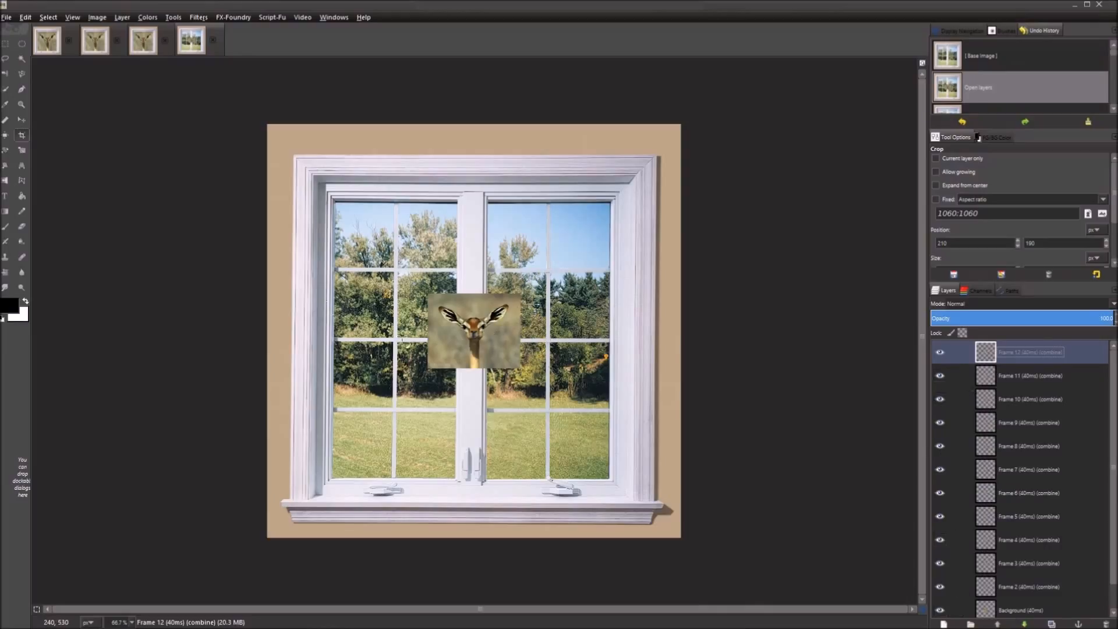
{"action": "scroll", "coordinate": [518, 349], "scroll_direction": "up", "scroll_amount": 3}
{"action": "scroll", "coordinate": [514, 278], "scroll_direction": "down", "scroll_amount": 1}
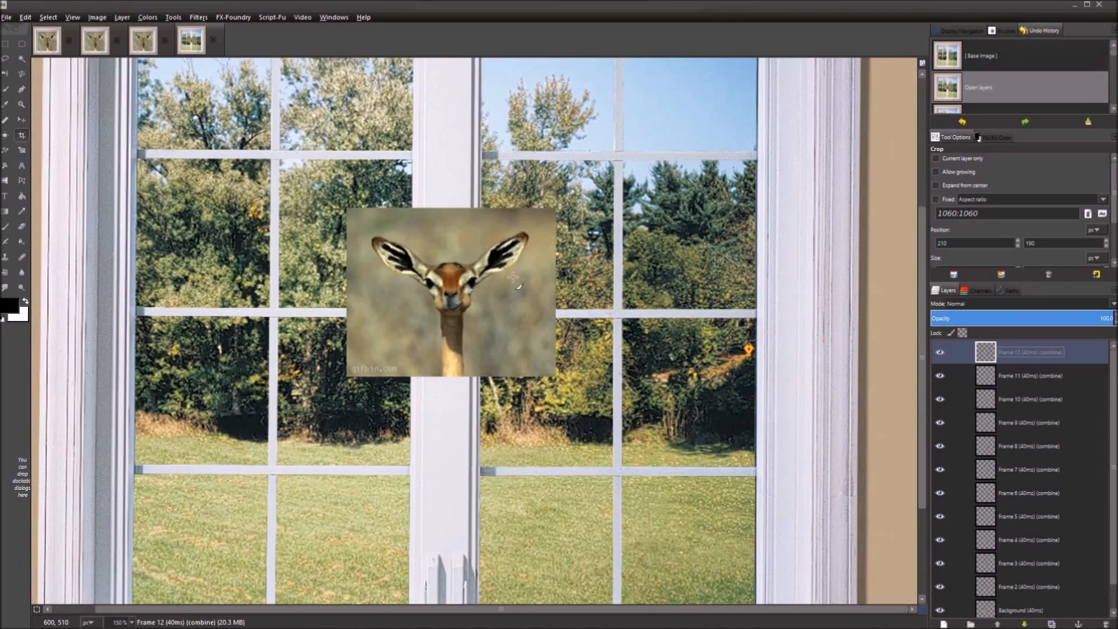
{"action": "scroll", "coordinate": [513, 278], "scroll_direction": "down", "scroll_amount": 1}
{"action": "left_click_drag", "start_coordinate": [519, 264], "coordinate": [524, 347]}
{"action": "scroll", "coordinate": [516, 326], "scroll_direction": "down", "scroll_amount": 1}
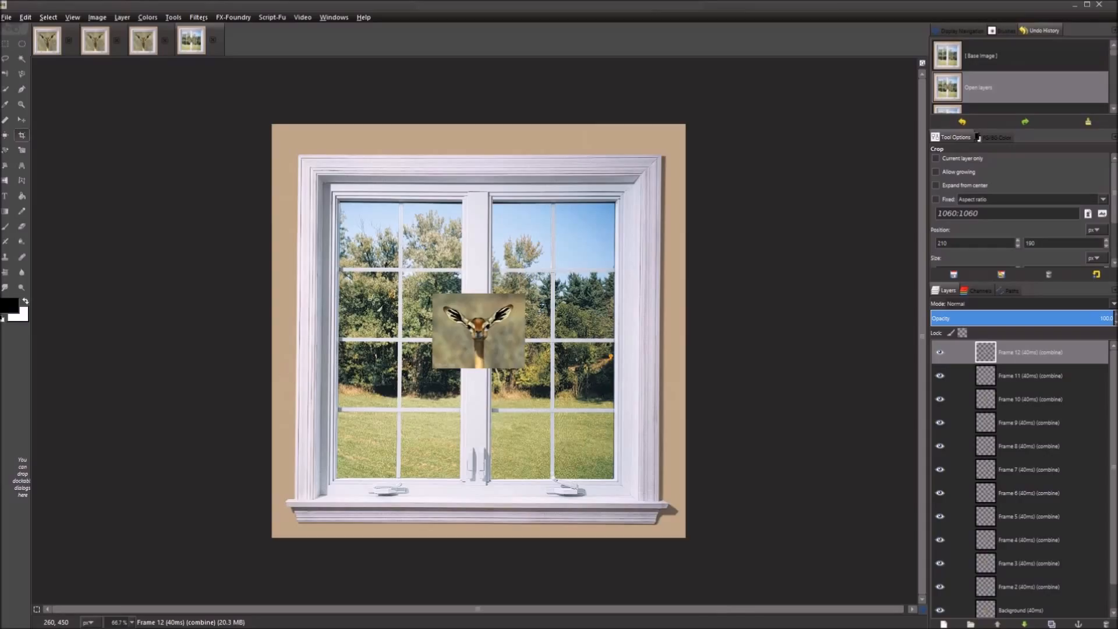
{"action": "scroll", "coordinate": [433, 312], "scroll_direction": "up", "scroll_amount": 2}
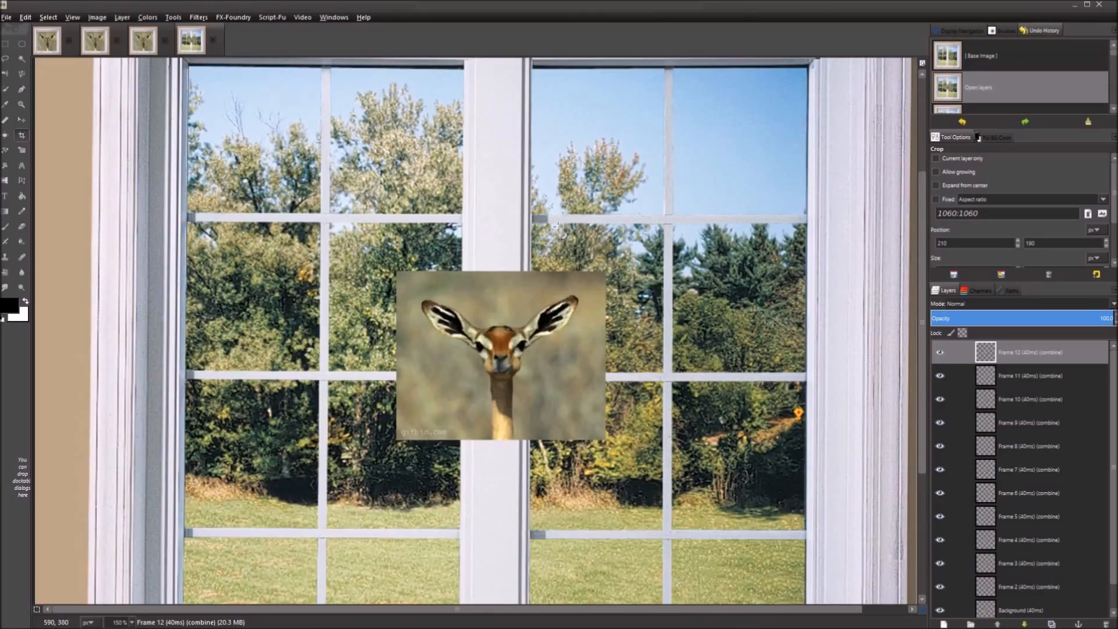
{"action": "scroll", "coordinate": [539, 252], "scroll_direction": "down", "scroll_amount": 2}
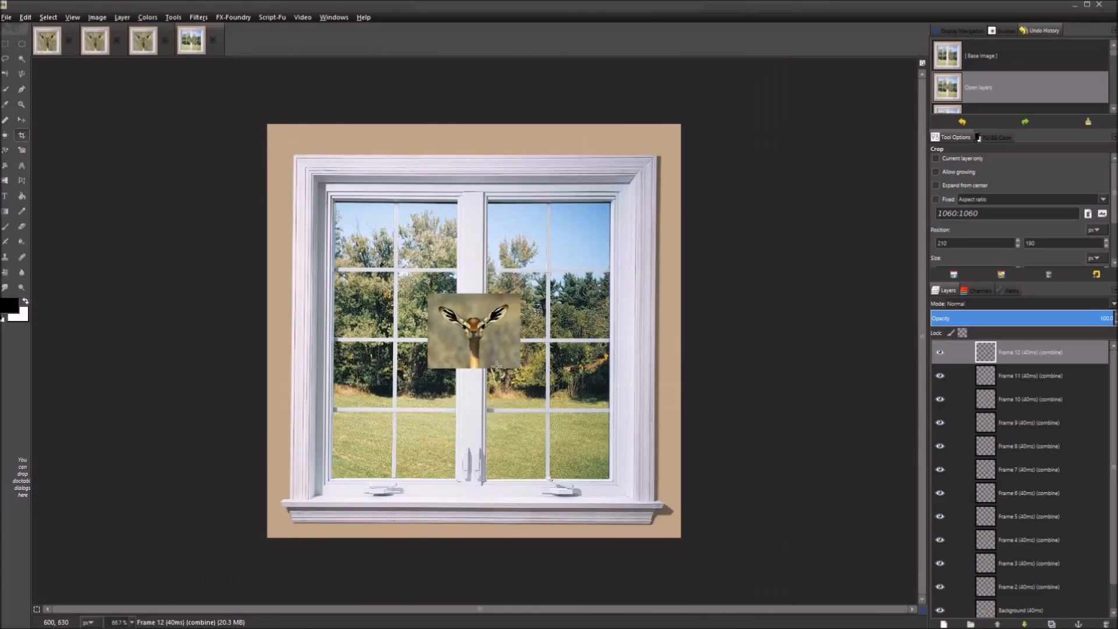
{"action": "scroll", "coordinate": [469, 300], "scroll_direction": "up", "scroll_amount": 1}
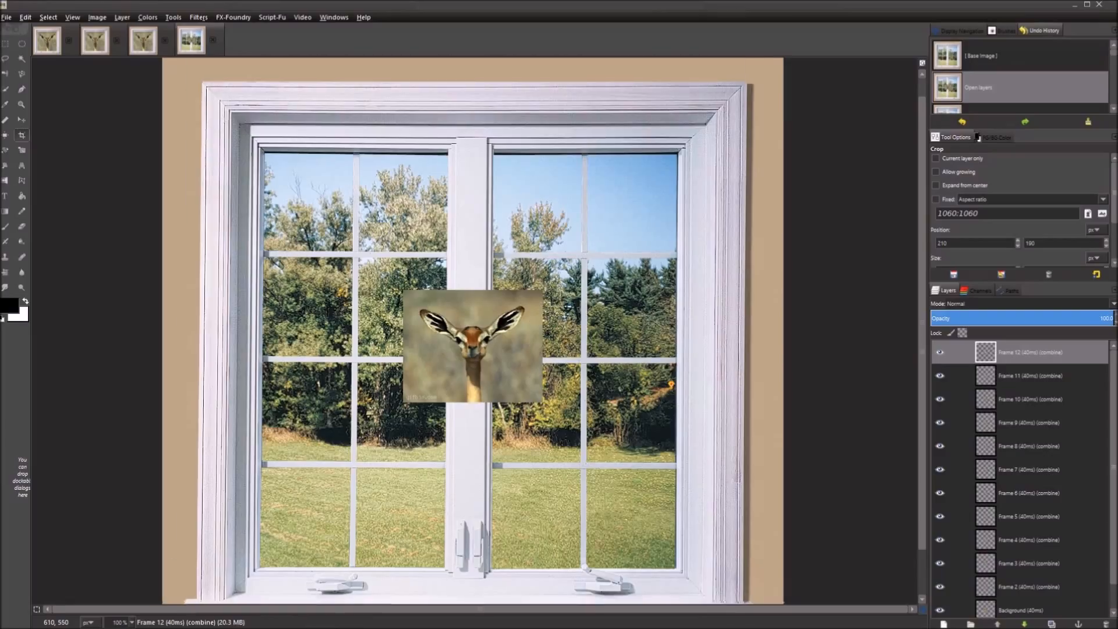
{"action": "scroll", "coordinate": [514, 329], "scroll_direction": "down", "scroll_amount": 2}
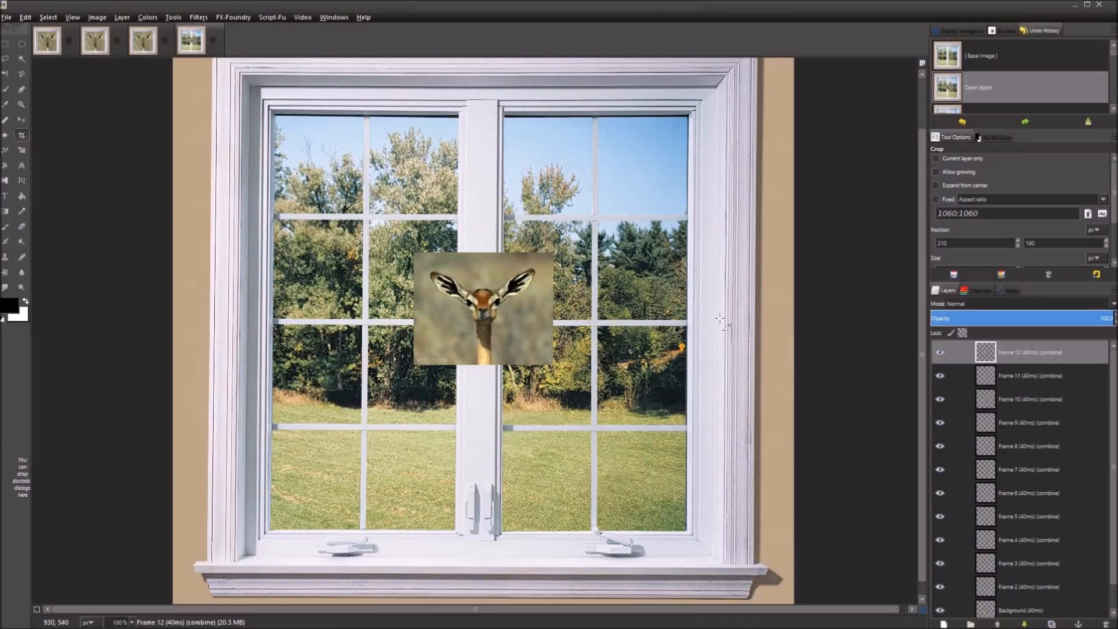
{"action": "key", "text": "minus"}
{"action": "key", "text": "minus"}
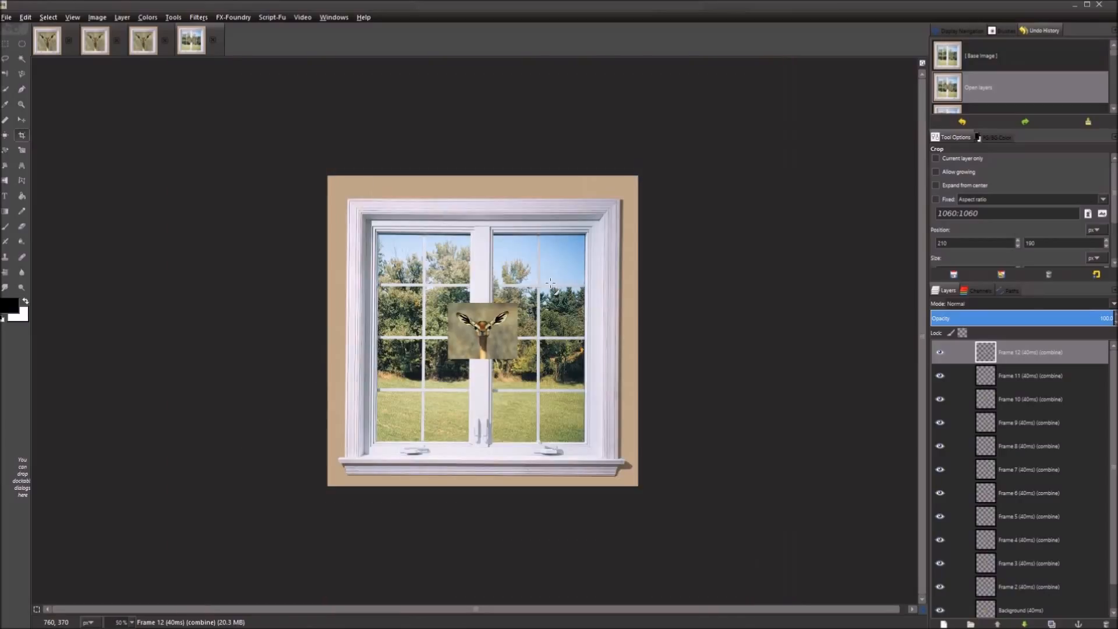
{"action": "key", "text": "plus"}
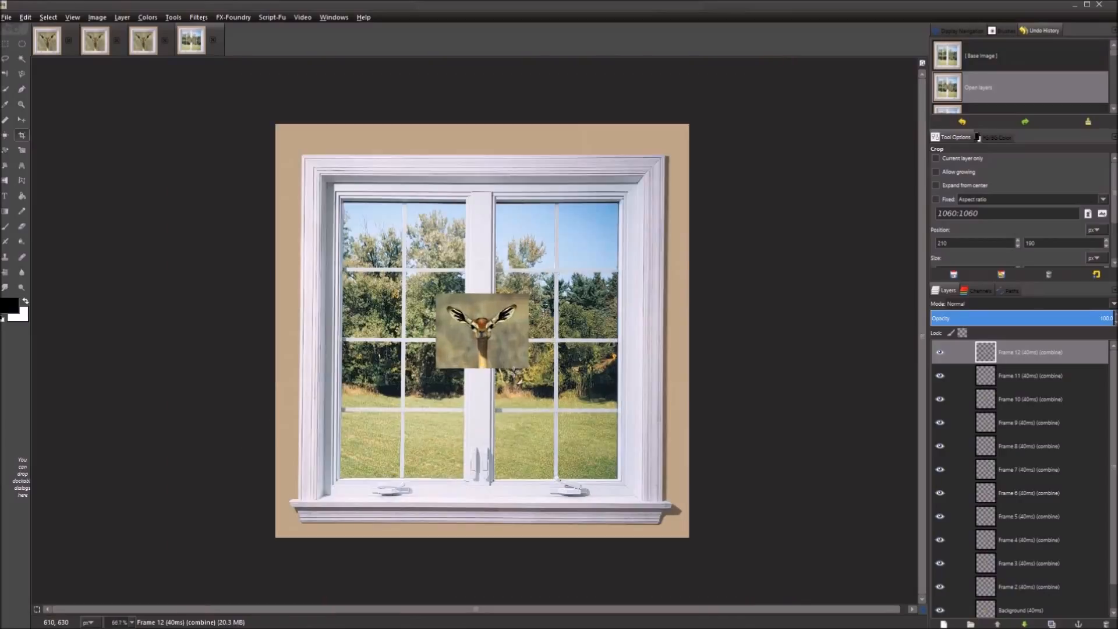
{"action": "key", "text": "plus"}
{"action": "key", "text": "plus"}
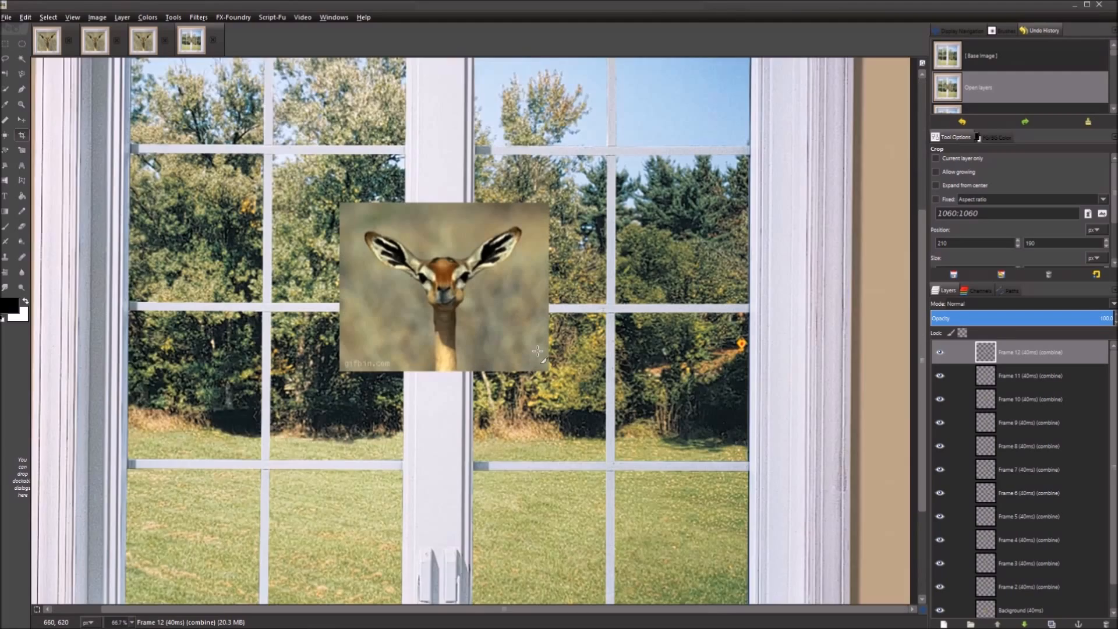
{"action": "key", "text": "plus"}
{"action": "key", "text": "plus"}
{"action": "key", "text": "plus"}
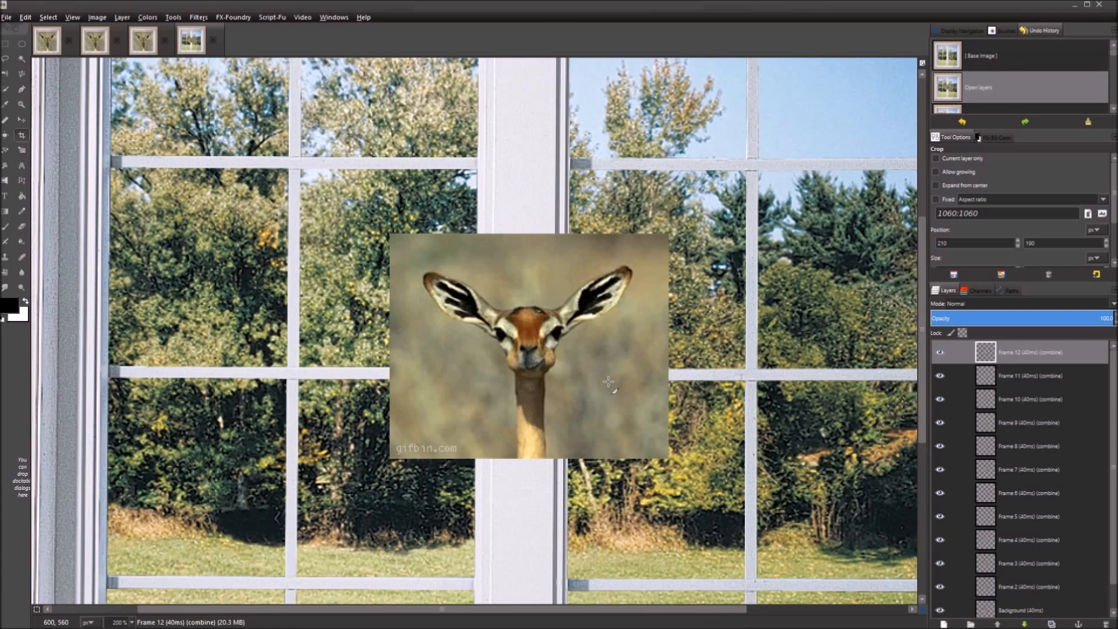
Close the traco-pics-009 image holding the small deer GIF over the full window picture, discarding its changes.
{"action": "key", "text": "minus"}
{"action": "key", "text": "minus"}
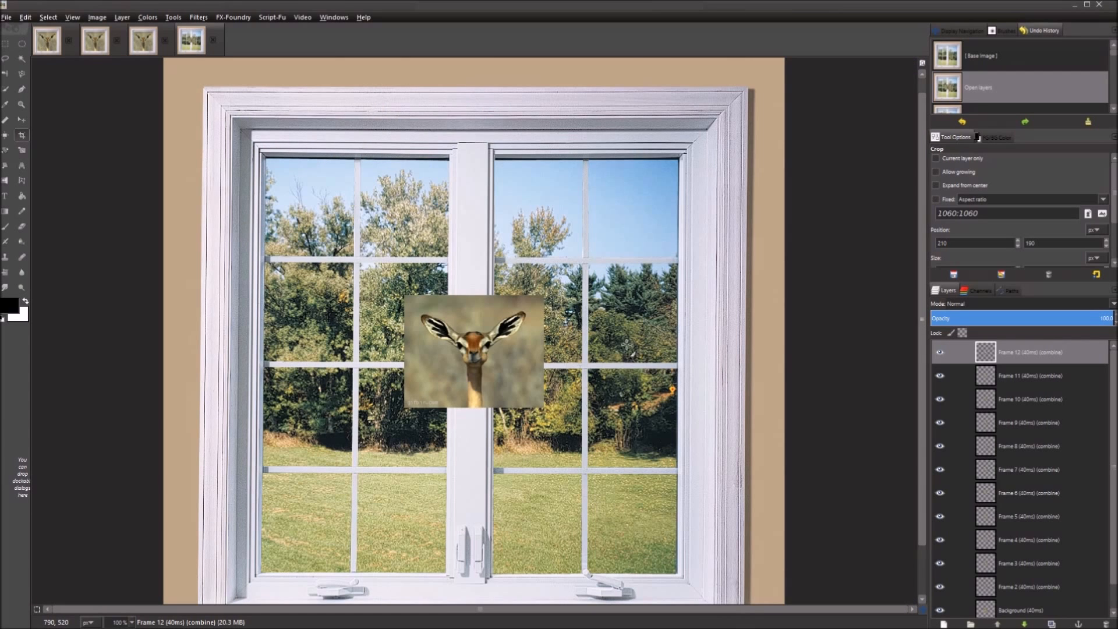
{"action": "left_click_drag", "start_coordinate": [466, 396], "coordinate": [494, 328]}
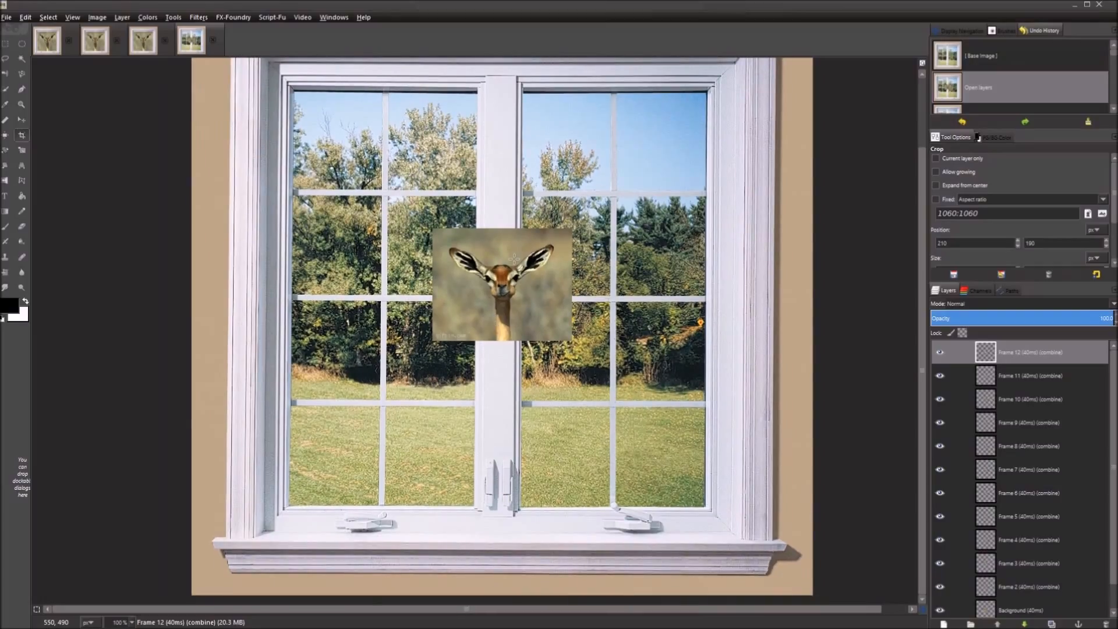
{"action": "double_click", "coordinate": [1040, 349]}
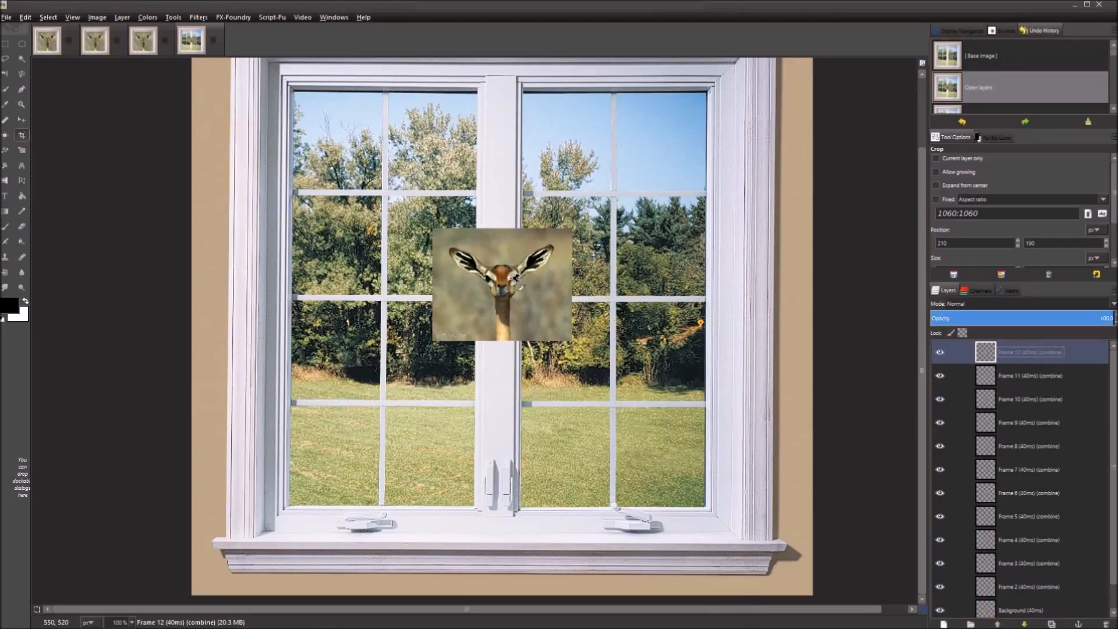
{"action": "scroll", "coordinate": [512, 276], "scroll_direction": "down", "scroll_amount": 1}
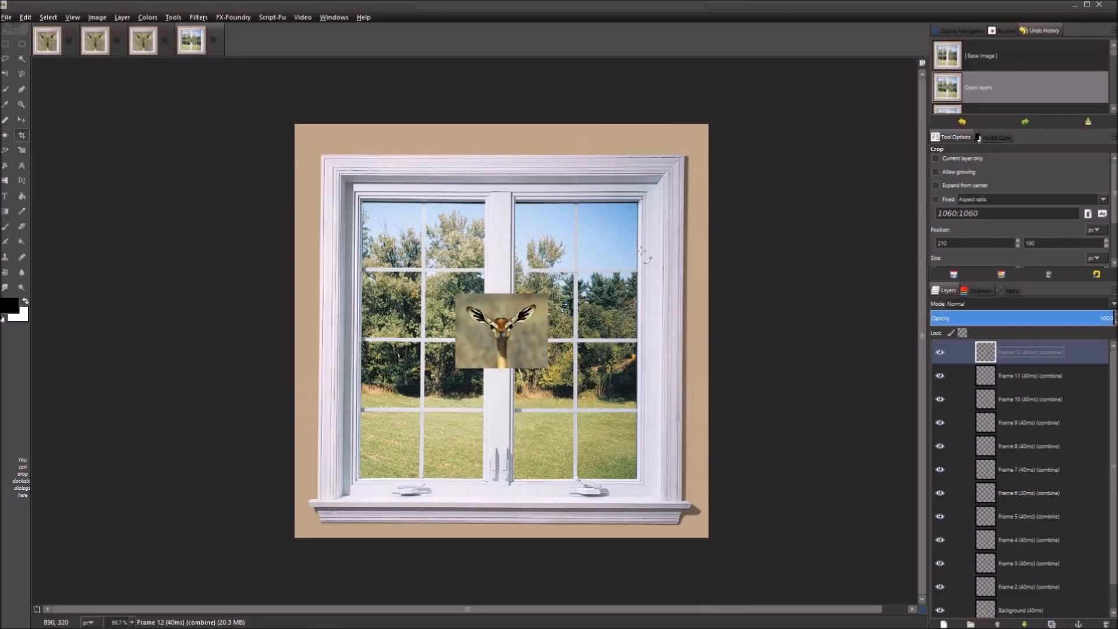
{"action": "left_click", "coordinate": [215, 40]}
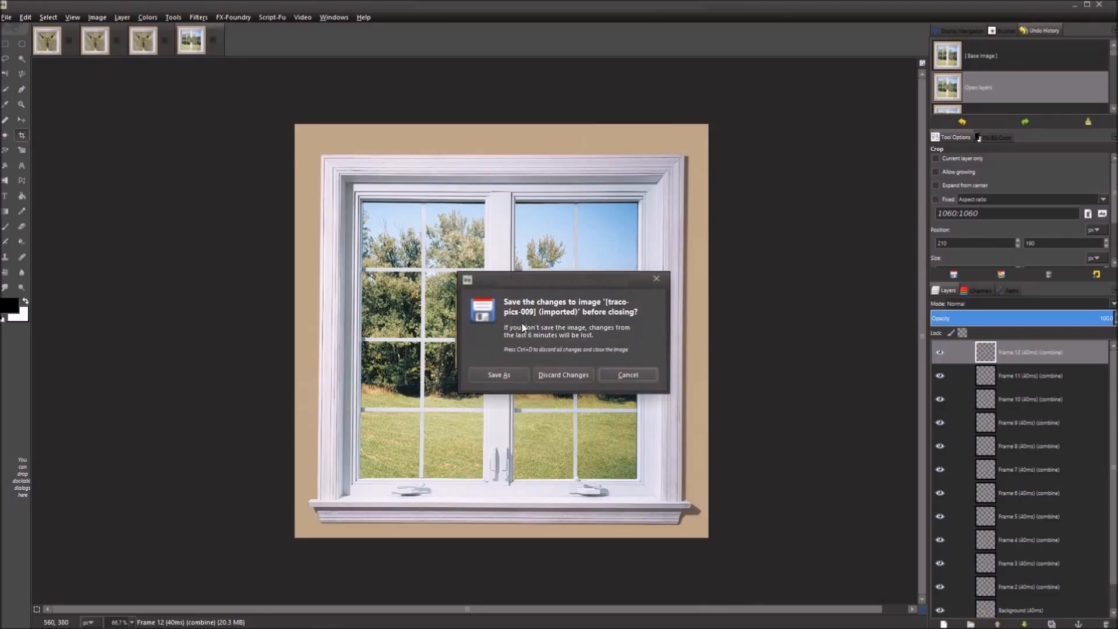
{"action": "left_click", "coordinate": [550, 376]}
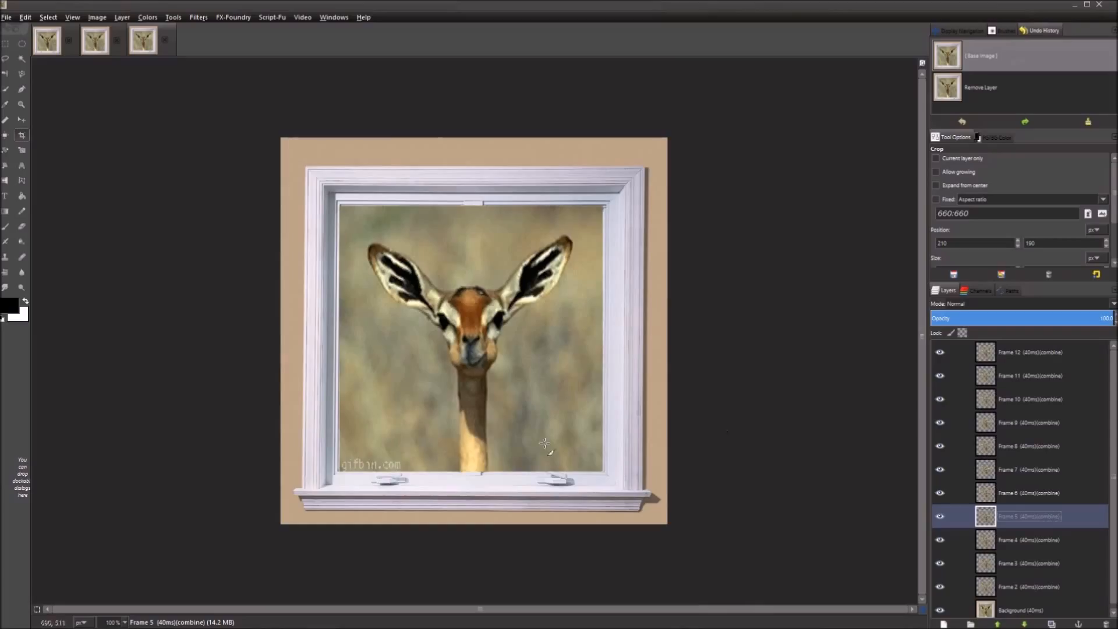
Examine the deer inside the window frame in the optimized image, both close up and in full view.
{"action": "scroll", "coordinate": [502, 313], "scroll_direction": "up", "scroll_amount": 2}
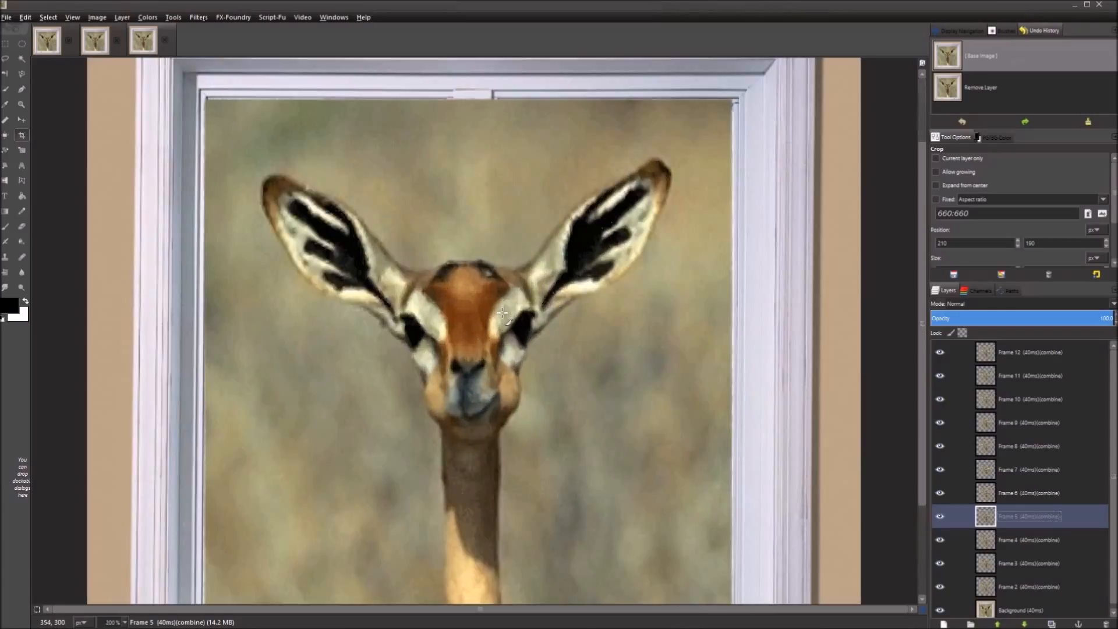
{"action": "scroll", "coordinate": [502, 313], "scroll_direction": "down", "scroll_amount": 2}
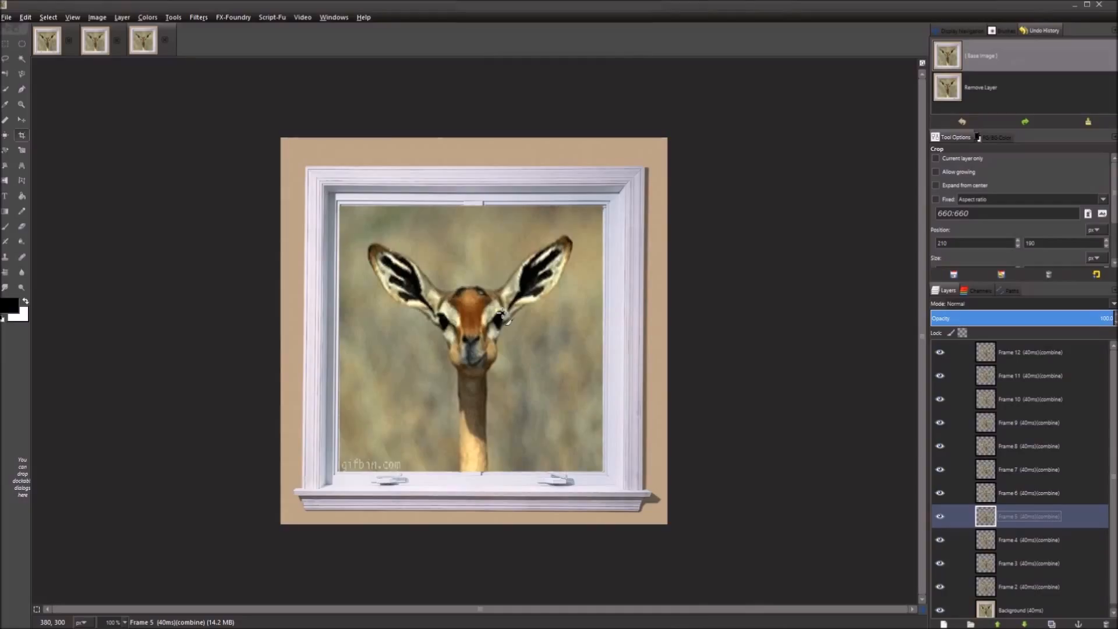
{"action": "scroll", "coordinate": [499, 338], "scroll_direction": "up", "scroll_amount": 1}
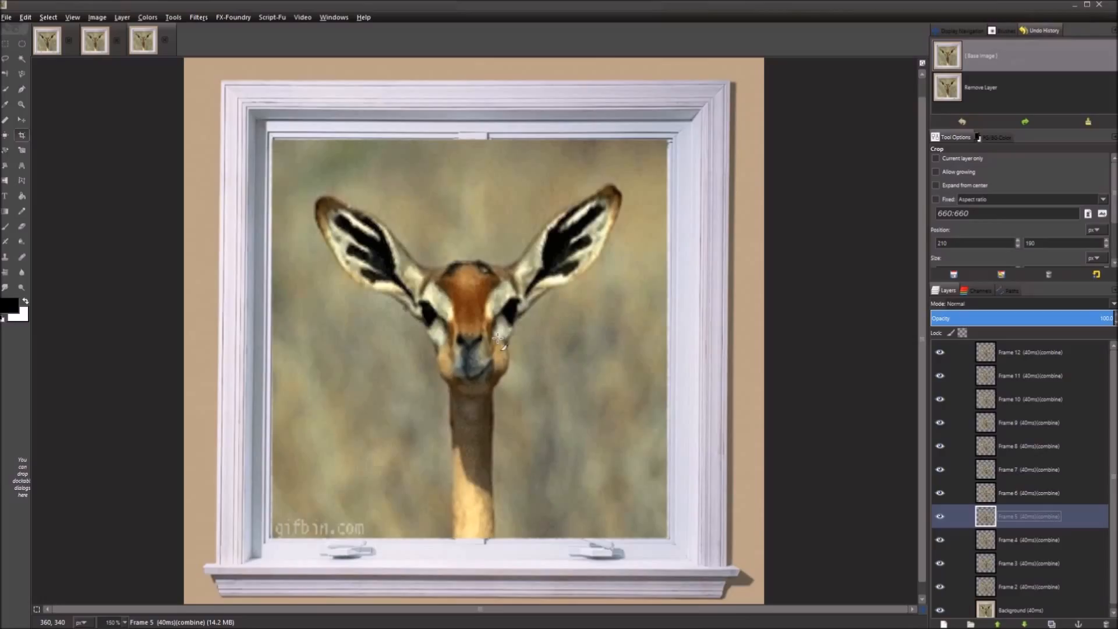
{"action": "scroll", "coordinate": [520, 330], "scroll_direction": "up", "scroll_amount": 1}
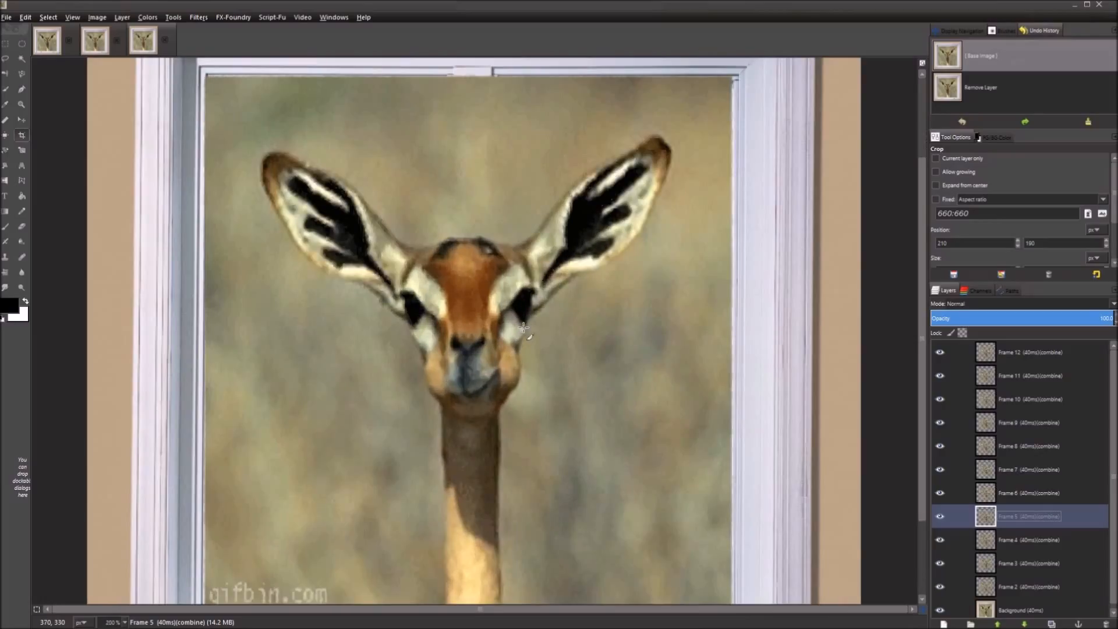
{"action": "scroll", "coordinate": [554, 315], "scroll_direction": "down", "scroll_amount": 1}
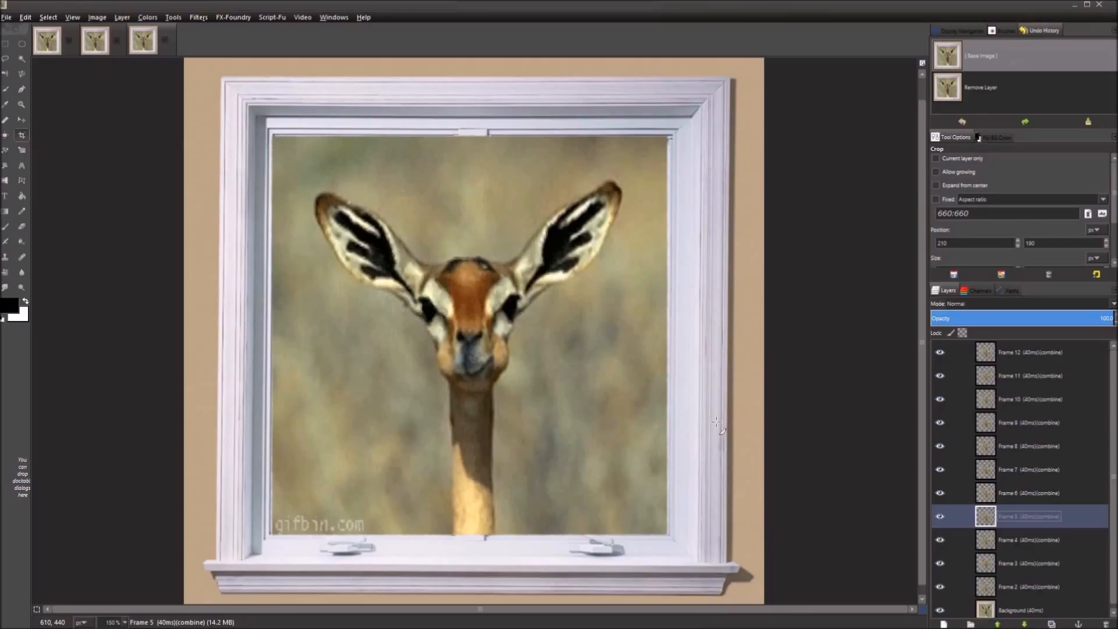
{"action": "scroll", "coordinate": [633, 338], "scroll_direction": "down", "scroll_amount": 2}
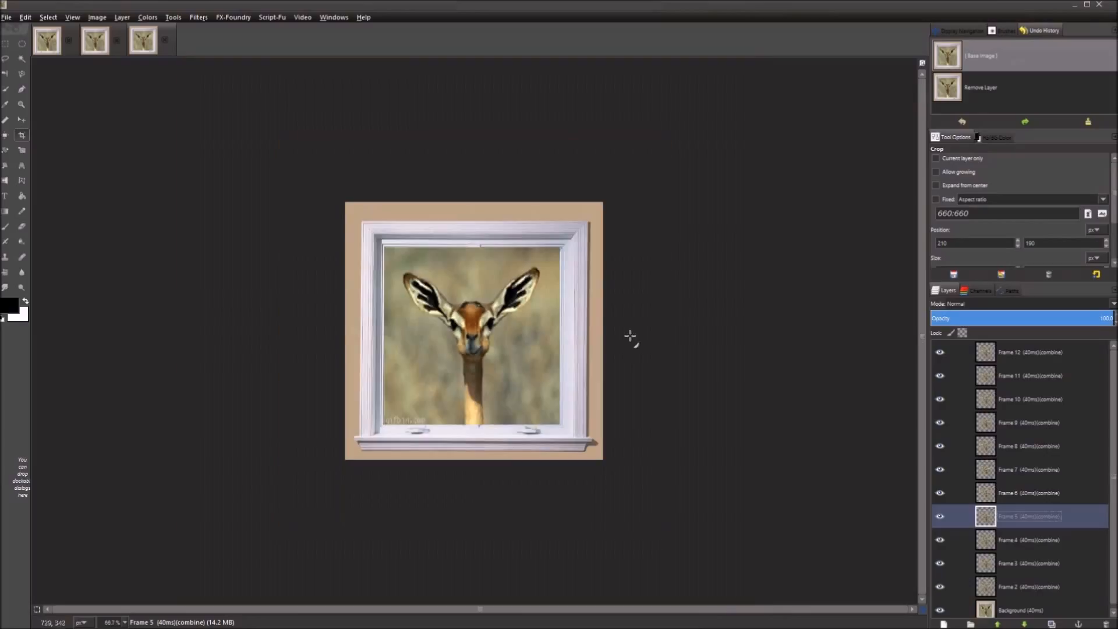
{"action": "scroll", "coordinate": [631, 410], "scroll_direction": "up", "scroll_amount": 1}
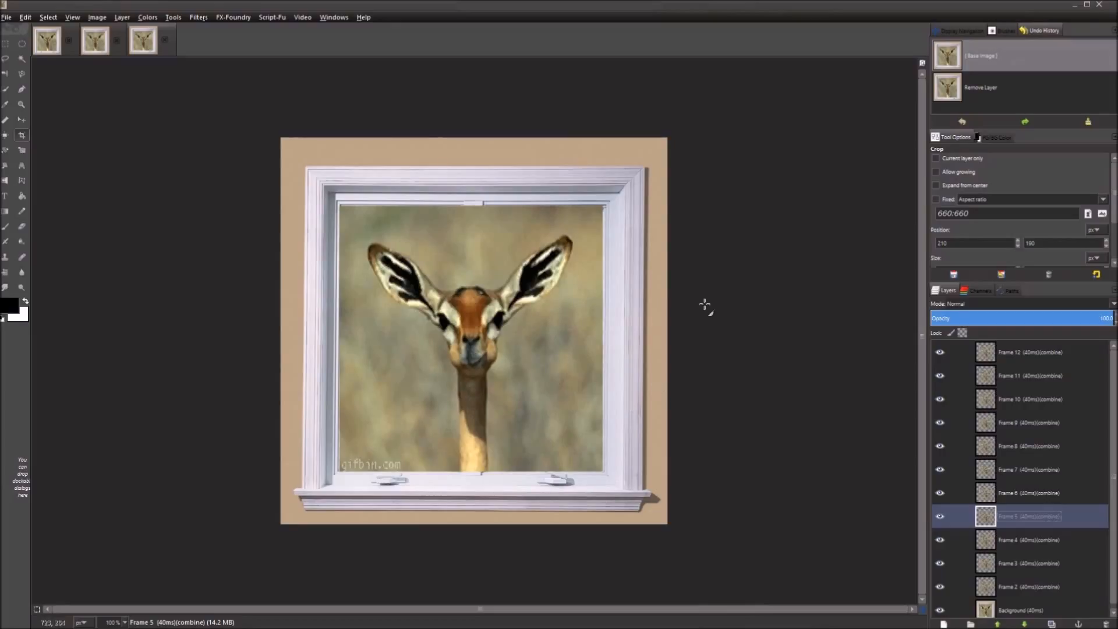
{"action": "key", "text": "2"}
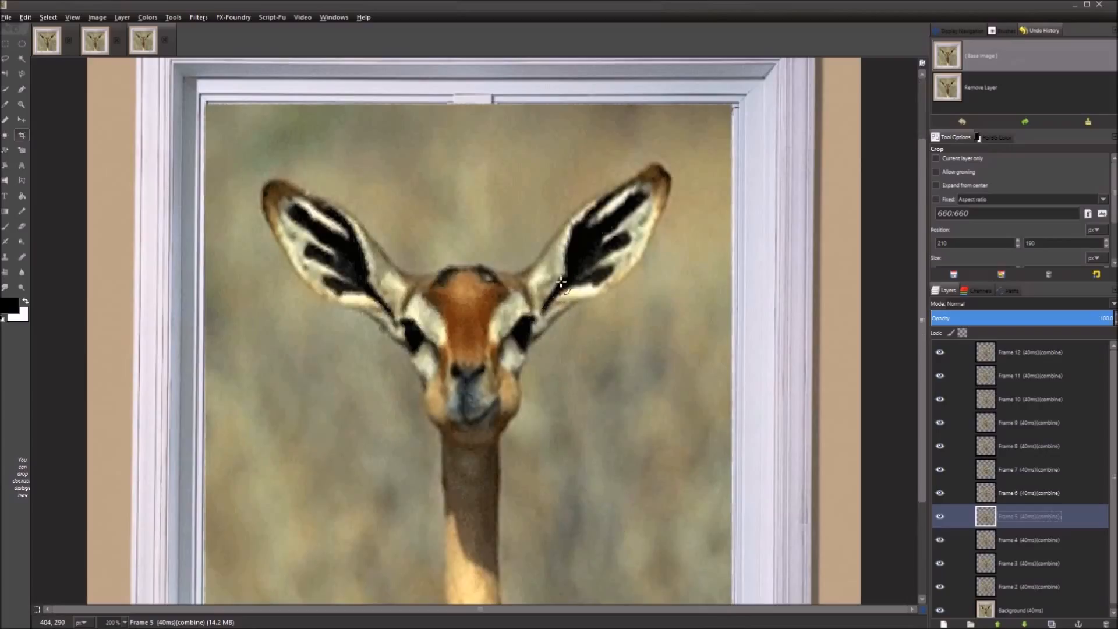
{"action": "key", "text": "minus"}
{"action": "key", "text": "minus"}
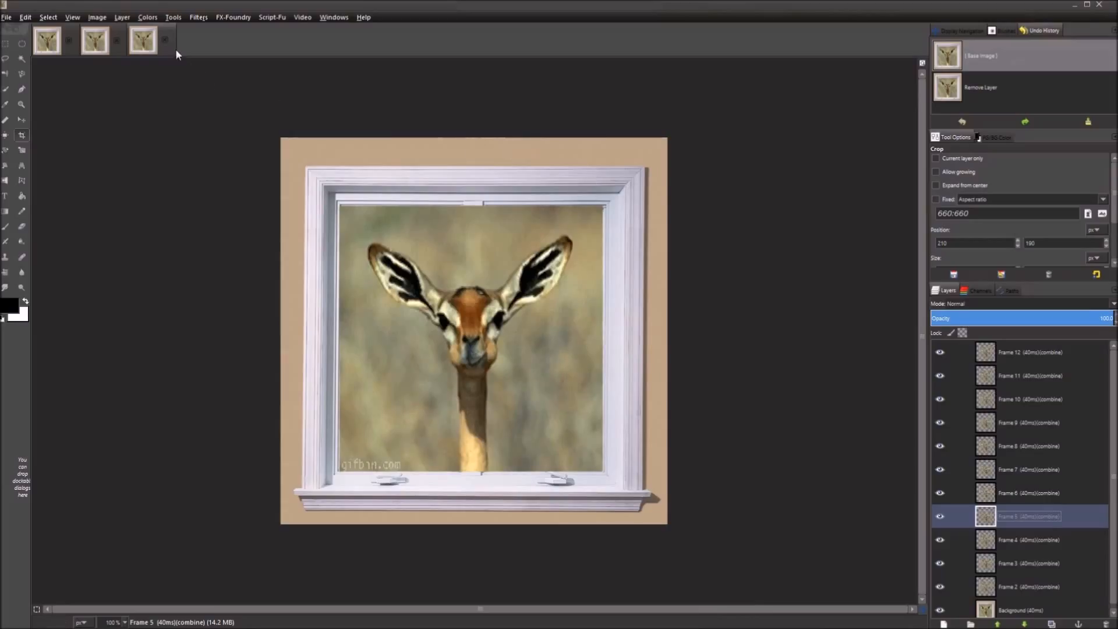
Close the untitled optimized copy of the animation, discarding its changes.
{"action": "left_click", "coordinate": [151, 50]}
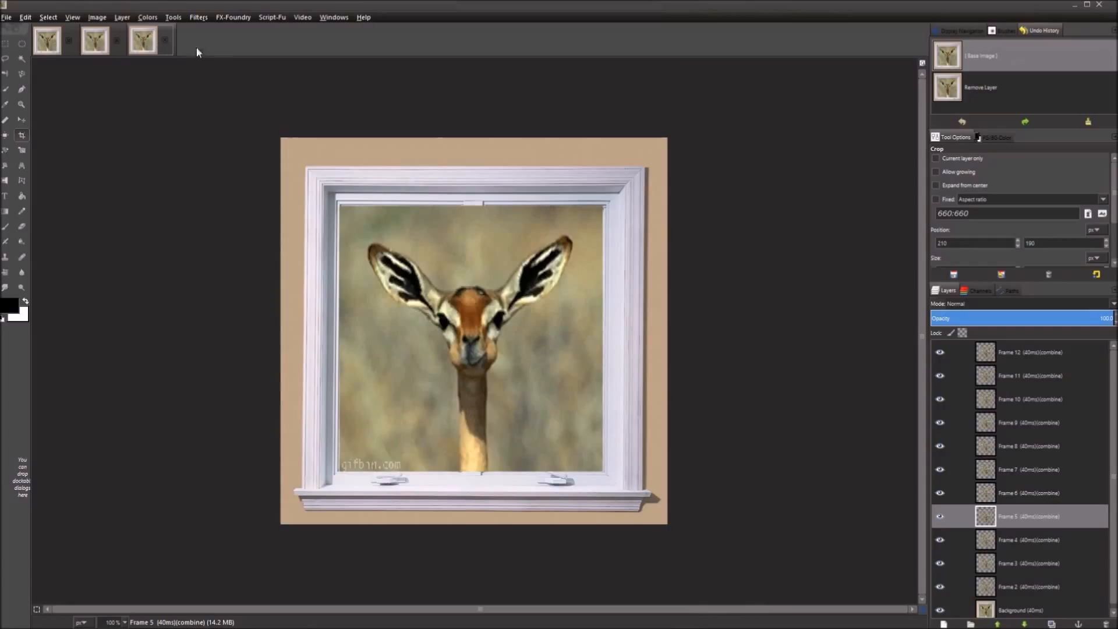
{"action": "left_click", "coordinate": [196, 17]}
{"action": "mouse_move", "coordinate": [138, 17]}
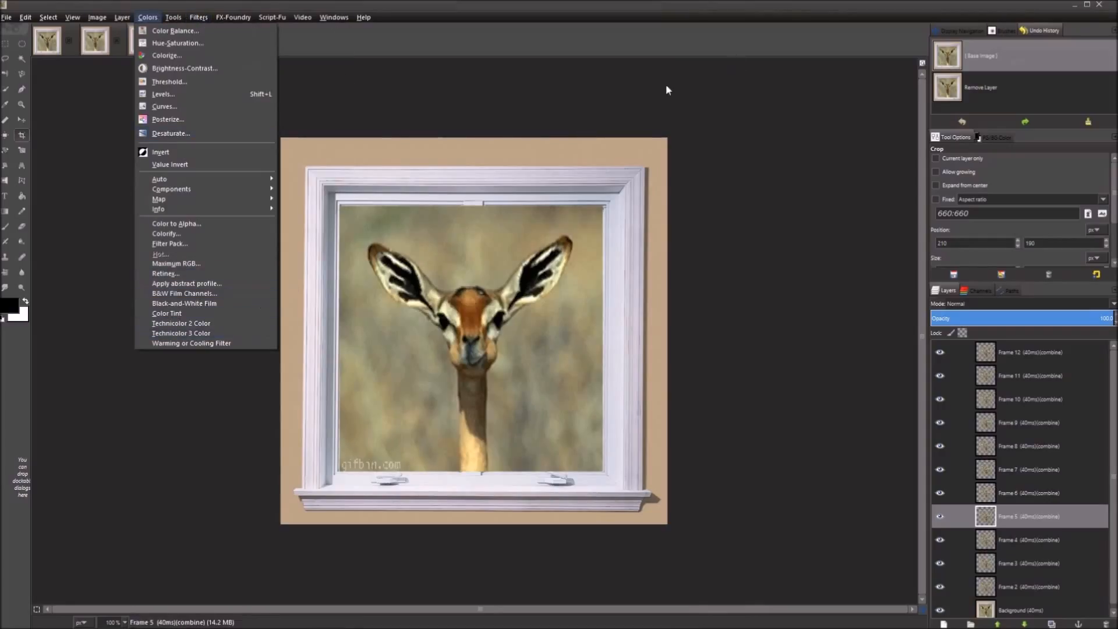
{"action": "left_click", "coordinate": [682, 121]}
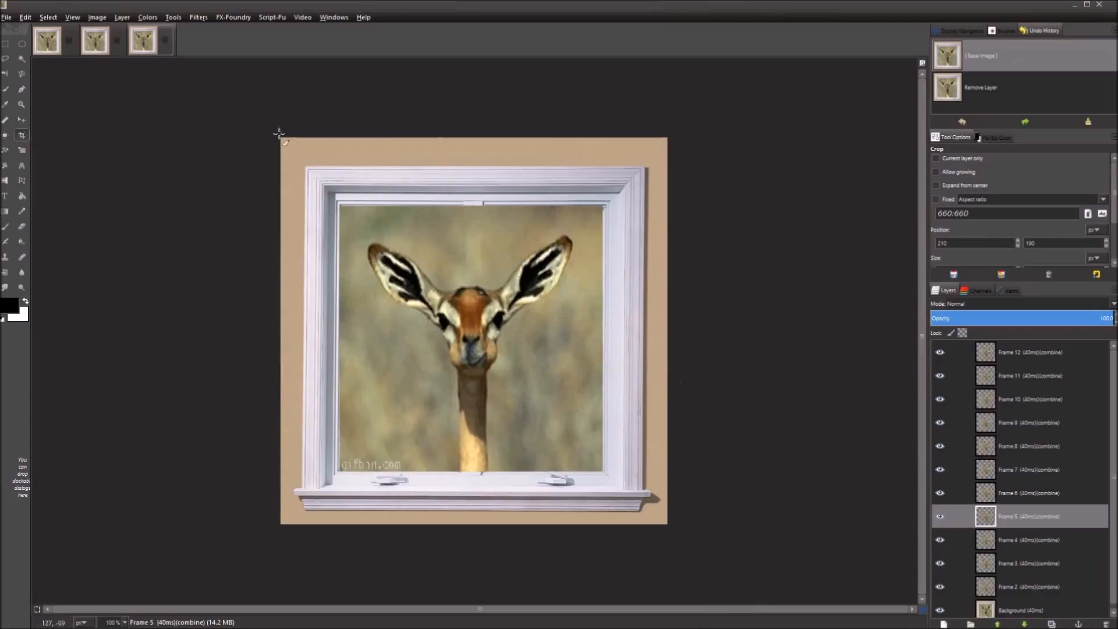
{"action": "left_click", "coordinate": [165, 40]}
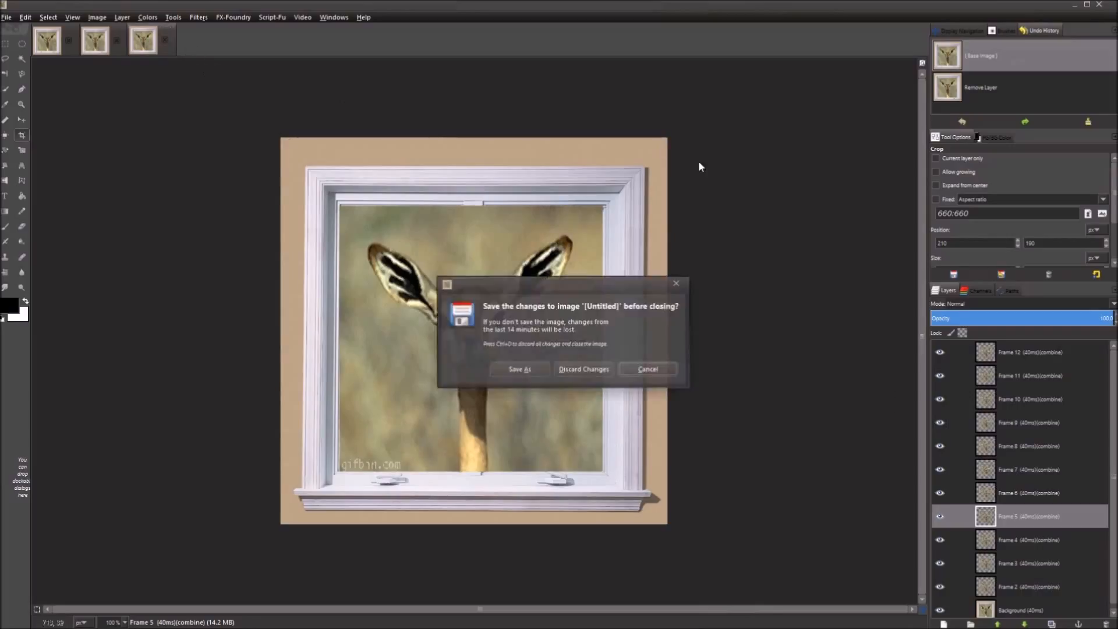
{"action": "left_click", "coordinate": [562, 371]}
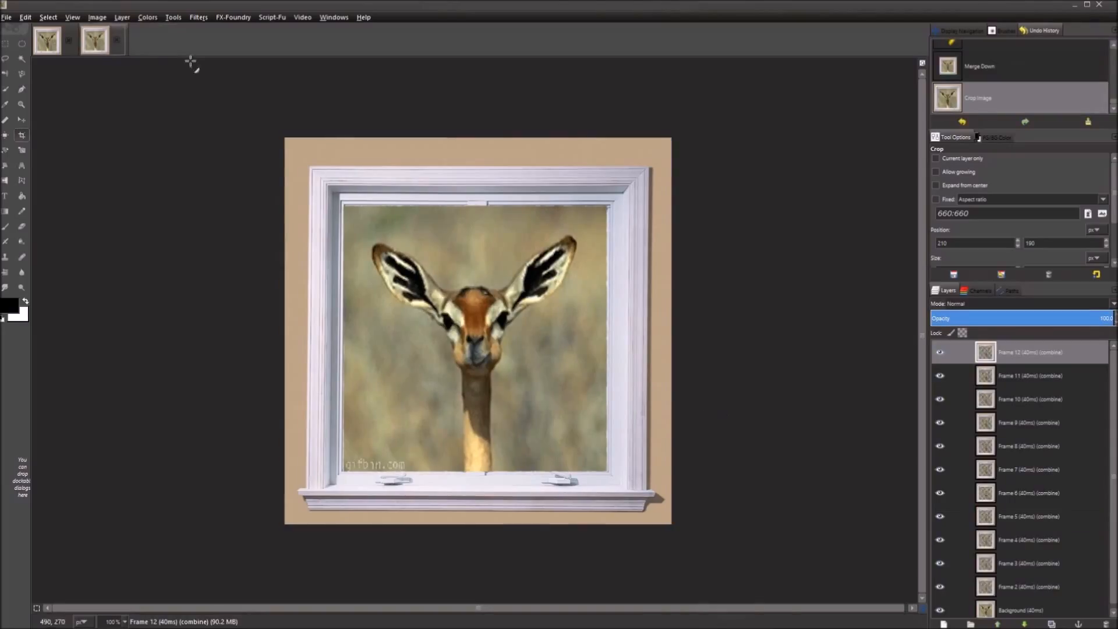
Preview the cropped window animation with the Playback filter, and close the preview.
{"action": "left_click", "coordinate": [122, 17]}
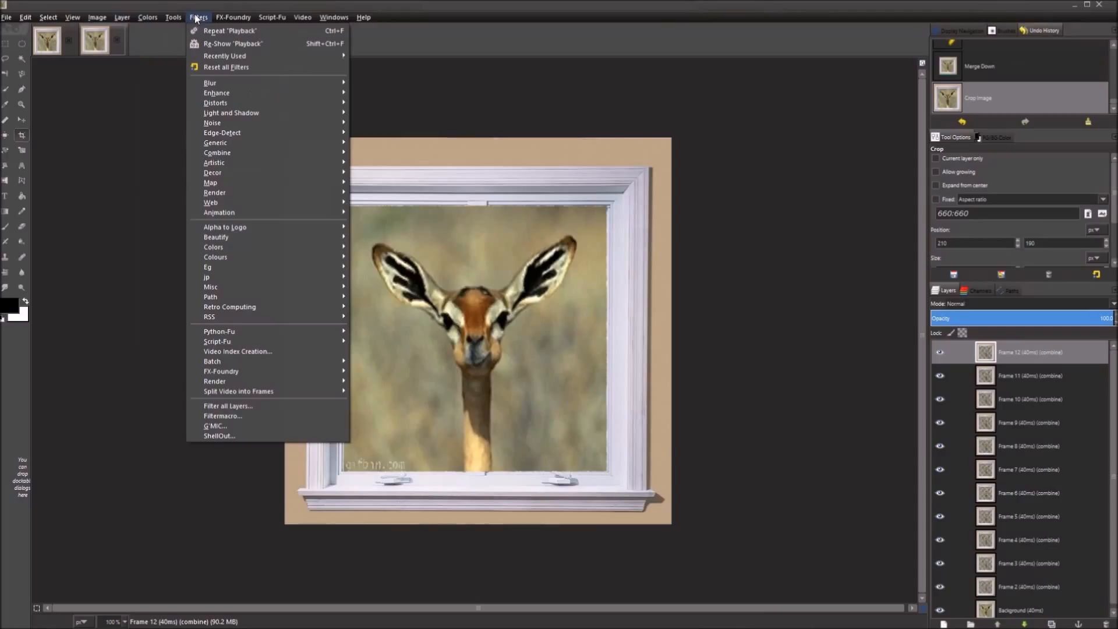
{"action": "mouse_move", "coordinate": [318, 217]}
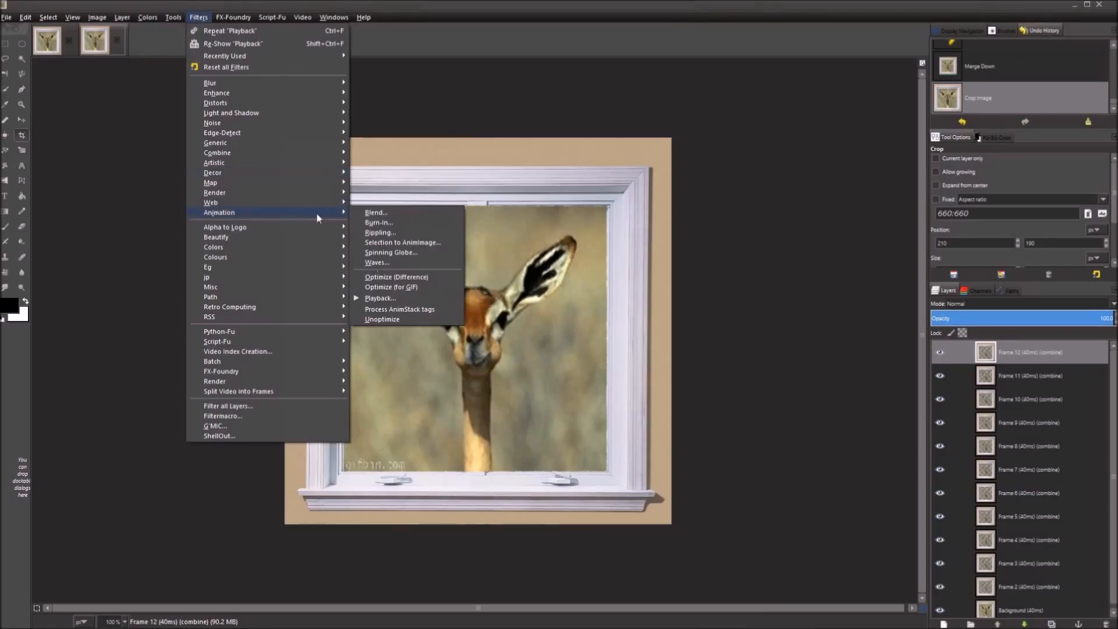
{"action": "left_click", "coordinate": [384, 295]}
{"action": "left_click", "coordinate": [62, 74]}
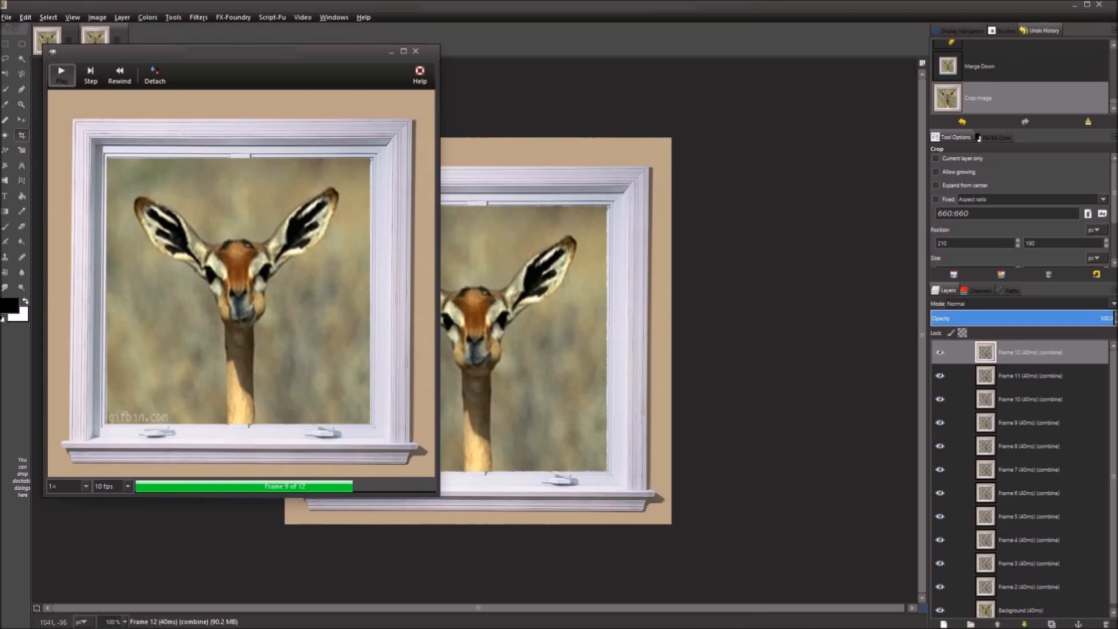
{"action": "left_click", "coordinate": [416, 51]}
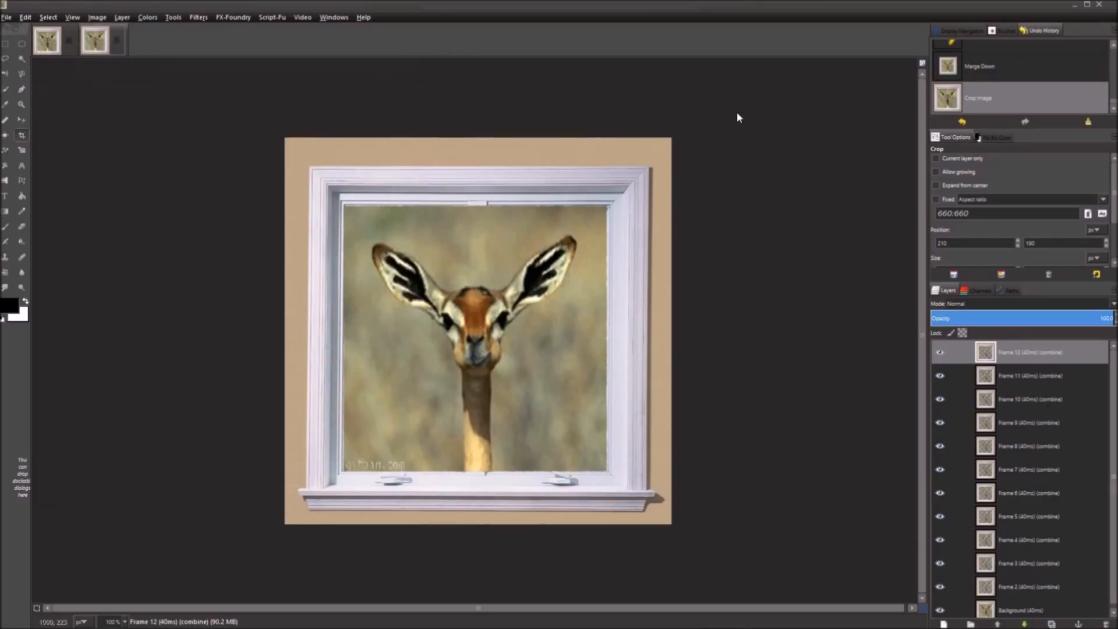
{"action": "left_click", "coordinate": [198, 18]}
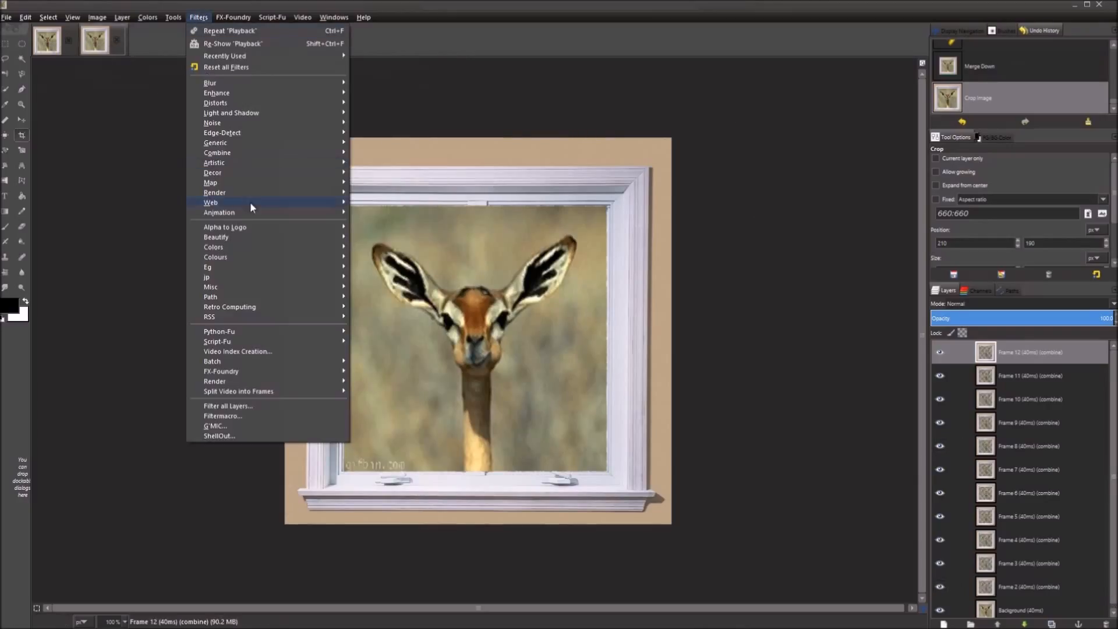
{"action": "mouse_move", "coordinate": [254, 212]}
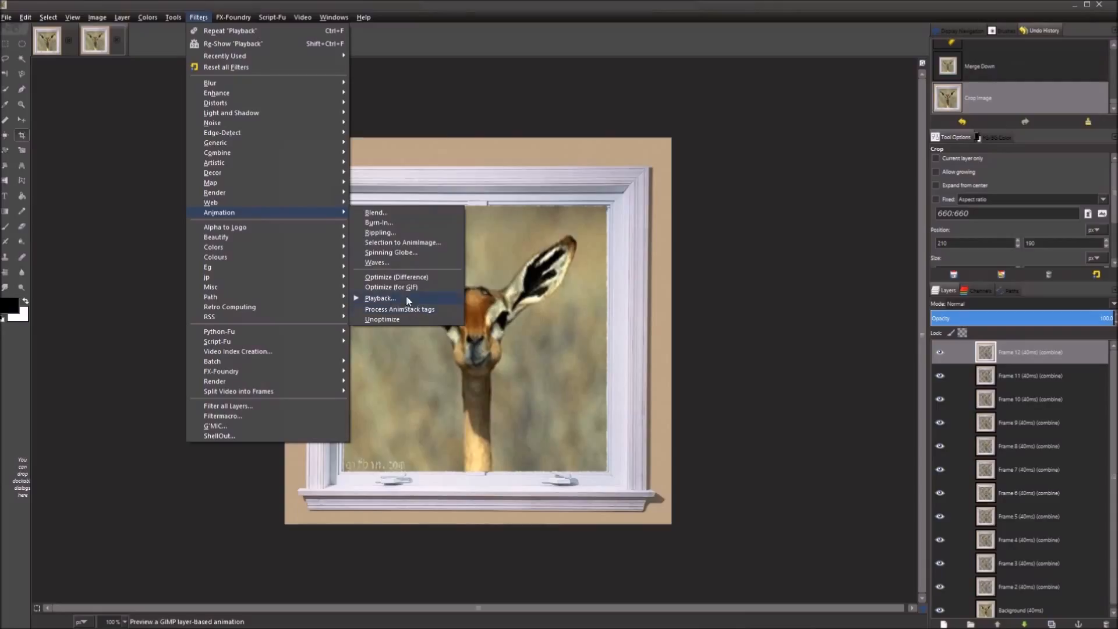
{"action": "left_click", "coordinate": [781, 322]}
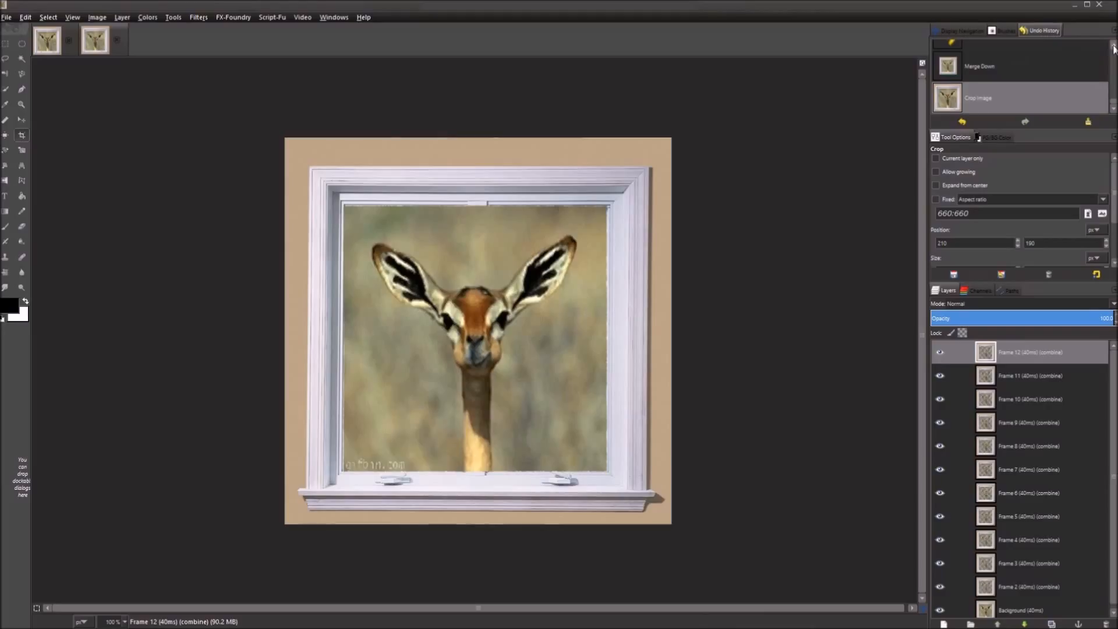
Look back through the image's undo history from the crop to the earlier Paintbrush entries.
{"action": "scroll", "coordinate": [1113, 49], "scroll_direction": "up", "scroll_amount": 5}
{"action": "scroll", "coordinate": [1113, 49], "scroll_direction": "up", "scroll_amount": 3}
{"action": "scroll", "coordinate": [1114, 49], "scroll_direction": "up", "scroll_amount": 1}
{"action": "left_click_drag", "start_coordinate": [1113, 100], "coordinate": [1116, 59]}
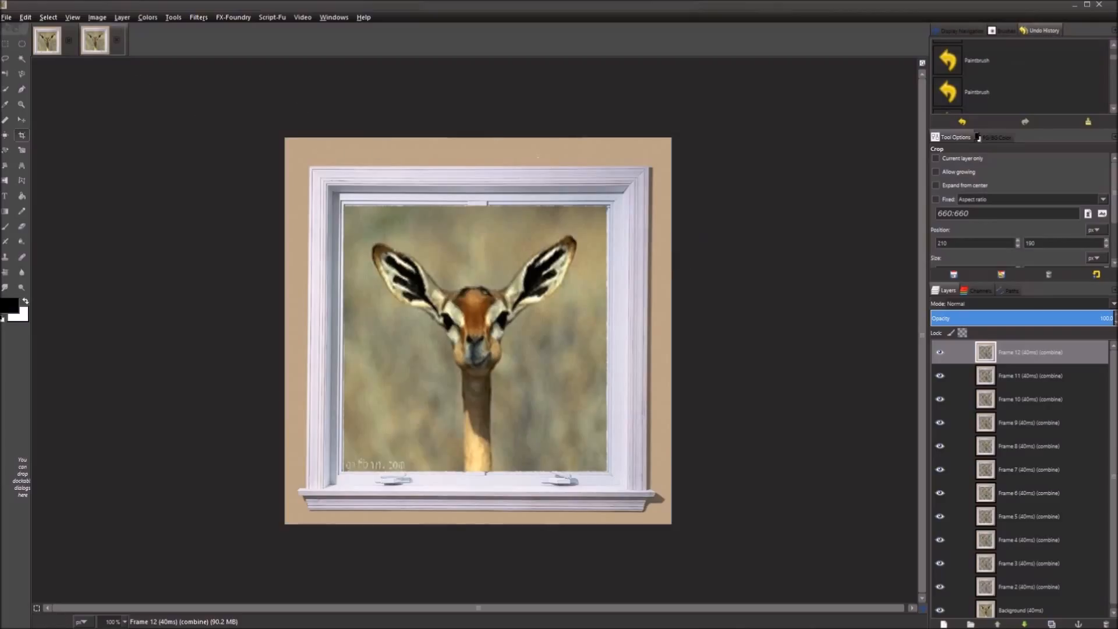
{"action": "left_click", "coordinate": [6, 17]}
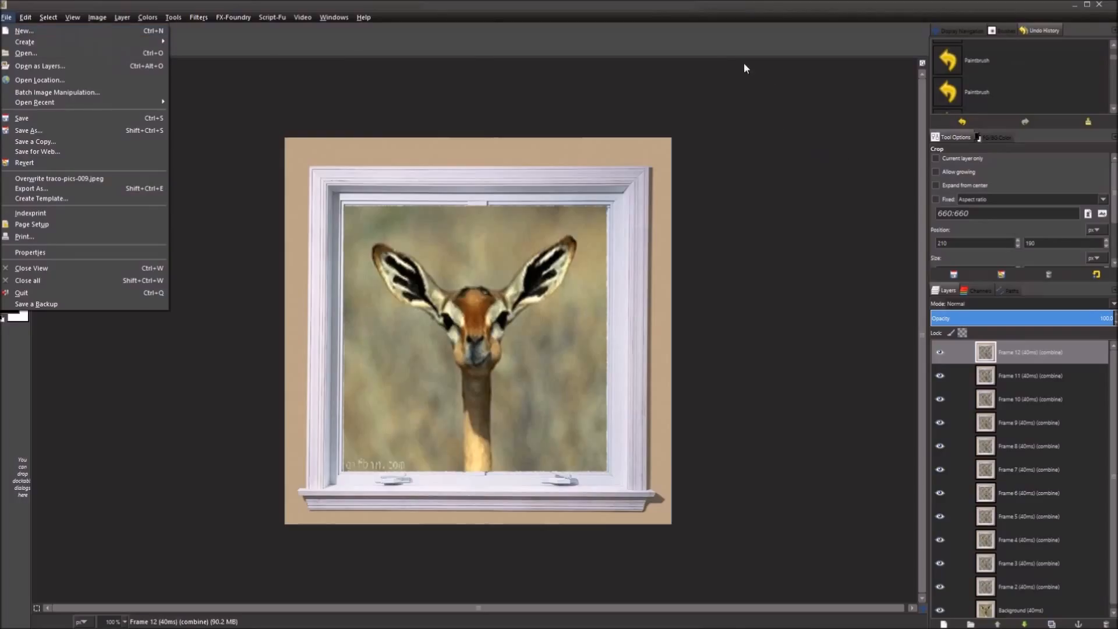
{"action": "key", "text": "Right"}
{"action": "key", "text": "Right"}
{"action": "key", "text": "Right"}
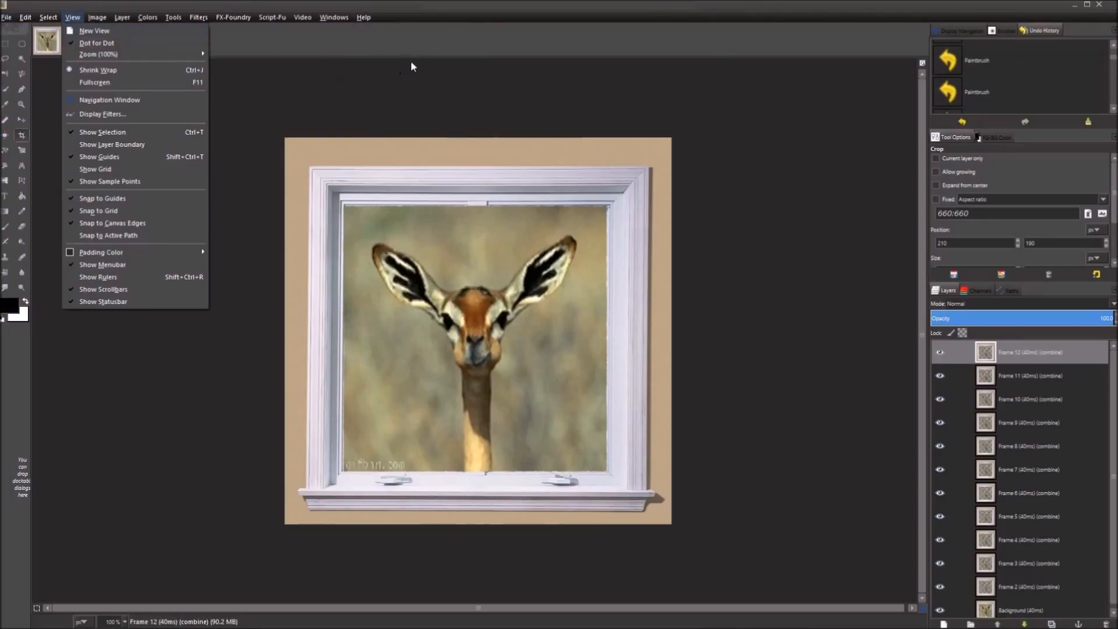
Export the window image to the Pictures folder as traco-pics-009.gif, with the GIF saved as an animation.
{"action": "mouse_move", "coordinate": [6, 17]}
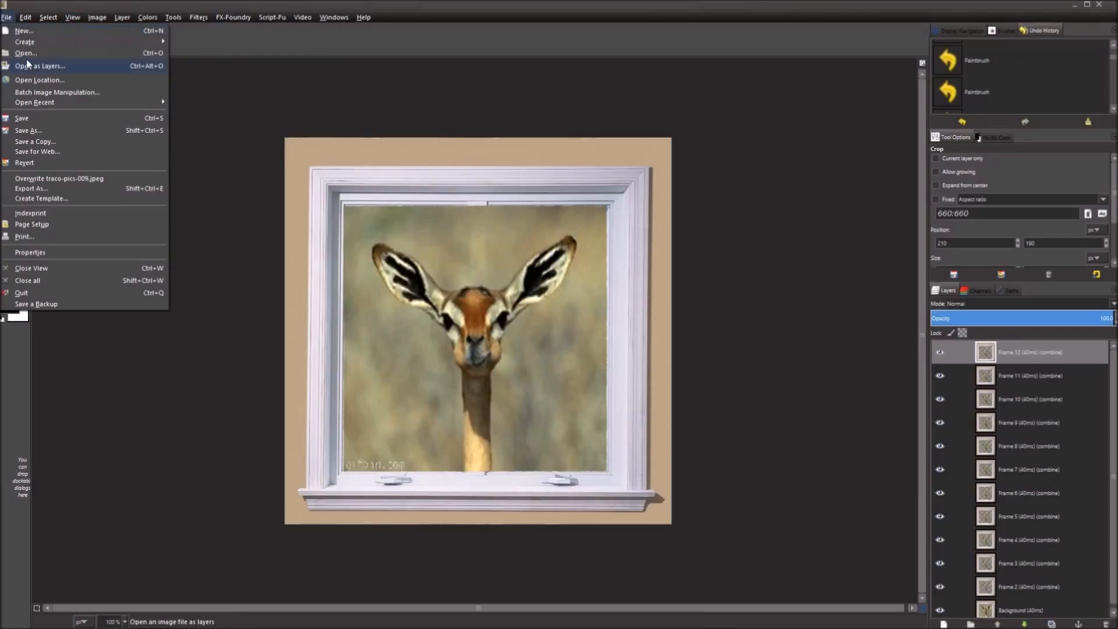
{"action": "key", "text": "Right"}
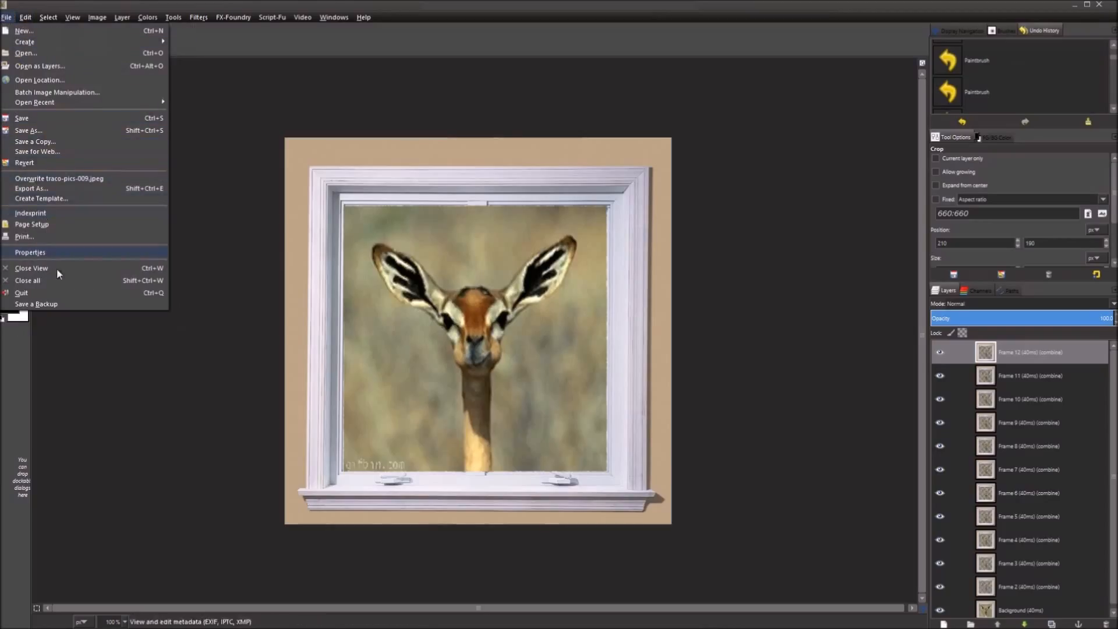
{"action": "left_click", "coordinate": [75, 189]}
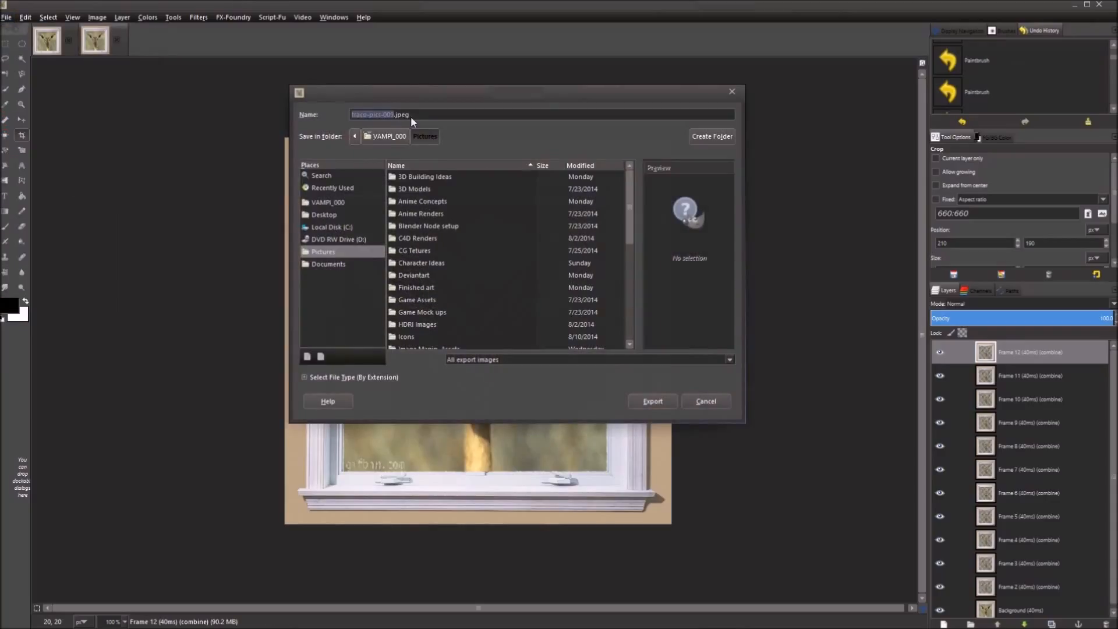
{"action": "left_click", "coordinate": [416, 114]}
{"action": "key", "text": "BackSpace"}
{"action": "key", "text": "BackSpace"}
{"action": "key", "text": "BackSpace"}
{"action": "key", "text": "BackSpace"}
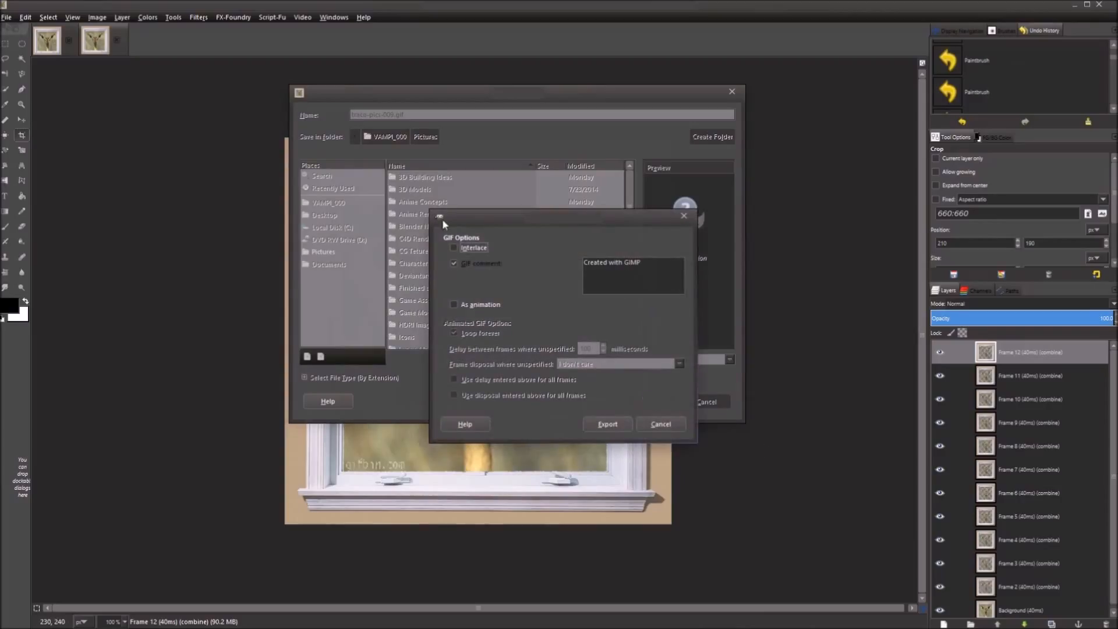
{"action": "left_click", "coordinate": [482, 305]}
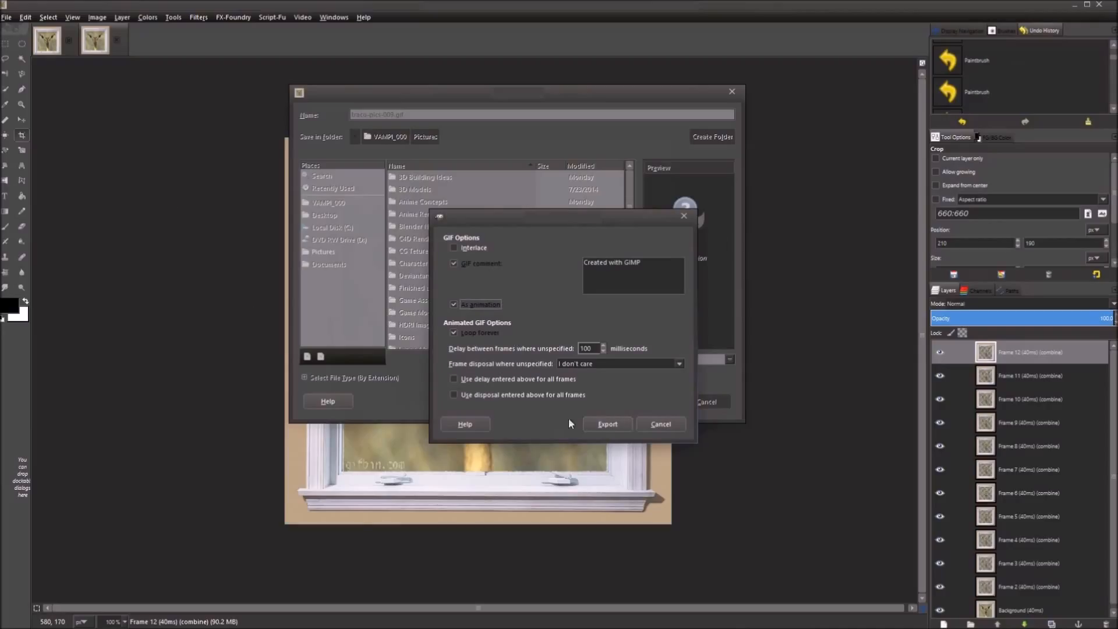
{"action": "left_click", "coordinate": [614, 429]}
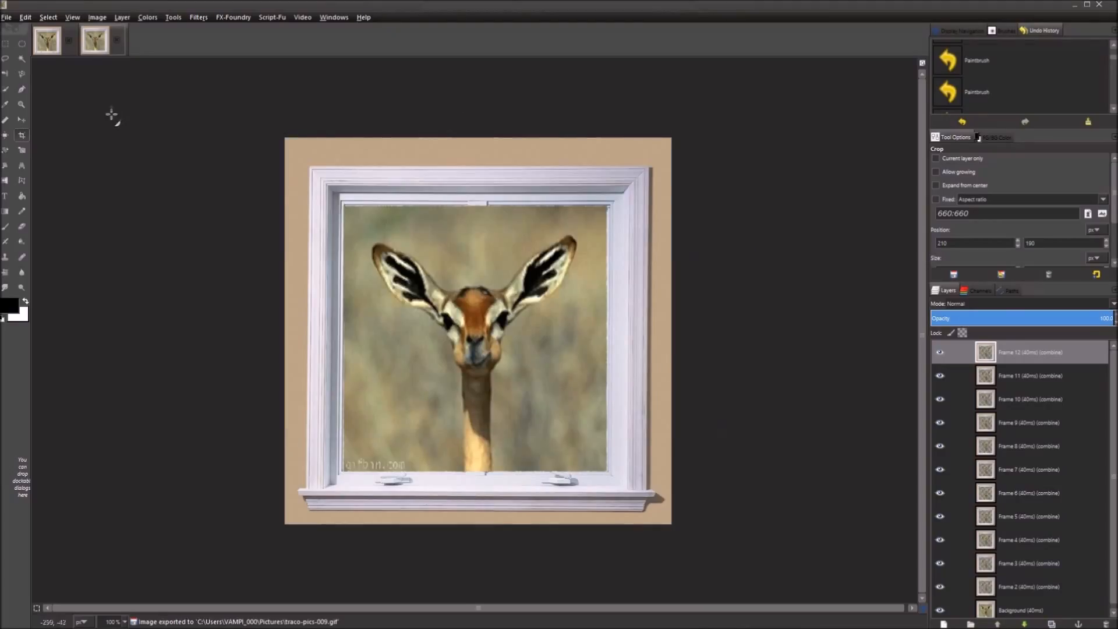
Preview the exported traco-pics-009.gif in the Open Image dialog, and look through the Documents, Desktop and DVD drive locations.
{"action": "left_click", "coordinate": [6, 17]}
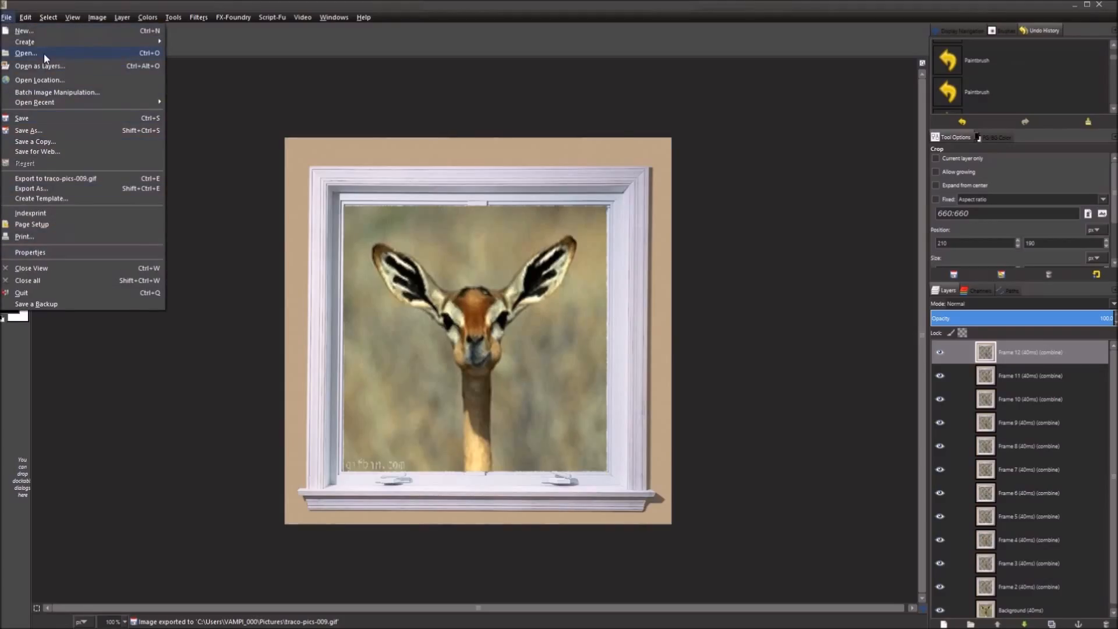
{"action": "left_click", "coordinate": [25, 53]}
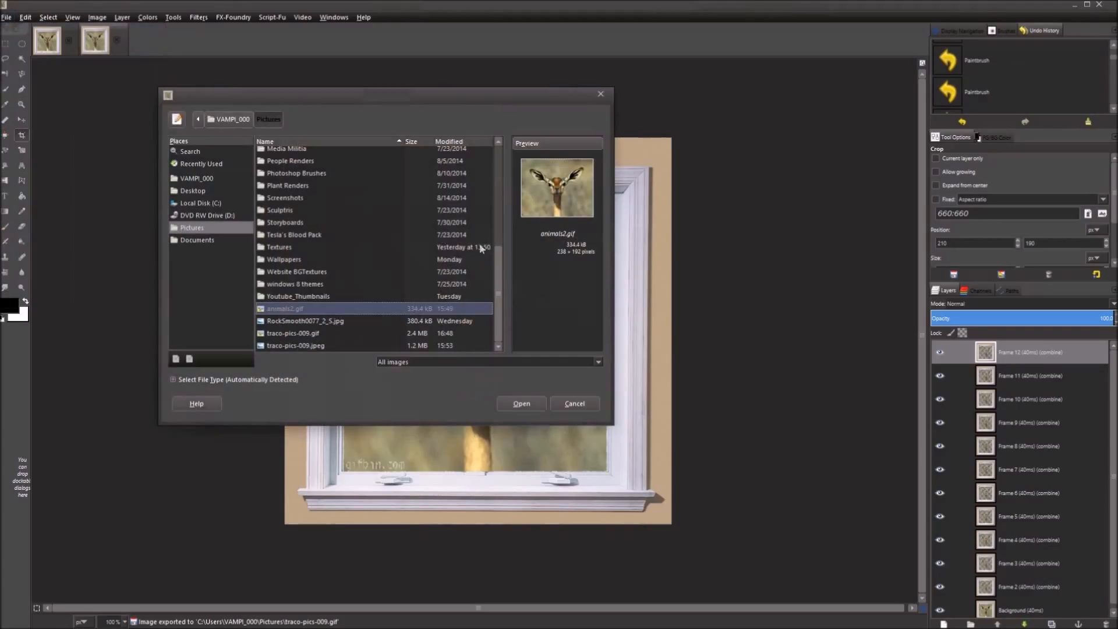
{"action": "left_click", "coordinate": [315, 333]}
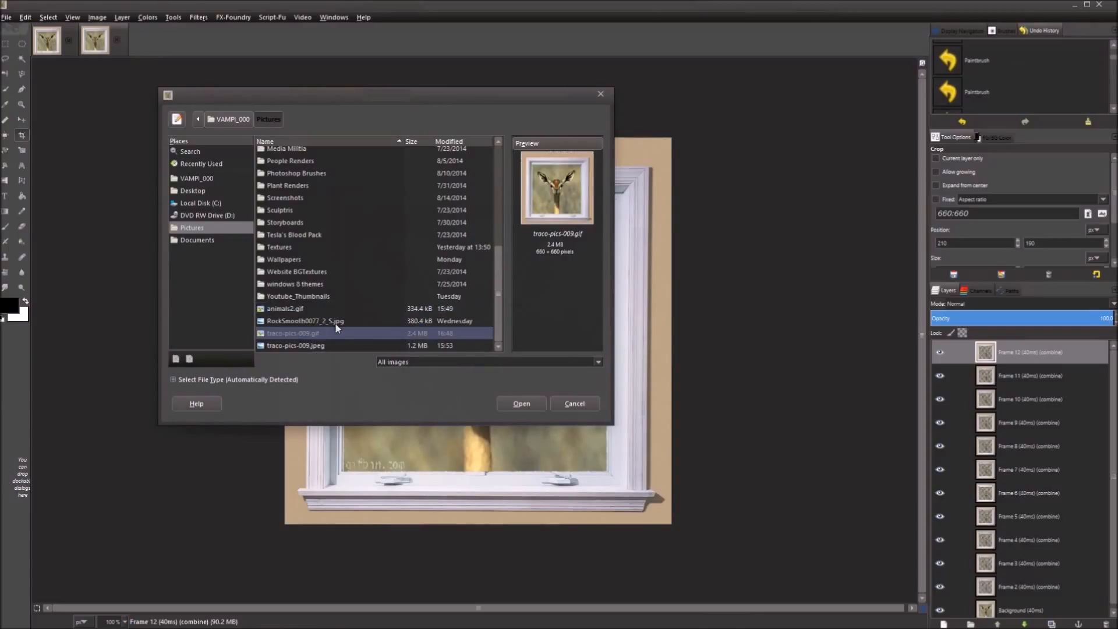
{"action": "left_click", "coordinate": [213, 239]}
{"action": "left_click_drag", "start_coordinate": [494, 188], "coordinate": [489, 333]}
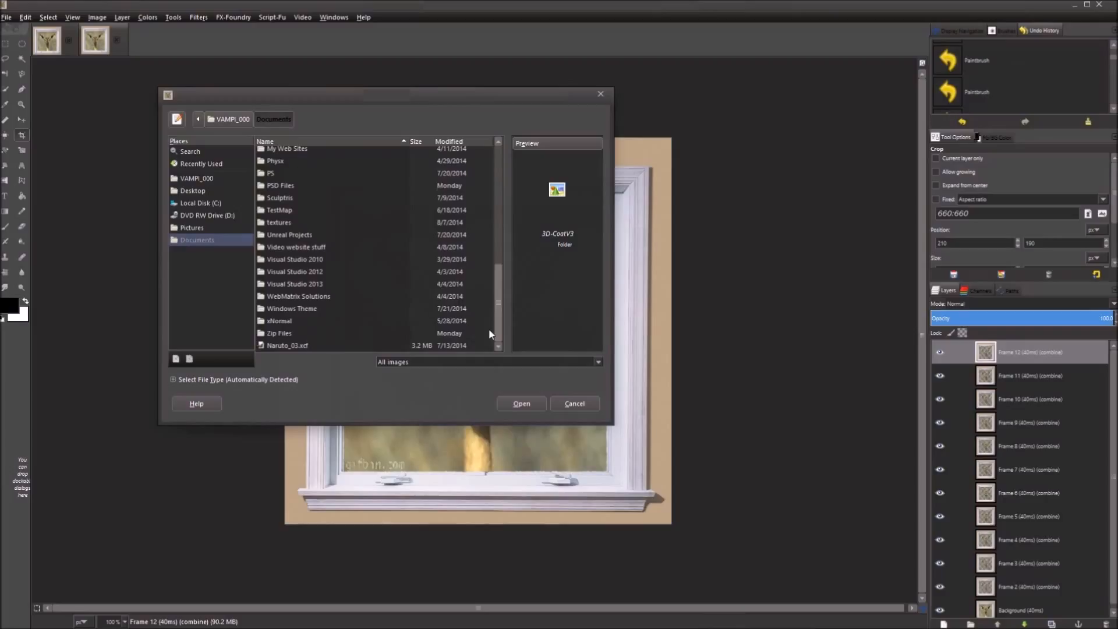
{"action": "left_click", "coordinate": [205, 189]}
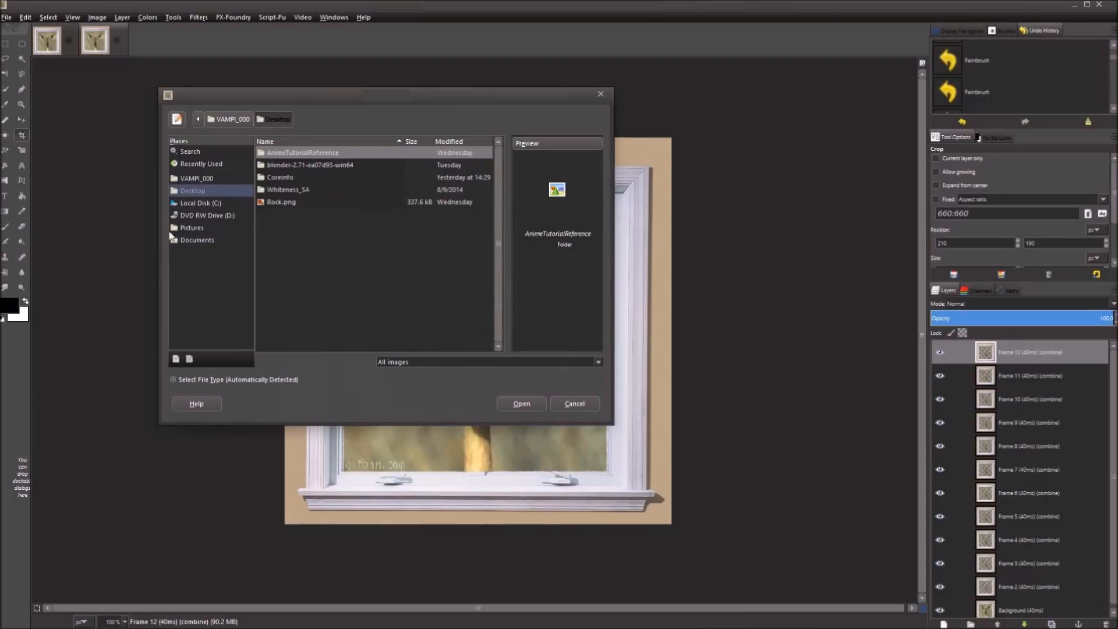
{"action": "left_click", "coordinate": [193, 214]}
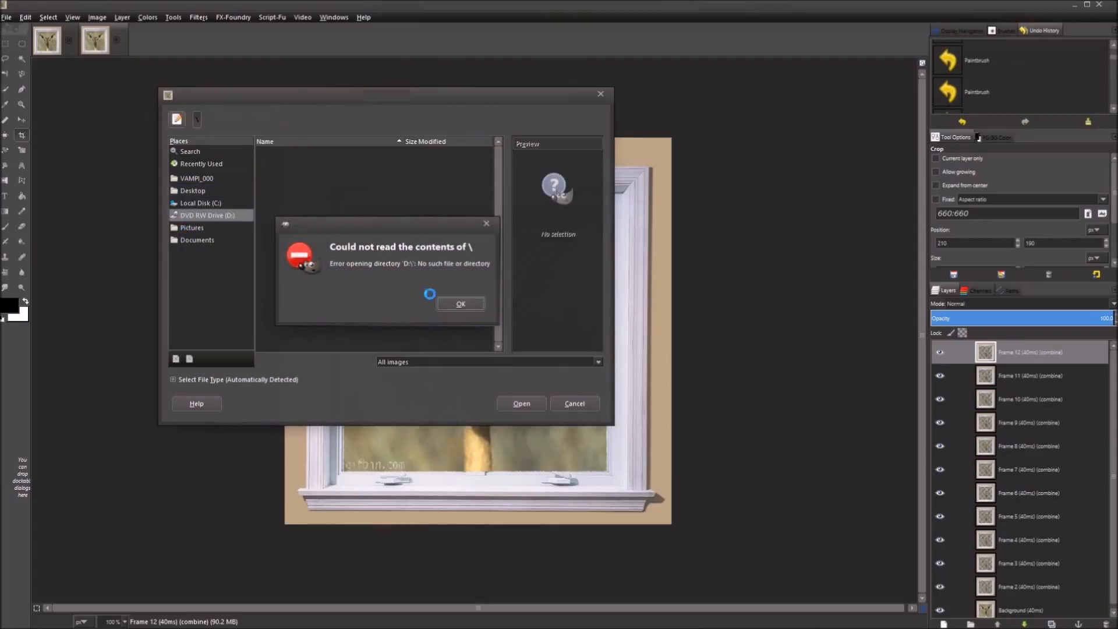
{"action": "left_click", "coordinate": [461, 304]}
Open traco-pics-009.gif from the Pictures folder to check the exported animation, and close it again.
{"action": "left_click", "coordinate": [205, 228]}
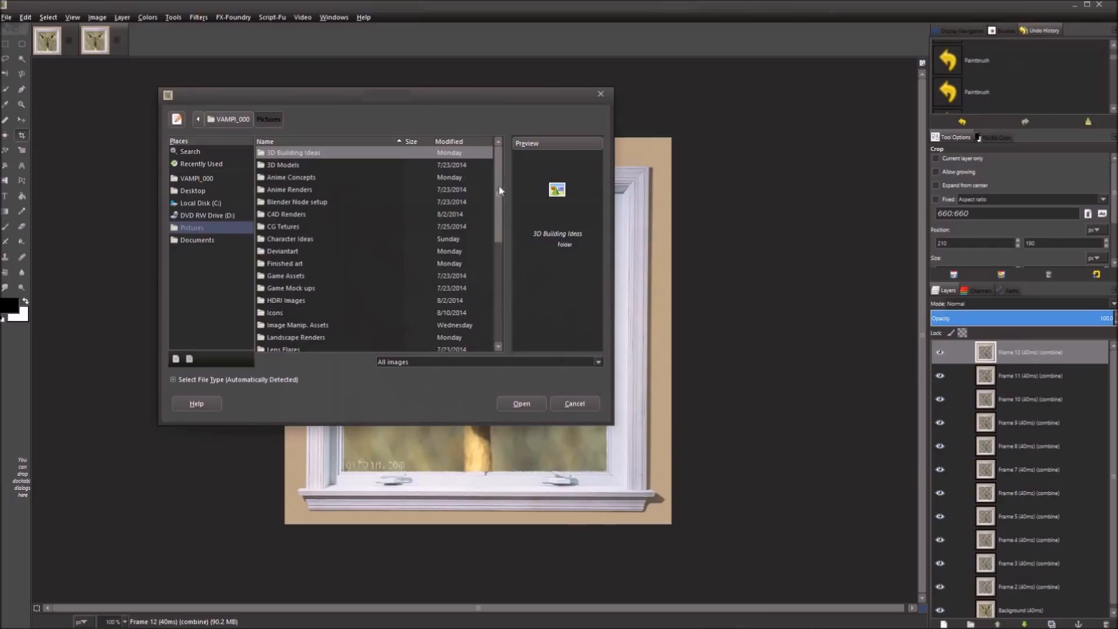
{"action": "scroll", "coordinate": [474, 292], "scroll_direction": "down", "scroll_amount": 6}
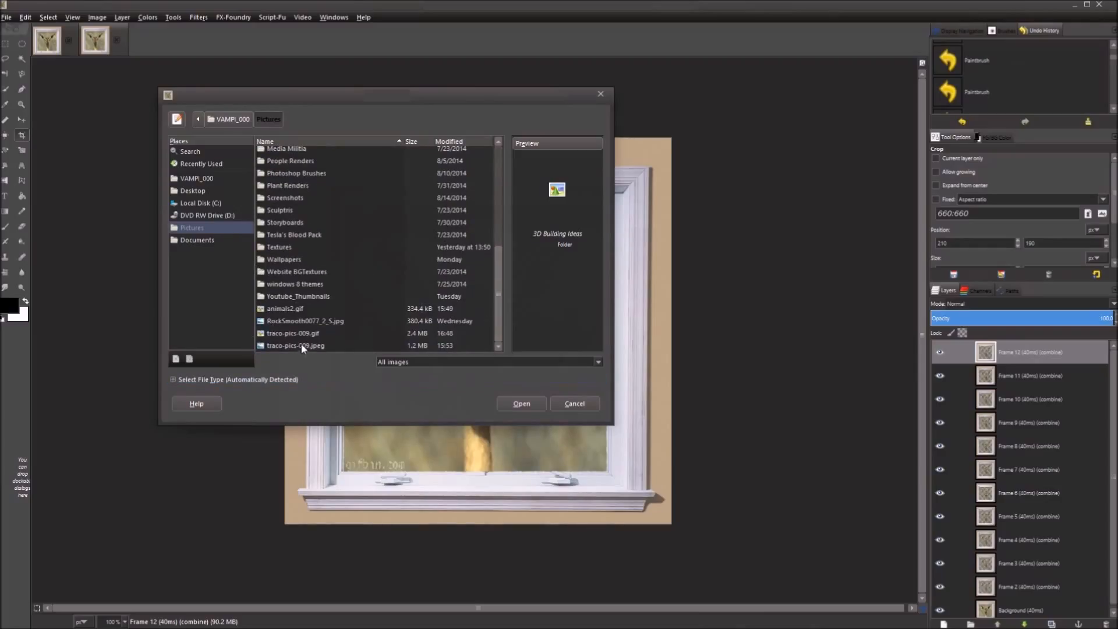
{"action": "left_click", "coordinate": [284, 334]}
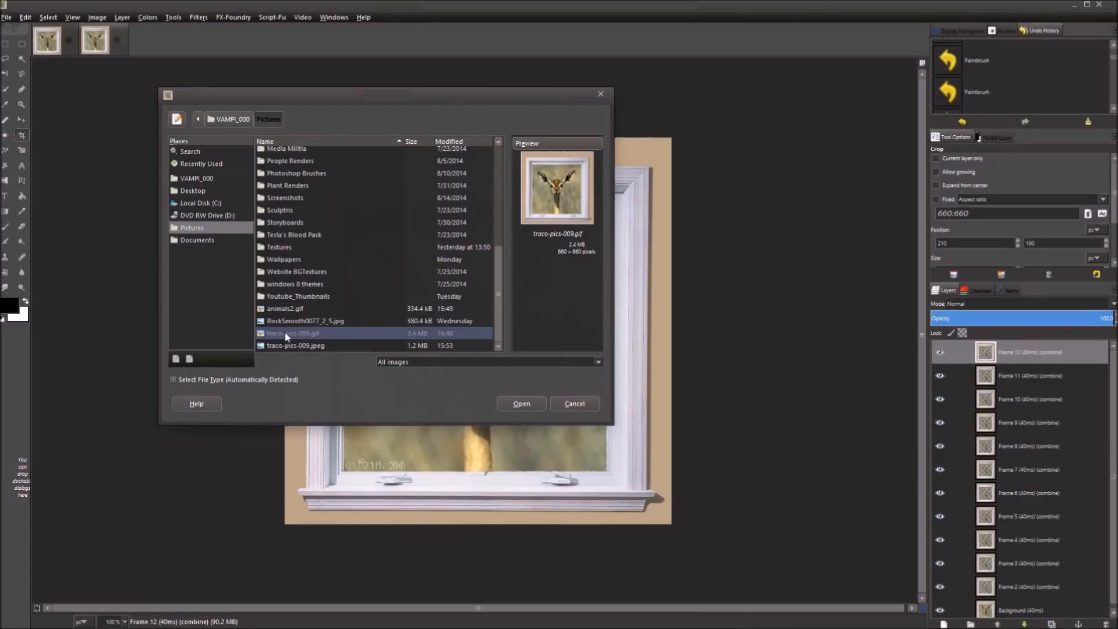
{"action": "left_click", "coordinate": [521, 403]}
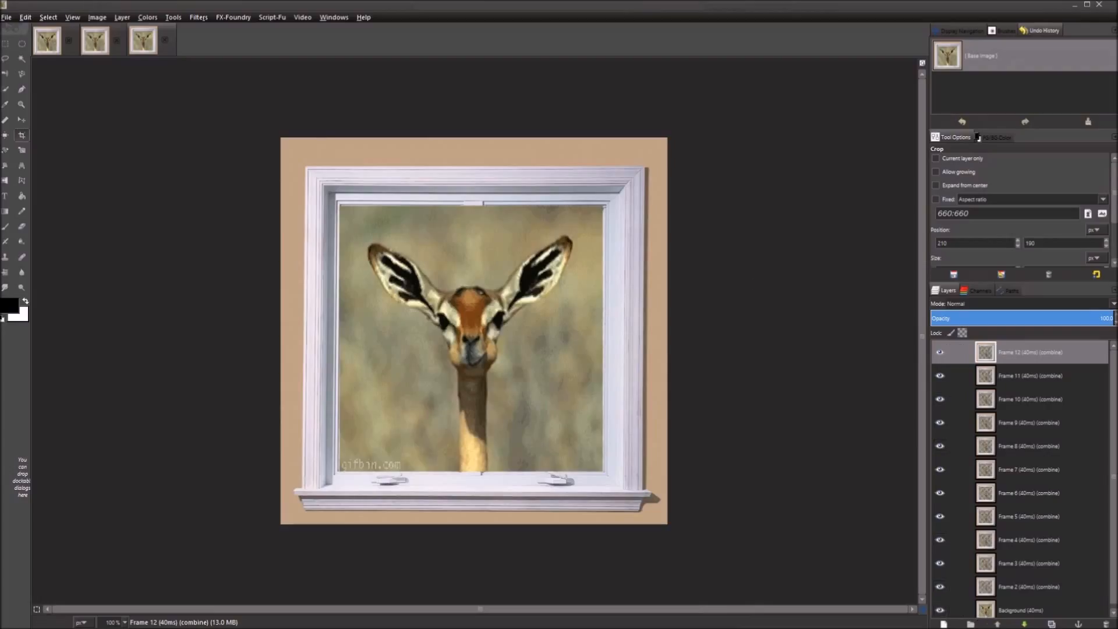
{"action": "left_click", "coordinate": [165, 39]}
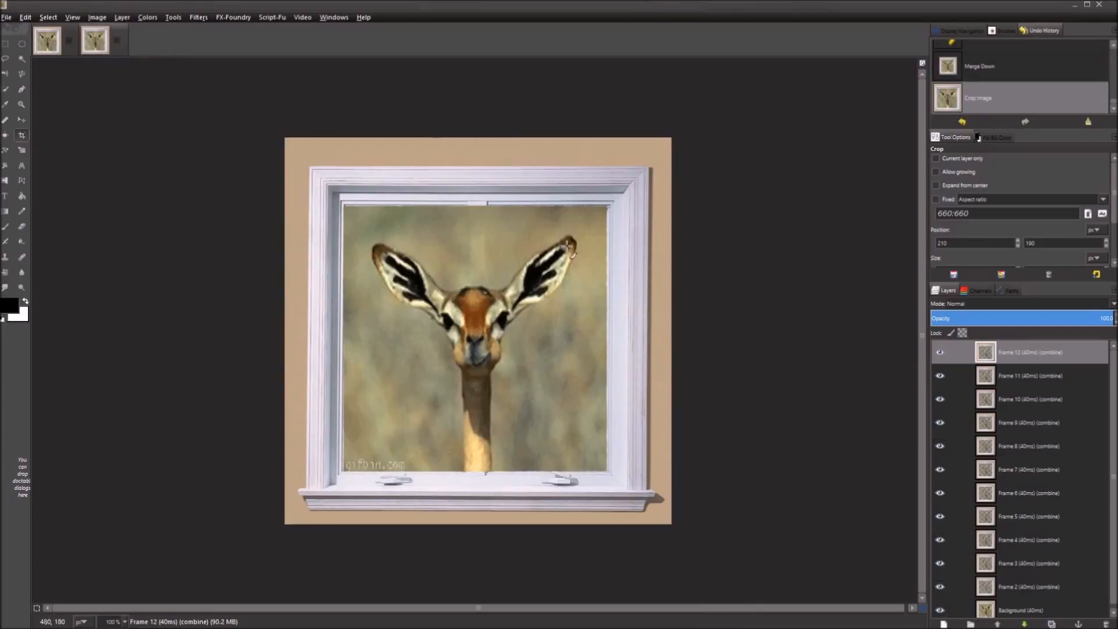